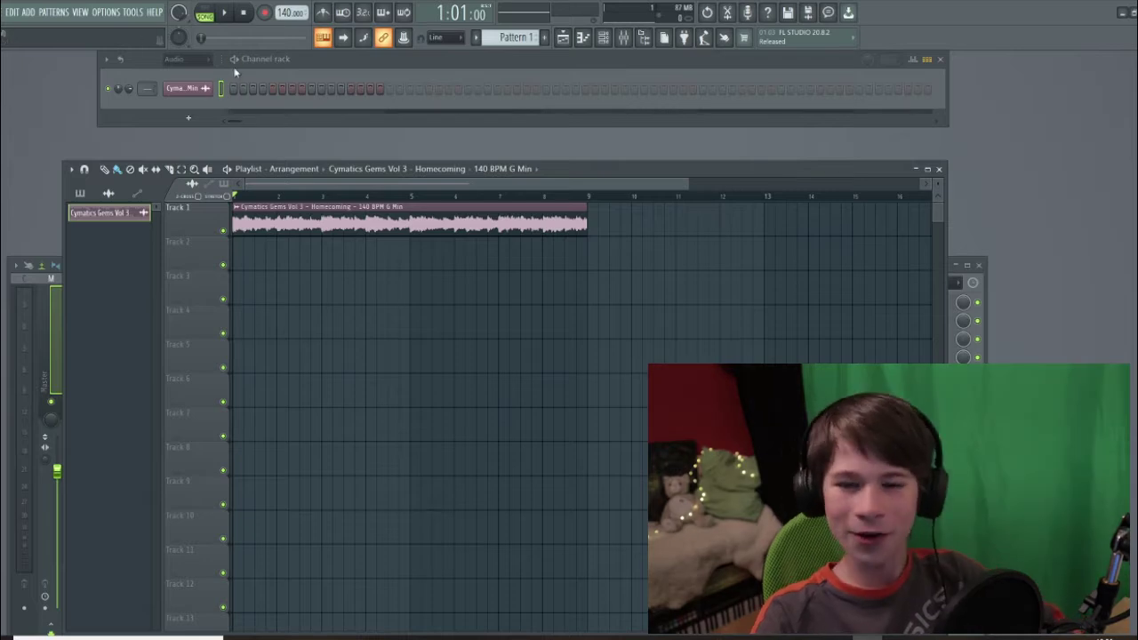
Route the Cymatics Gems Homecoming sample to mixer track 1 and enable Normalize in its channel settings.
left_click(190, 88)
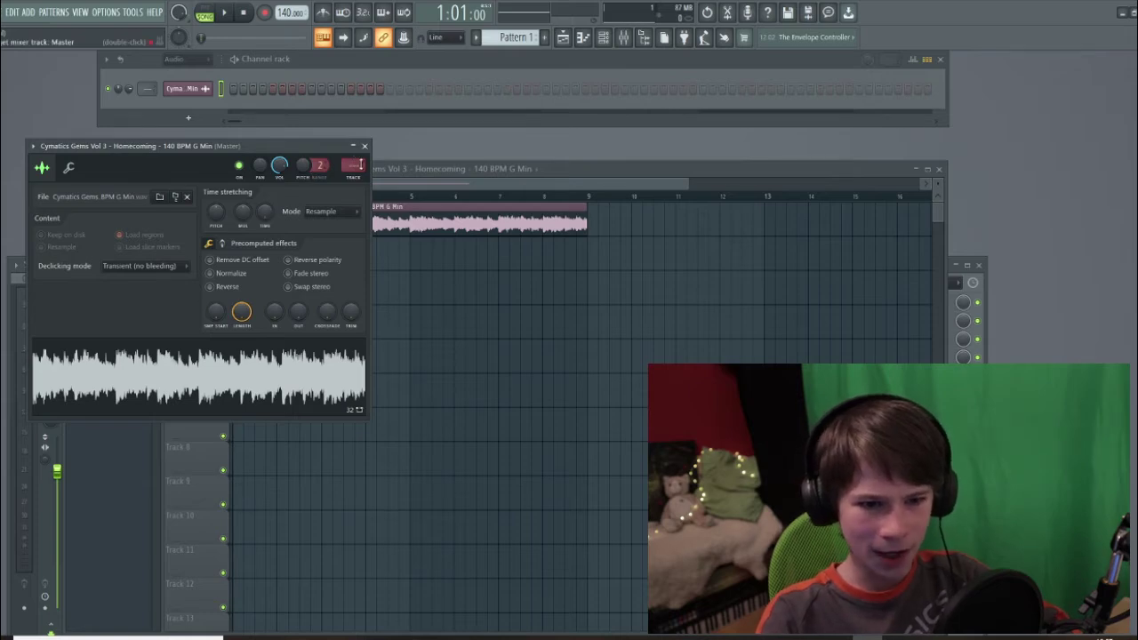
left_click_drag(361, 165, 360, 154)
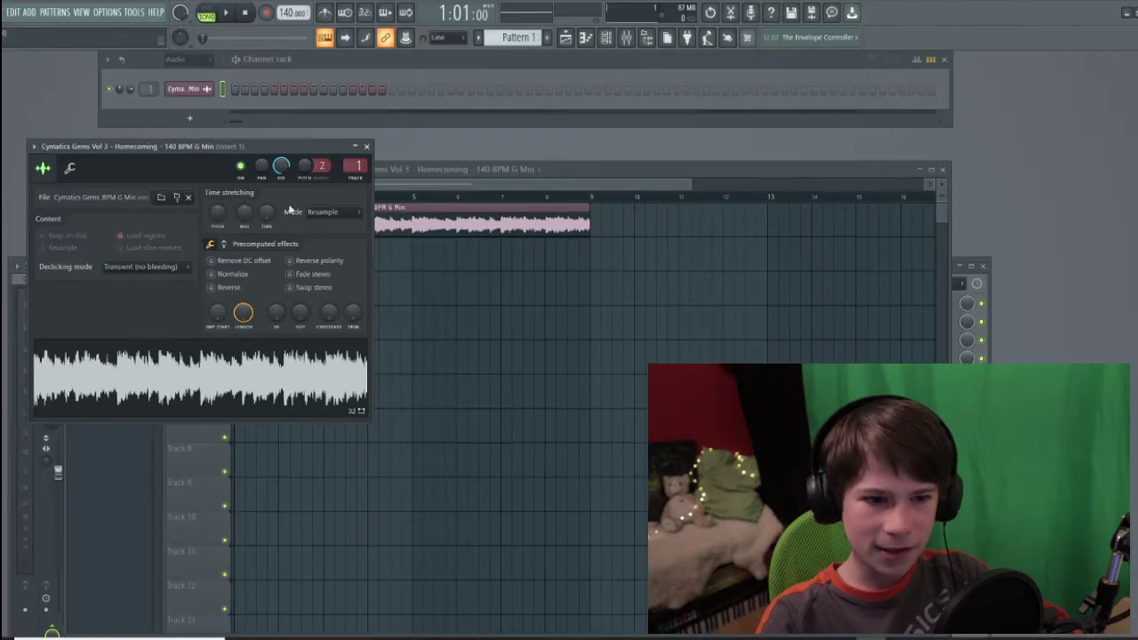
left_click(222, 274)
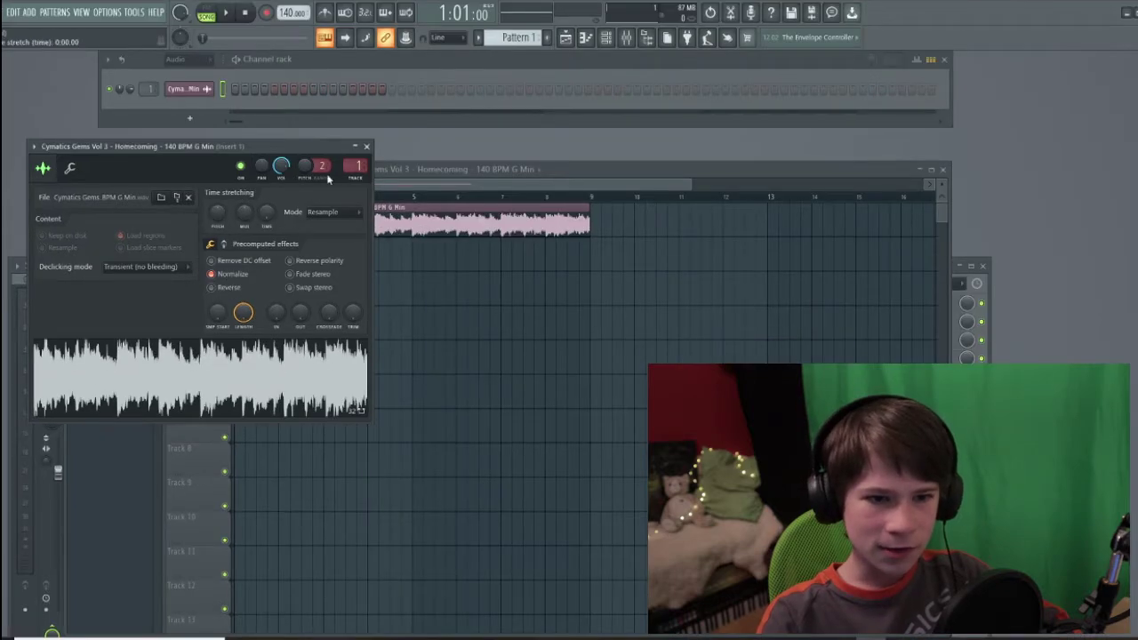
left_click(366, 146)
Show the mixer and play the song with only Fruity parametric EQ 2 active on Insert 1.
left_click(627, 37)
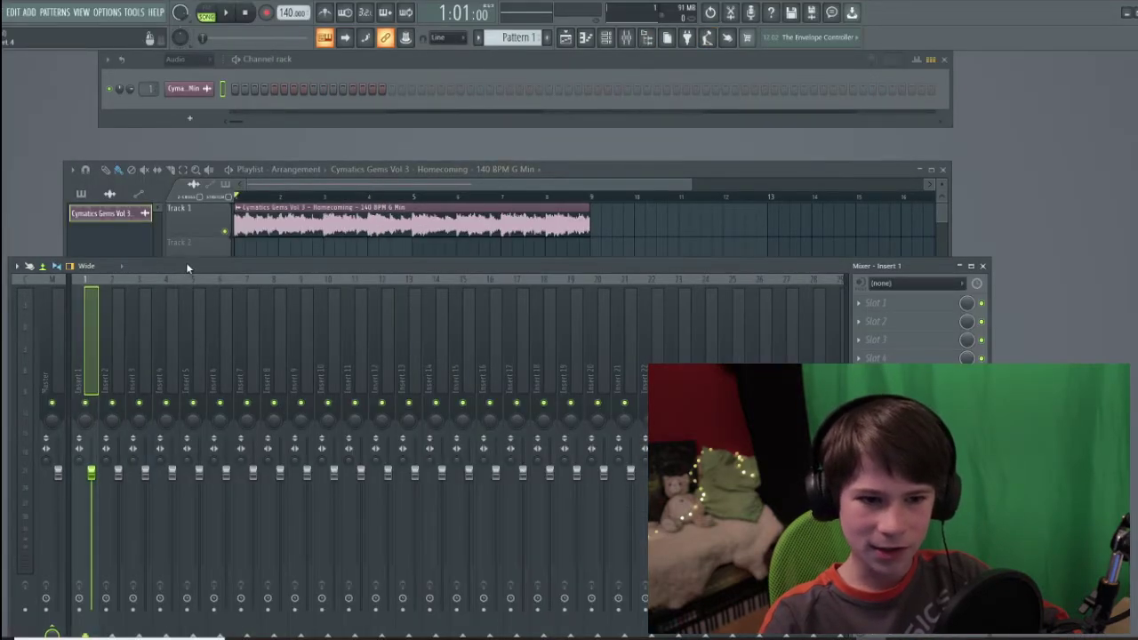
left_click_drag(187, 263, 349, 94)
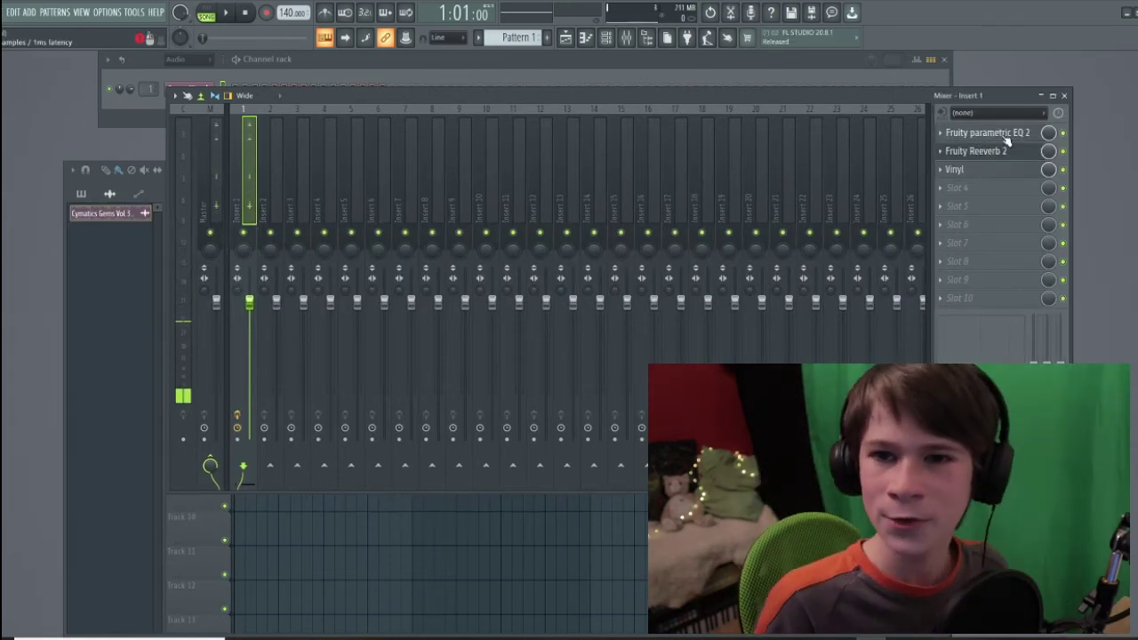
left_click(1005, 140)
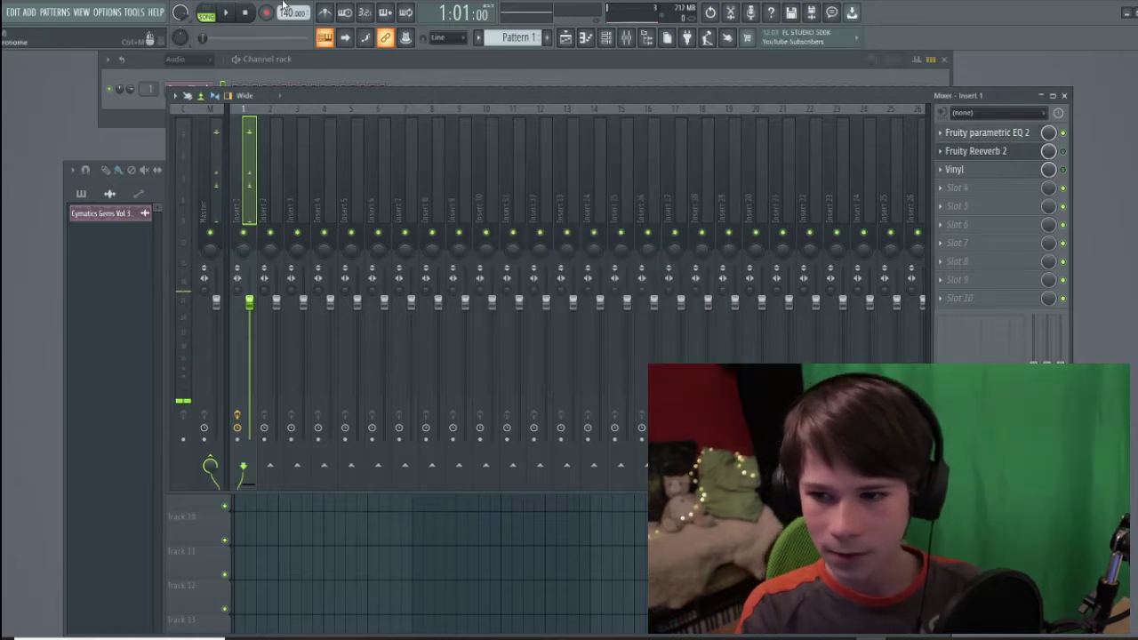
left_click(228, 12)
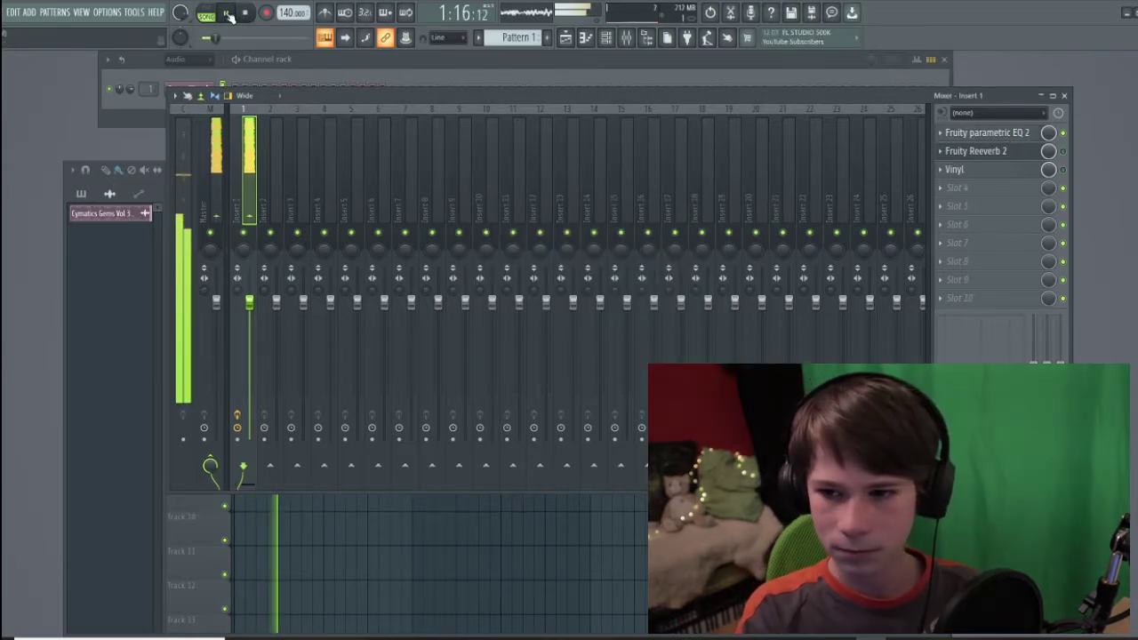
left_click(227, 12)
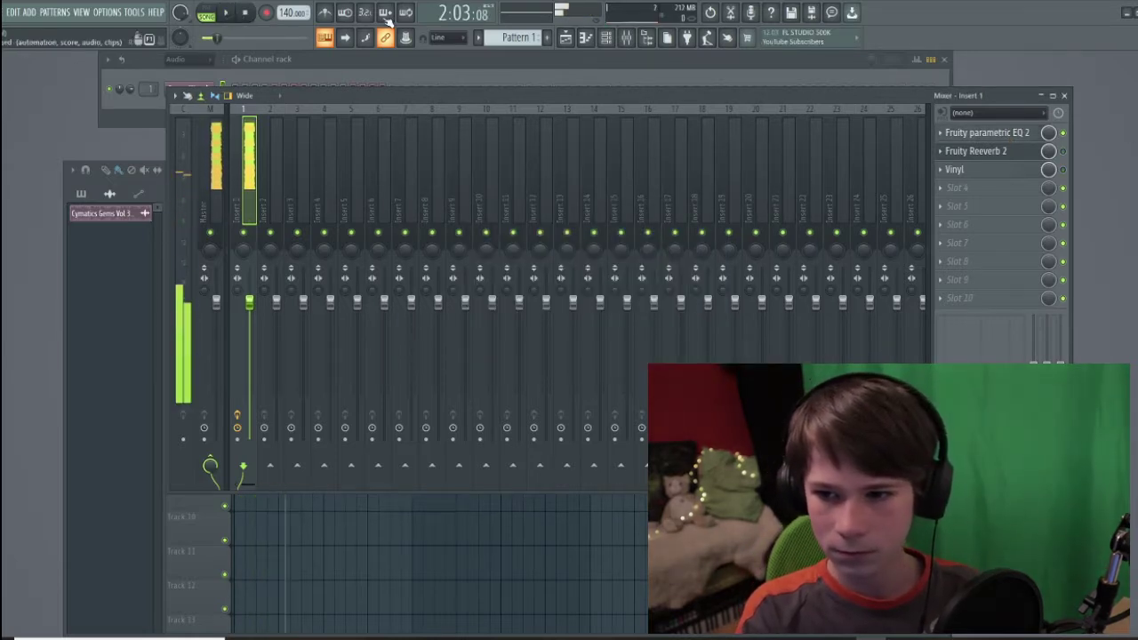
Activate Fruity Reeverb 2 on Insert 1, raise its wet level to maximum, and play the song through it.
left_click(1006, 151)
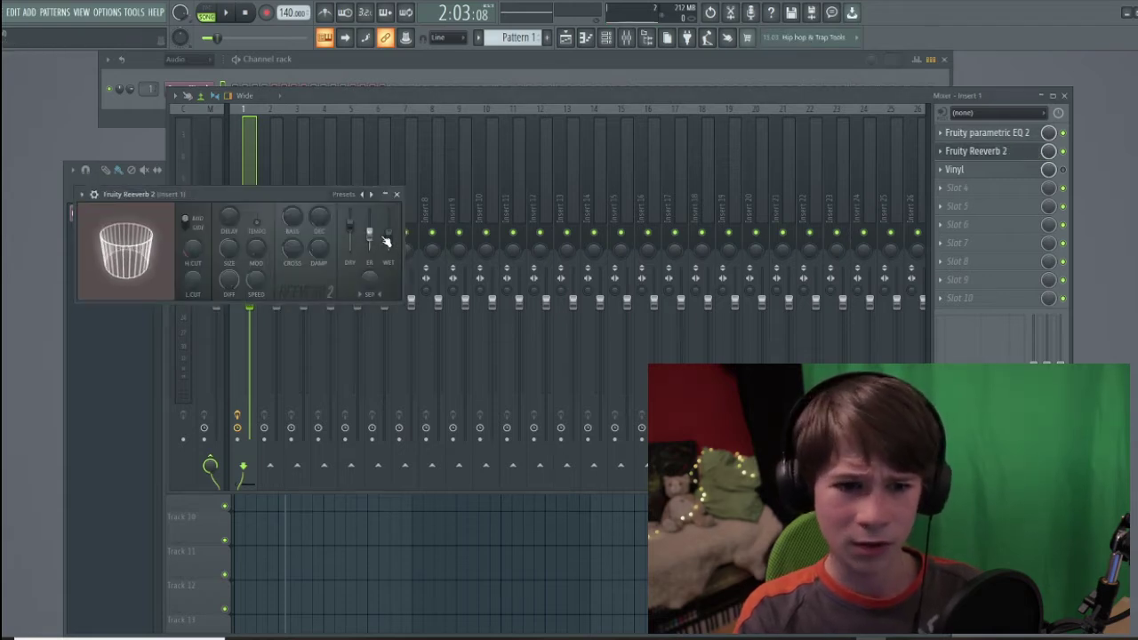
left_click_drag(388, 238, 389, 210)
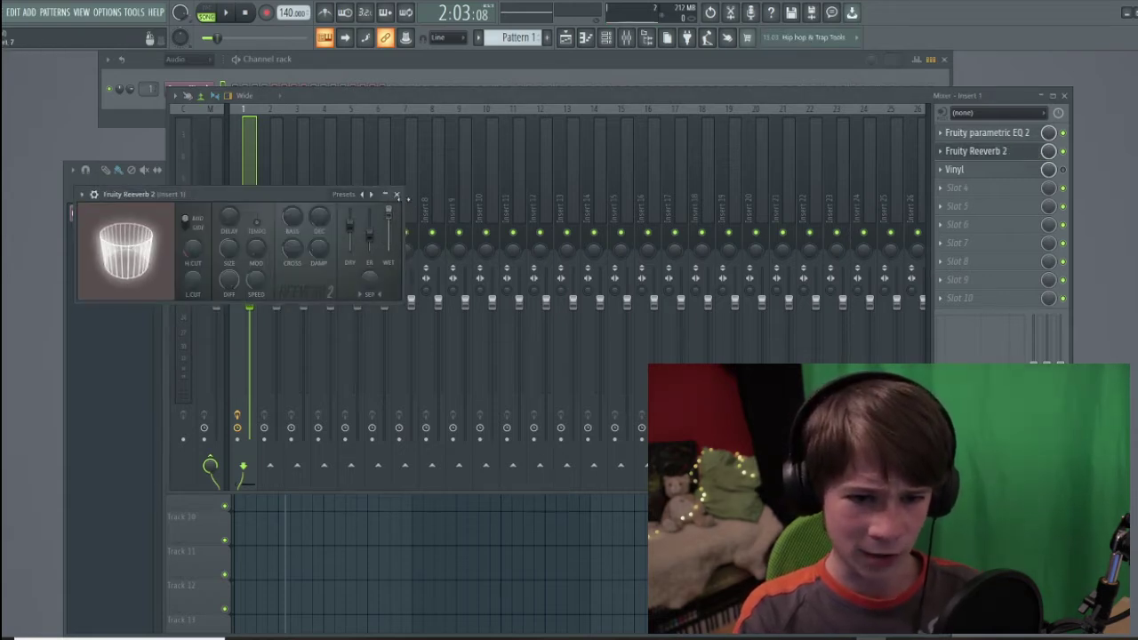
left_click(397, 194)
left_click(228, 14)
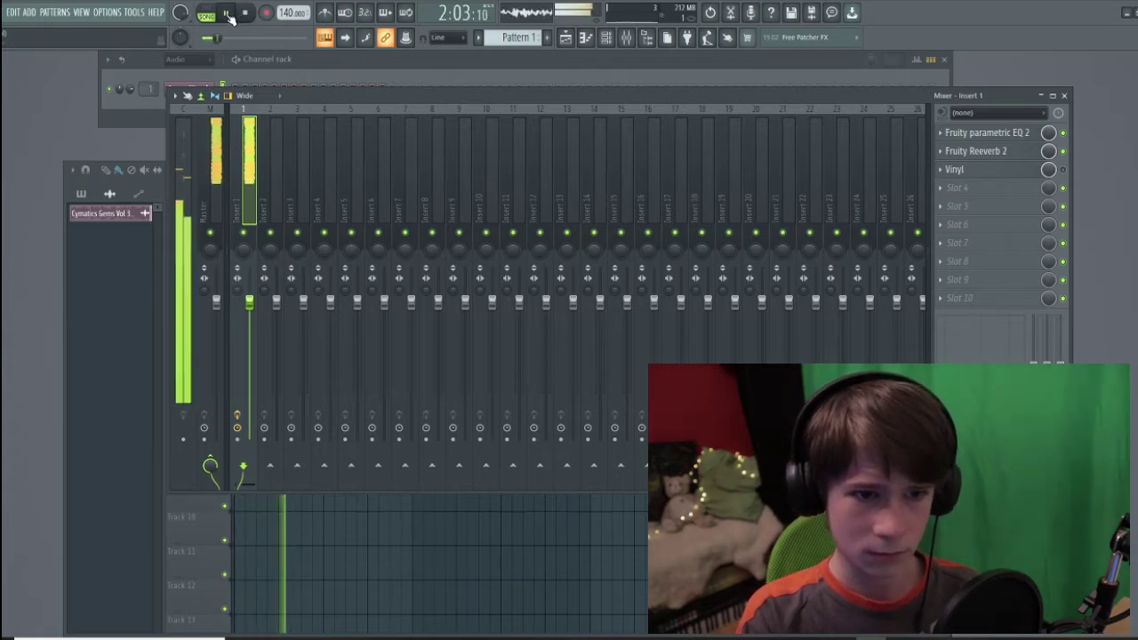
left_click(230, 14)
left_click(245, 14)
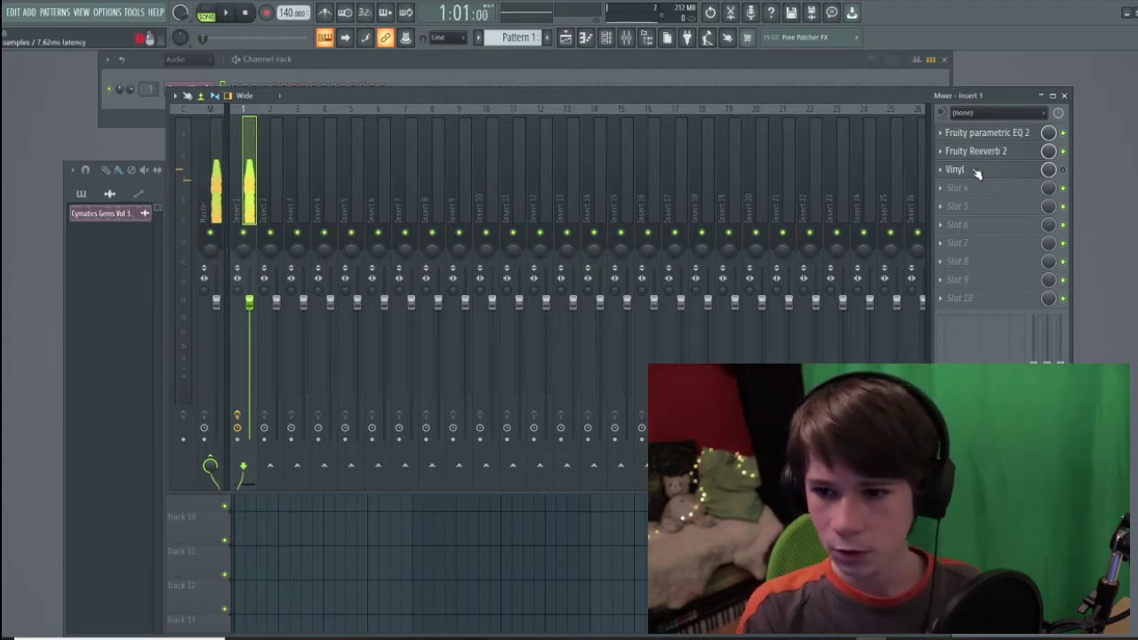
Activate the Vinyl effect on Insert 1 and play the song through all three effects.
left_click(991, 174)
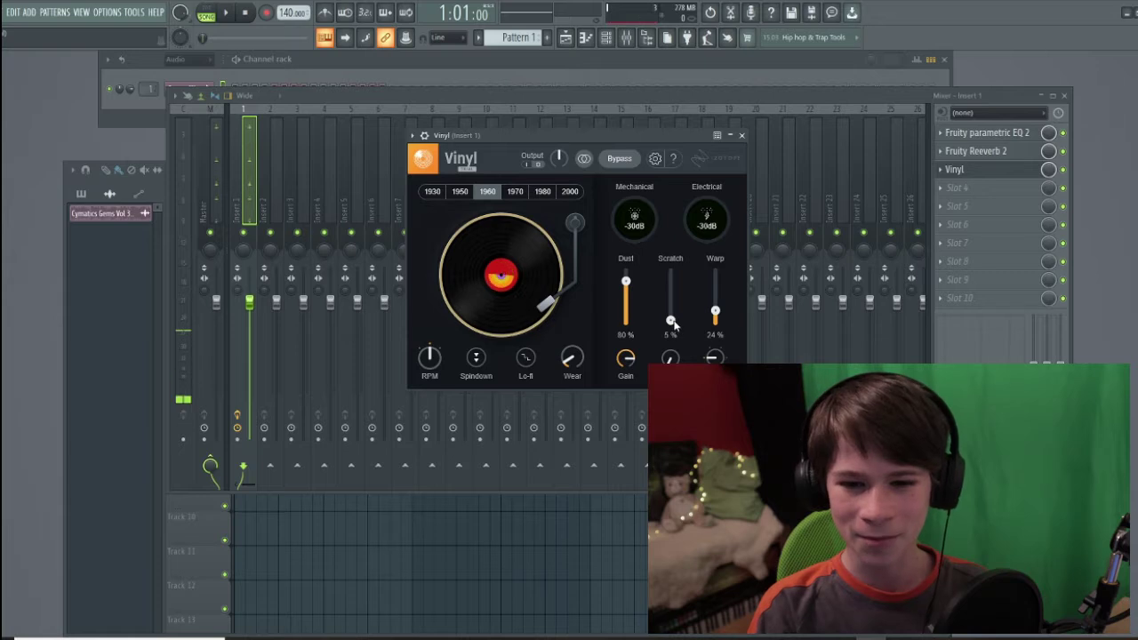
key("space")
left_click(742, 135)
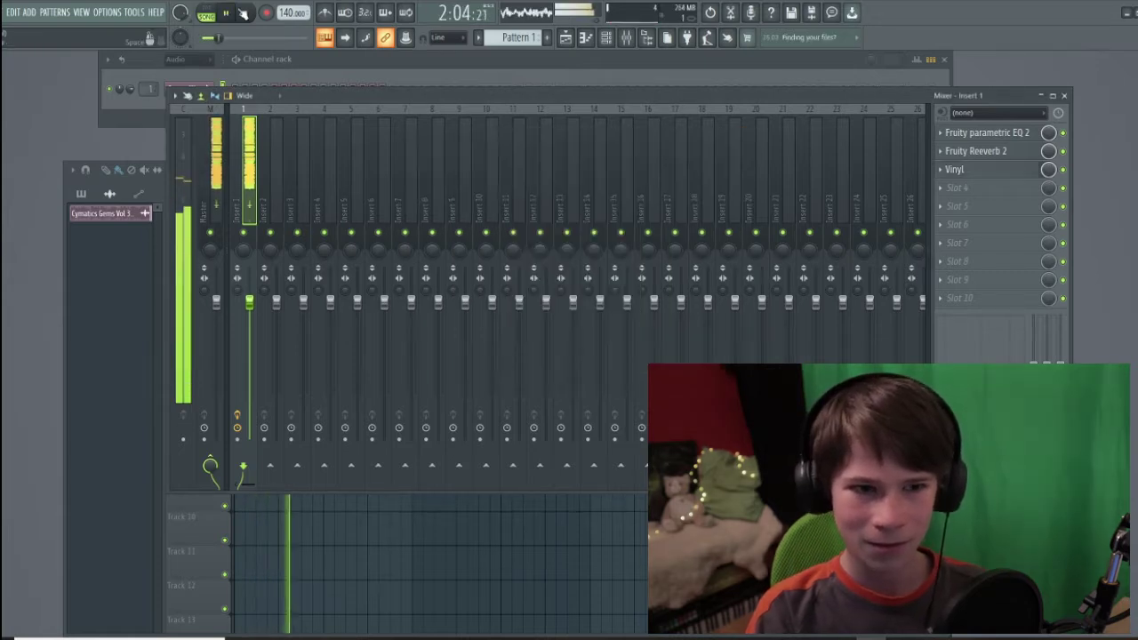
left_click(243, 13)
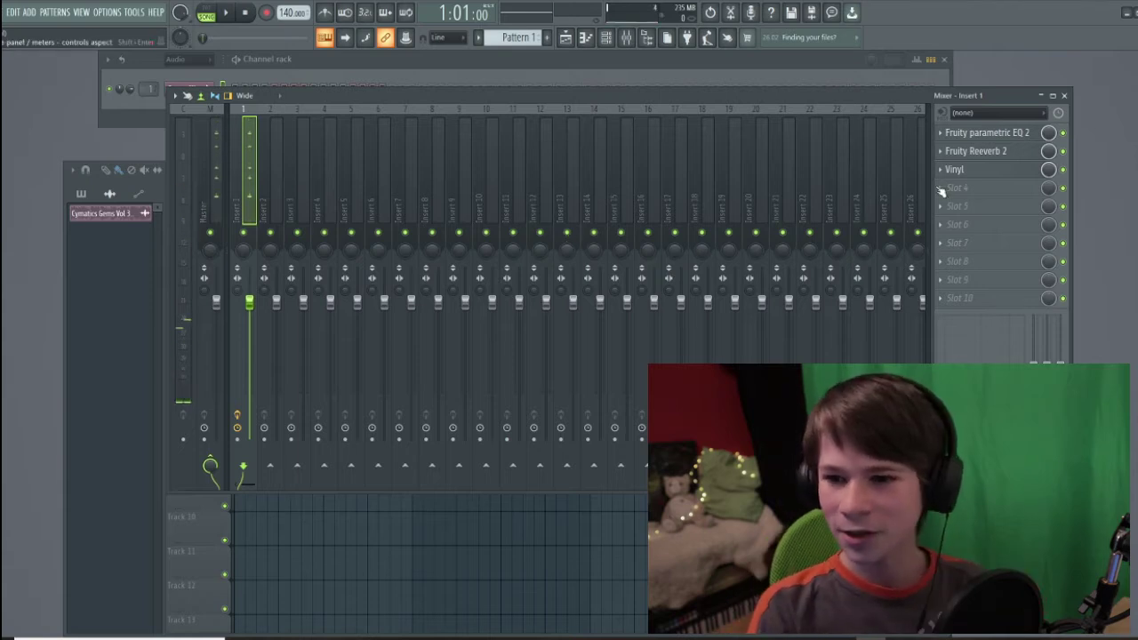
left_click(233, 12)
left_click(244, 13)
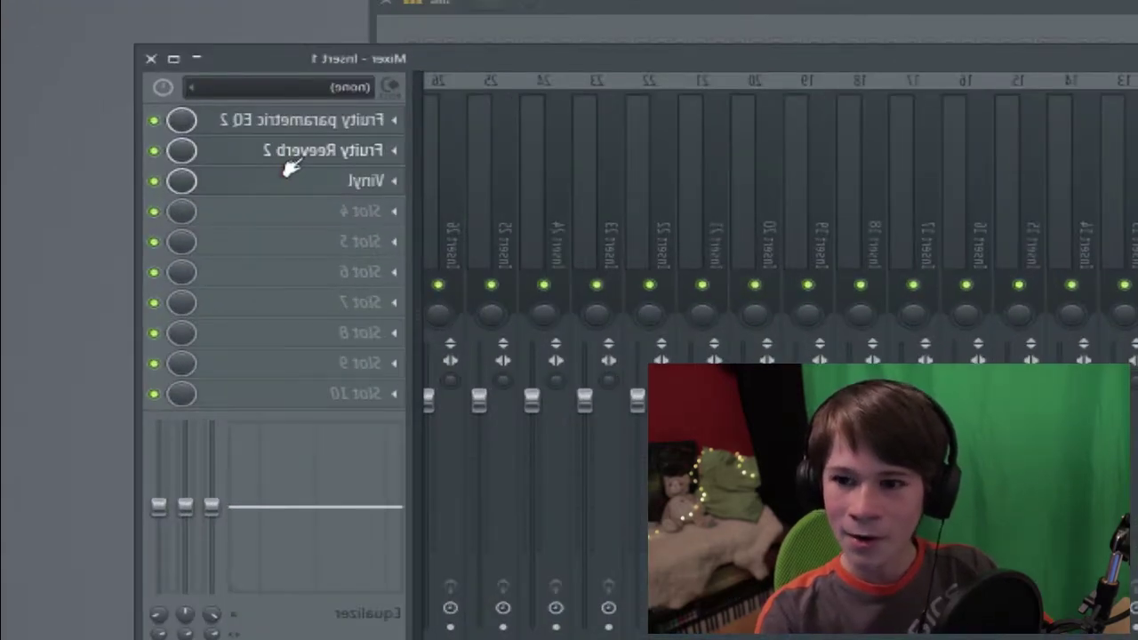
Reorder the Insert 1 effects as Fruity parametric EQ 2, Vinyl, Fruity Reeverb 2.
mouse_move(291, 168)
left_mouse_down()
mouse_move(289, 188)
mouse_move(287, 119)
mouse_move(287, 185)
left_mouse_up()
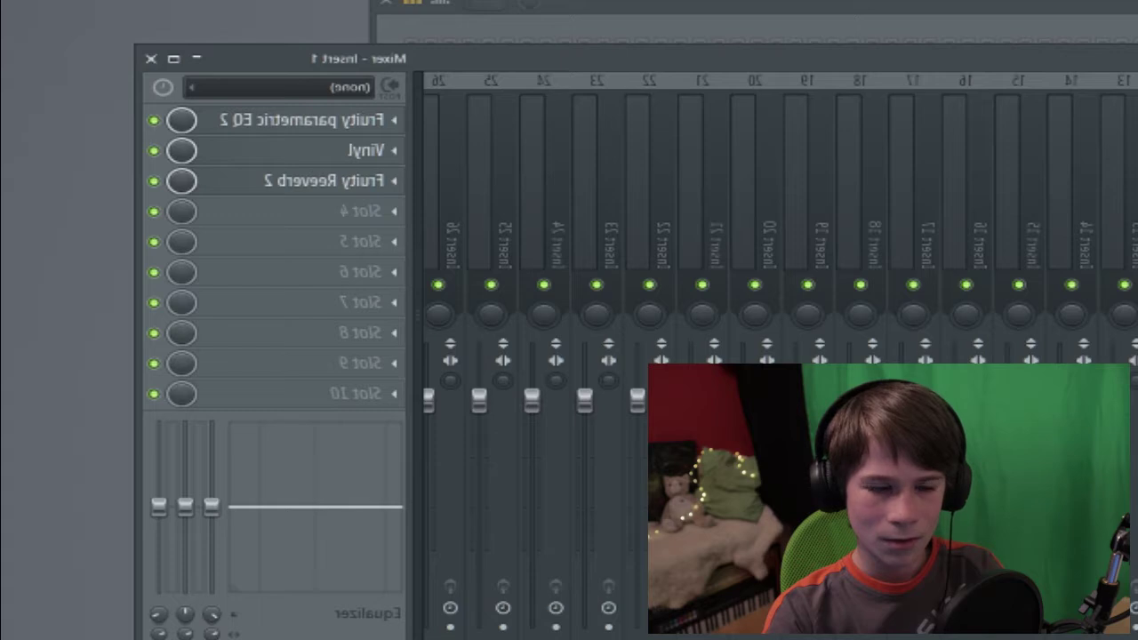
left_click(308, 155)
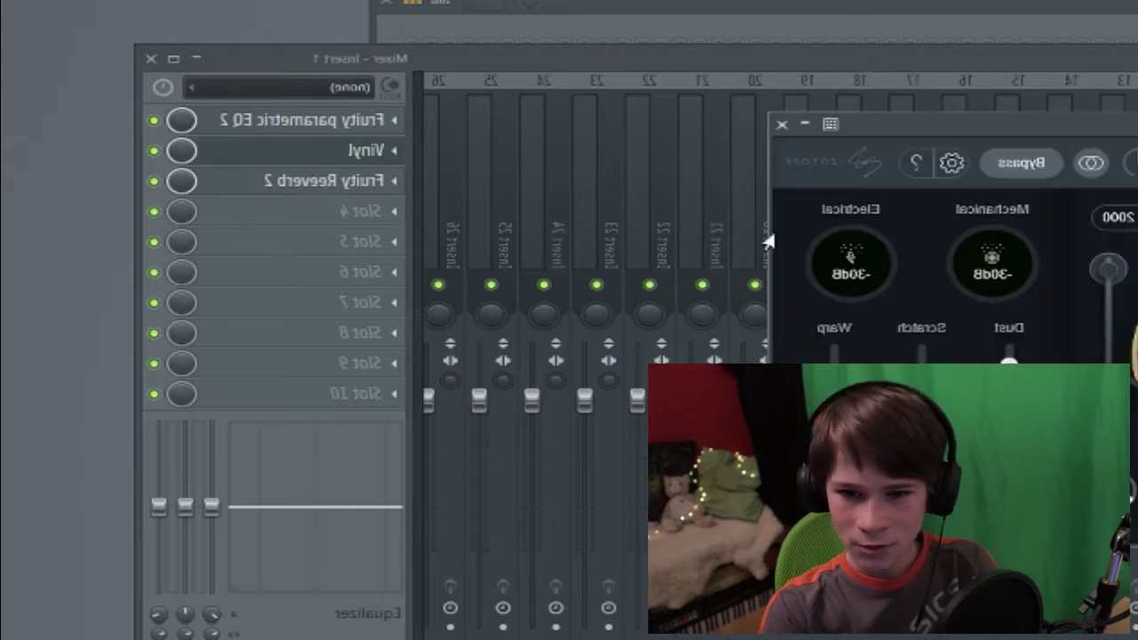
left_click(782, 125)
left_click_drag(323, 188, 322, 157)
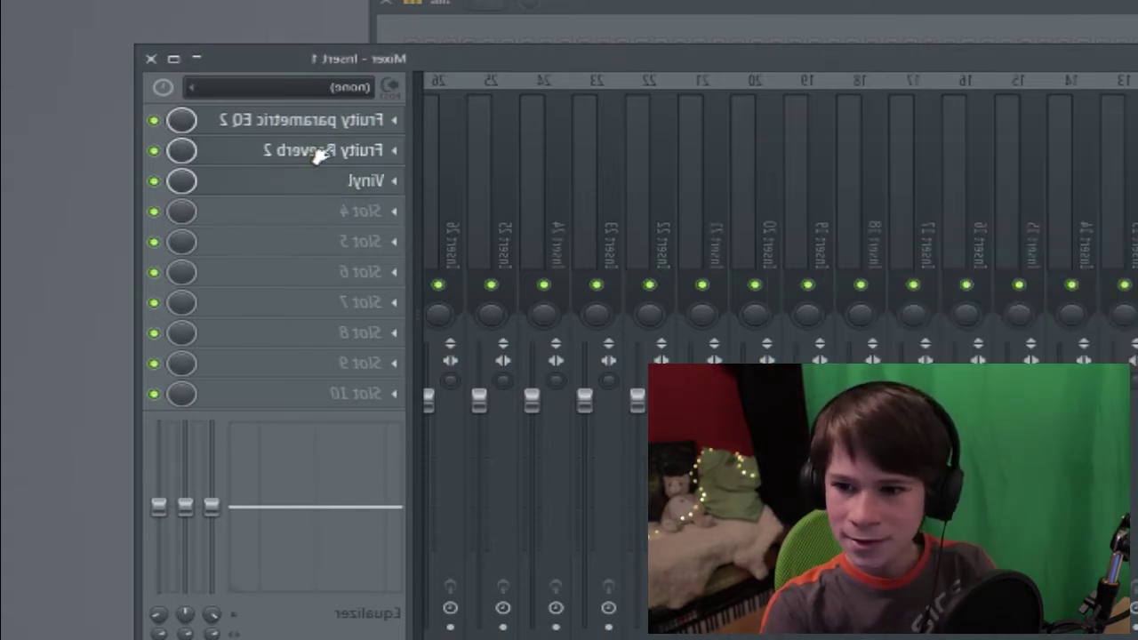
left_click_drag(333, 152, 332, 121)
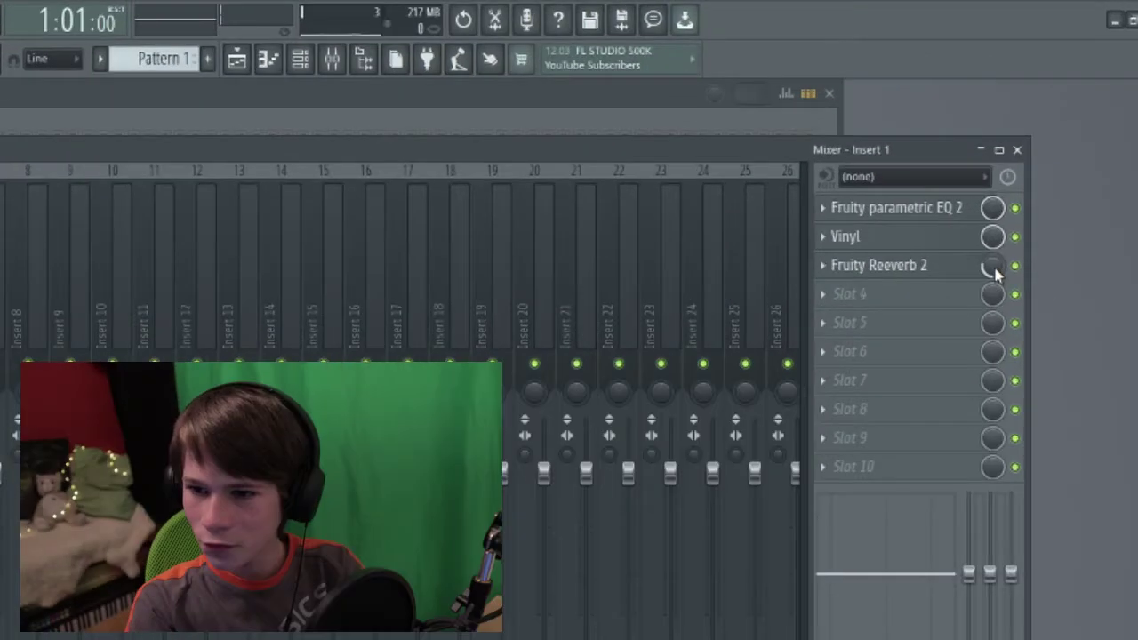
Turn down the mix level of Fruity Reeverb 2 partway in the Insert 1 effect chain.
right_click(995, 271)
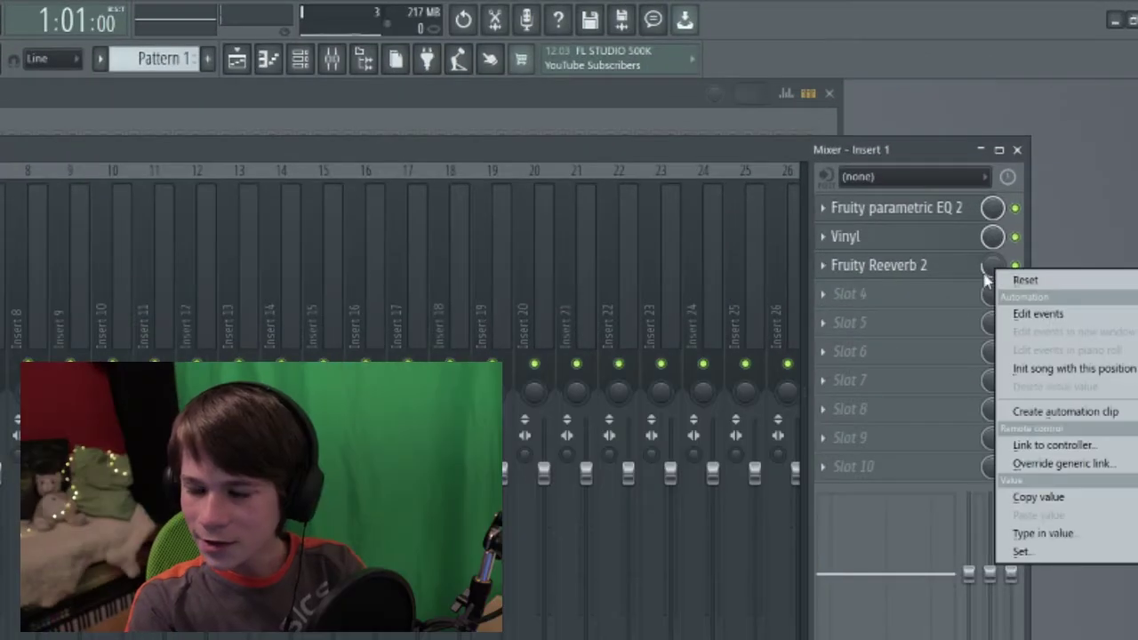
left_click(960, 283)
left_click(990, 268)
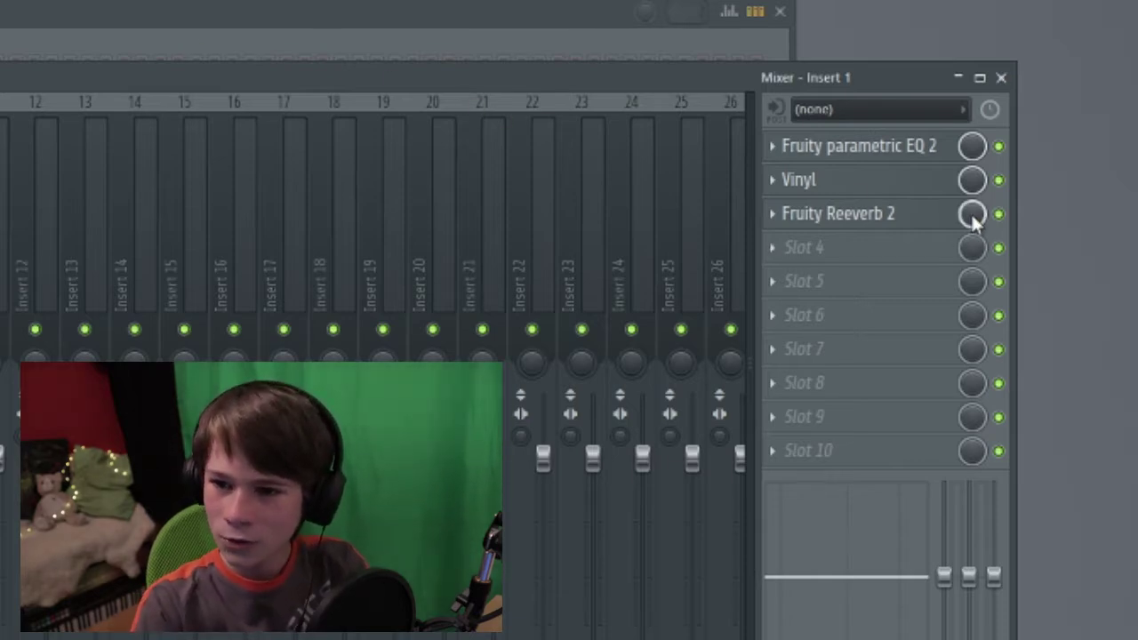
left_click_drag(961, 220, 962, 224)
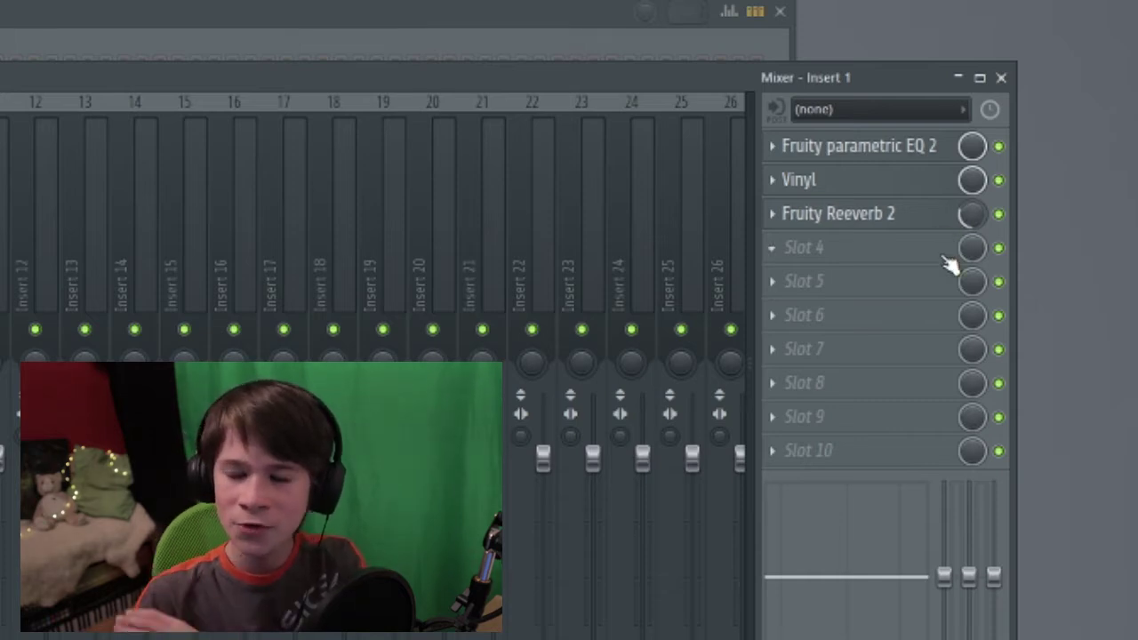
right_click(977, 217)
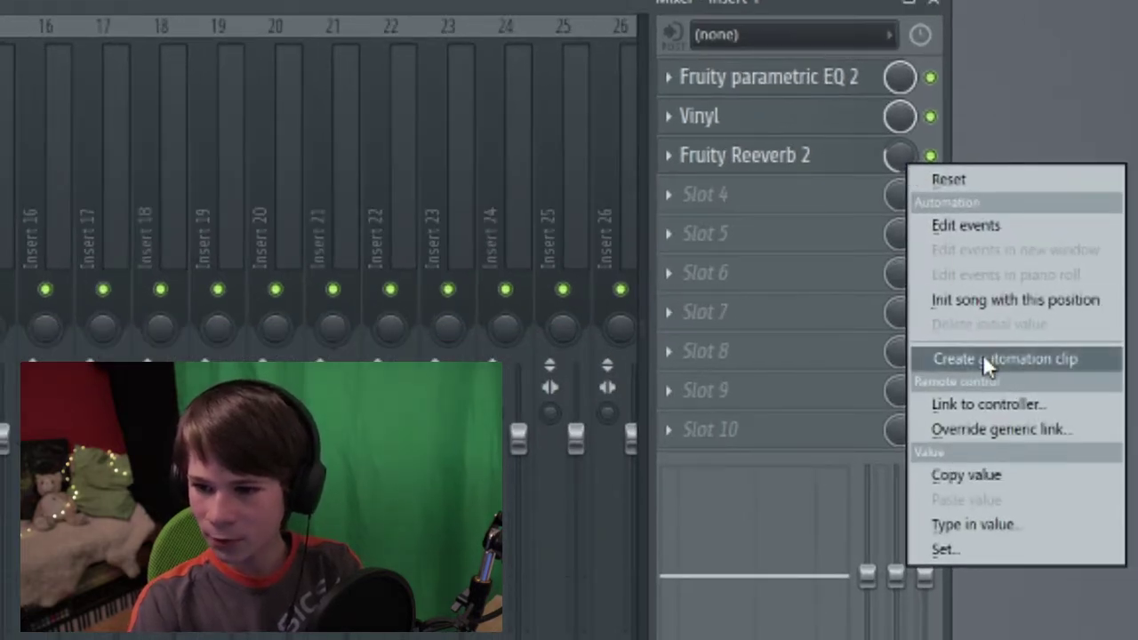
left_click(888, 153)
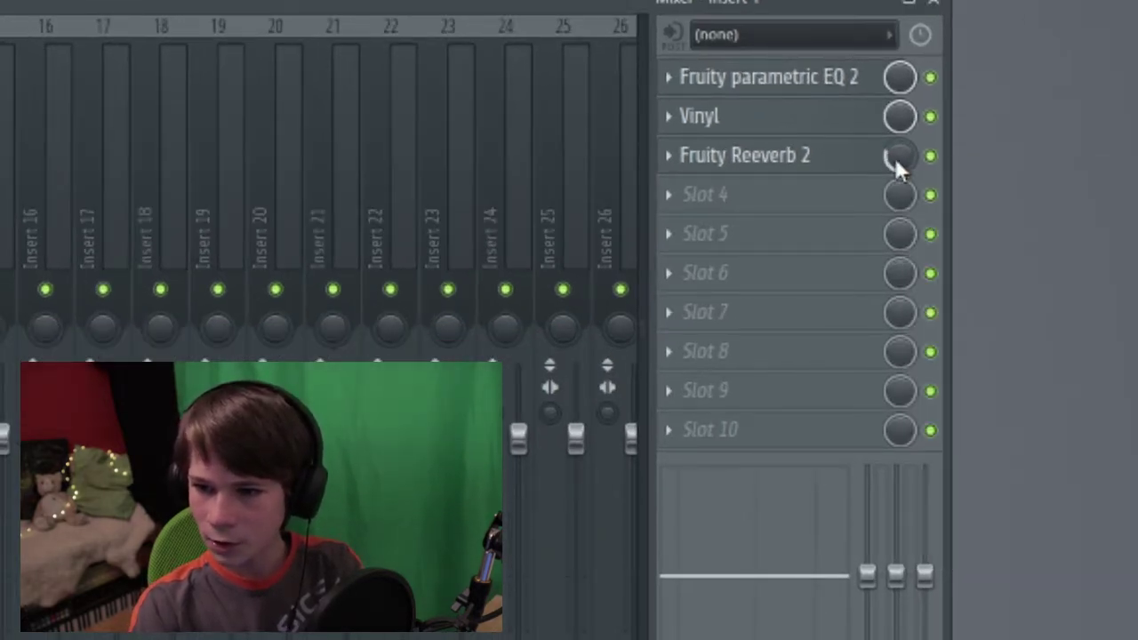
left_click_drag(894, 169, 894, 204)
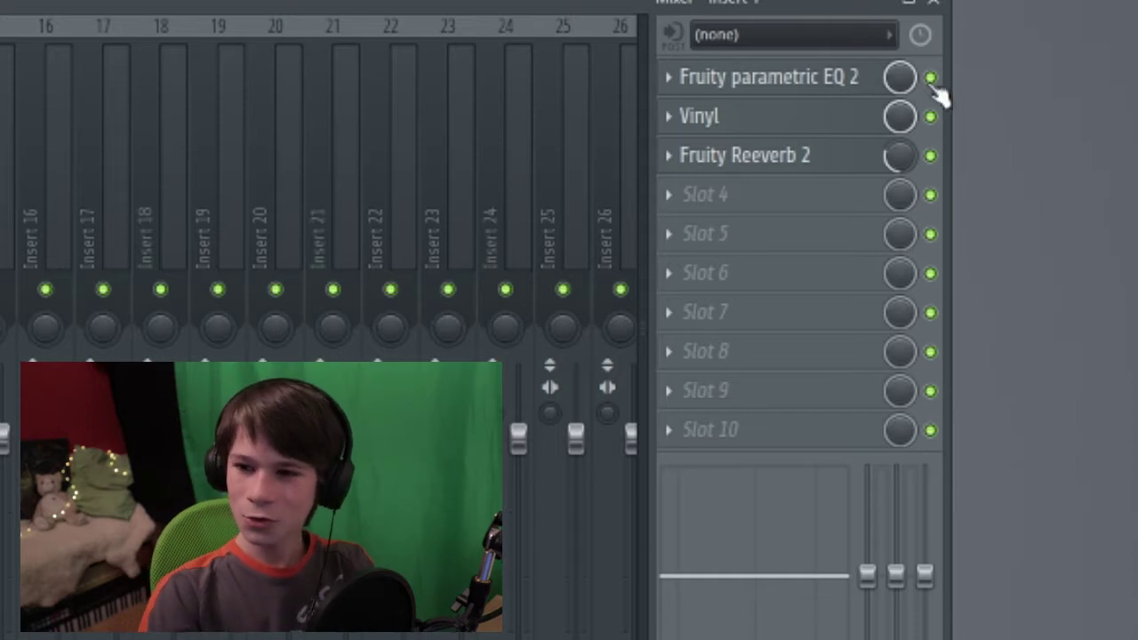
Toggle Fruity Reeverb 2 off and on, and create an automation clip for its enabled state.
left_click(931, 158)
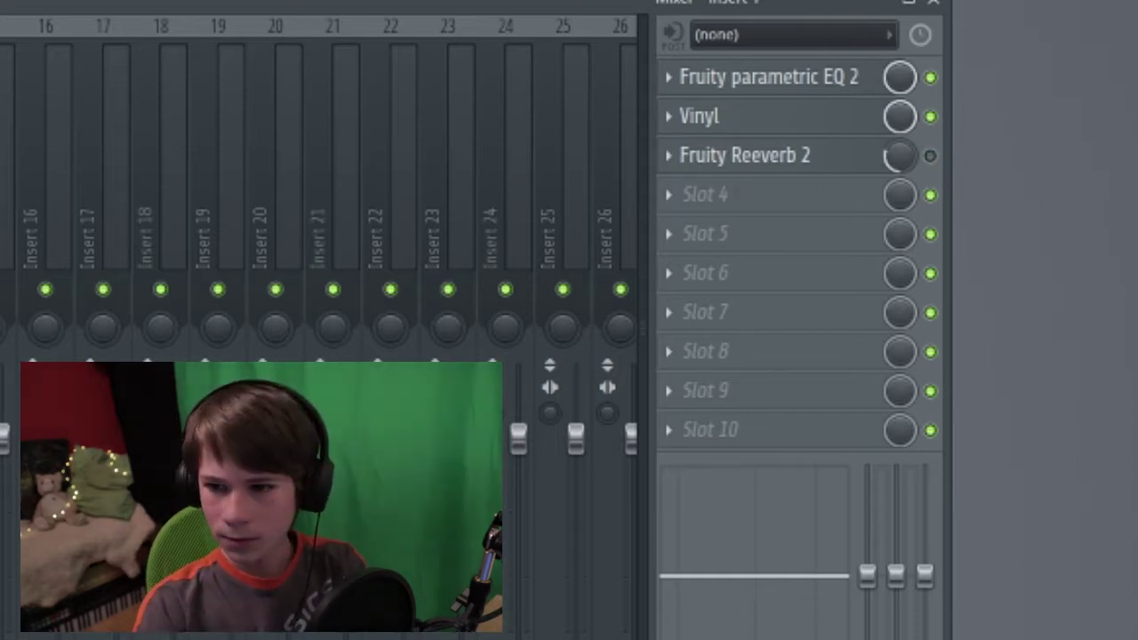
left_click(931, 158)
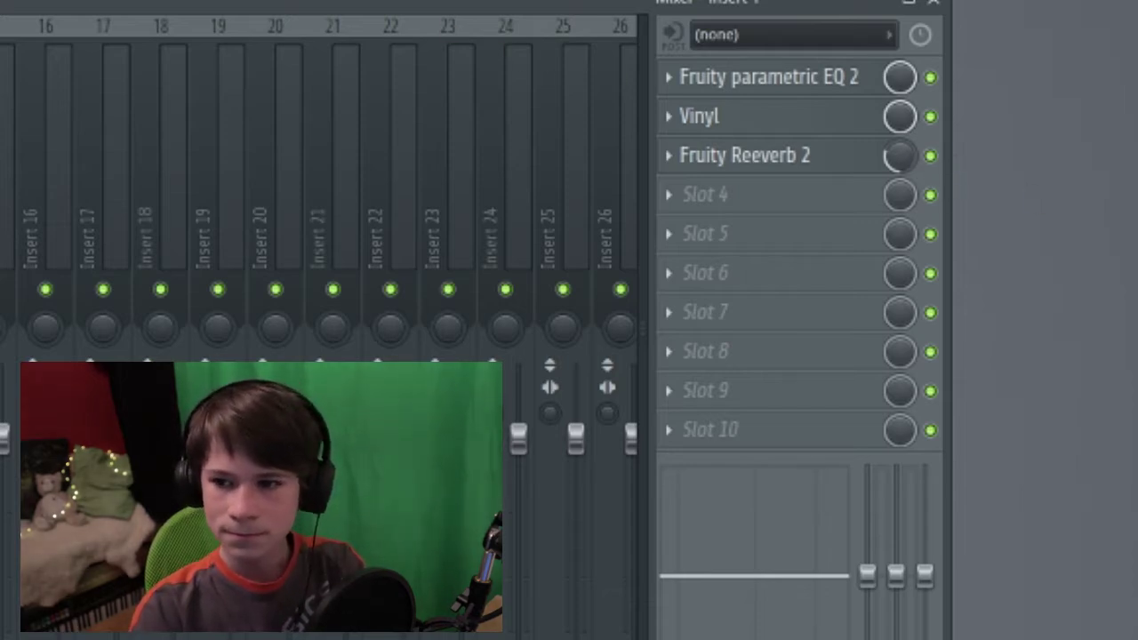
right_click(930, 157)
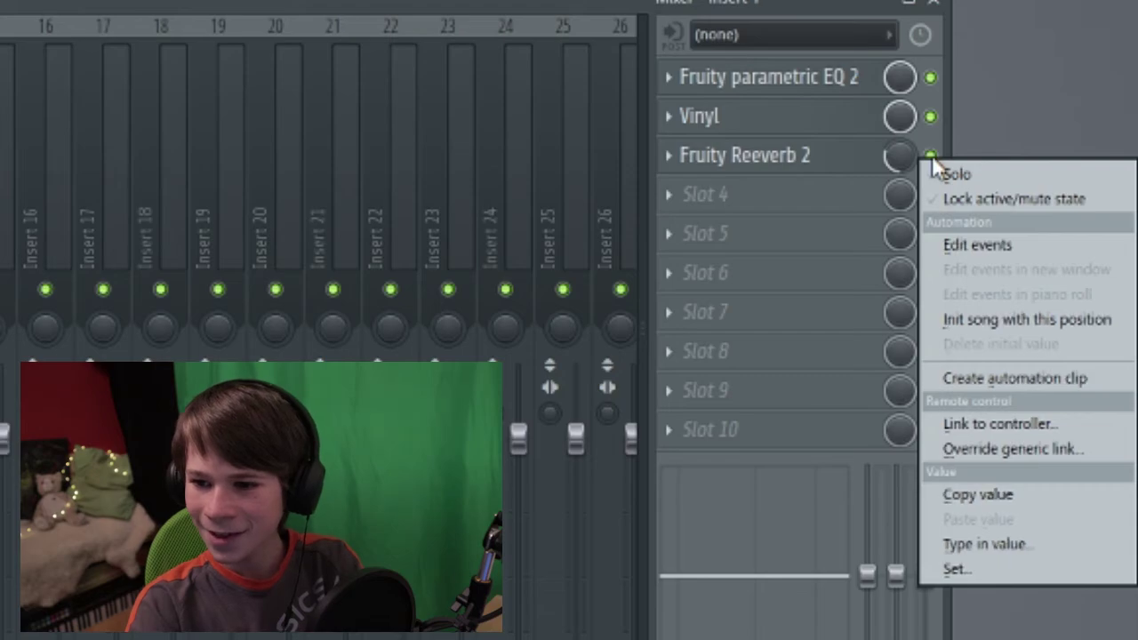
left_click(1079, 380)
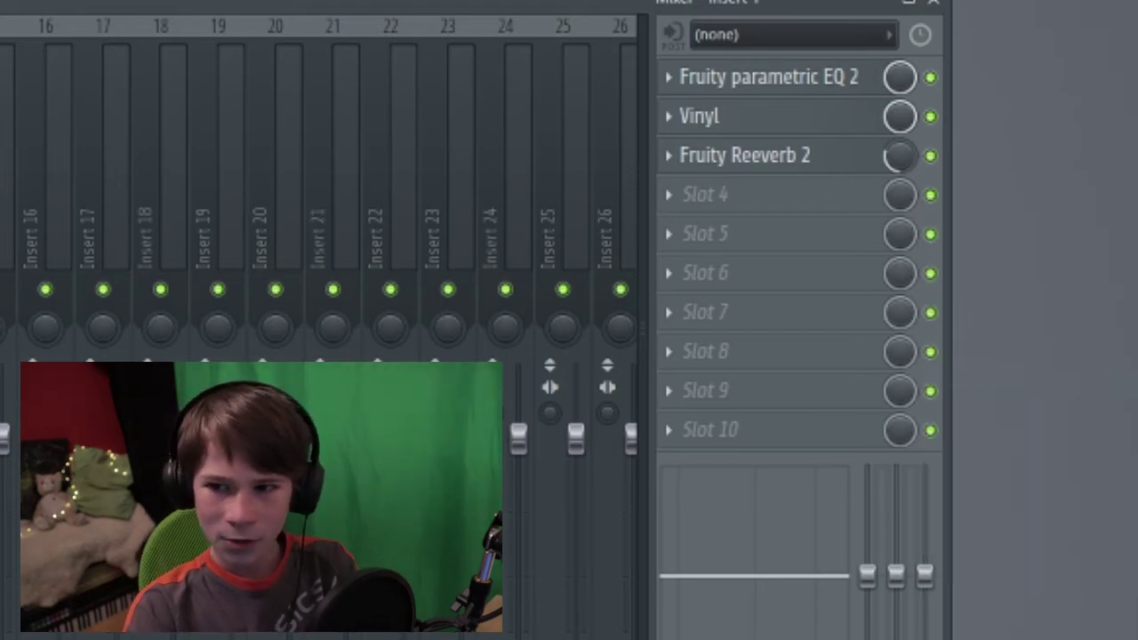
Shape the Reeverb 2 mute/solo automation in the playlist to stay off through bar 1 and switch fully on at bar 2.
left_click(941, 7)
left_click_drag(752, 164, 833, 93)
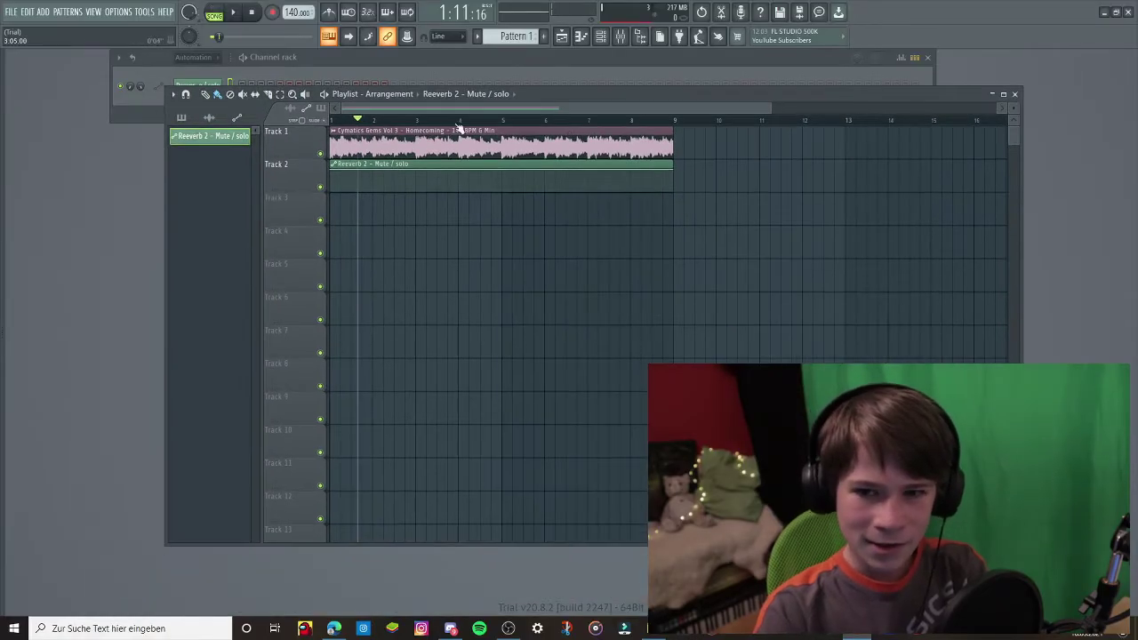
left_click_drag(771, 108, 573, 108)
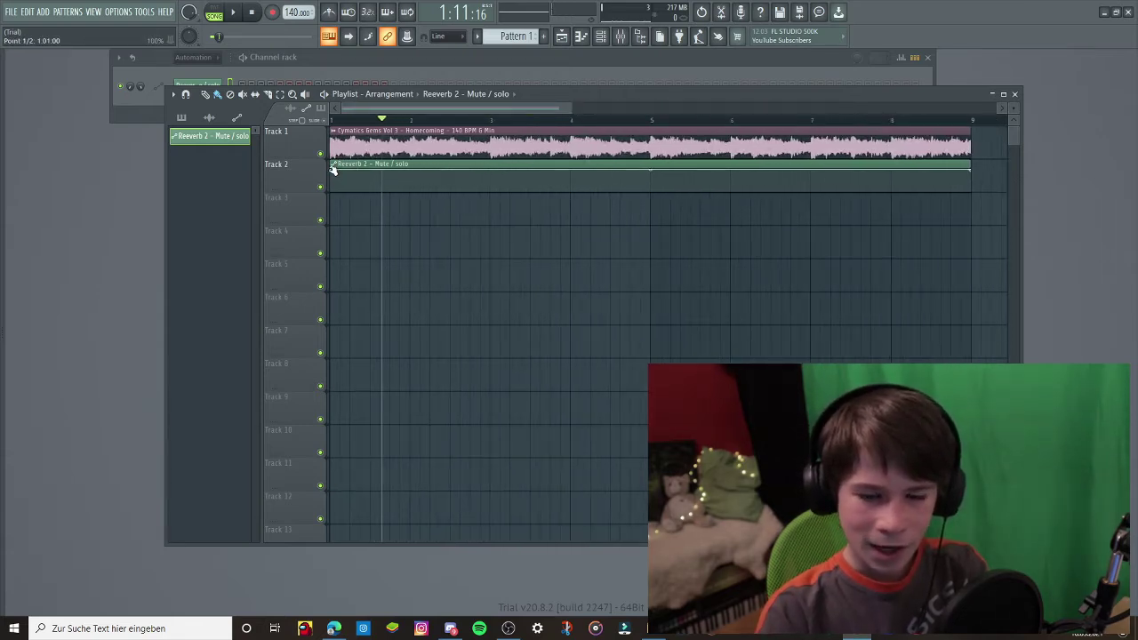
left_click_drag(334, 170, 334, 209)
right_click(411, 189)
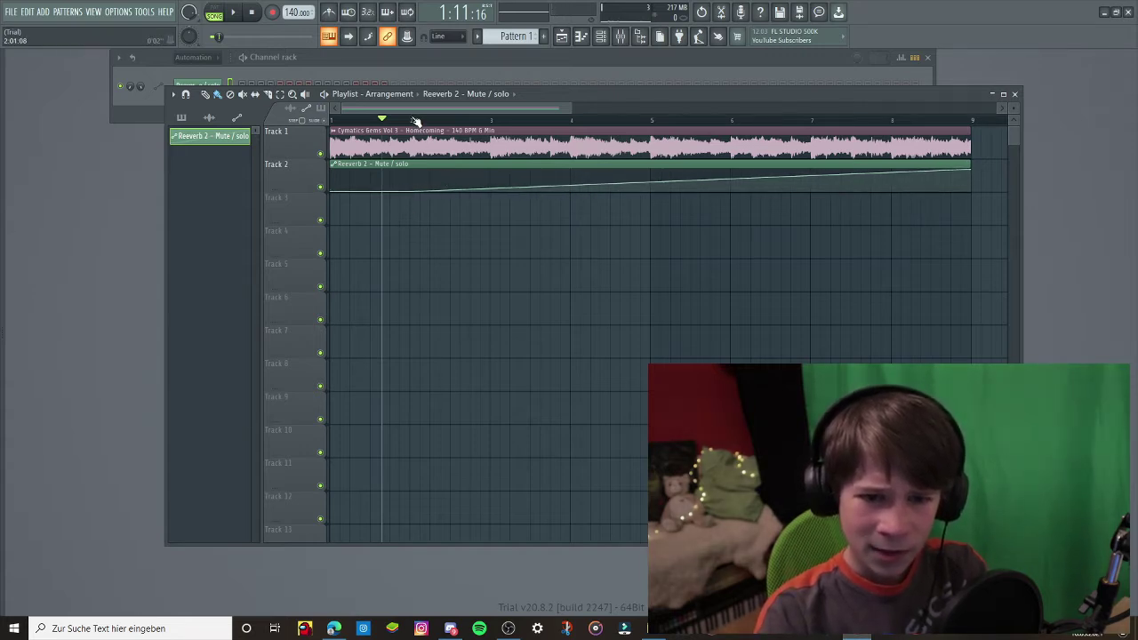
right_click(436, 180)
left_click_drag(442, 178, 414, 165)
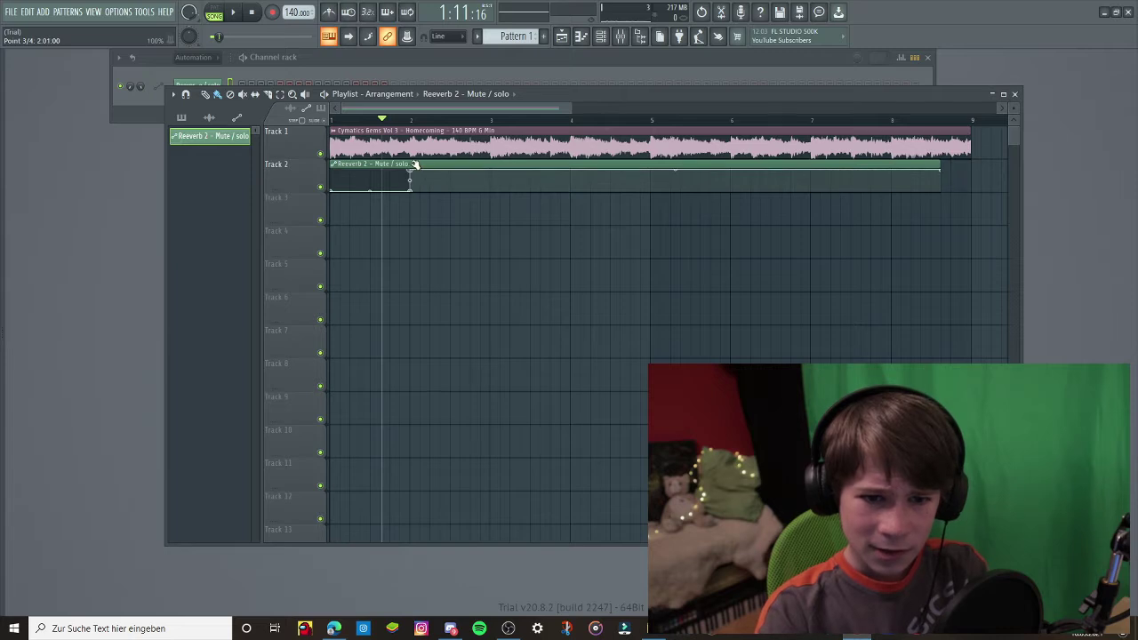
Shape the Reeverb 2 mute/solo automation to switch off at bar 3 and stay off until bar 9, and stop playback.
right_click(492, 177)
left_click_drag(496, 175, 476, 202)
right_click(508, 186)
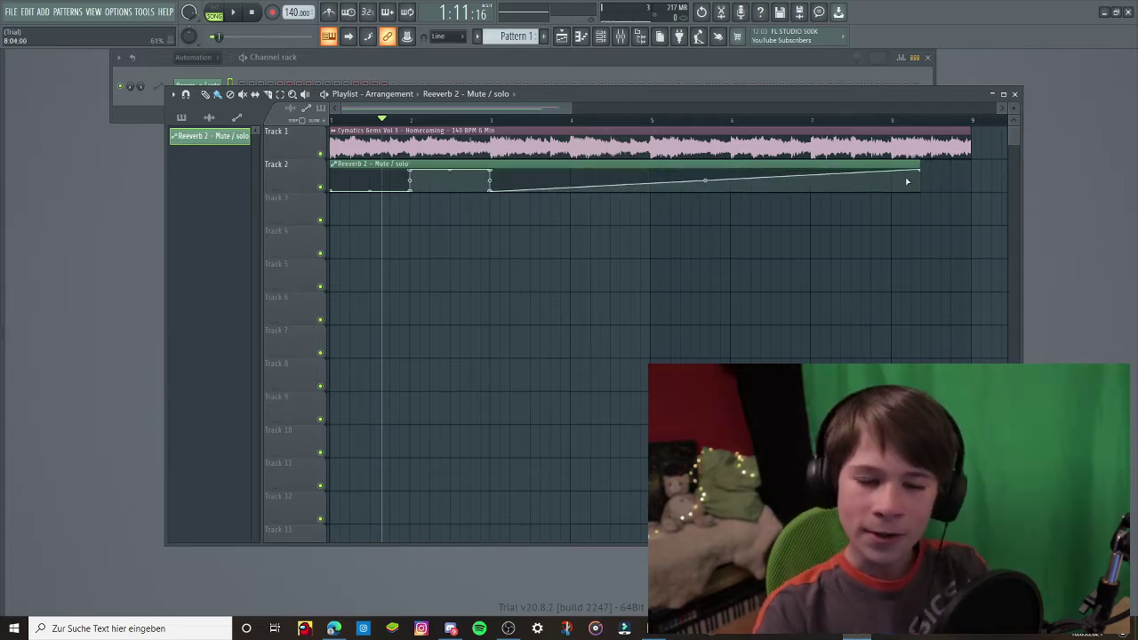
left_click_drag(921, 171, 962, 194)
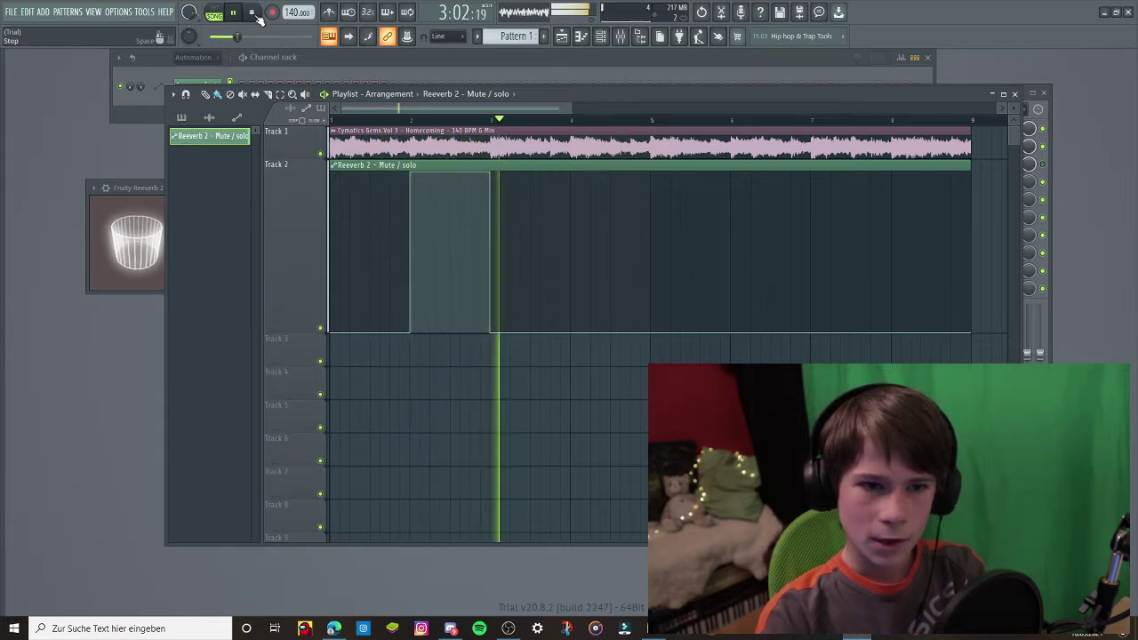
left_click(252, 13)
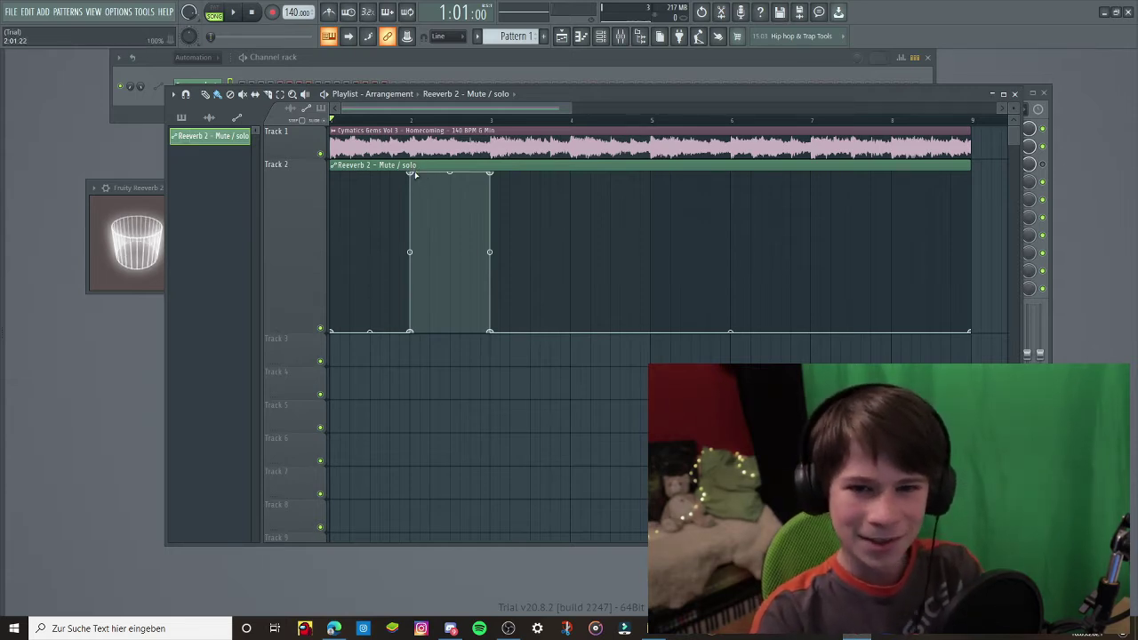
Play the song with the mixer in view to examine how Fruity Reeverb 2's enabled state follows the automation, and check its channel.
left_click(561, 36)
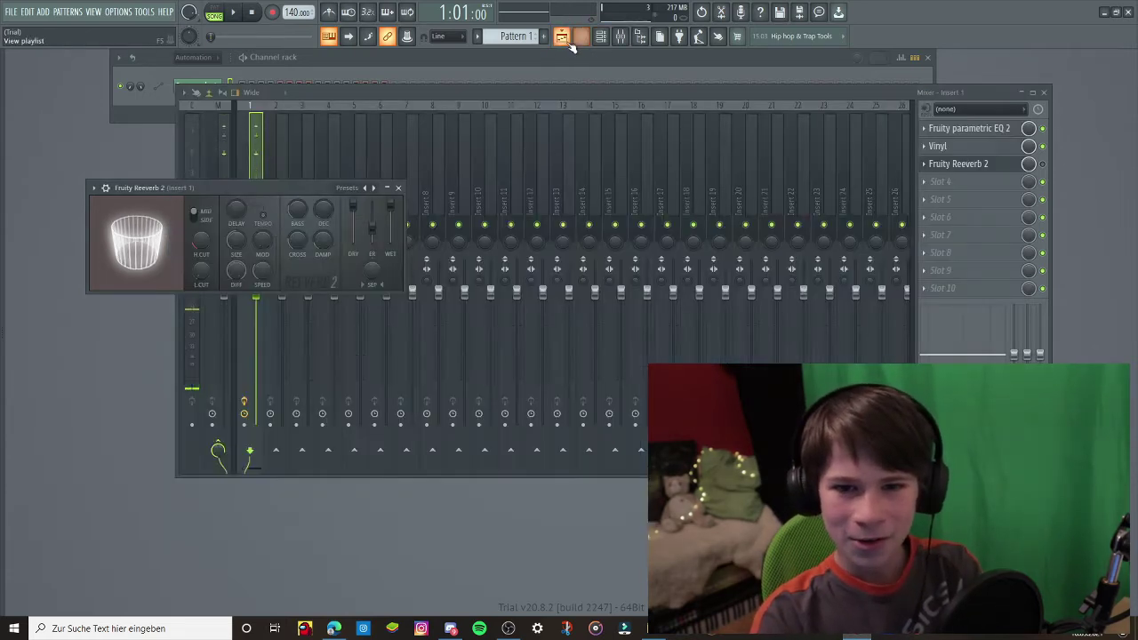
left_click(561, 37)
left_click(561, 37)
key("space")
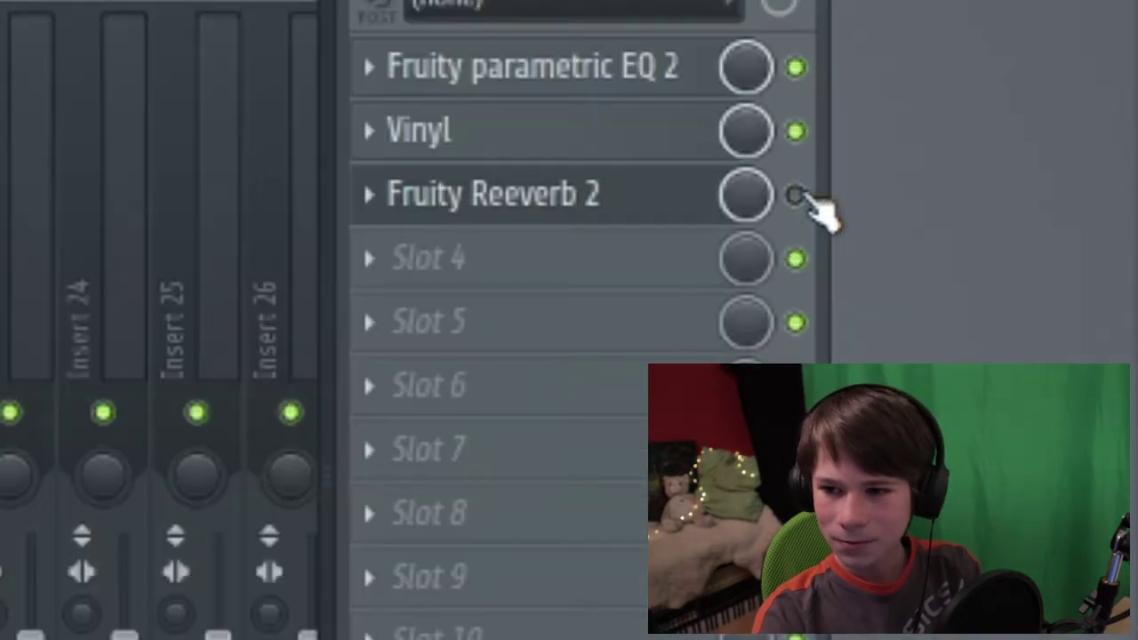
left_click(1045, 165)
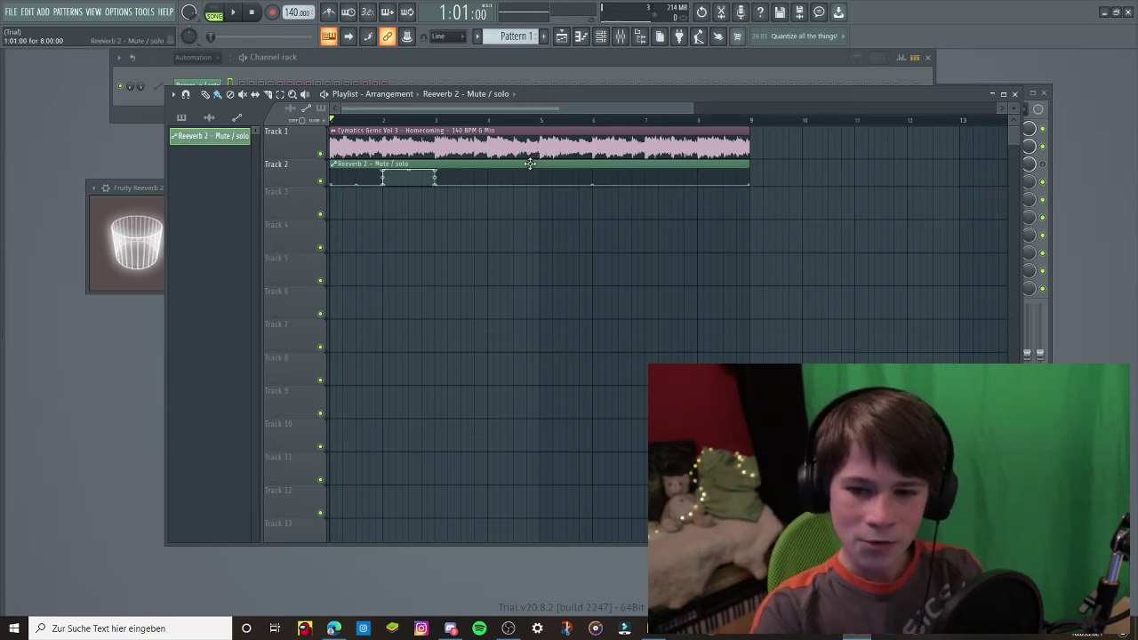
left_click(605, 38)
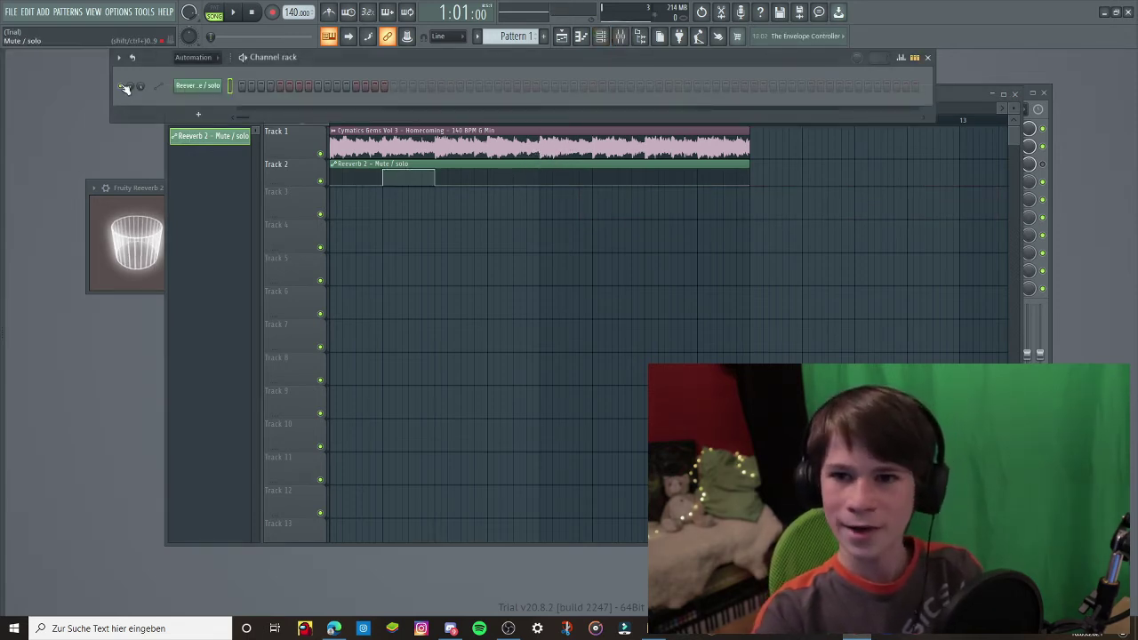
Tweak the Scratch amount of Vinyl on Insert 1 and create an automation clip for that last tweaked parameter.
left_click(621, 36)
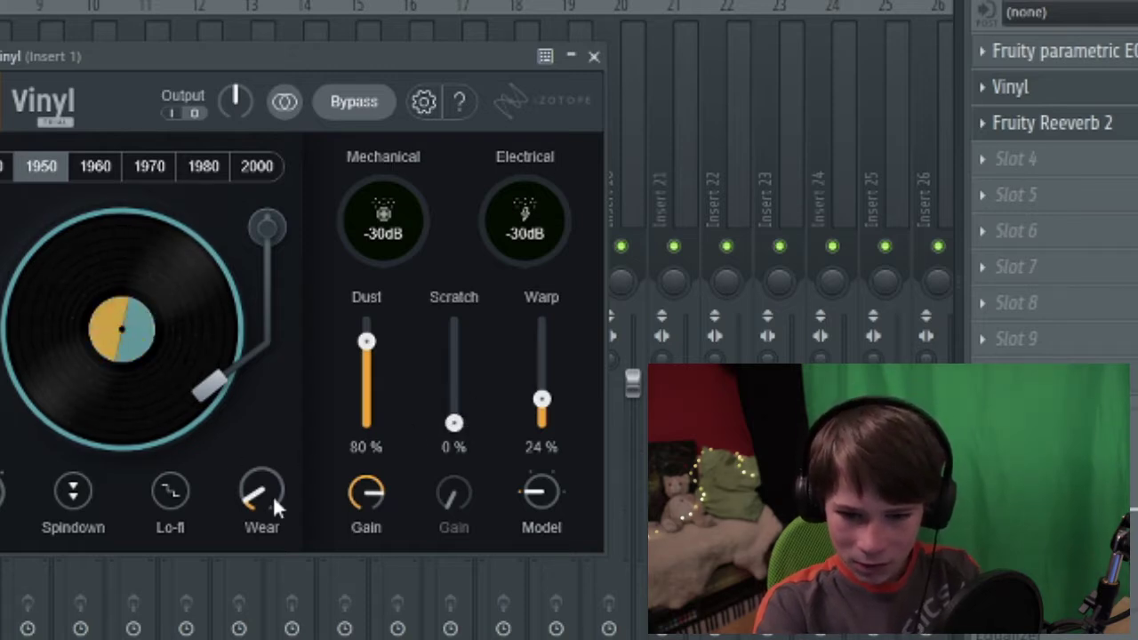
mouse_move(357, 504)
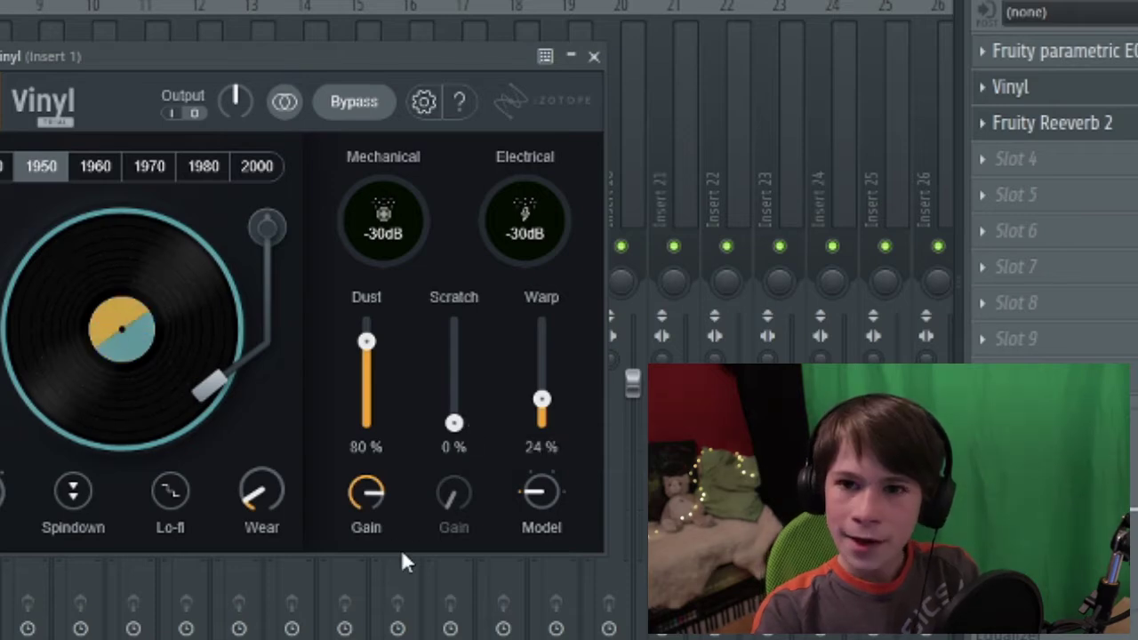
left_click_drag(455, 424, 455, 394)
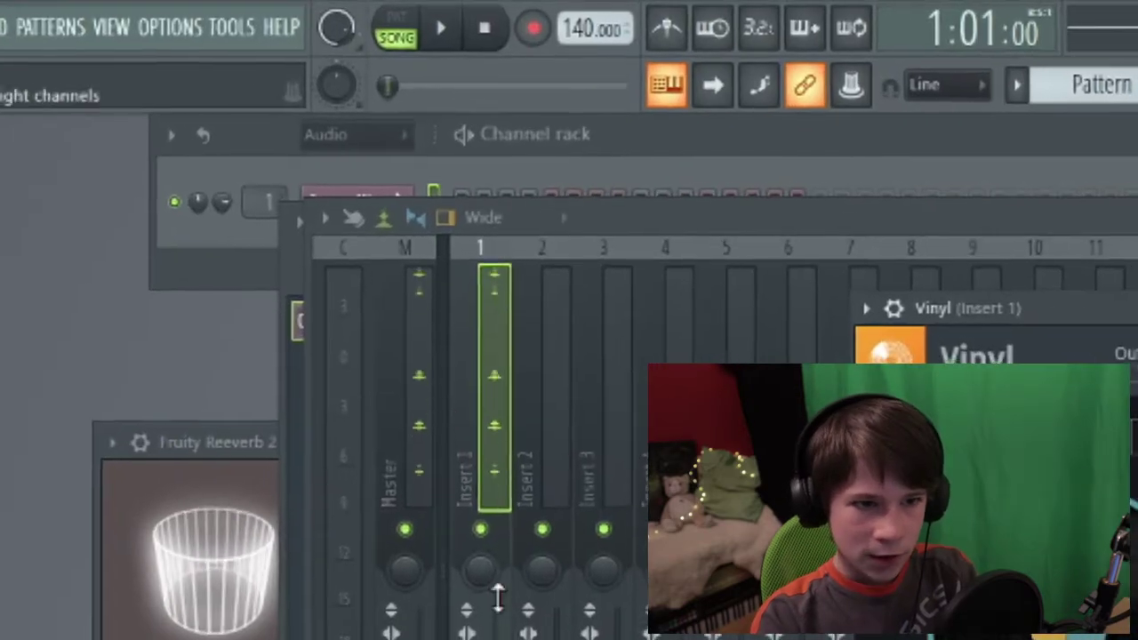
left_click(269, 24)
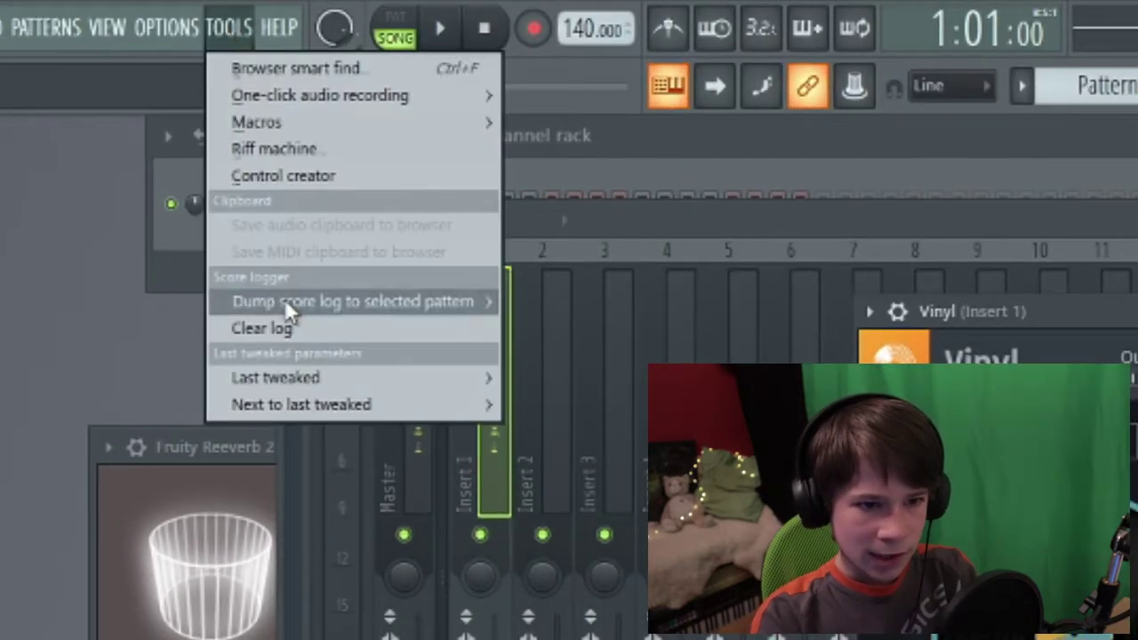
mouse_move(313, 380)
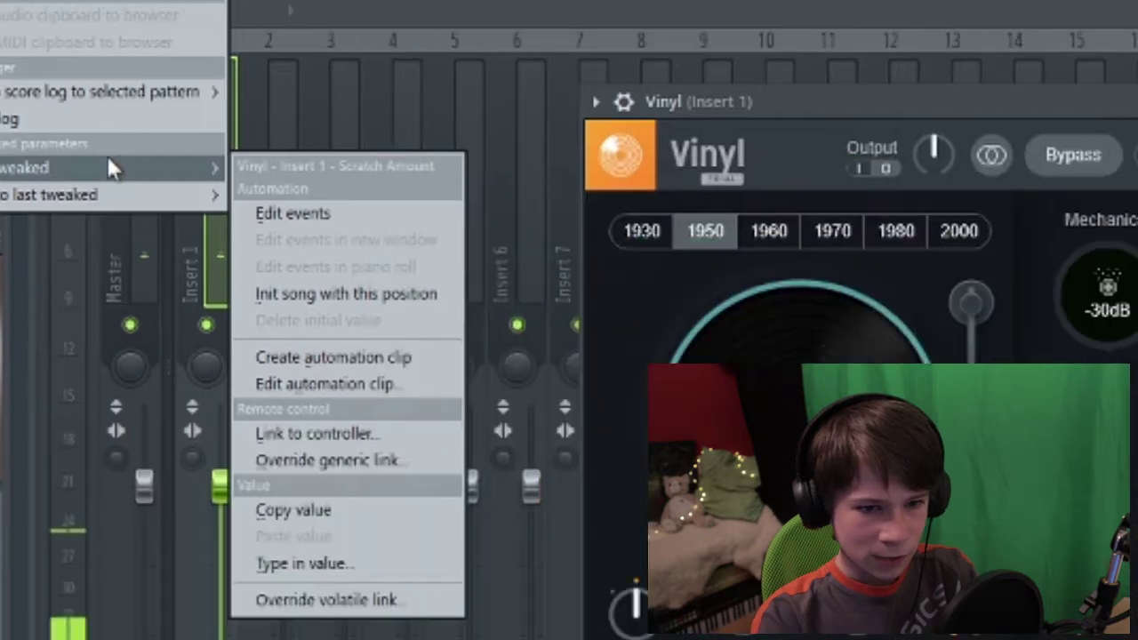
left_click(393, 359)
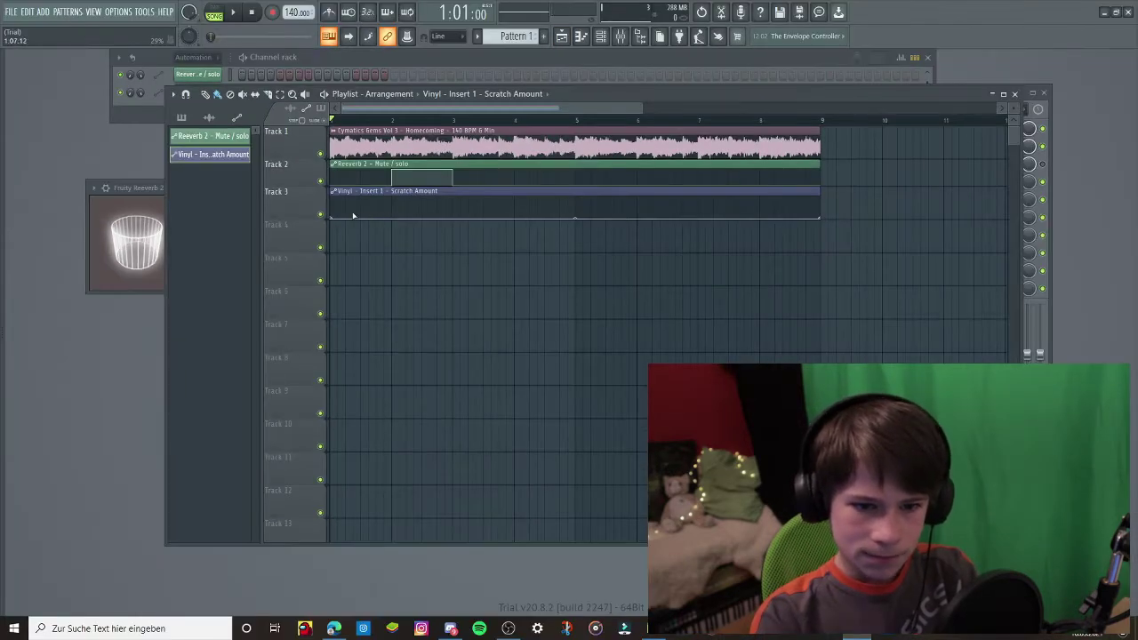
Open the Vinyl plugin from the Insert 1 effect chain to view its controls, and close the mixer.
left_click(633, 37)
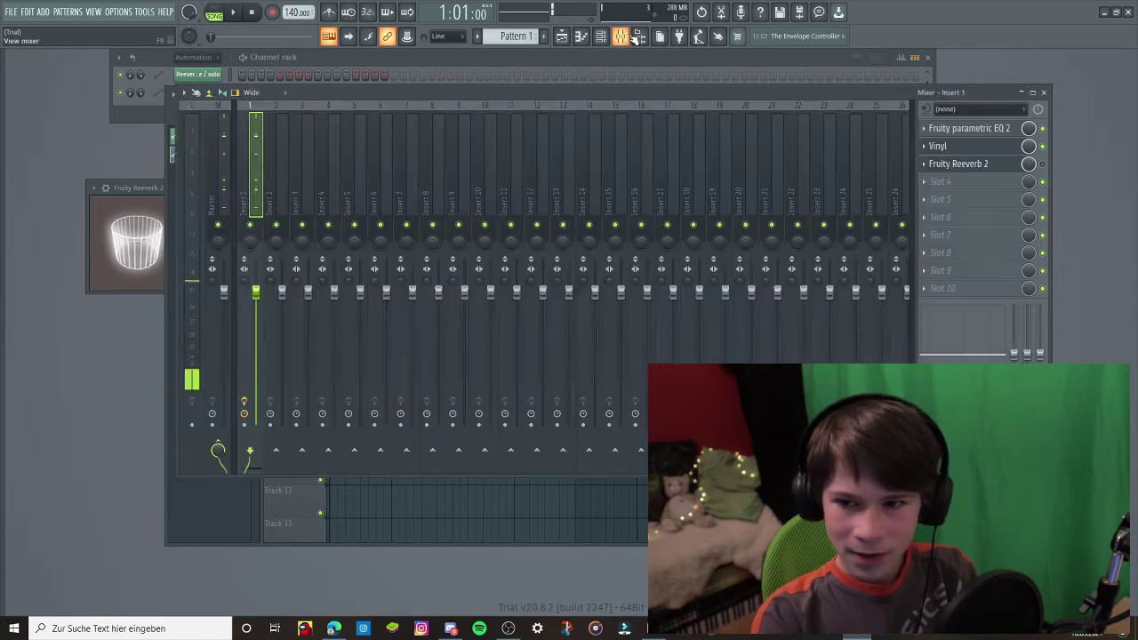
left_click(967, 149)
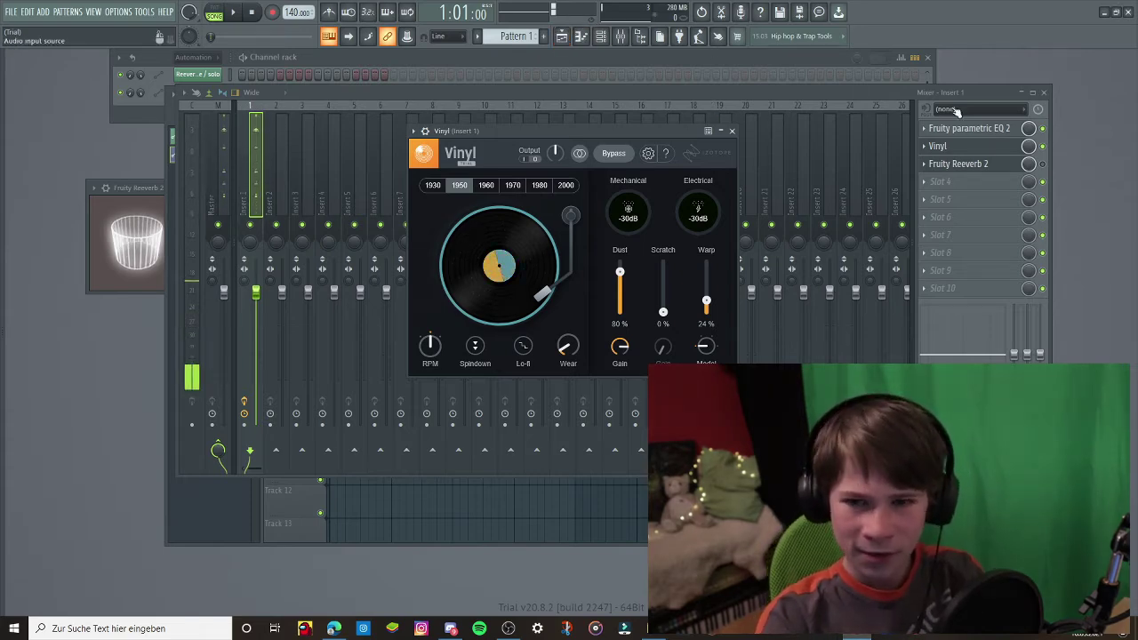
left_click(1046, 94)
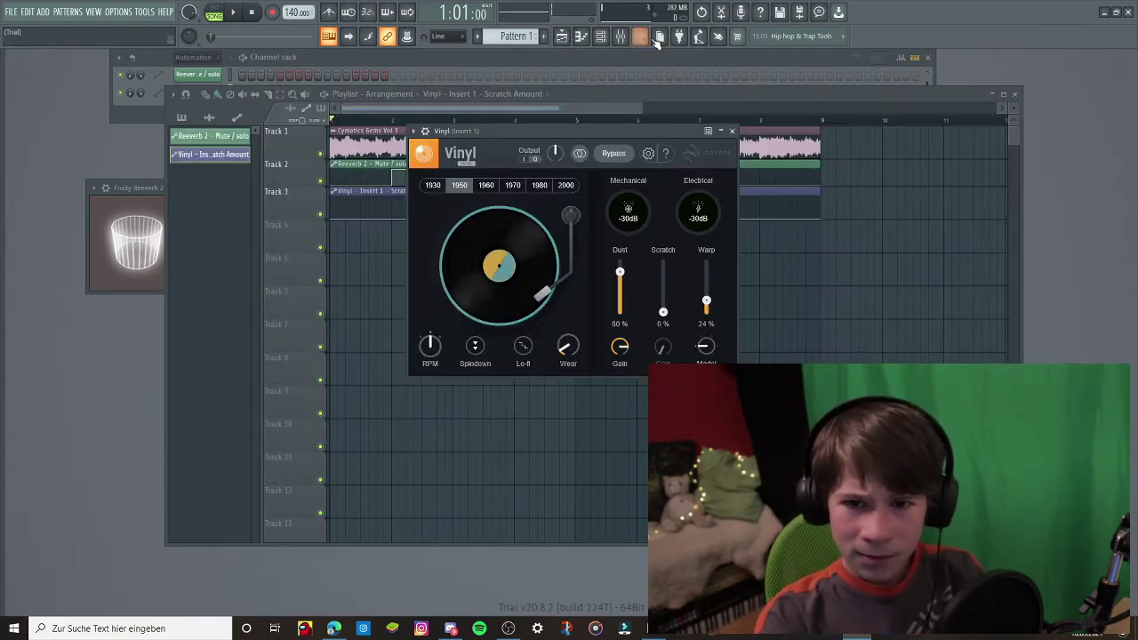
Add a Tunefish4 instrument channel to the channel rack.
left_click(601, 35)
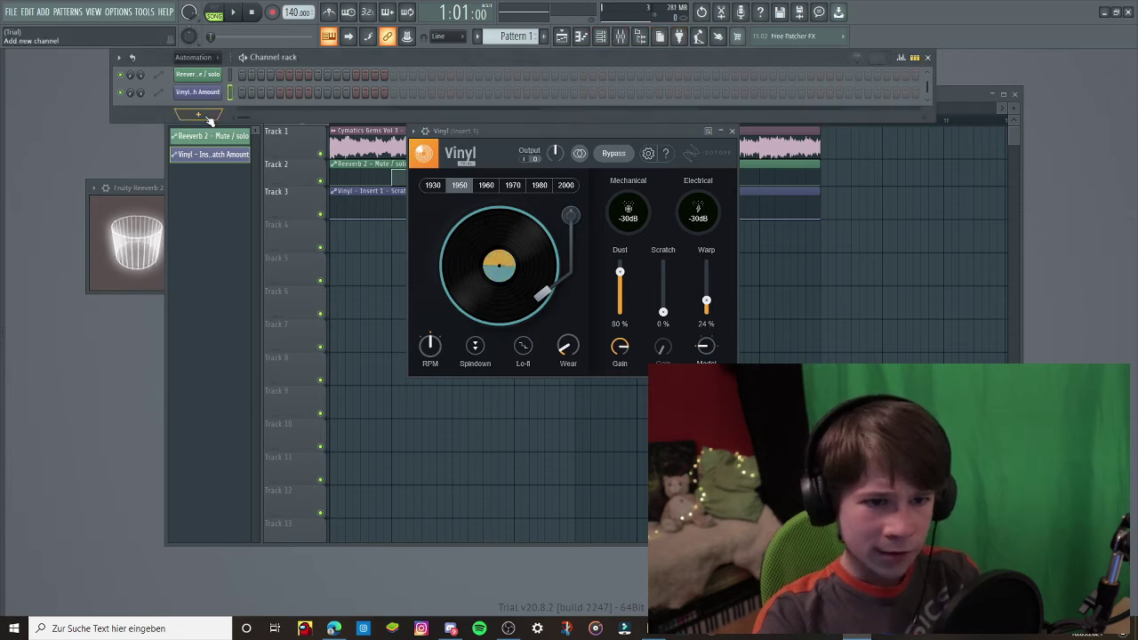
left_click(210, 119)
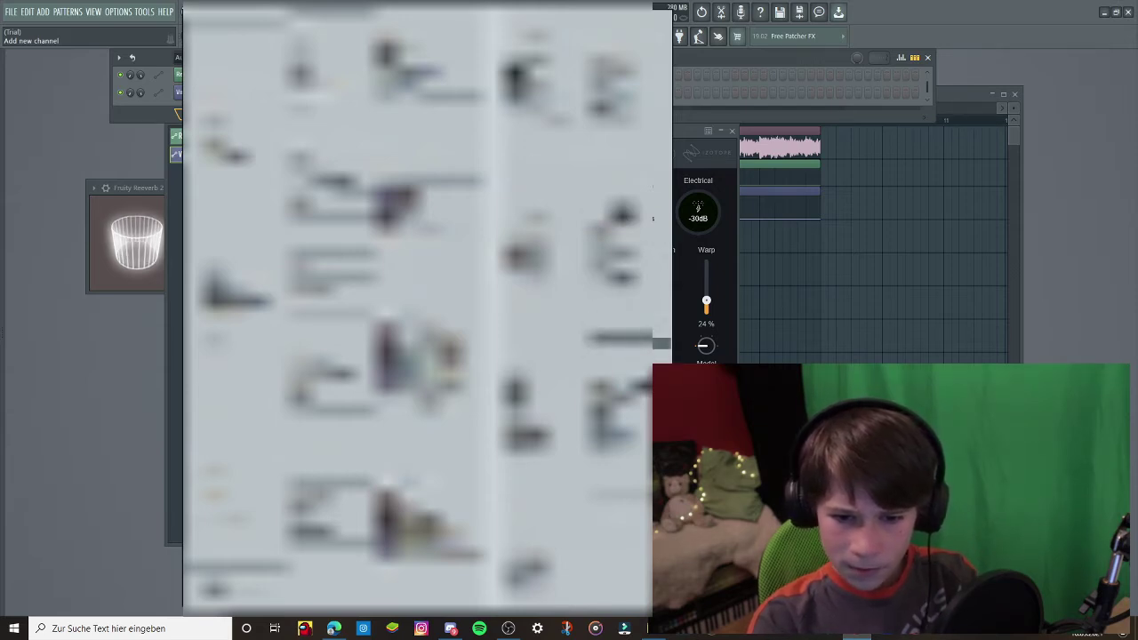
left_click(622, 337)
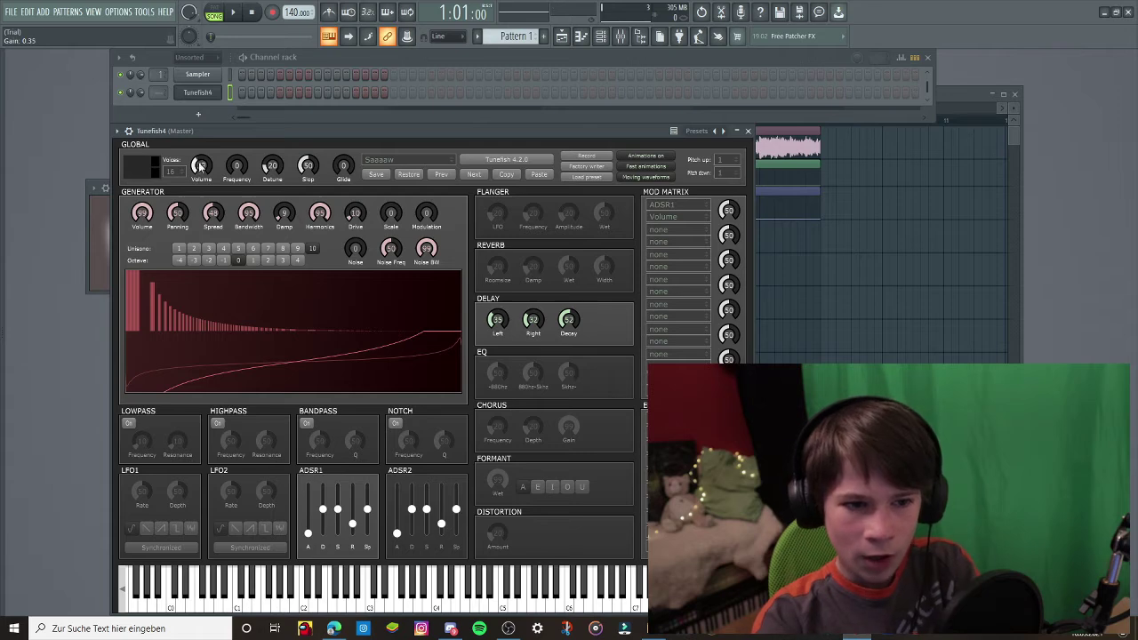
Create an automation clip for Tunefish4's last tweaked Gain parameter and close the plugin windows.
left_click(155, 13)
mouse_move(233, 162)
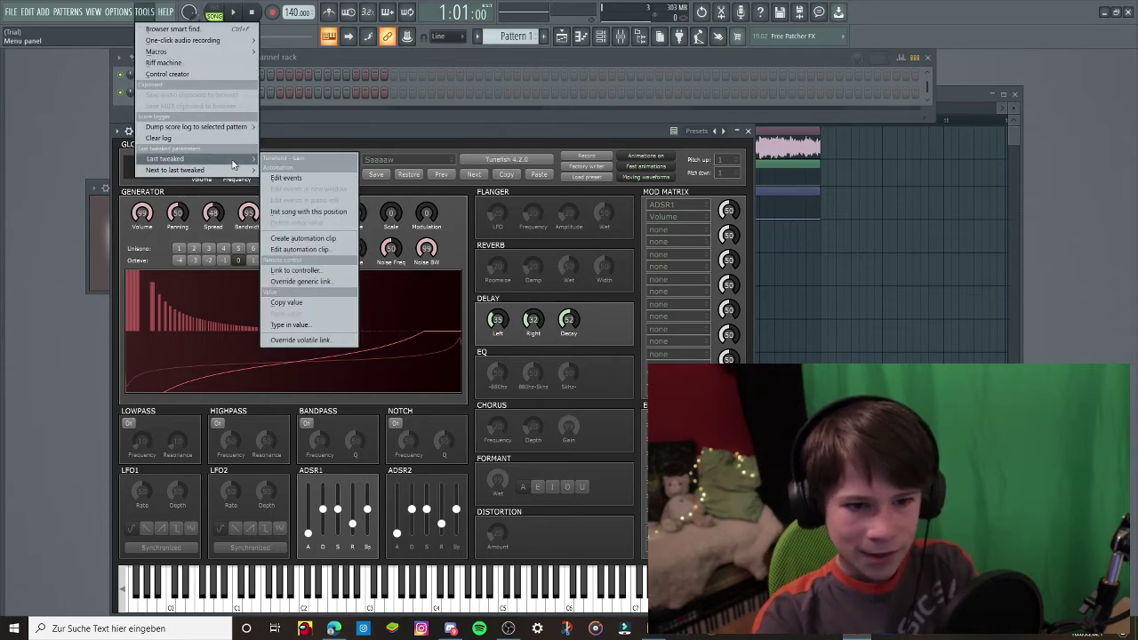
left_click(342, 239)
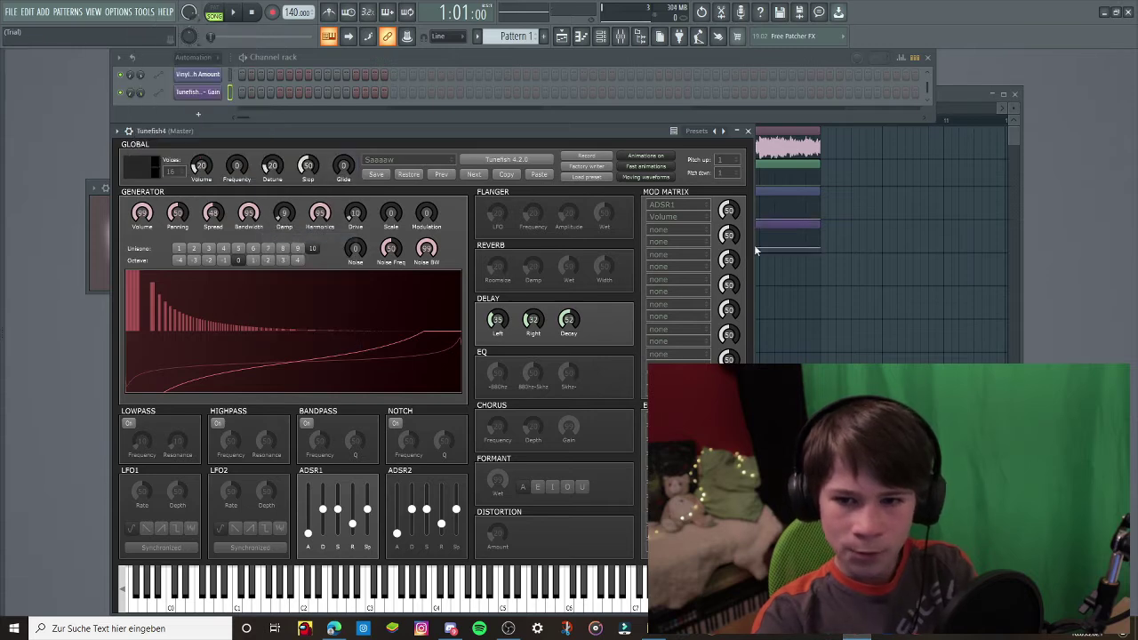
left_click(747, 131)
left_click(731, 131)
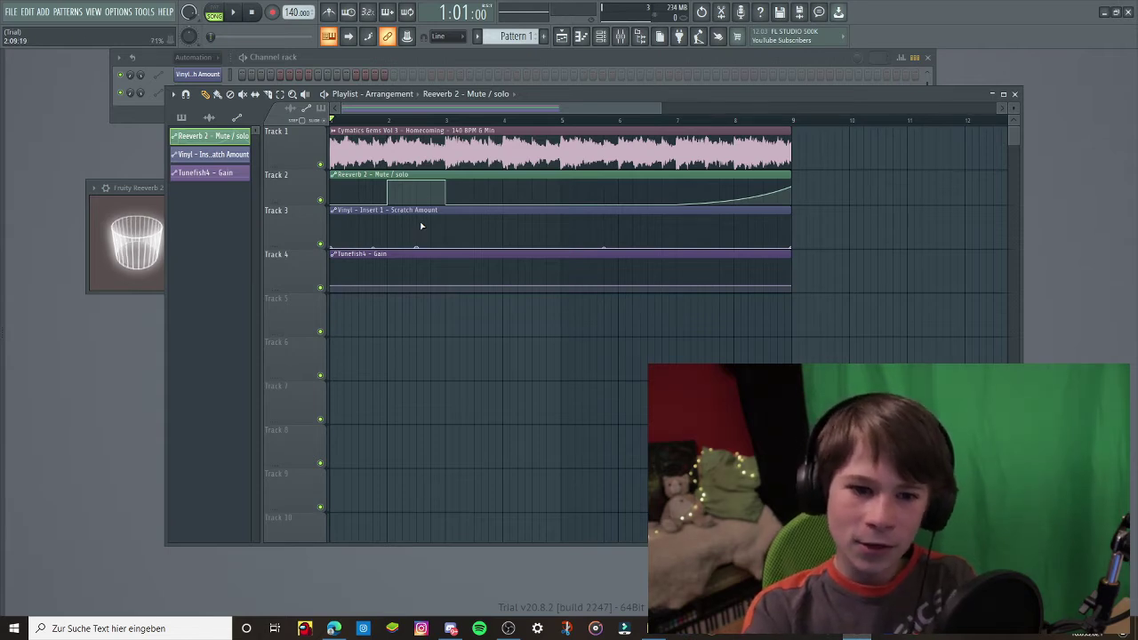
Open the Reeverb 2 mute/solo automation clip's settings and copy its envelope state.
left_click(214, 141)
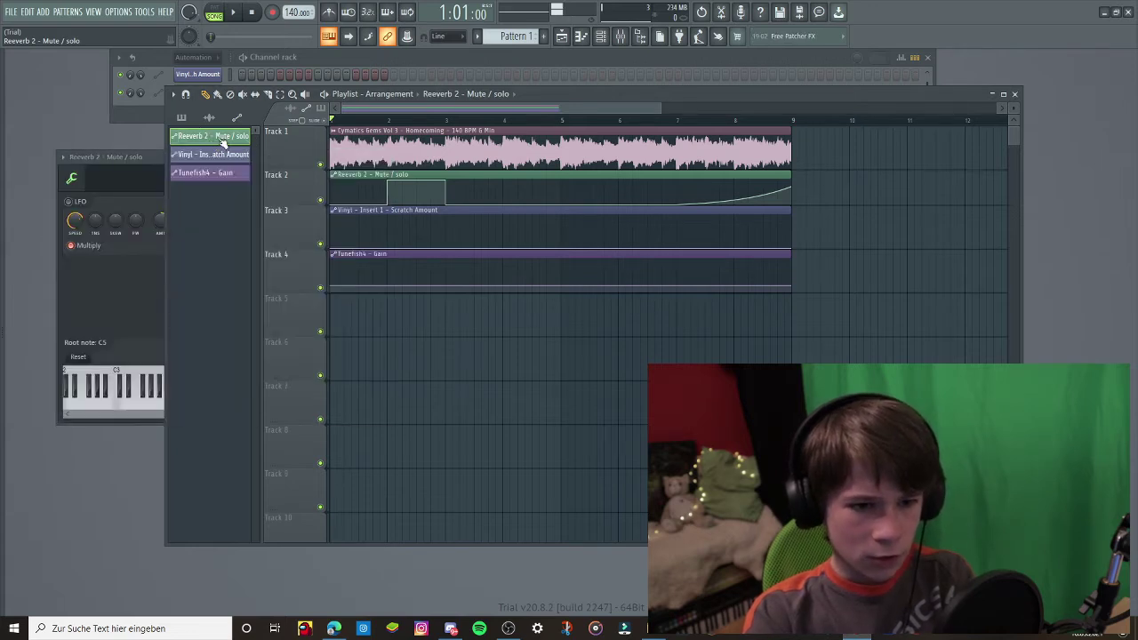
double_click(223, 143)
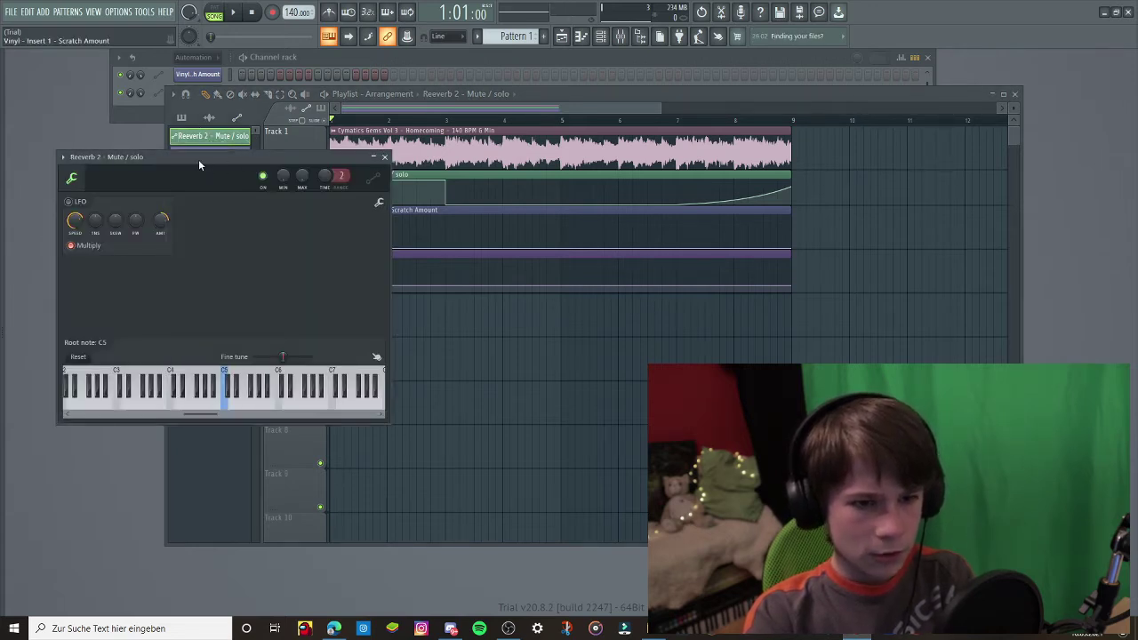
left_click_drag(198, 159, 333, 134)
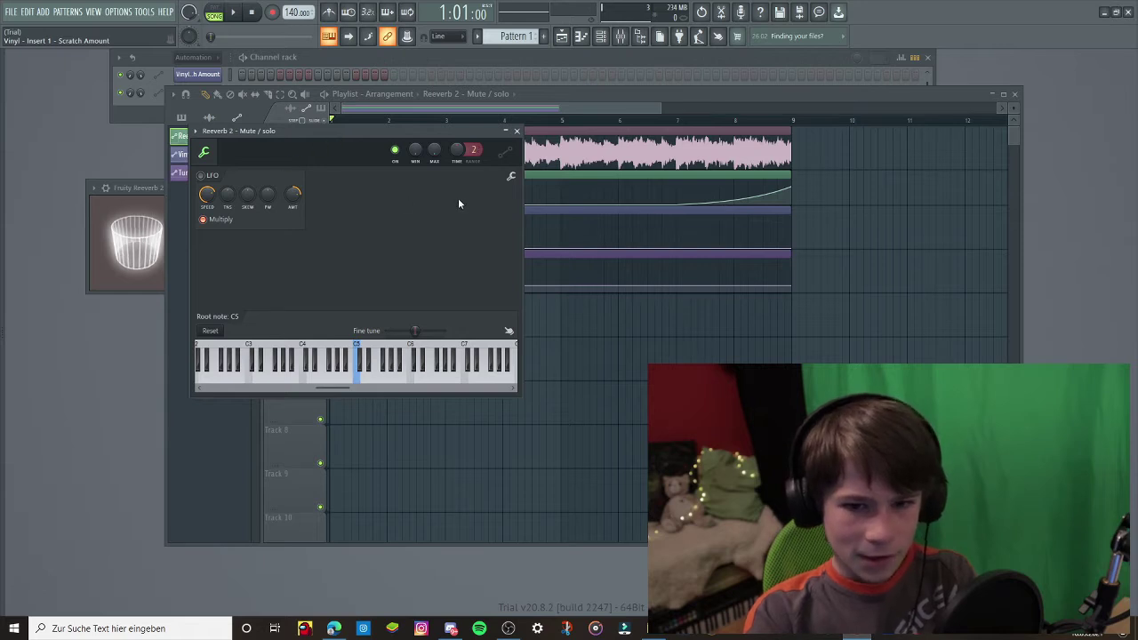
left_click(511, 176)
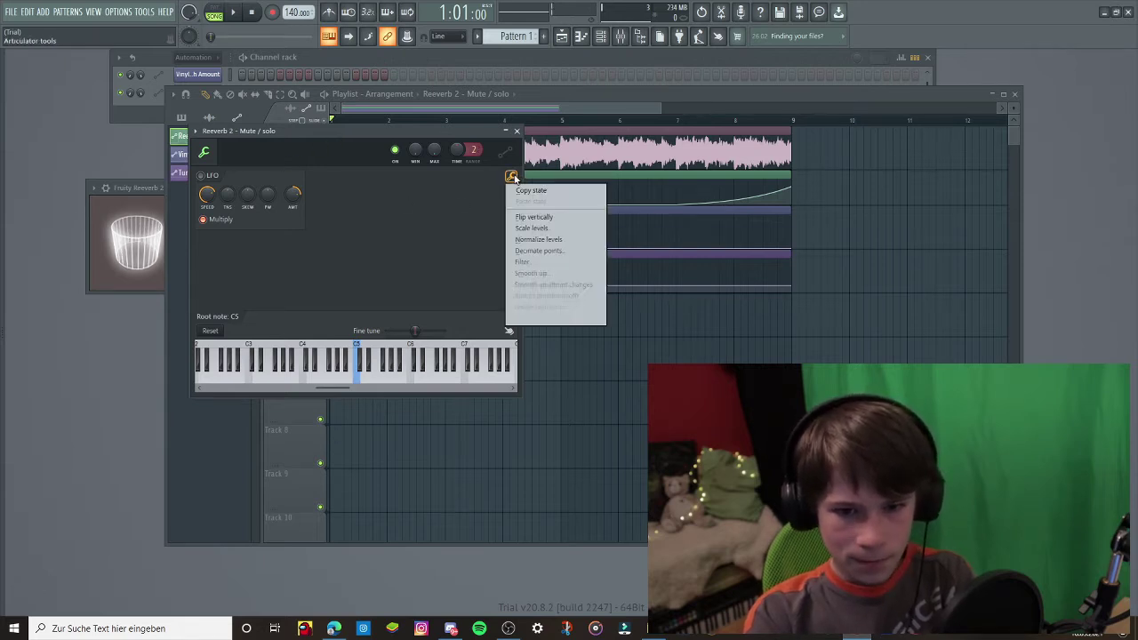
left_click(551, 188)
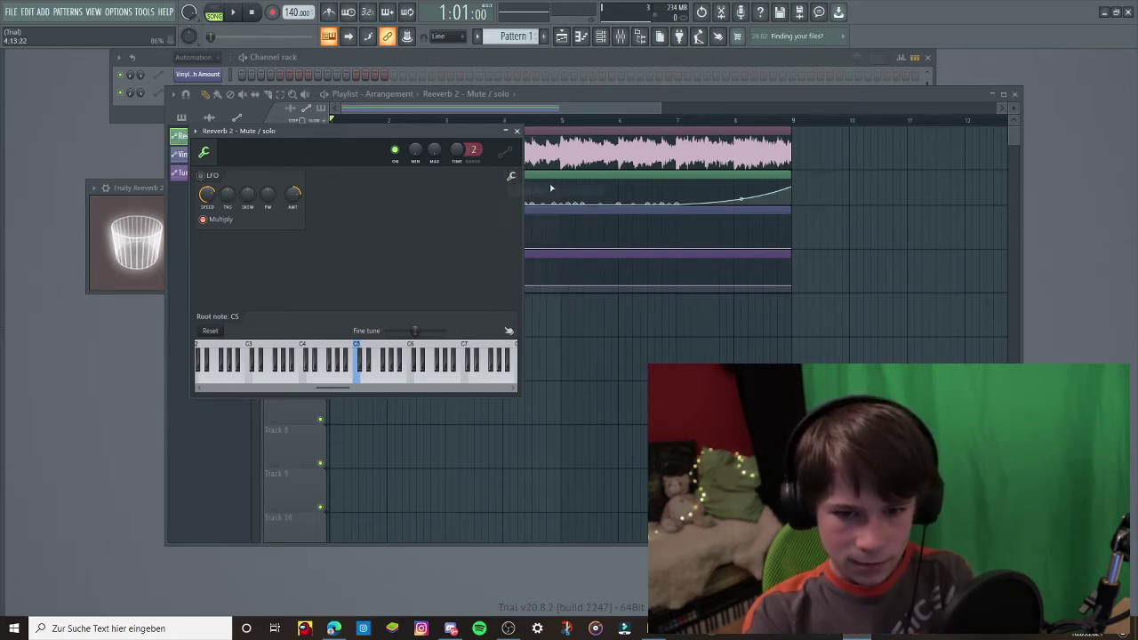
Paste the copied state into the Vinyl Scratch Amount automation clip and trim the clip in the playlist to end at bar 9.
left_click(560, 211)
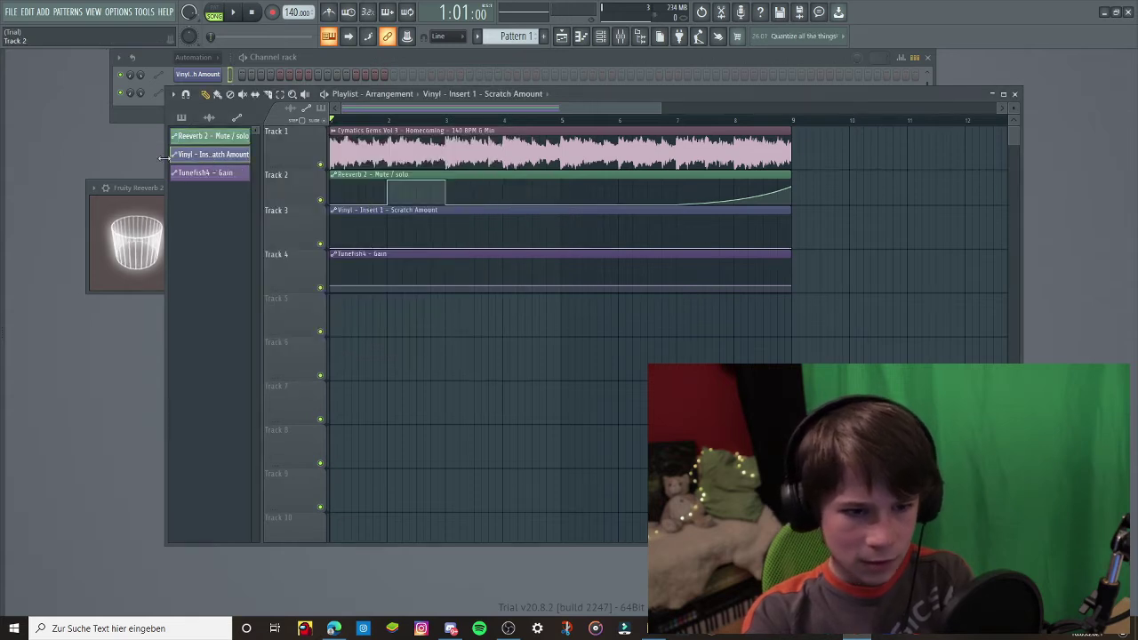
double_click(210, 155)
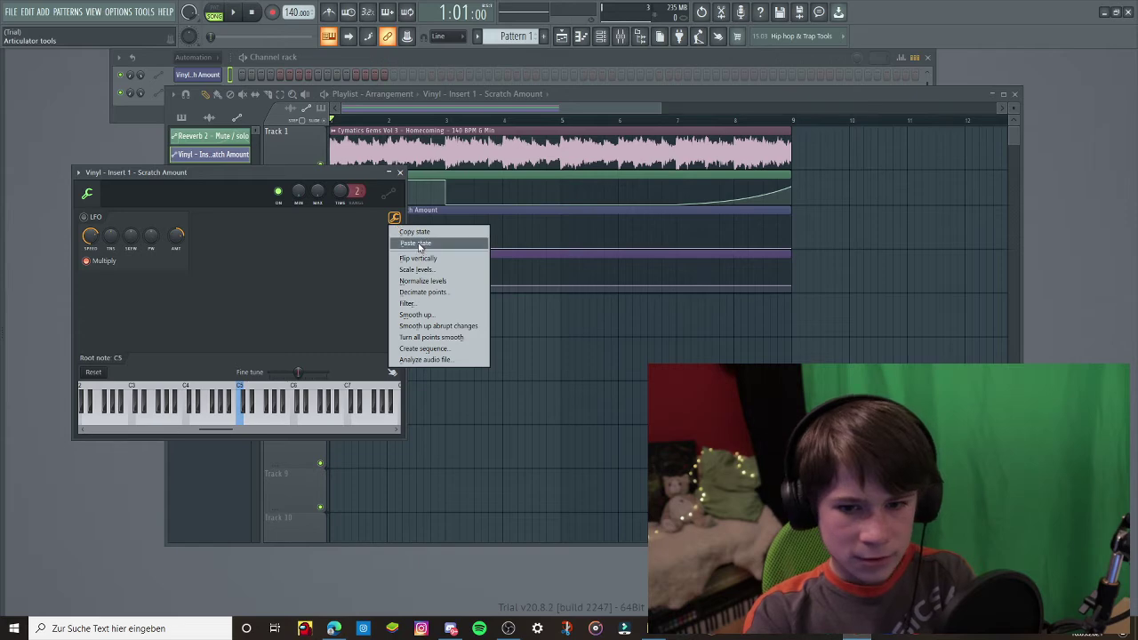
left_click(407, 243)
left_click(401, 172)
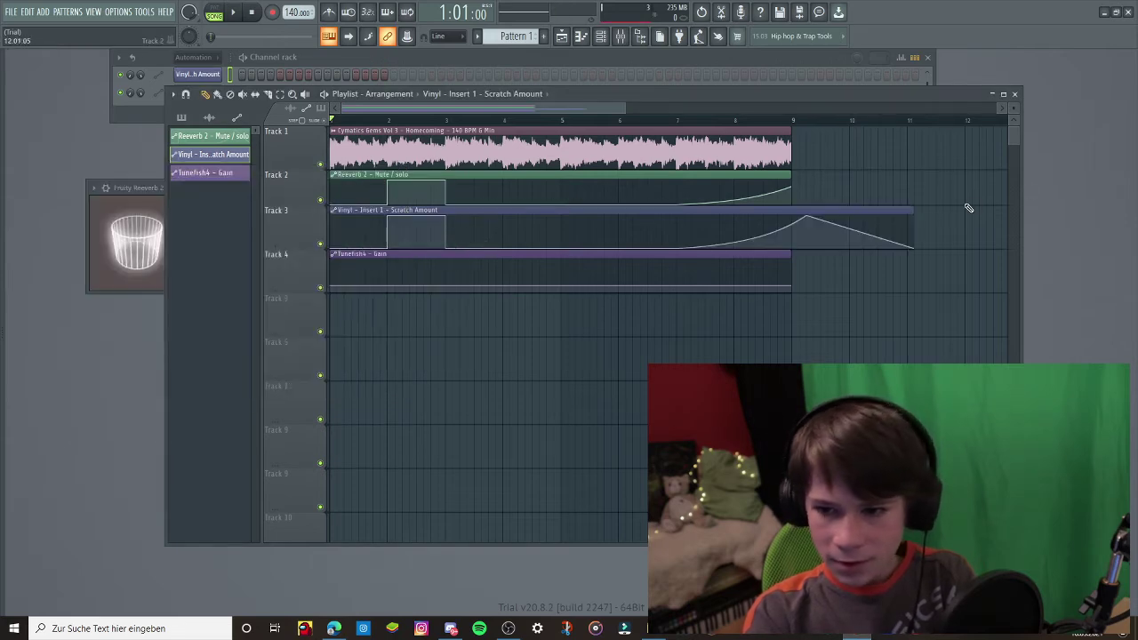
left_click_drag(916, 210, 792, 201)
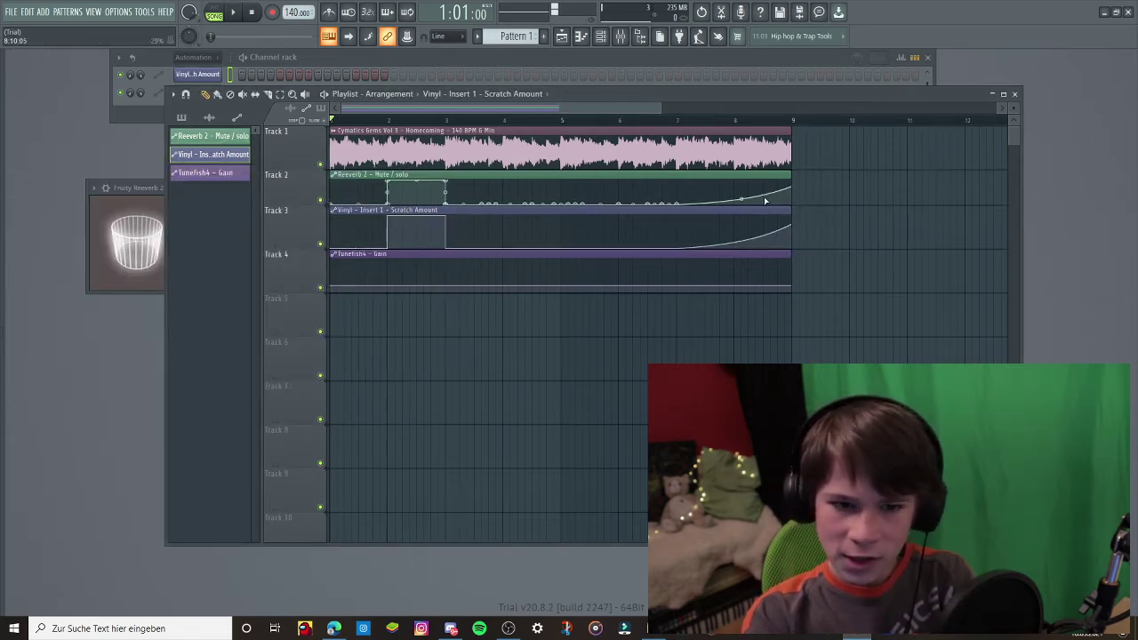
left_click(380, 119)
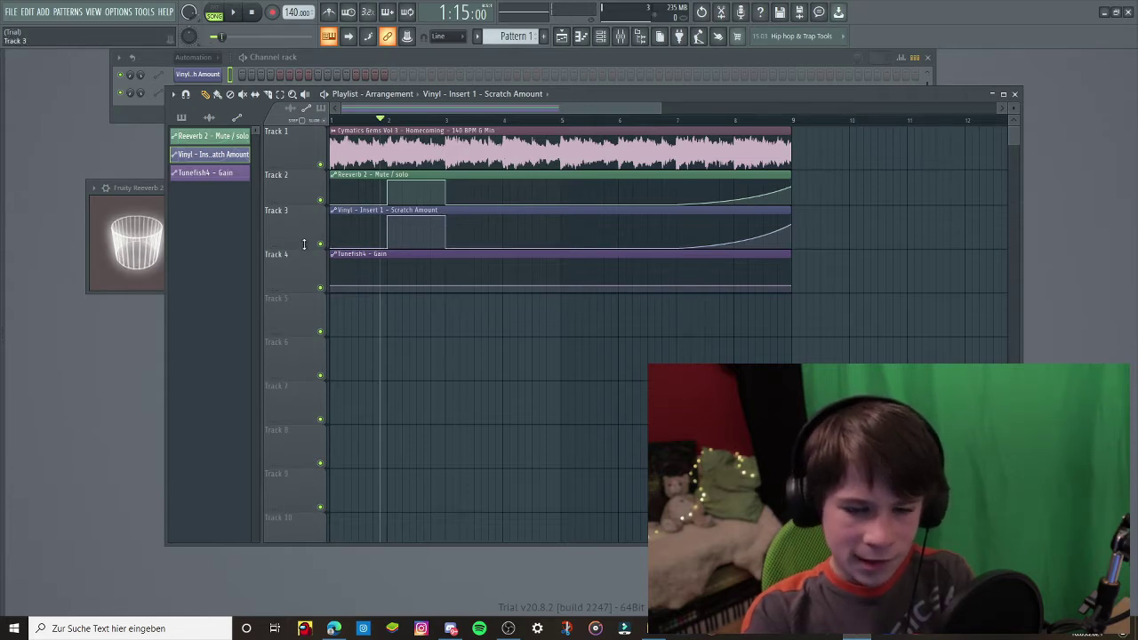
left_click(497, 172)
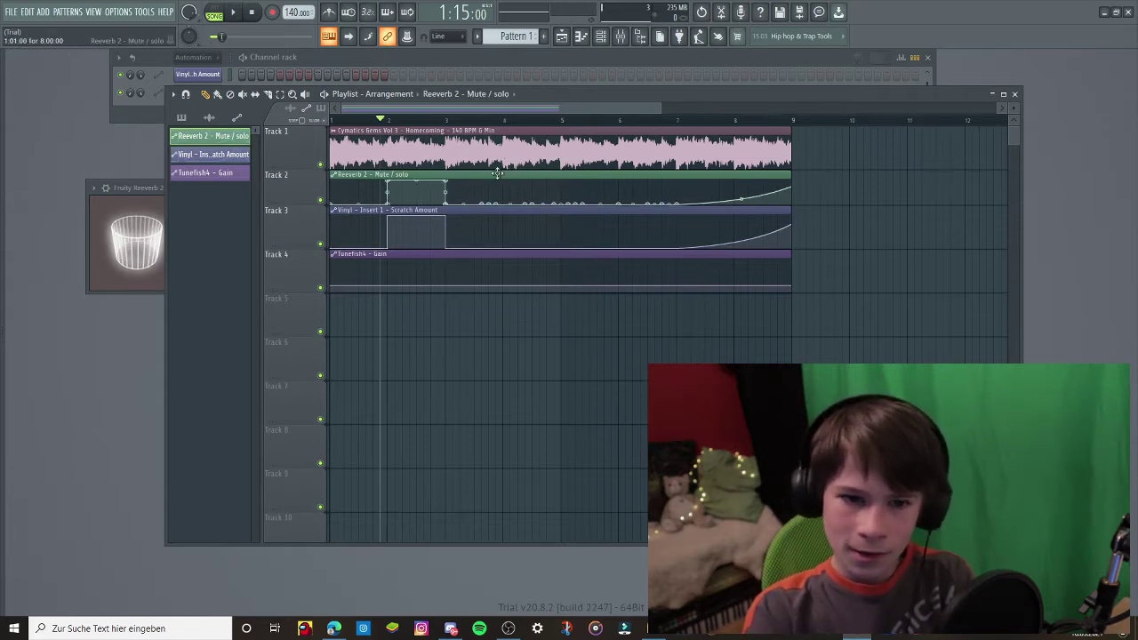
mouse_move(376, 122)
left_mouse_down()
mouse_move(406, 119)
mouse_move(341, 125)
left_mouse_up()
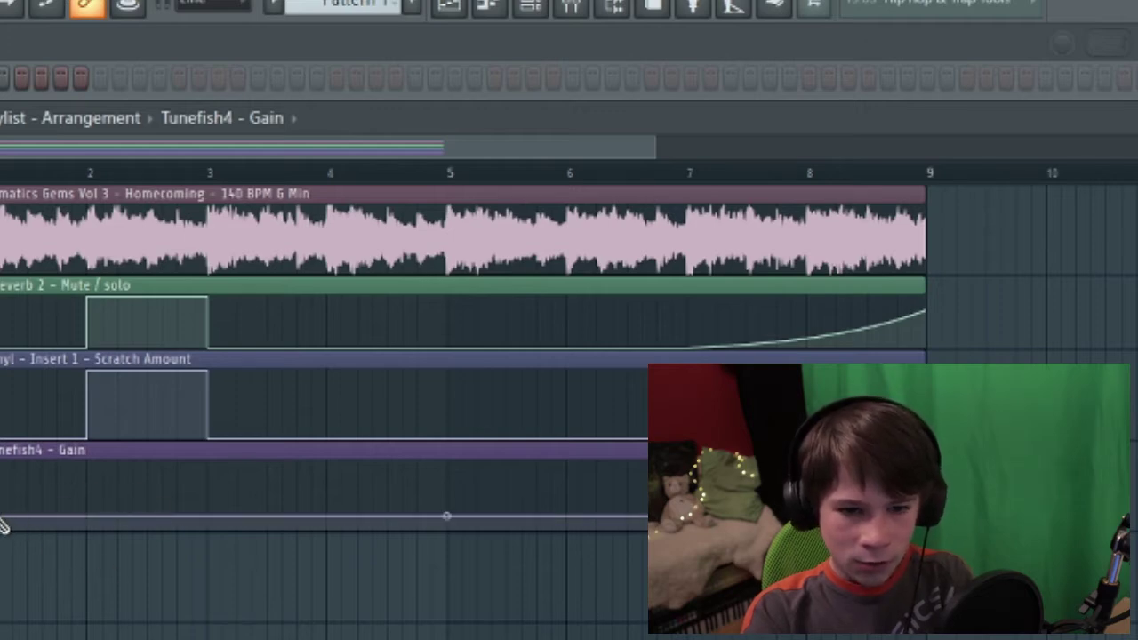
left_click_drag(3, 522, 42, 503)
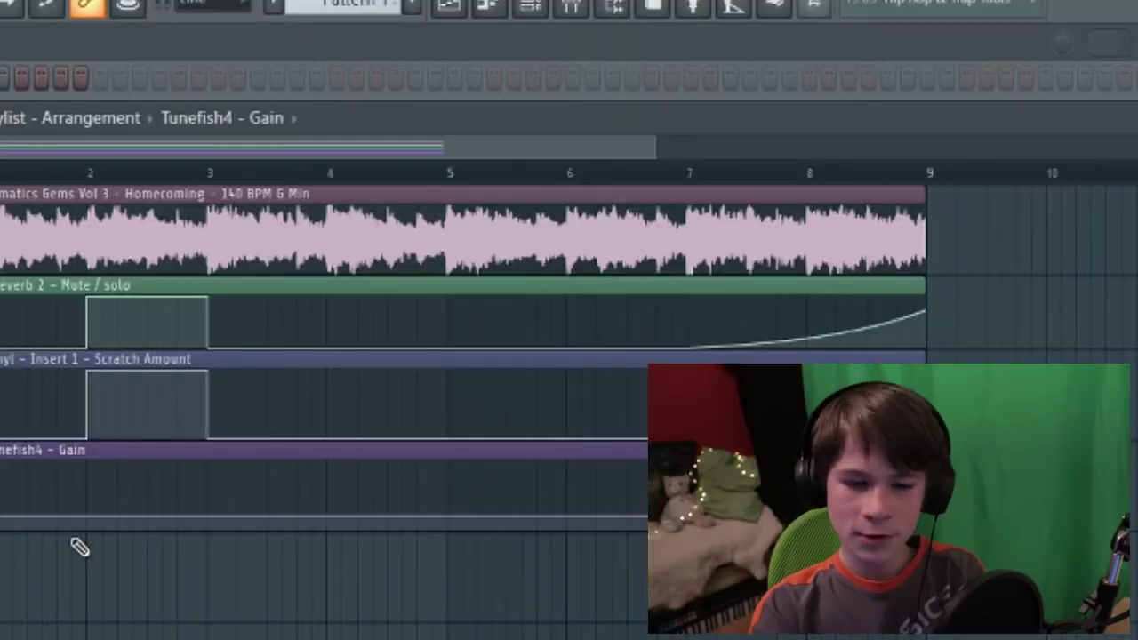
Try a wavy freehand gain curve along the Tunefish4 Gain automation clip and undo it.
mouse_move(9, 524)
left_mouse_down()
mouse_move(190, 480)
mouse_move(315, 503)
mouse_move(386, 500)
mouse_move(436, 480)
mouse_move(543, 503)
mouse_move(645, 480)
left_mouse_up()
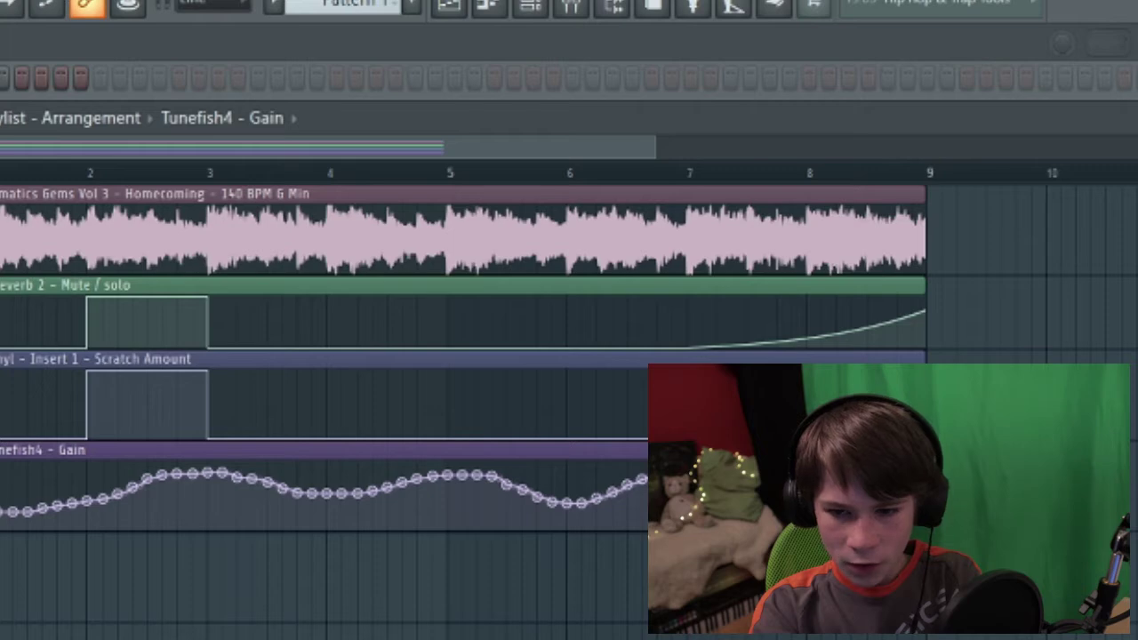
key("ctrl+z")
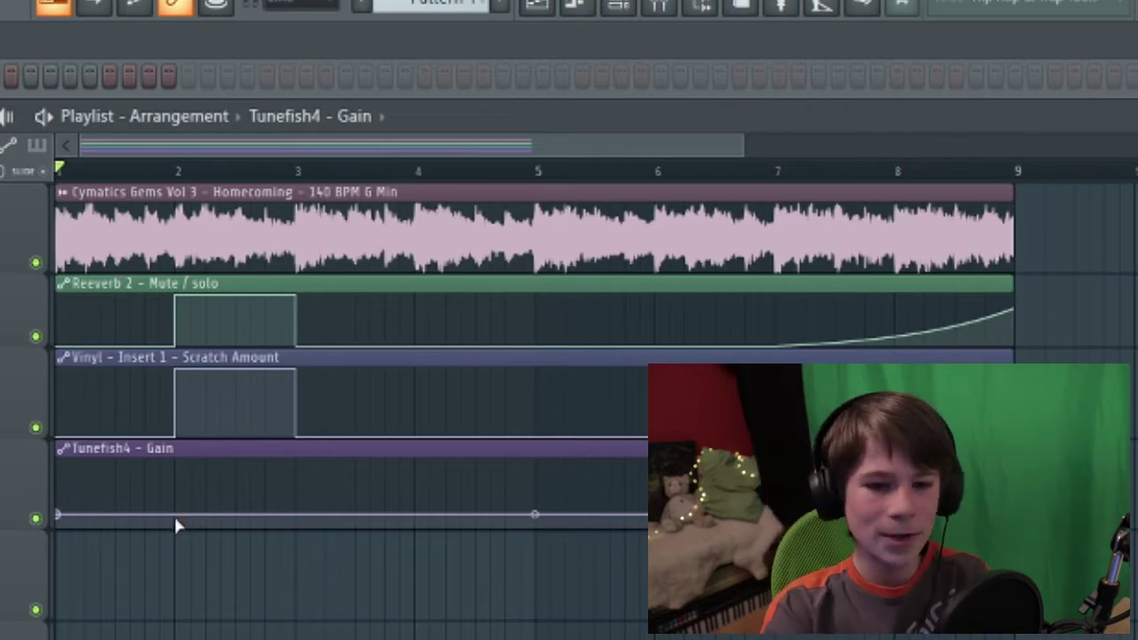
Add a low control point at bar 2 in the Tunefish4 Gain automation clip and trim the clip to end at bar 9.
left_click(175, 513)
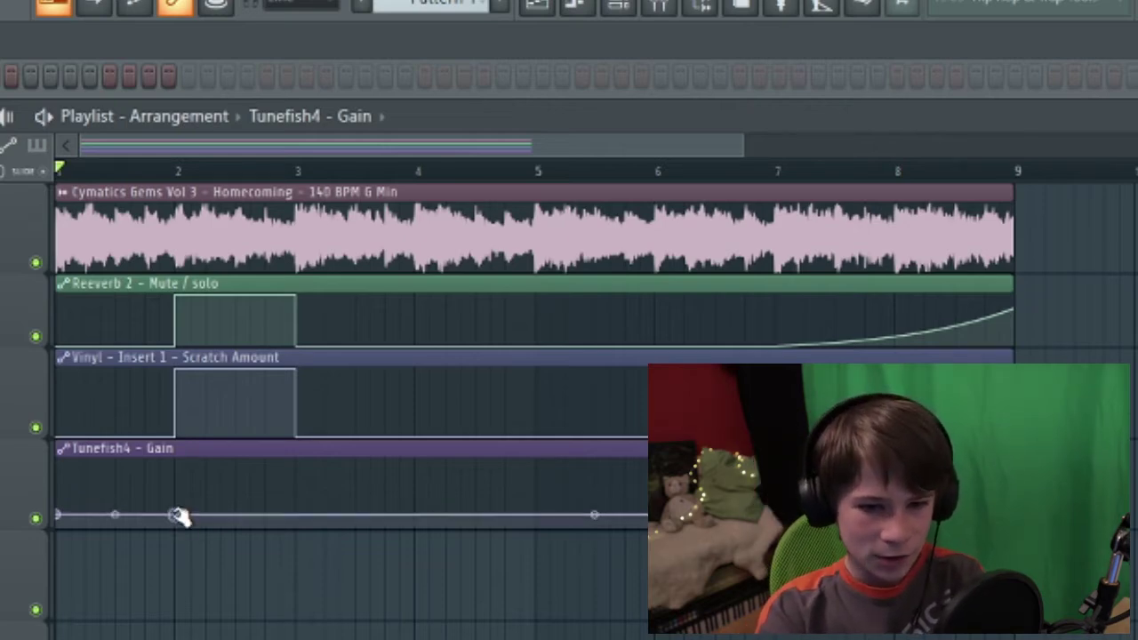
left_click_drag(175, 513, 509, 487)
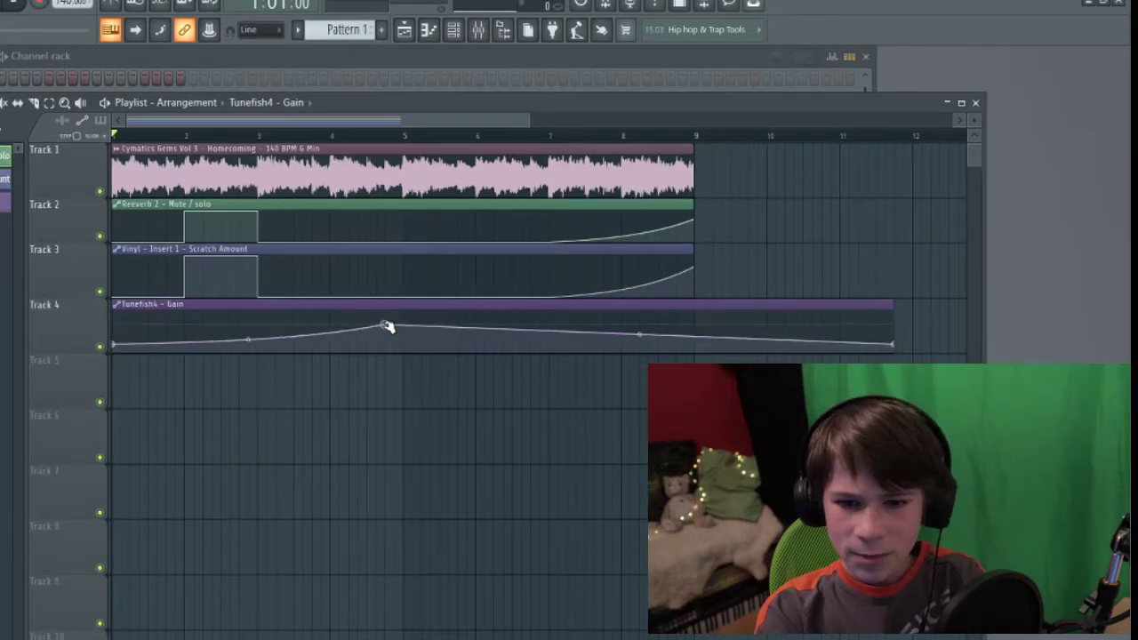
left_click_drag(387, 327, 187, 347)
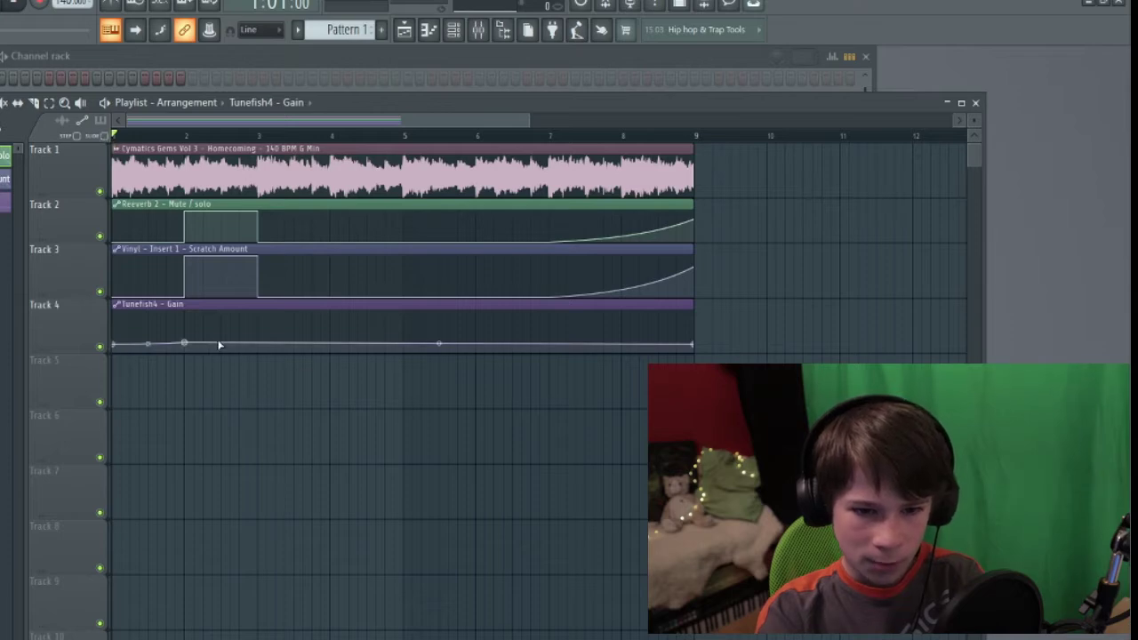
mouse_move(187, 343)
left_mouse_down()
mouse_move(272, 348)
mouse_move(414, 321)
mouse_move(485, 327)
mouse_move(186, 341)
mouse_move(578, 332)
mouse_move(181, 338)
mouse_move(275, 328)
mouse_move(187, 330)
mouse_move(186, 344)
left_mouse_up()
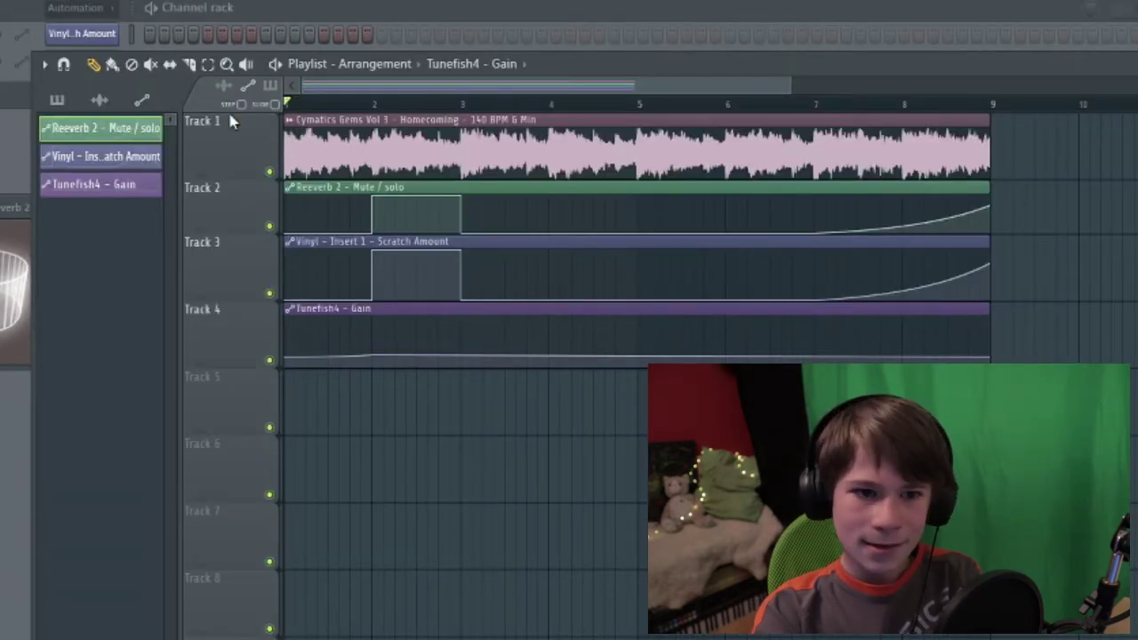
List the audio clips in the playlist picker, select the Cymatics Gems Vol 3 melody clip on Track 1 and open its channel settings.
left_click(99, 99)
left_click(57, 100)
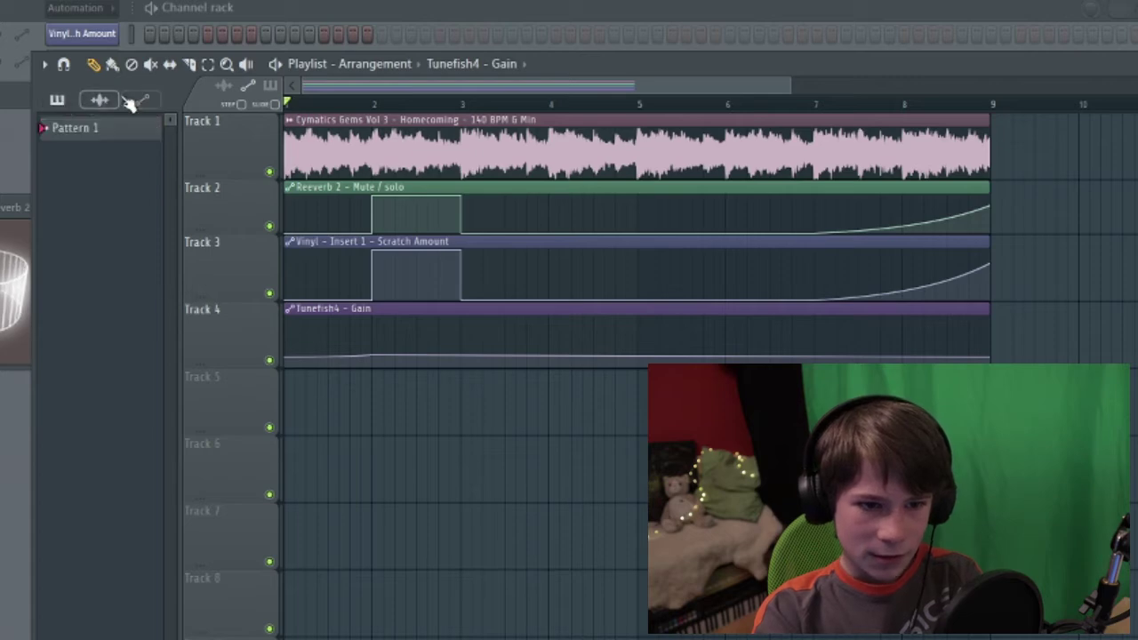
left_click(100, 101)
left_click(382, 152)
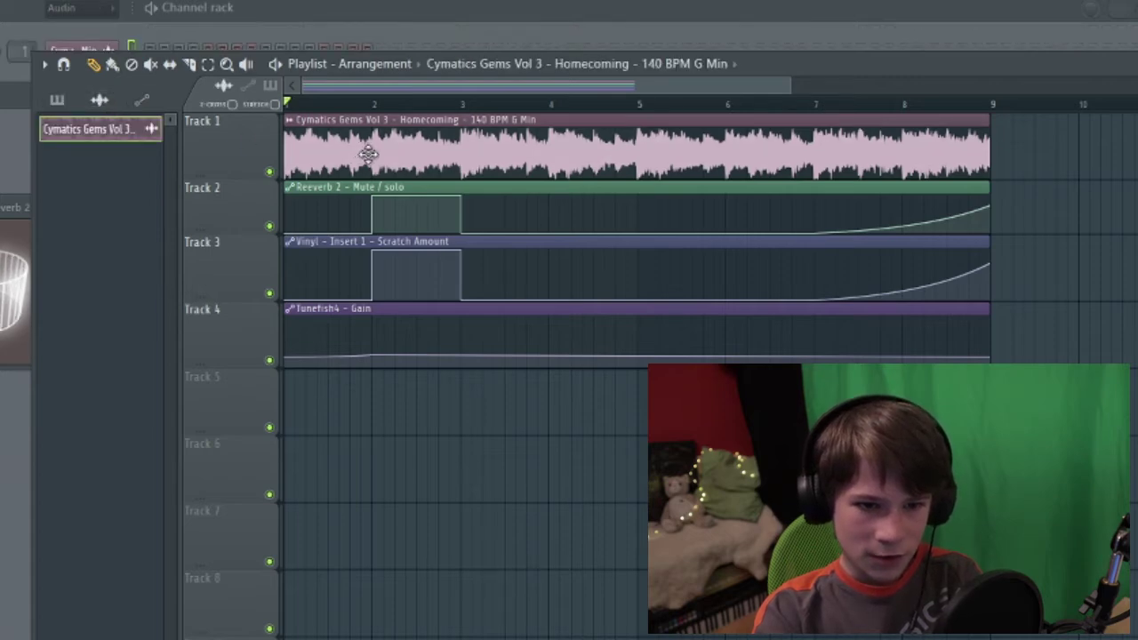
double_click(454, 140)
left_click(422, 145)
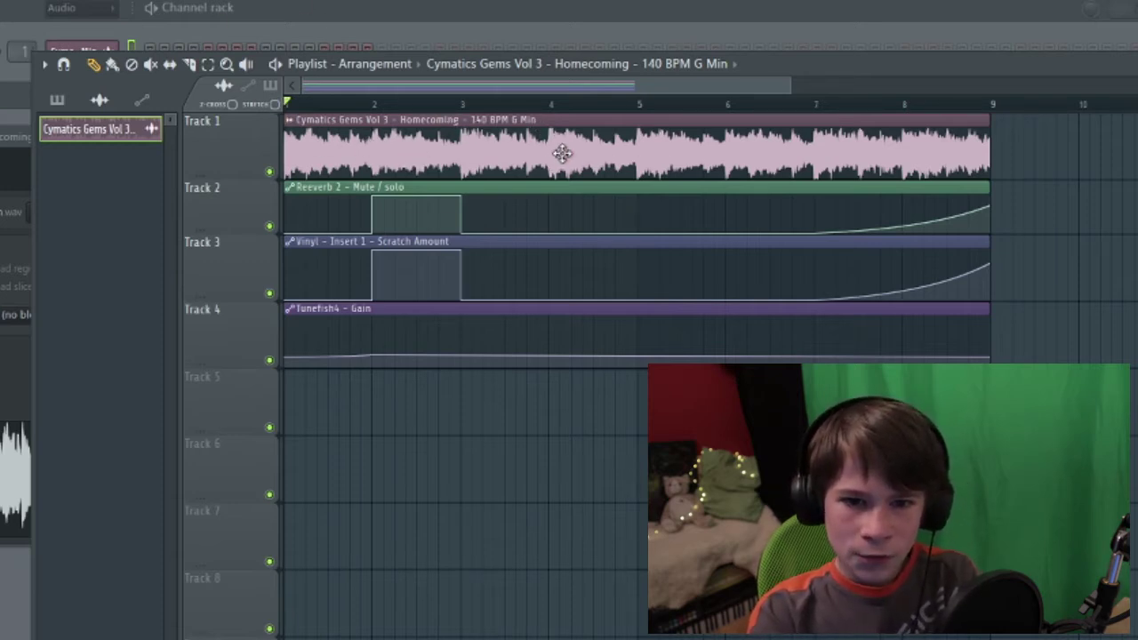
Time-stretch the melody clip on Track 1 to end just before bar 8 and audition the result.
key("ctrl+z")
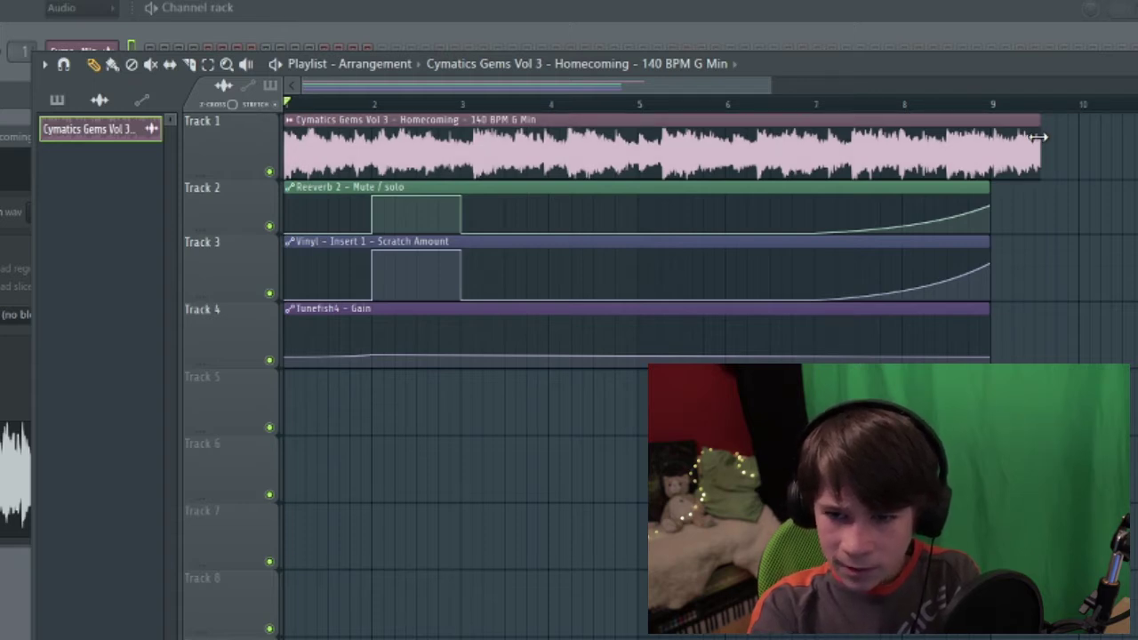
left_click_drag(1032, 136, 987, 144)
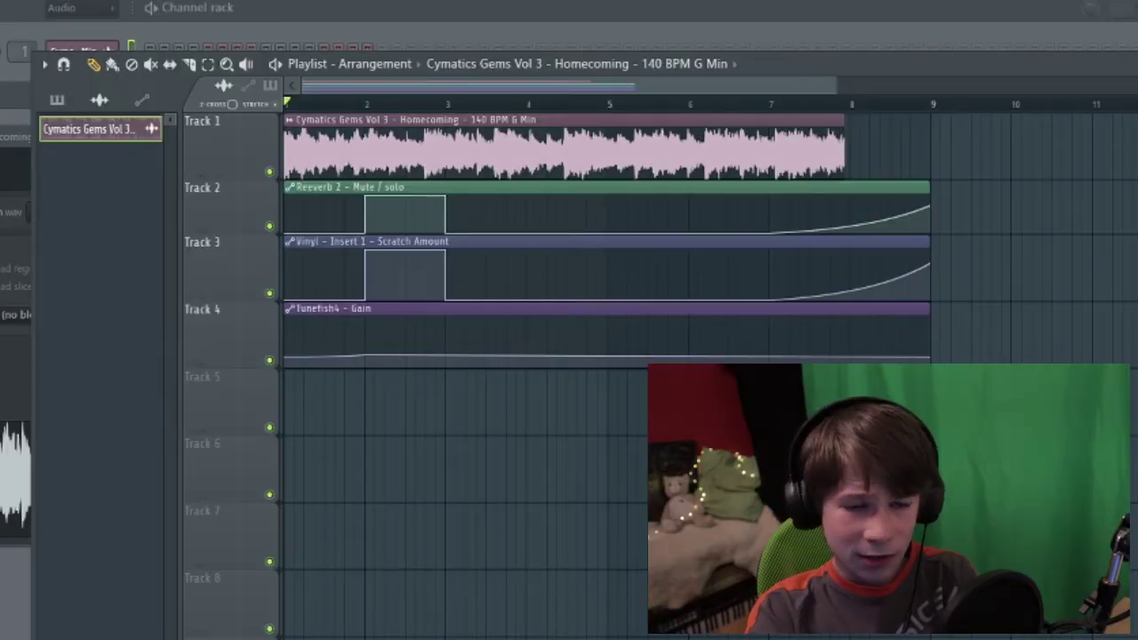
key("space")
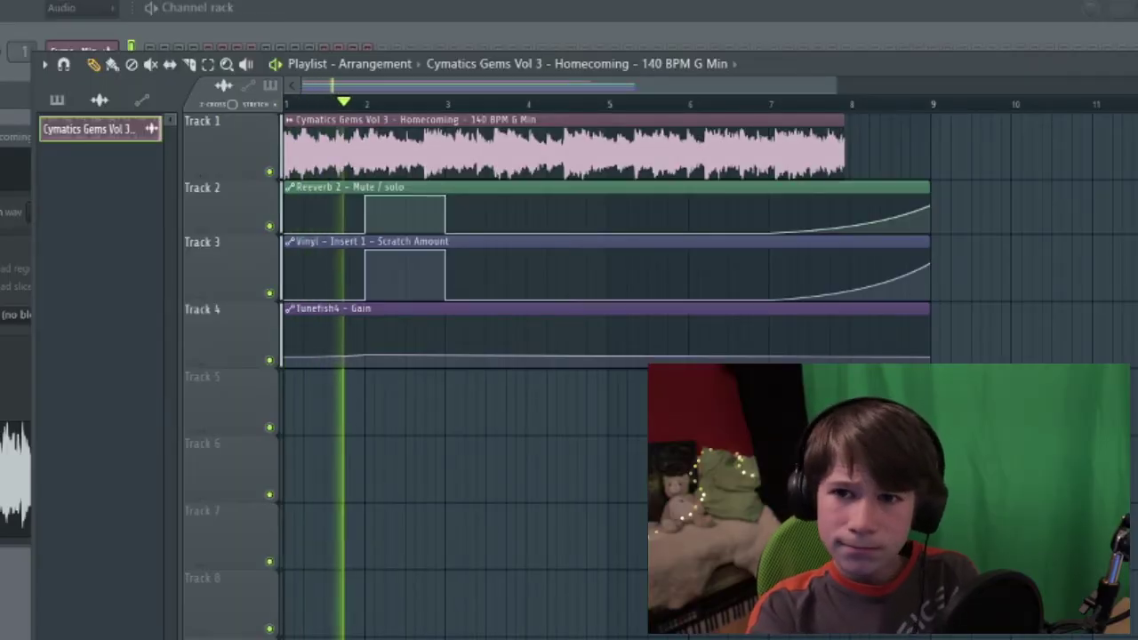
key("space")
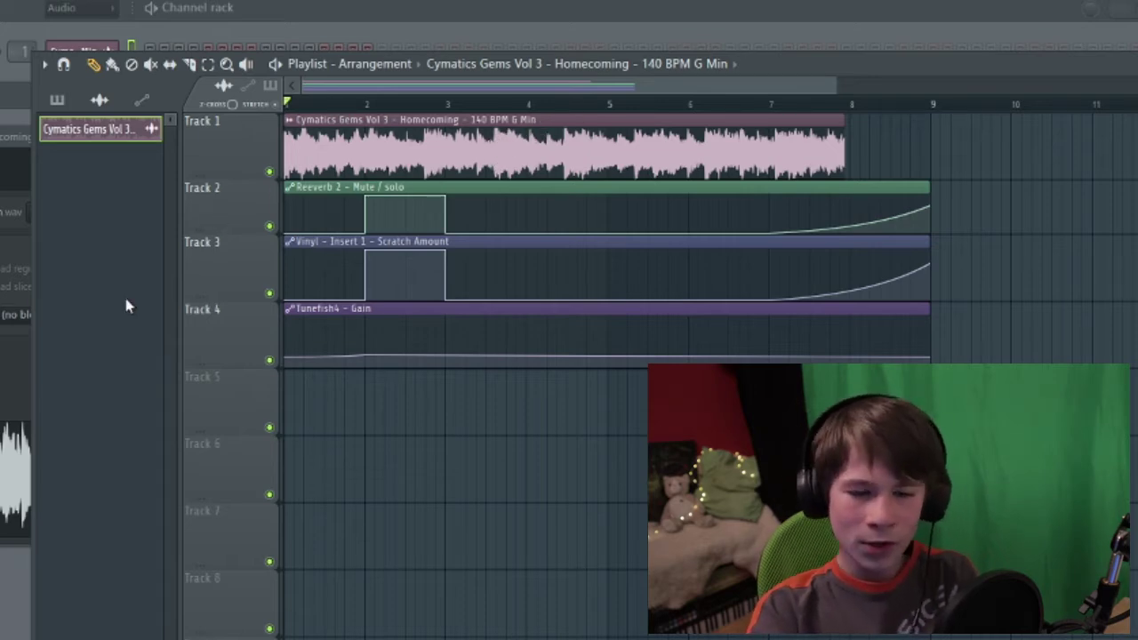
Change the melody sample's time stretching mode to Stretch, close its channel settings and audition the clip.
left_click(14, 369)
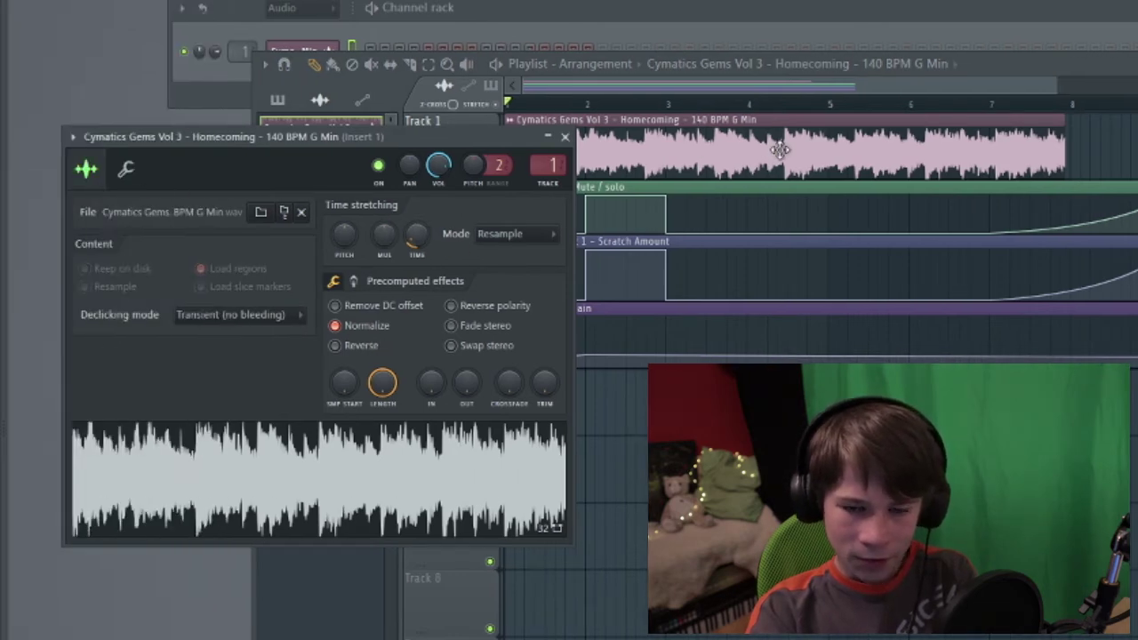
left_click(507, 235)
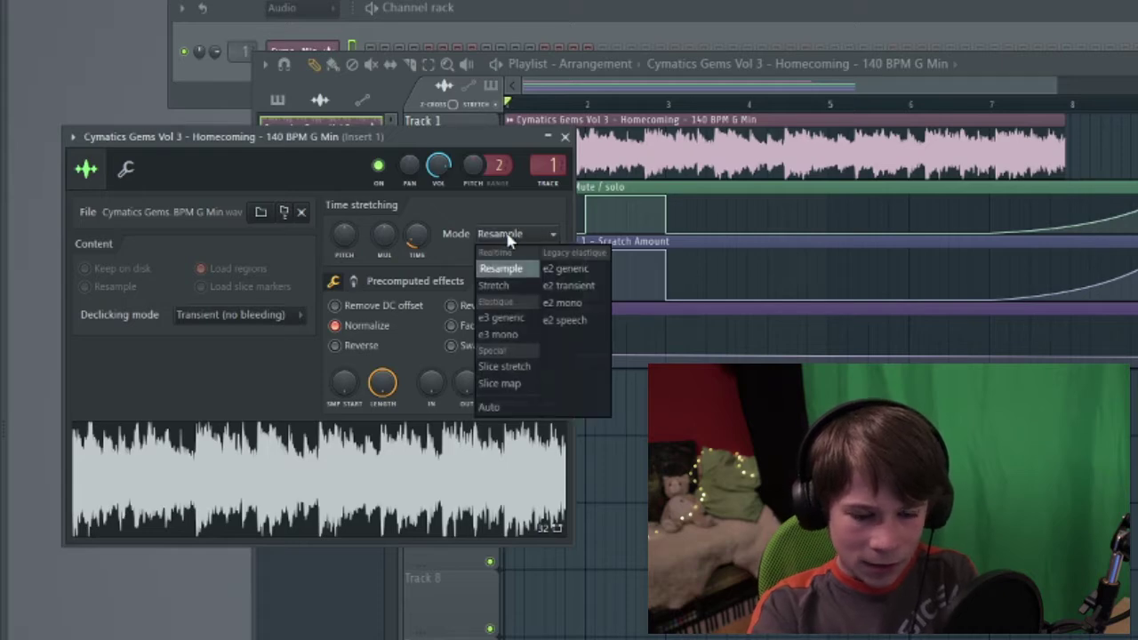
left_click(514, 287)
left_click(565, 137)
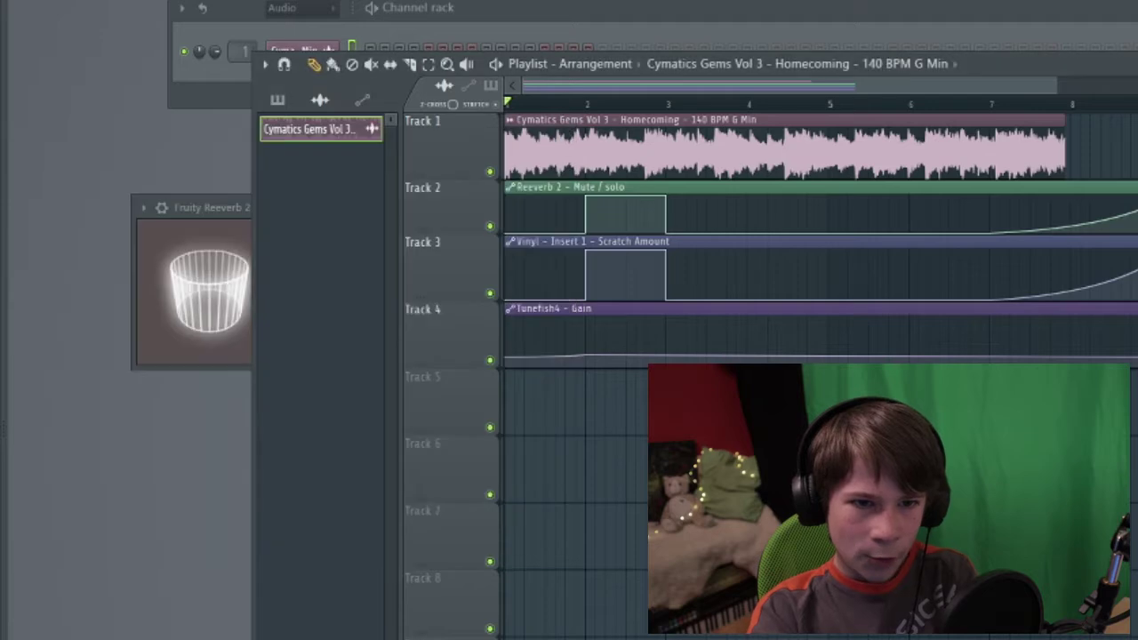
key("space")
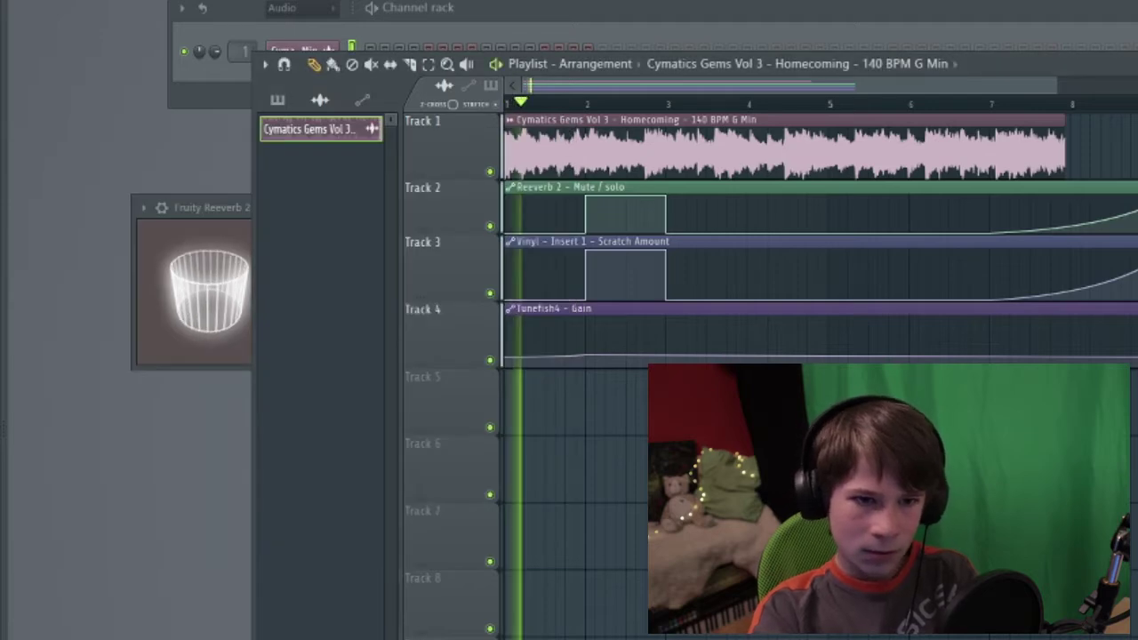
key("space")
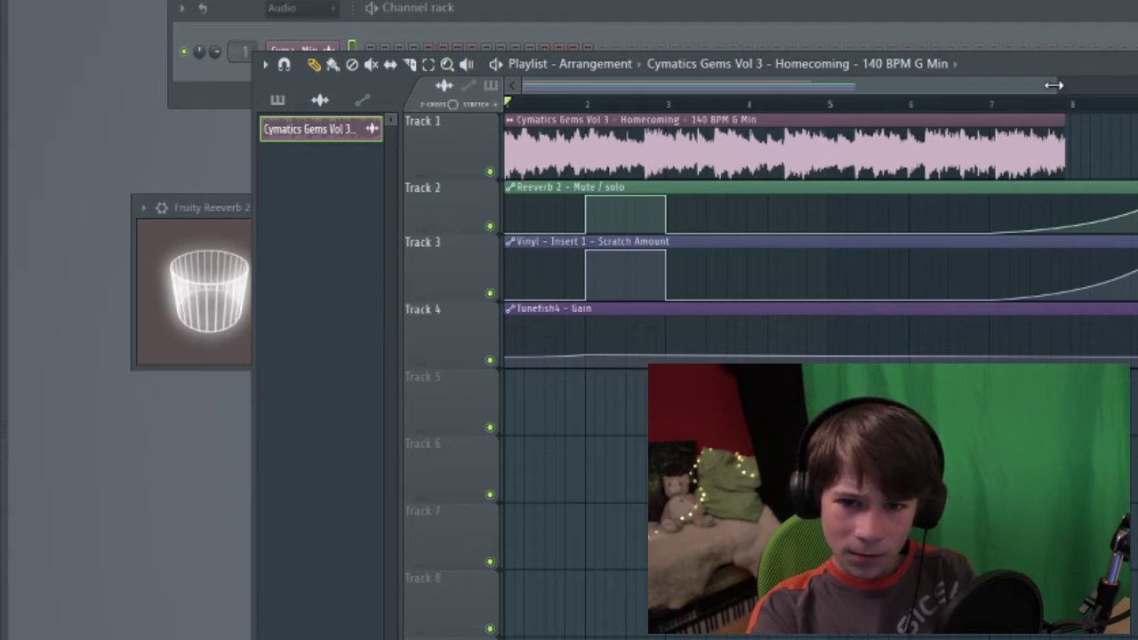
Stretch the melody clip to just short of bar 9, set the playlist snap to 1/4 step and shorten the clip slightly.
left_click_drag(1054, 86, 945, 96)
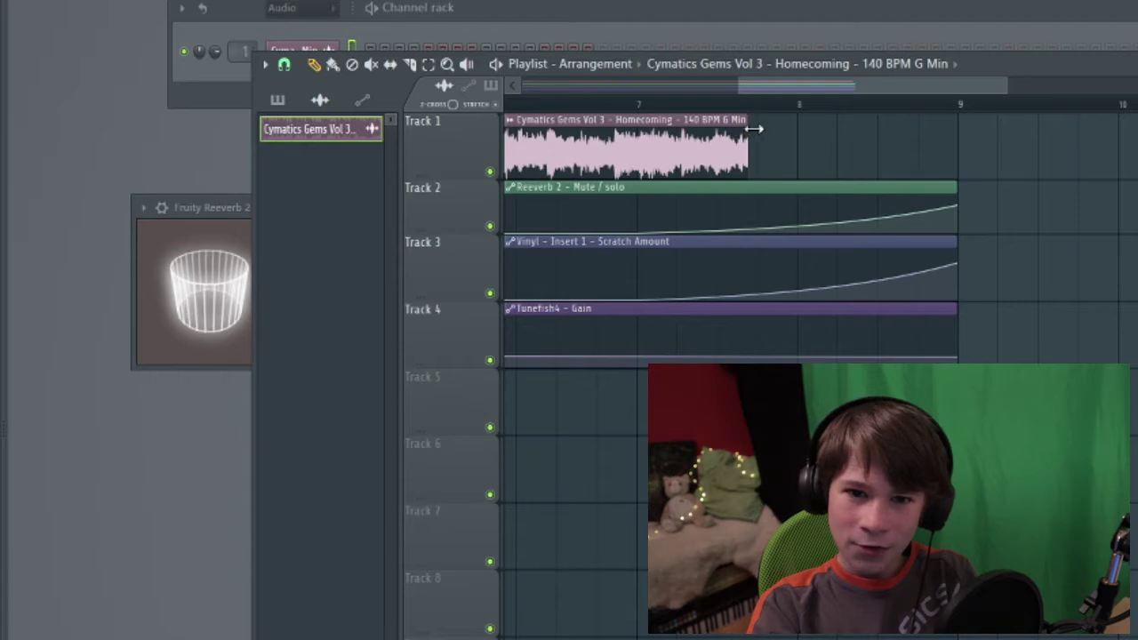
left_click_drag(753, 129, 938, 127)
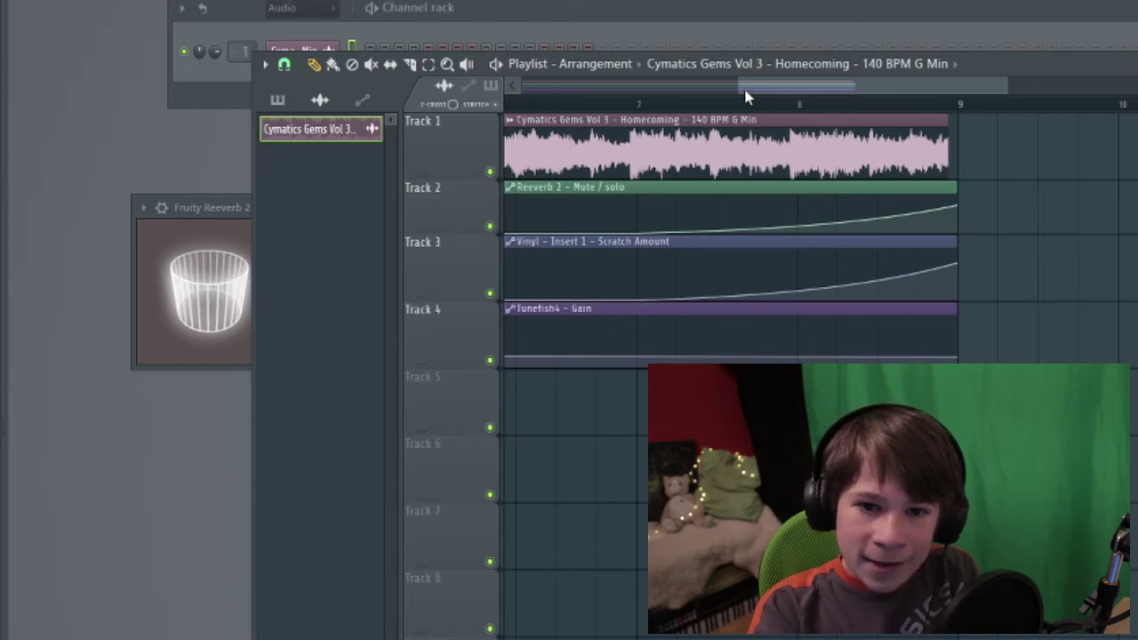
left_click_drag(747, 96, 872, 119)
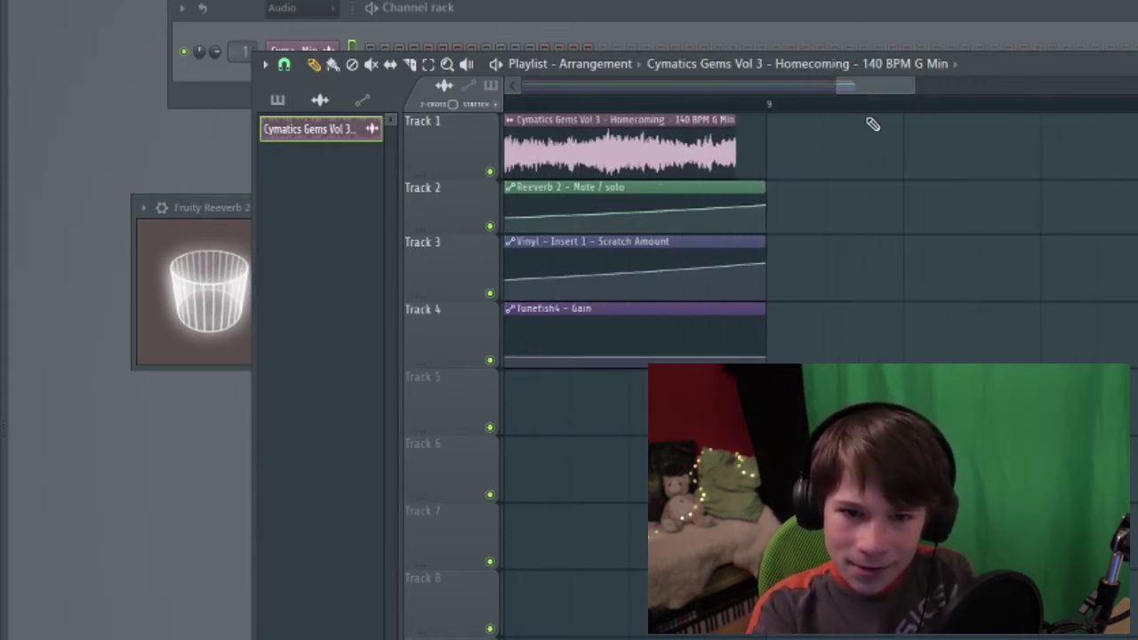
left_click(285, 66)
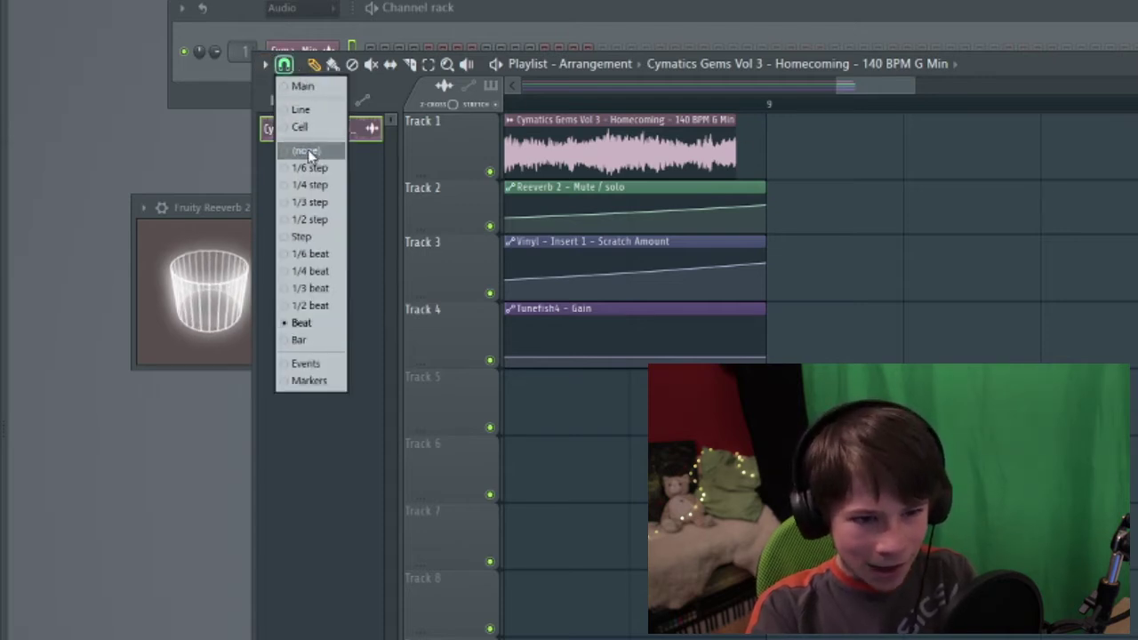
left_click(310, 184)
mouse_move(736, 121)
left_mouse_down()
mouse_move(770, 120)
mouse_move(720, 121)
left_mouse_up()
Set the playlist snap back to Beat and stretch the melody clip's end to bar 9.
left_click(296, 68)
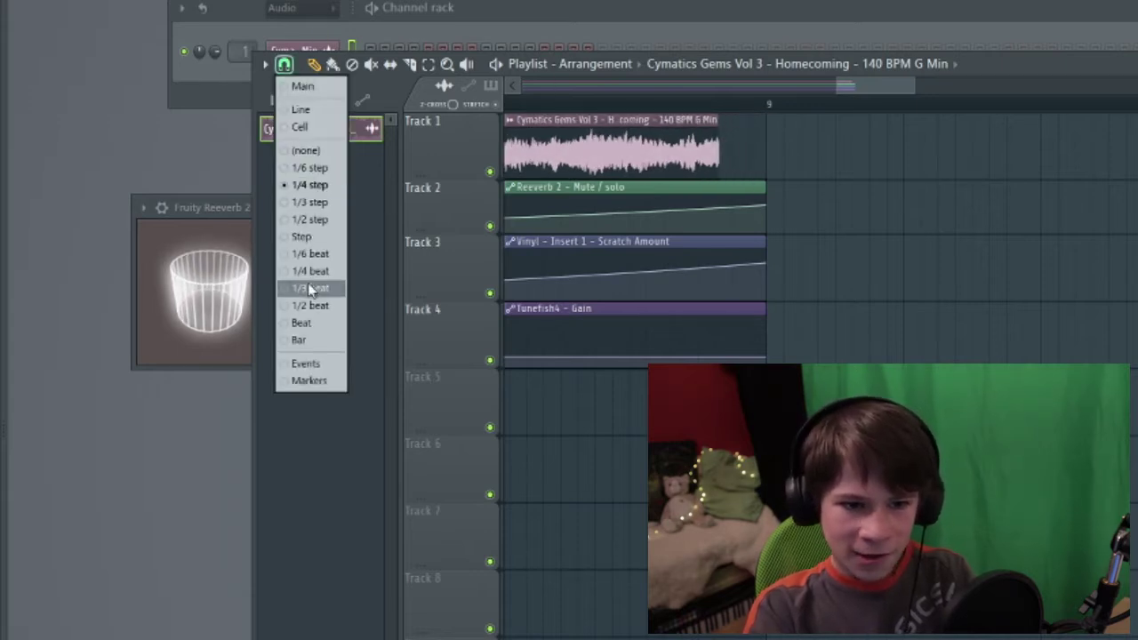
left_click(308, 323)
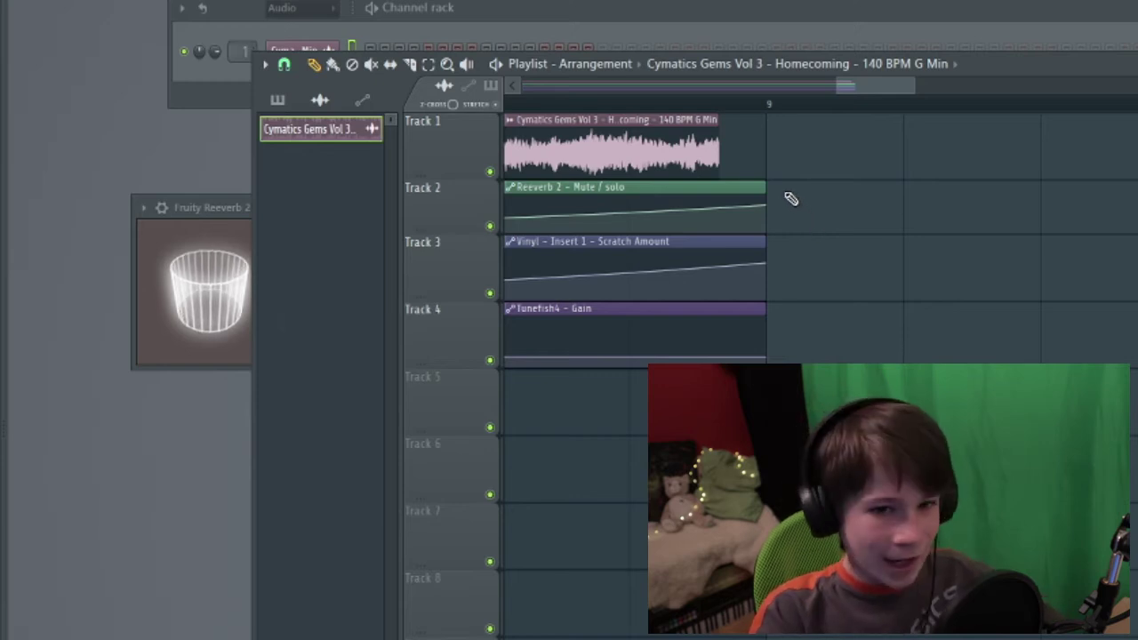
left_click_drag(719, 123, 767, 107)
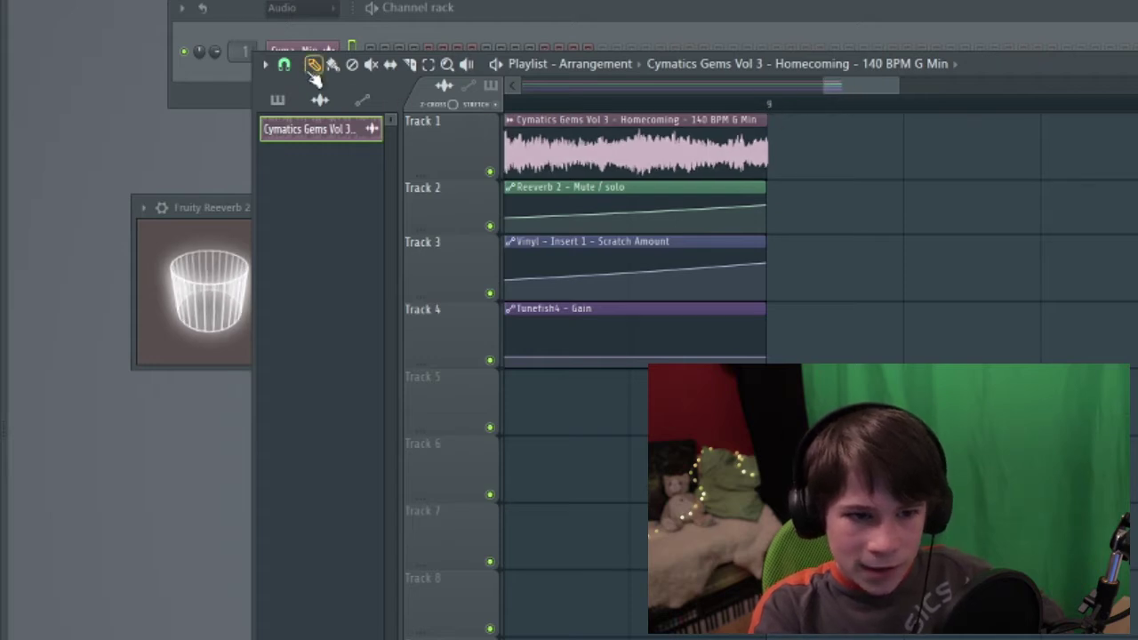
Fine-tune the melody clip's stretched end so it lines up with the automation clips at bar 9.
left_click(283, 64)
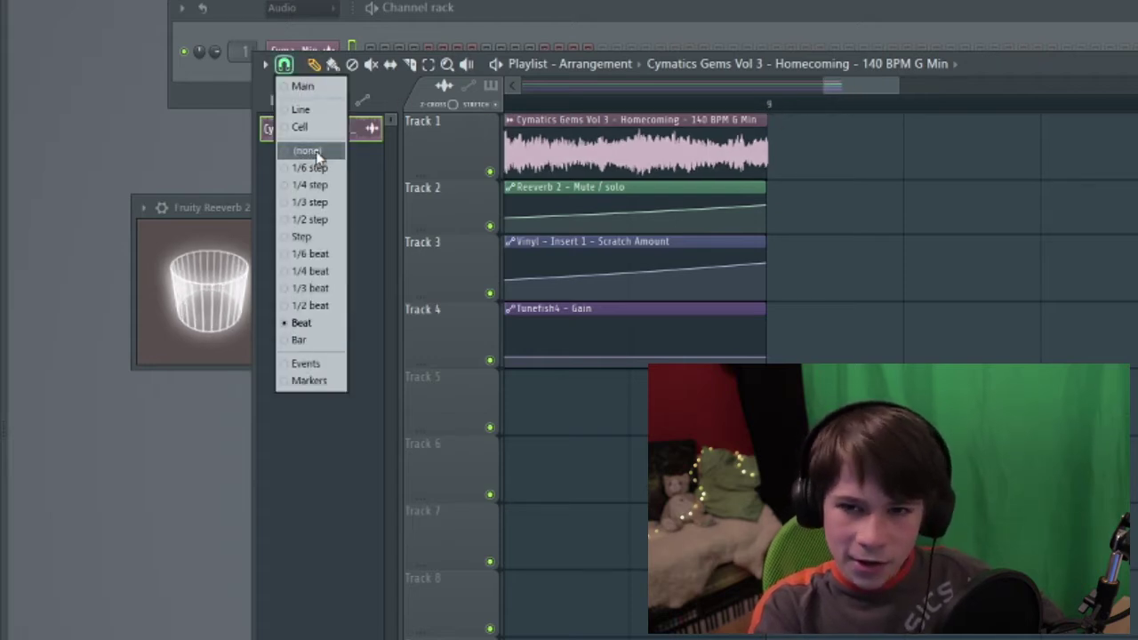
left_click(871, 138)
right_click(983, 138)
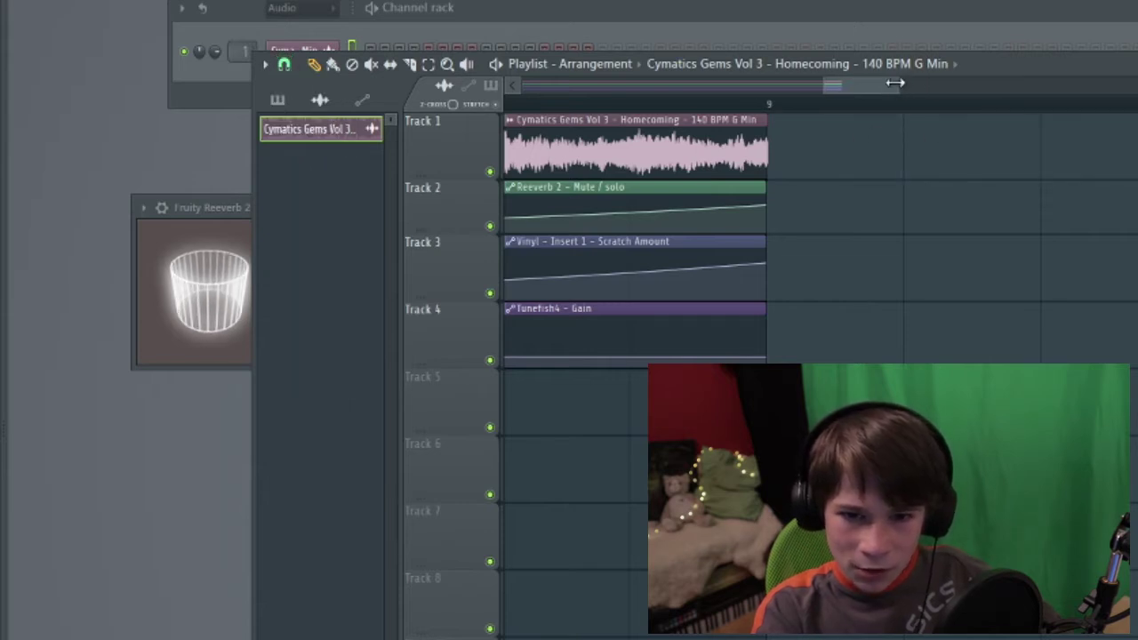
left_click_drag(896, 85, 909, 83)
mouse_move(734, 139)
left_mouse_down()
mouse_move(721, 136)
mouse_move(735, 135)
left_mouse_up()
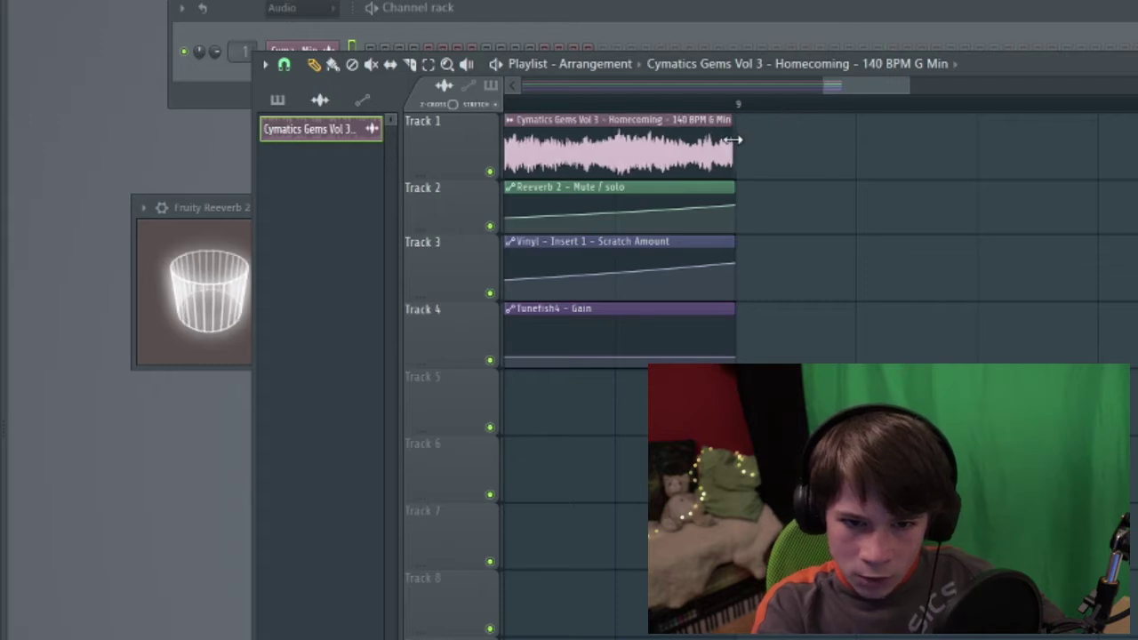
left_click_drag(838, 90, 451, 96)
Add a short B5 note at the start of bar 1 in the melody channel's piano roll and close the piano roll.
left_click_drag(987, 55, 891, 296)
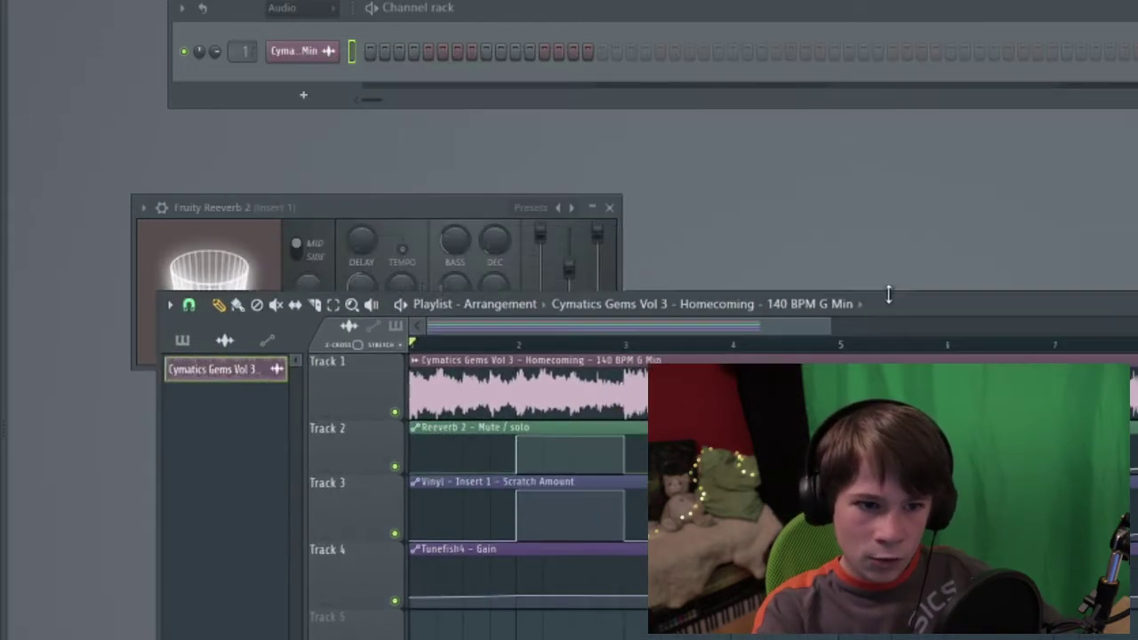
right_click(303, 50)
left_click(378, 46)
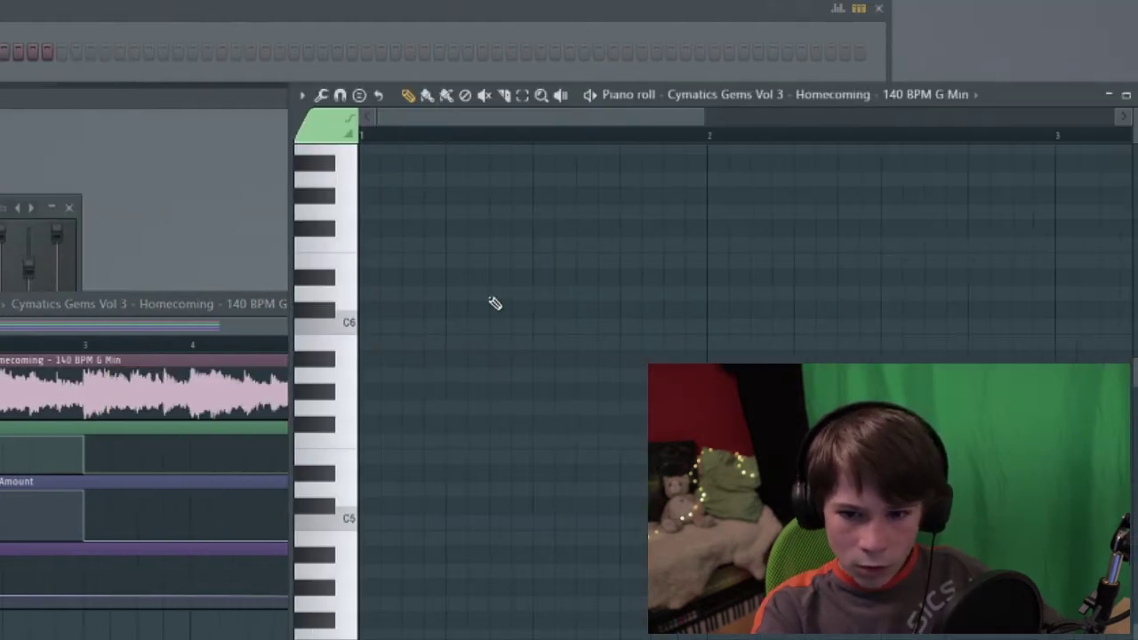
left_click(409, 297)
left_click_drag(409, 297, 337, 343)
left_click_drag(966, 103, 846, 95)
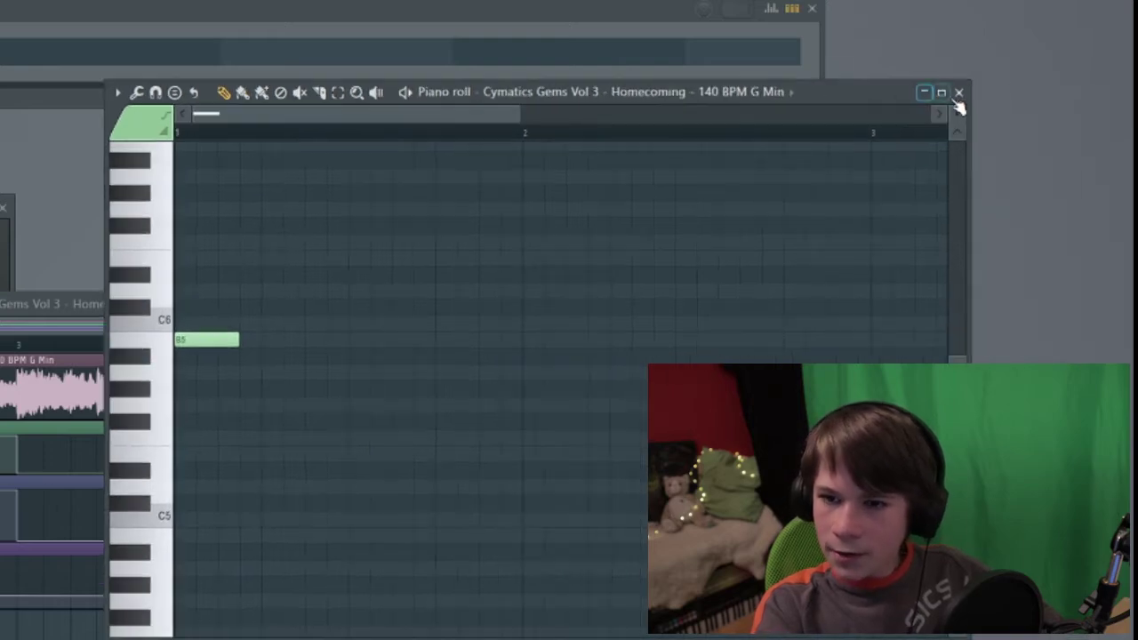
left_click(957, 94)
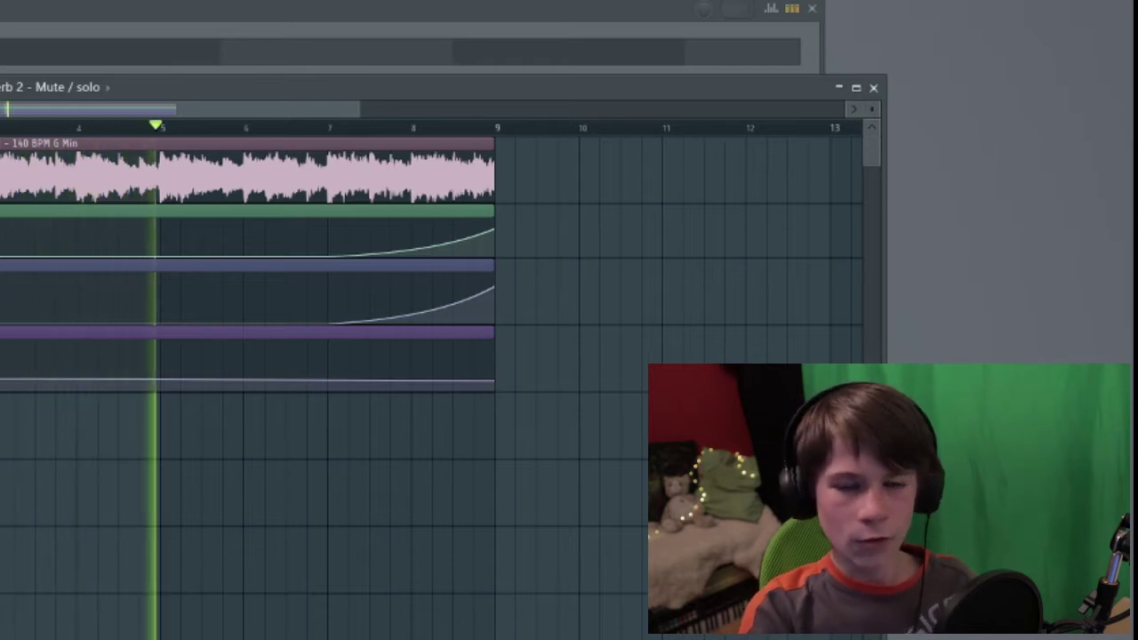
Place a Pattern 2 clip on Track 5 spanning bars 1 to 9 and close the playlist.
key("space")
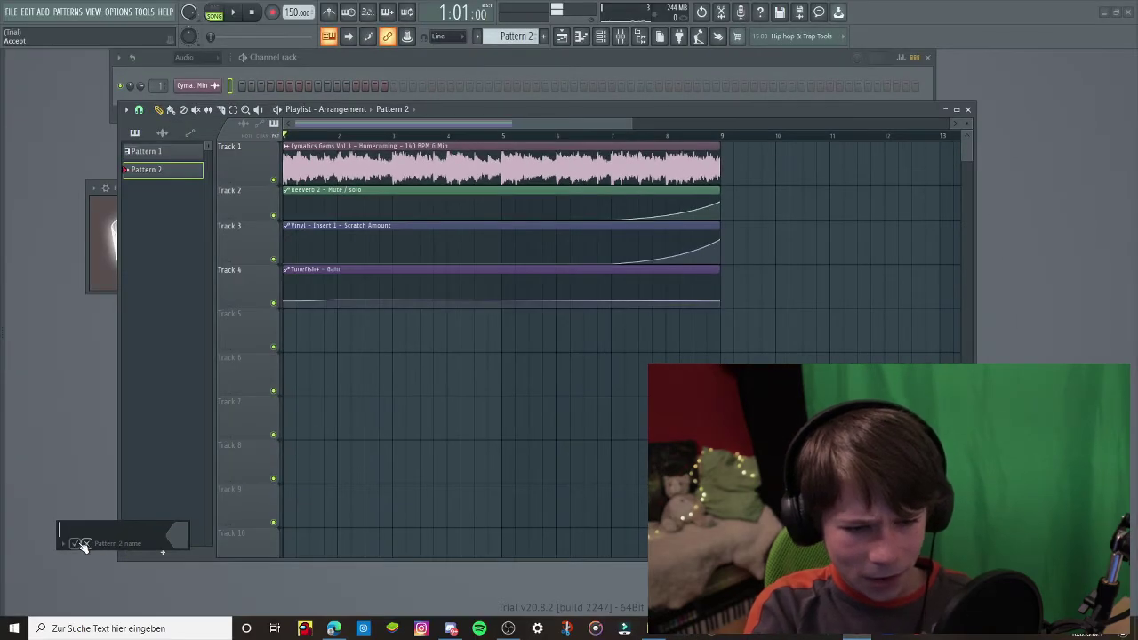
left_click(277, 343)
left_click_drag(330, 329, 711, 318)
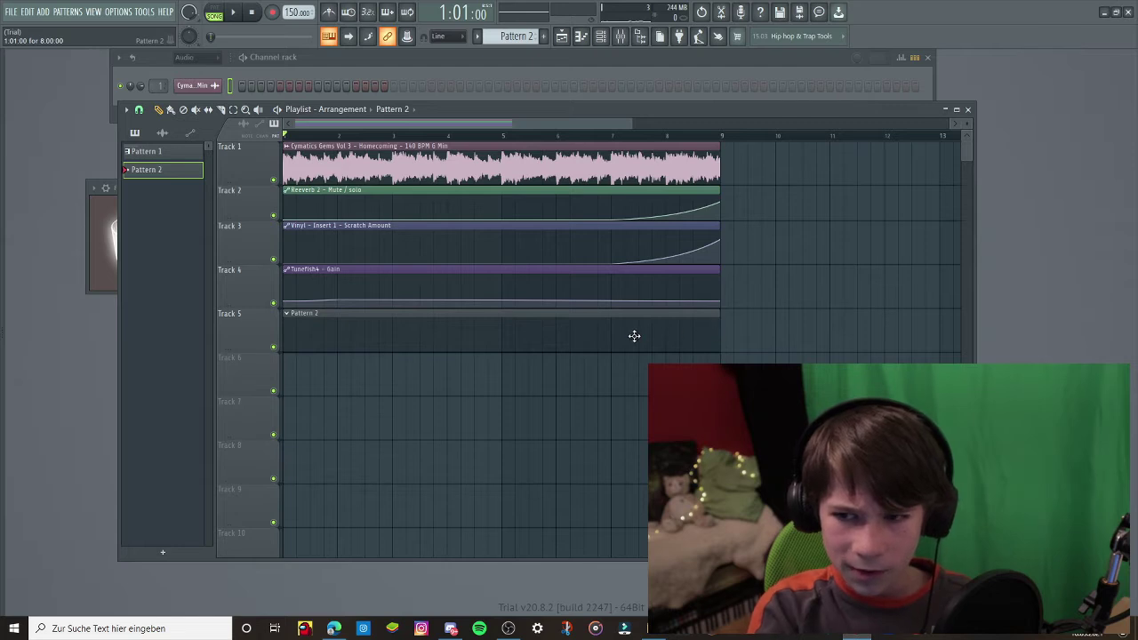
left_click(967, 109)
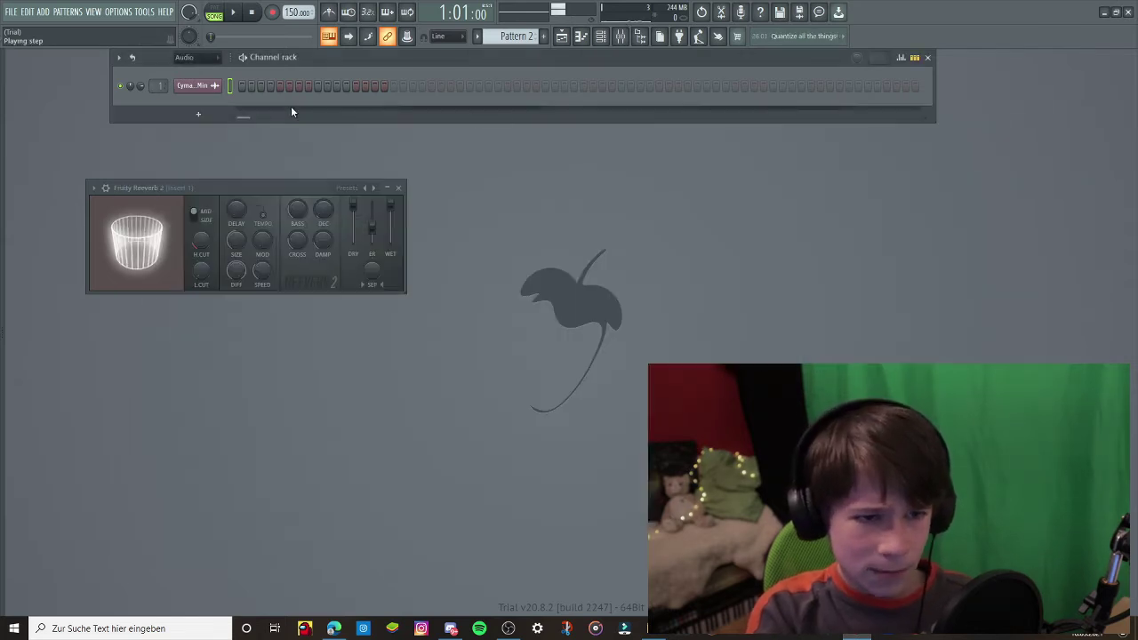
Add the BVKER - Bangin 808 - 01 B sample as a channel in the Unsorted group and move the playlist below the channel rack.
left_click(196, 57)
left_click(198, 109)
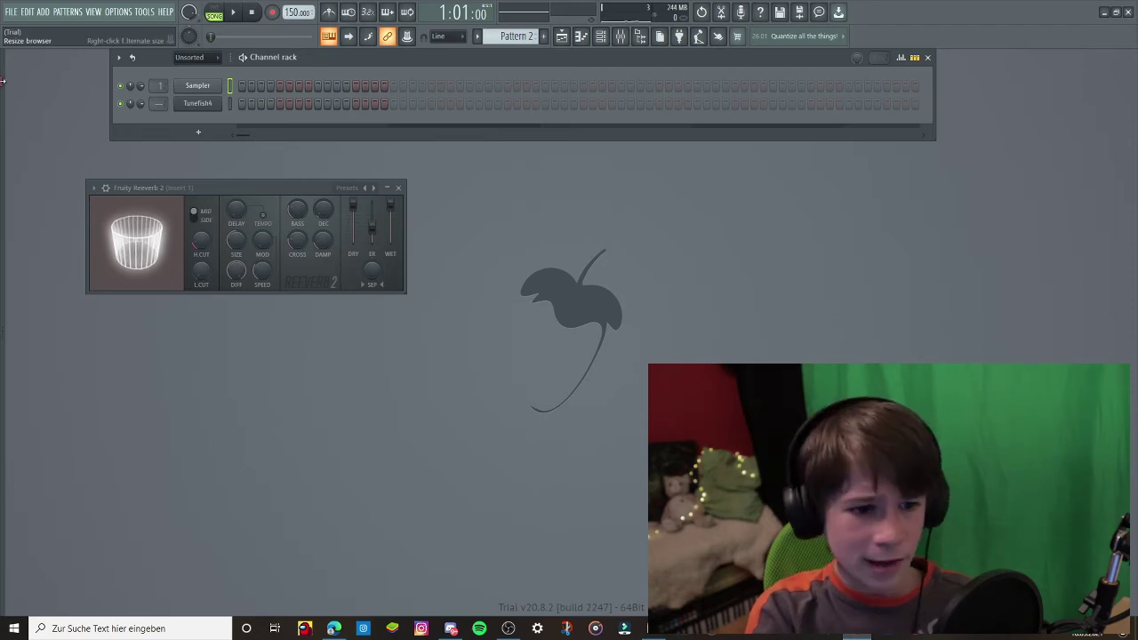
key("F5")
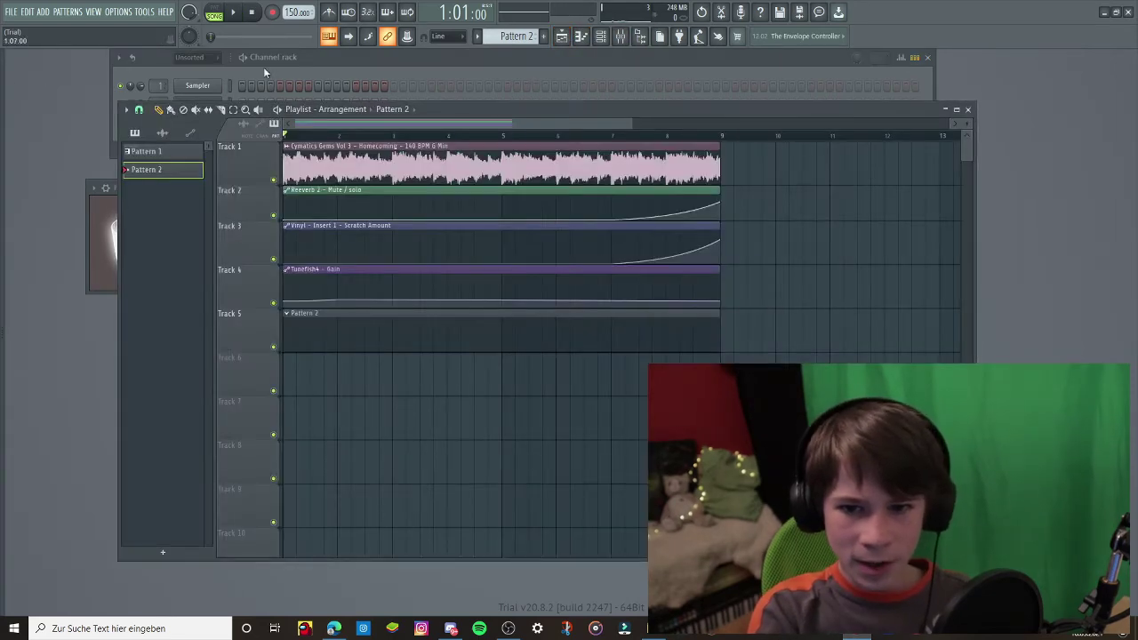
left_click_drag(664, 113, 697, 205)
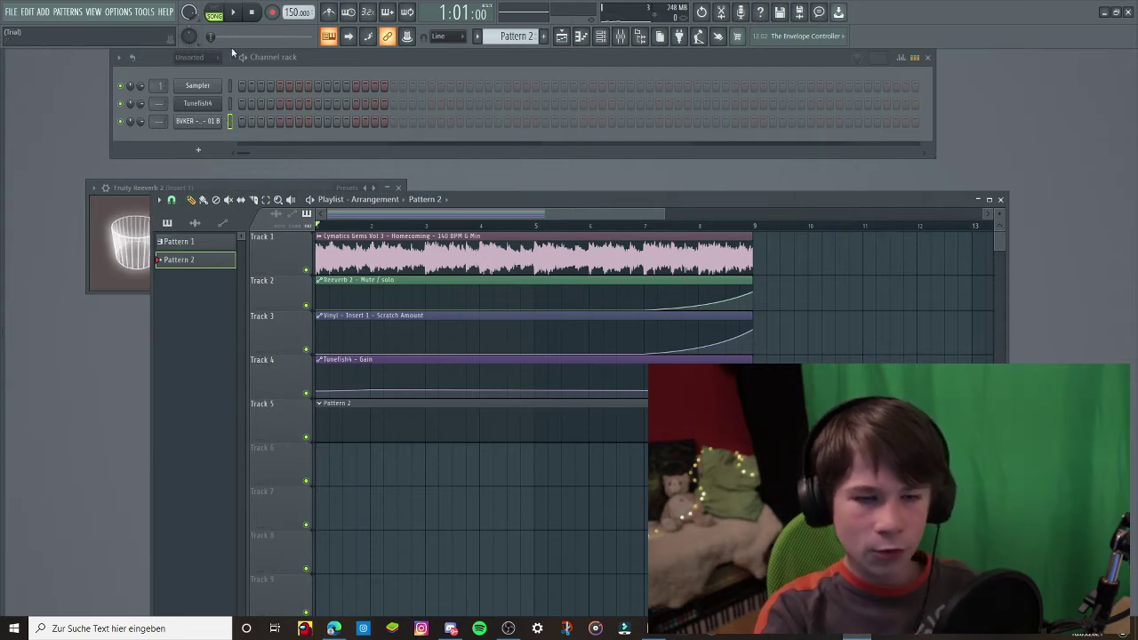
left_click_drag(229, 58, 219, 58)
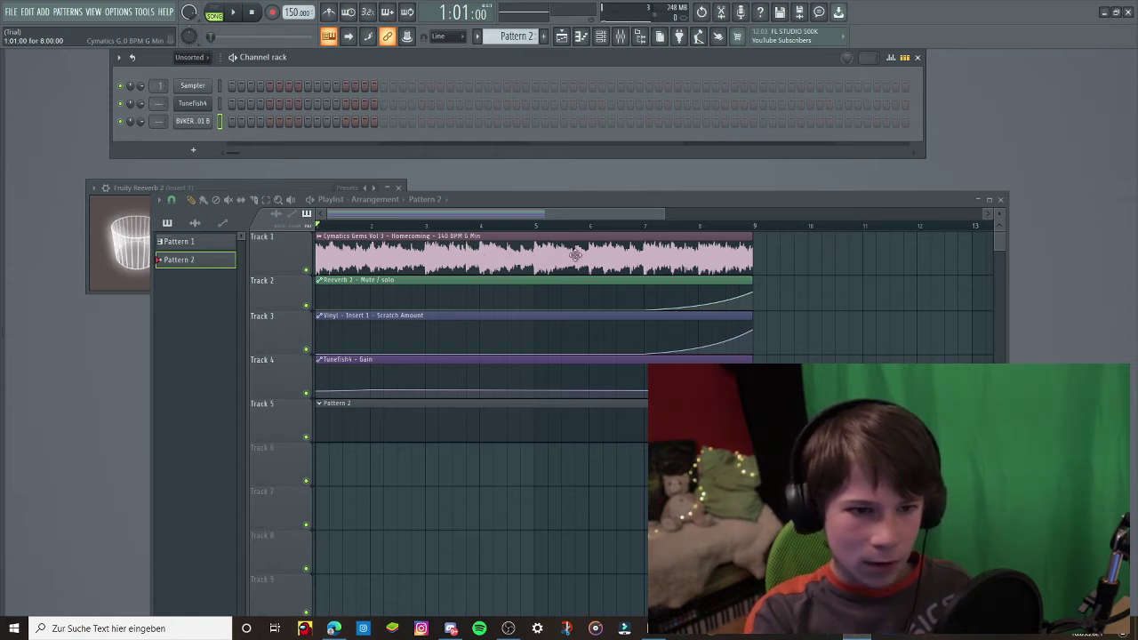
Open the piano roll of the BVKER - Bangin 808 channel and set its scale highlighting to root note G.
right_click(211, 121)
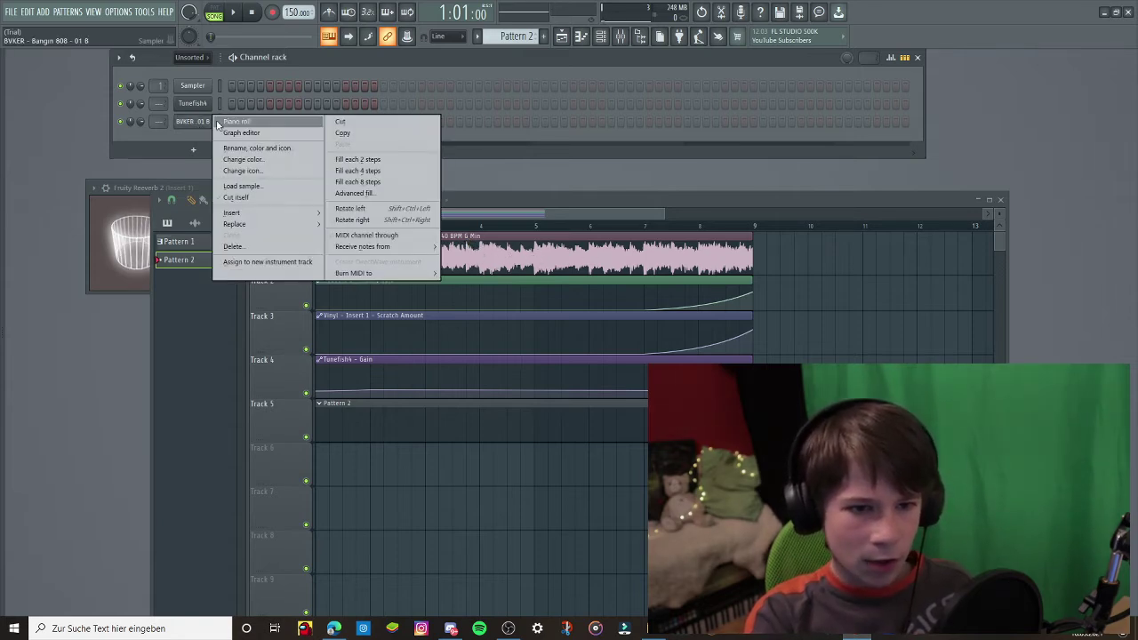
left_click(218, 124)
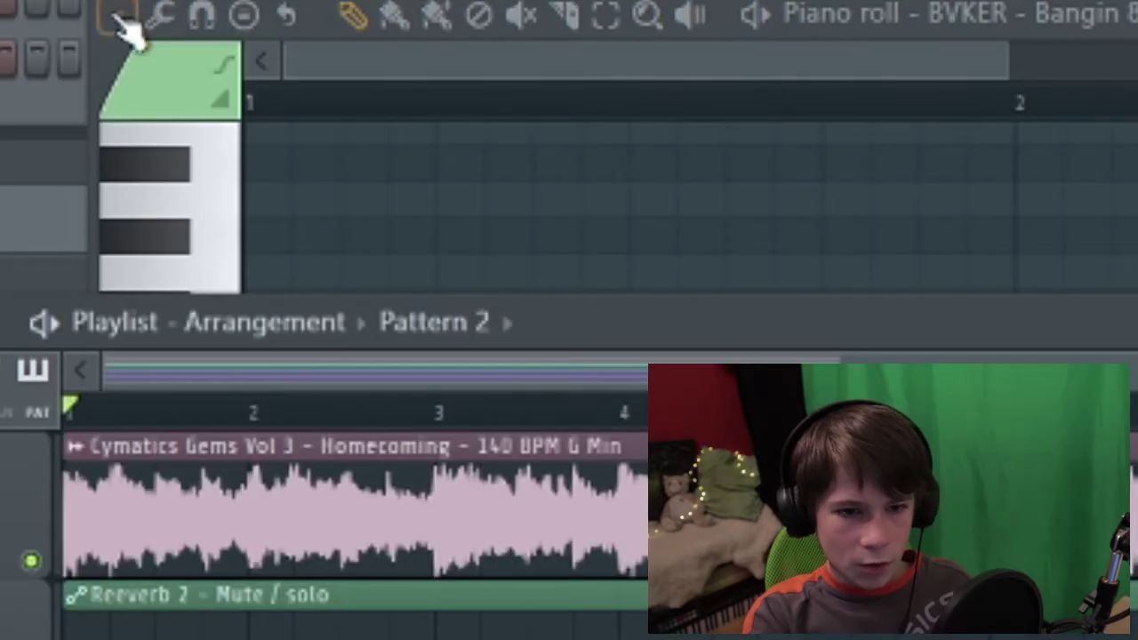
left_click(117, 16)
mouse_move(201, 221)
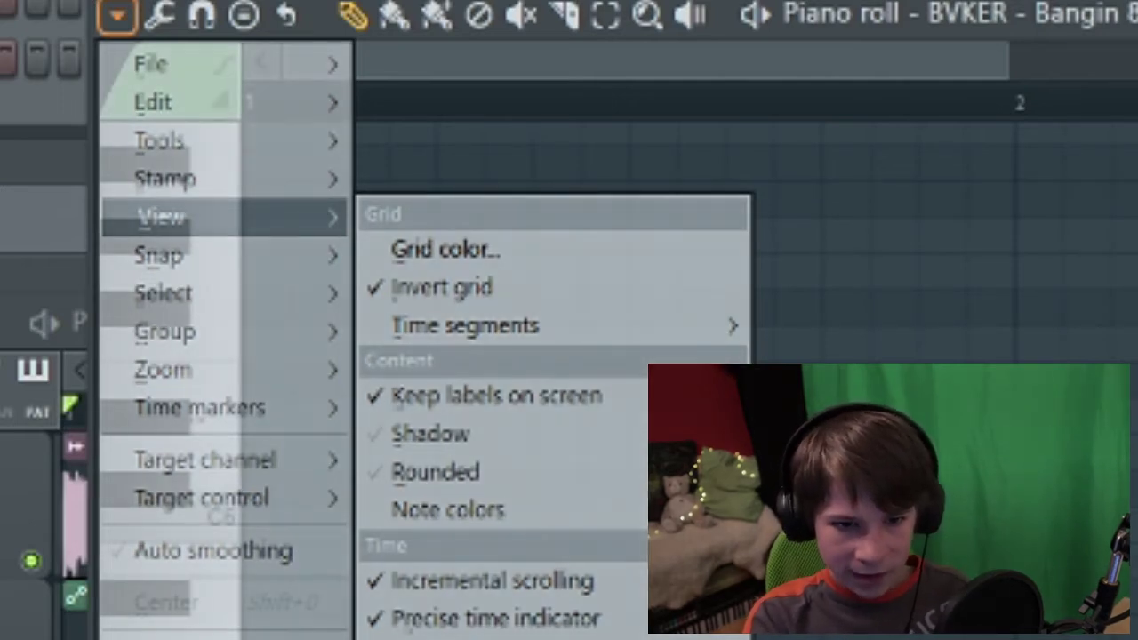
scroll(308, 326, "up", 2)
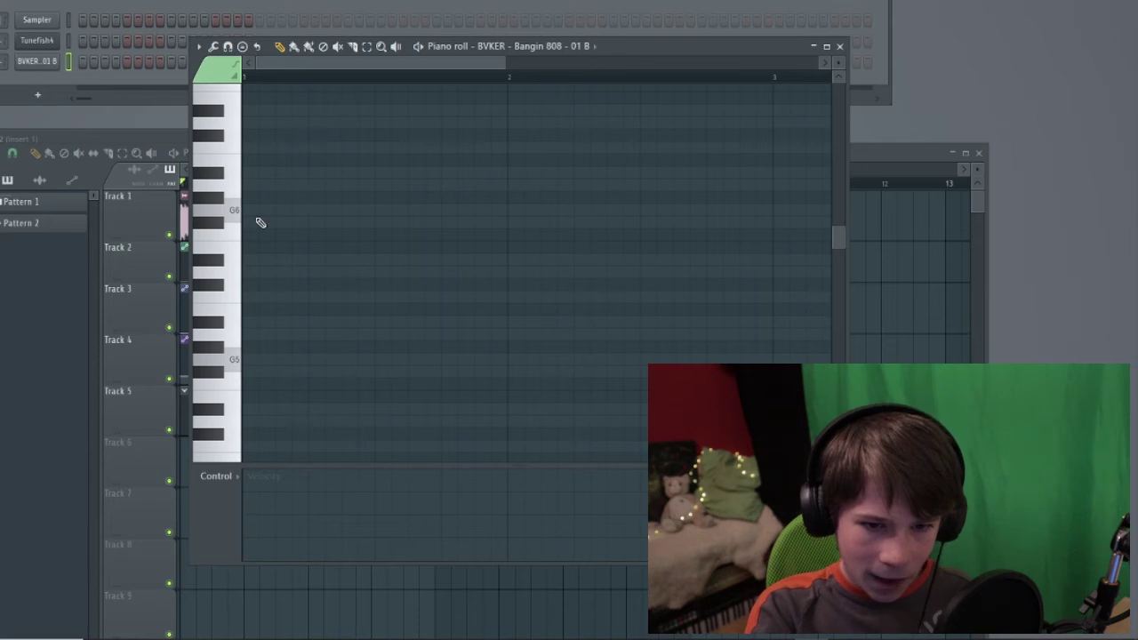
Place a three-step G6 note at the start of bar 1 in the 808 piano roll and close it.
left_click_drag(275, 214, 248, 212)
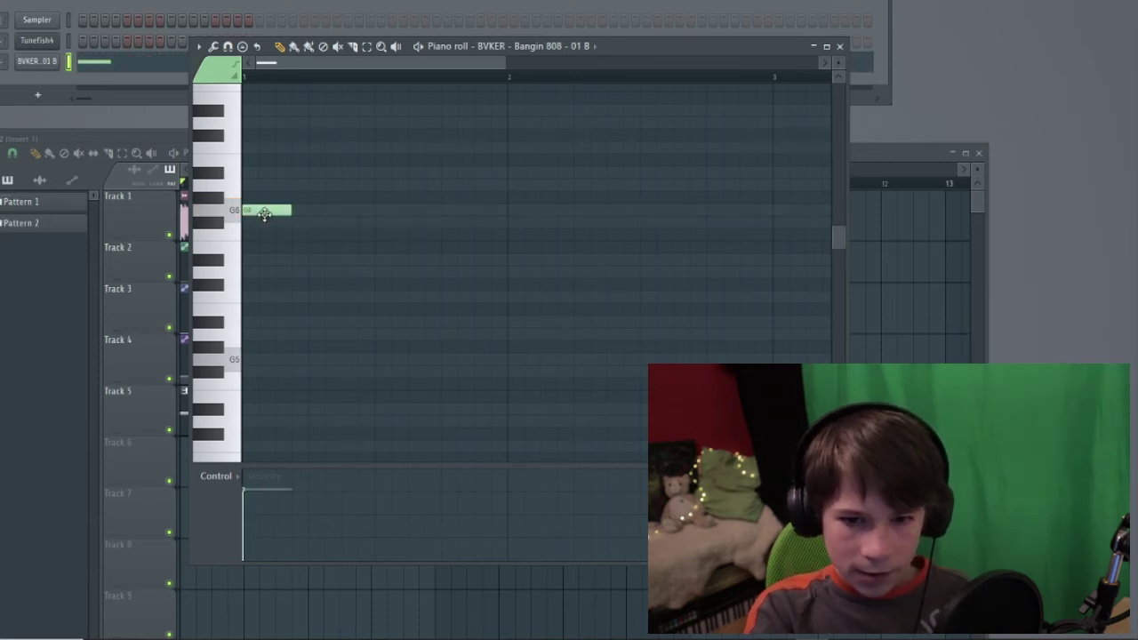
double_click(264, 213)
left_click(560, 197)
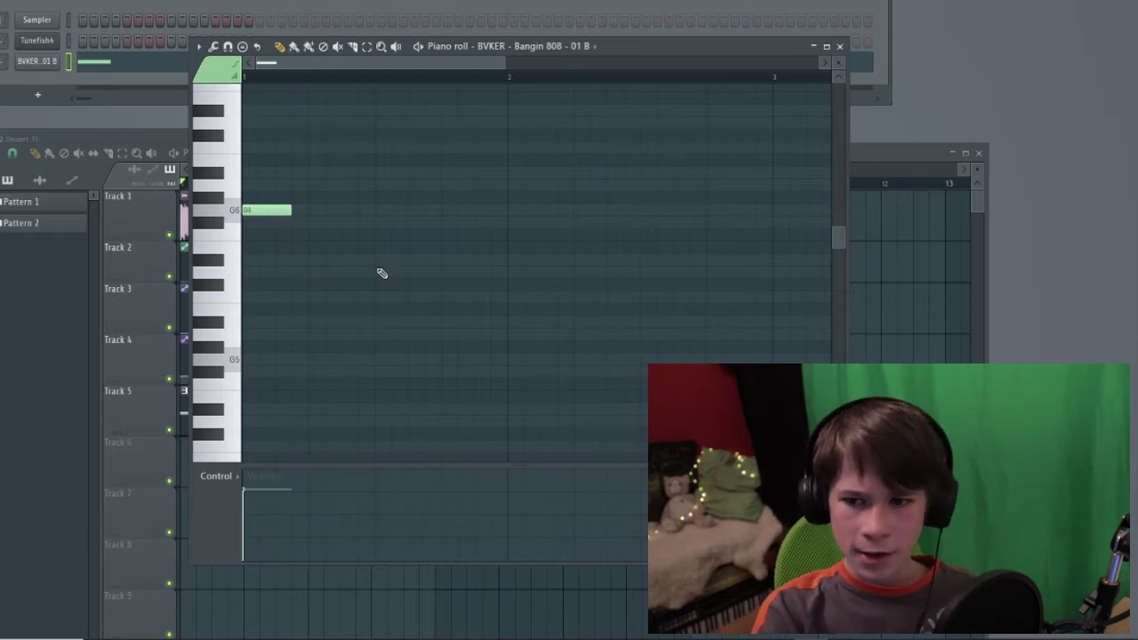
left_click(839, 47)
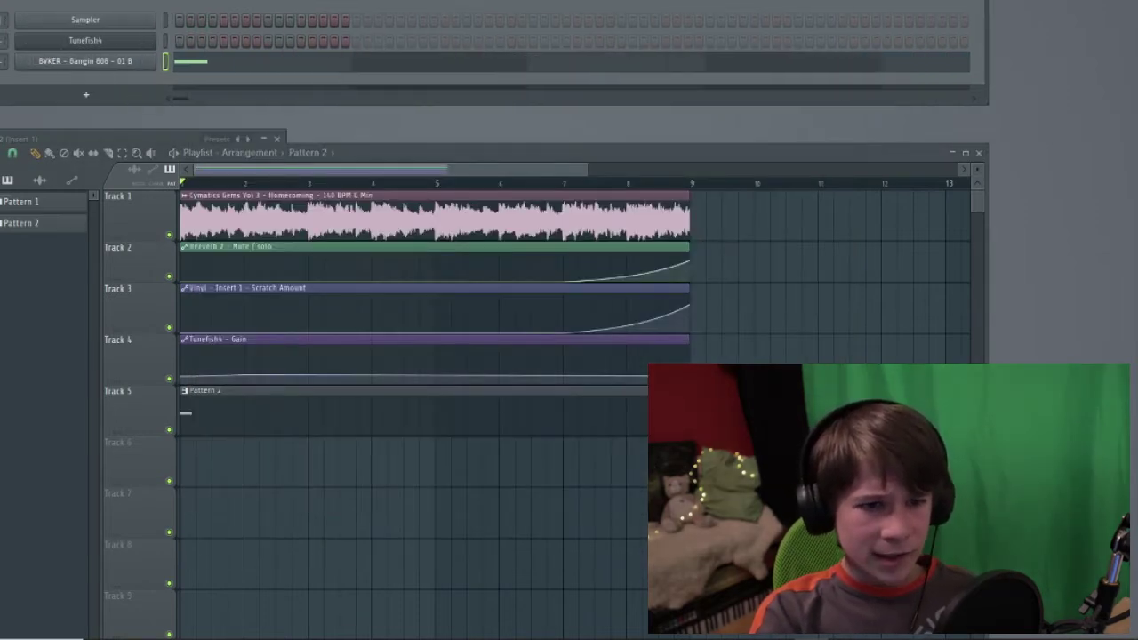
Fill the rest of bar 1 with back-to-back G6 notes for the 808, preview them and close the piano roll.
left_click(175, 62)
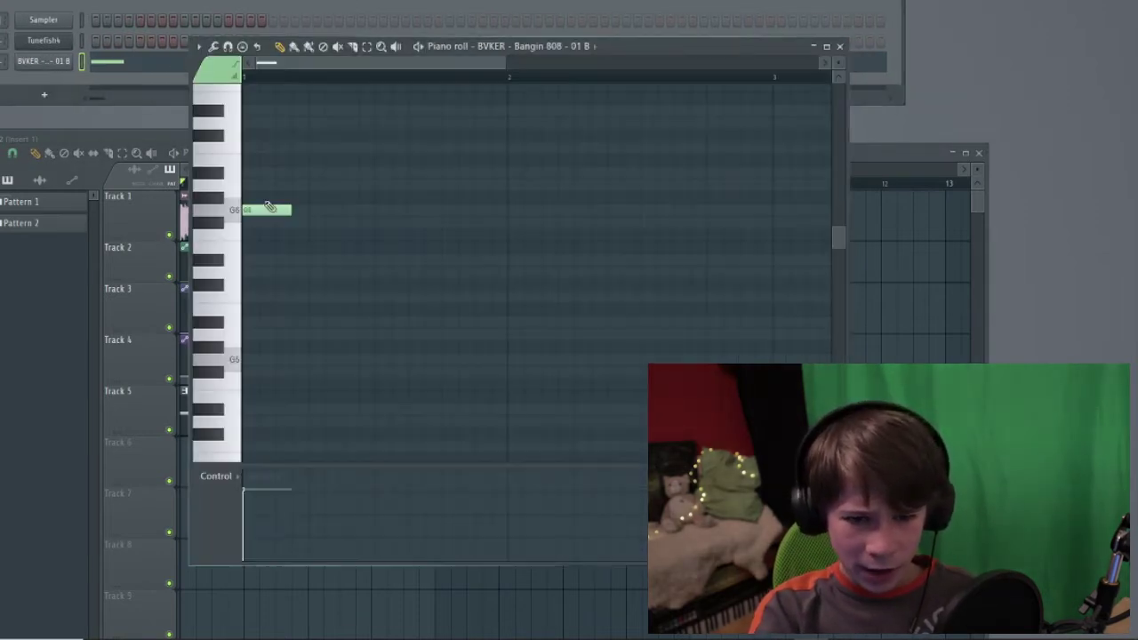
left_click(325, 209)
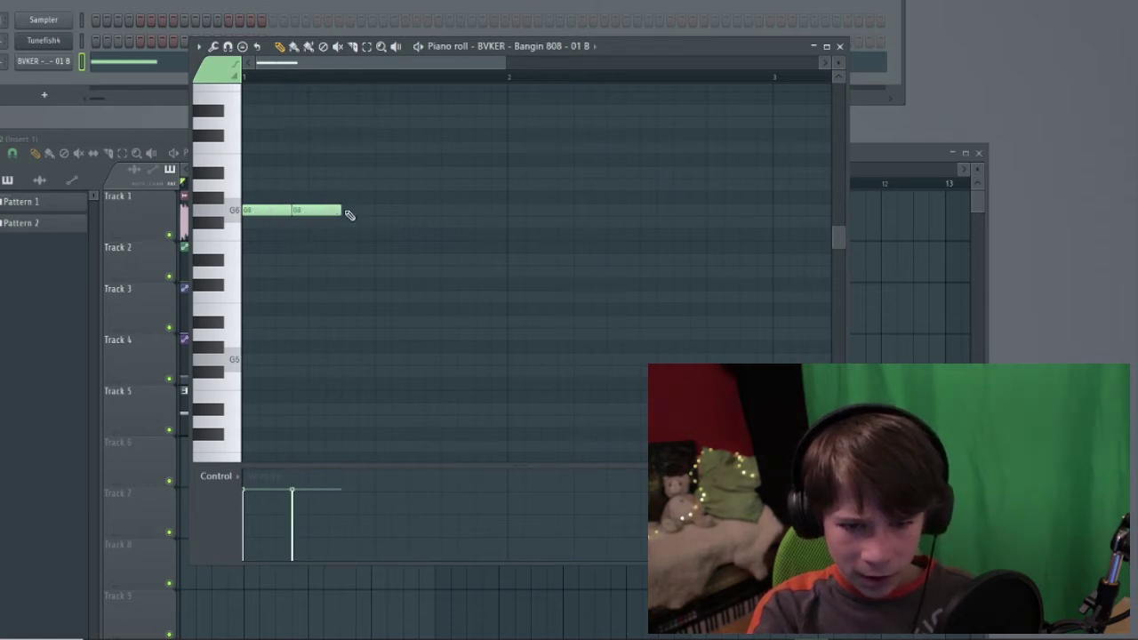
left_click(349, 210)
left_click_drag(389, 210, 373, 209)
left_click(392, 211)
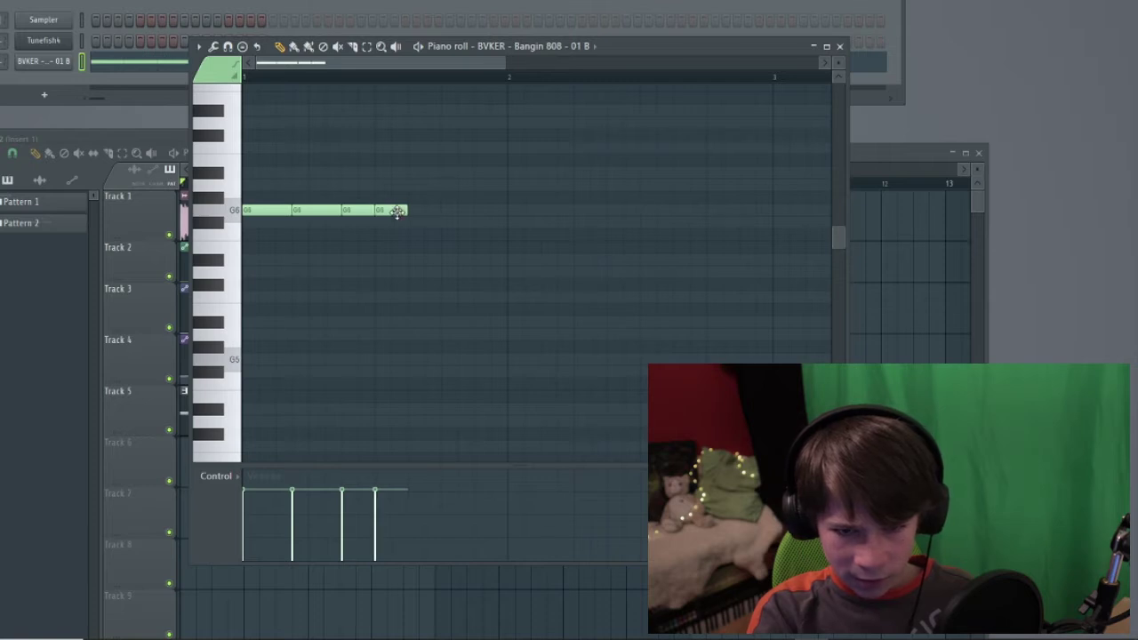
left_click(427, 210)
left_click(480, 210)
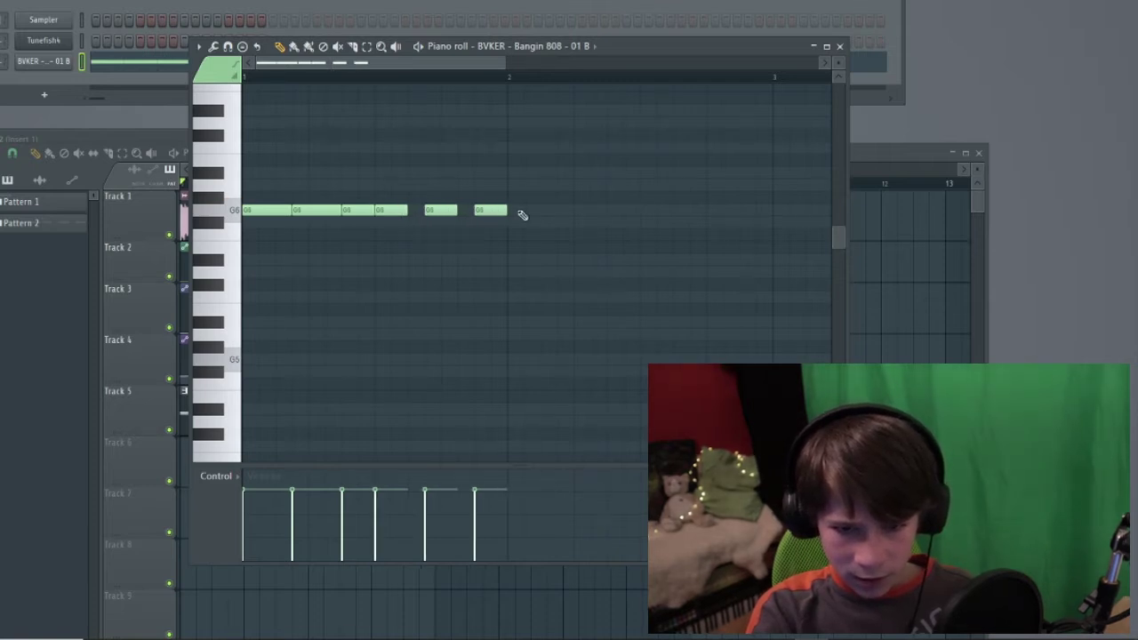
left_click_drag(407, 210, 474, 210)
key("space")
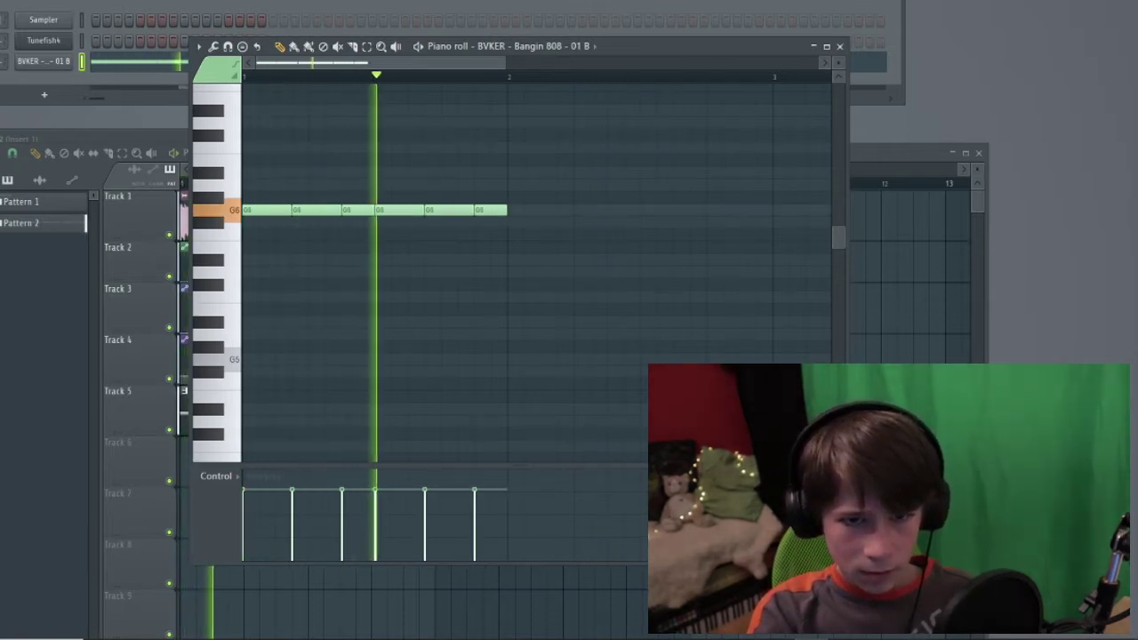
key("space")
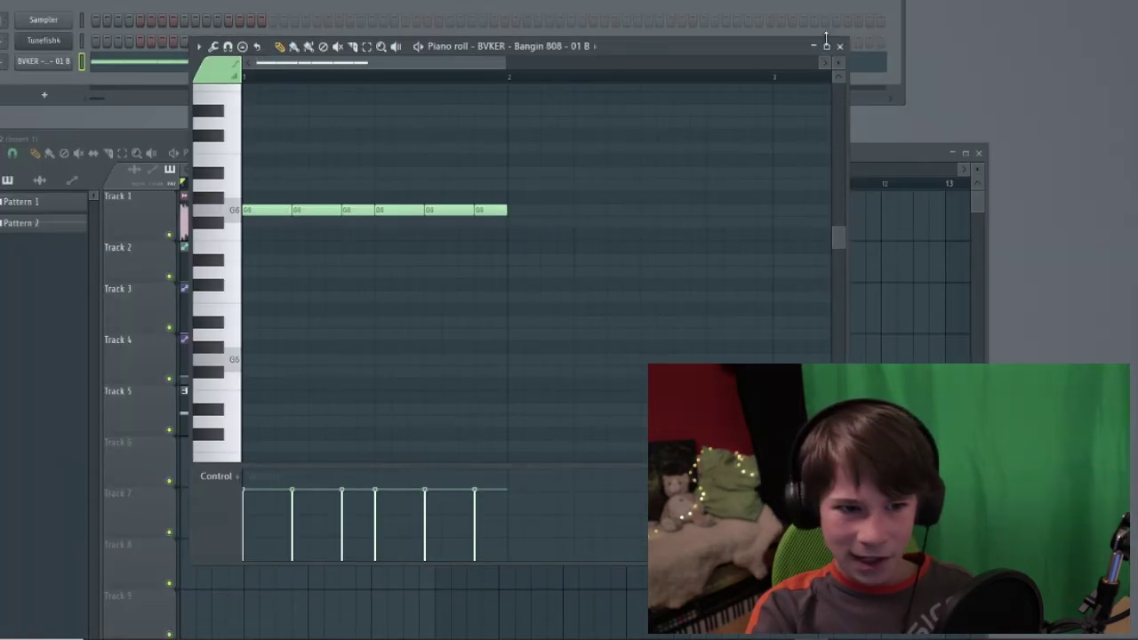
left_click(839, 45)
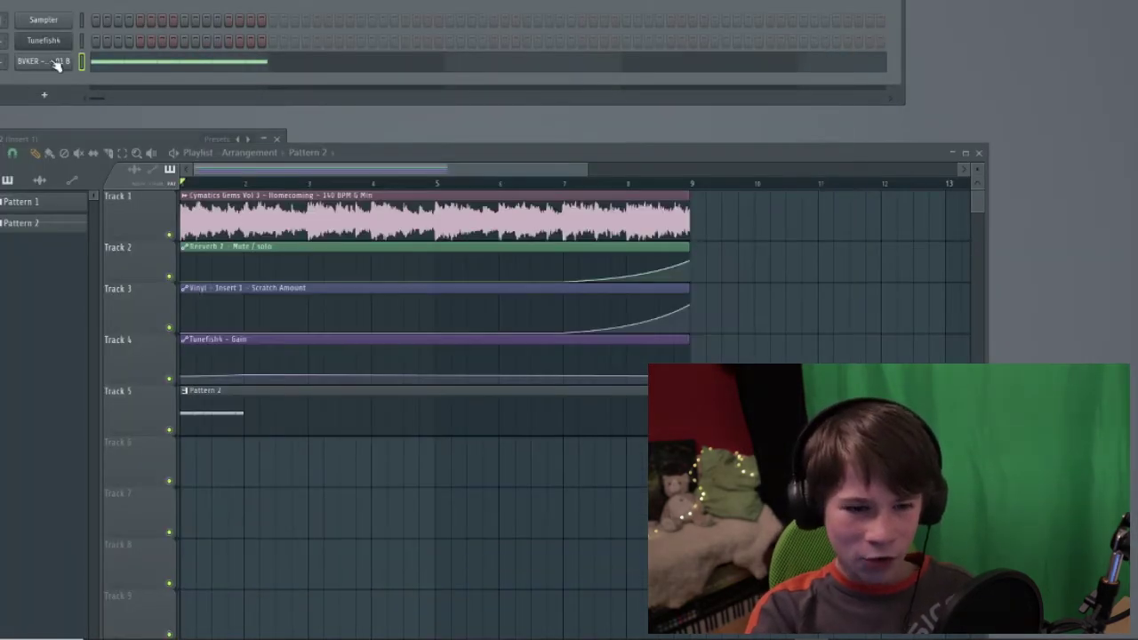
Set the 808 sample's root note to B4 and its time stretching mode to Stretch.
left_click(46, 62)
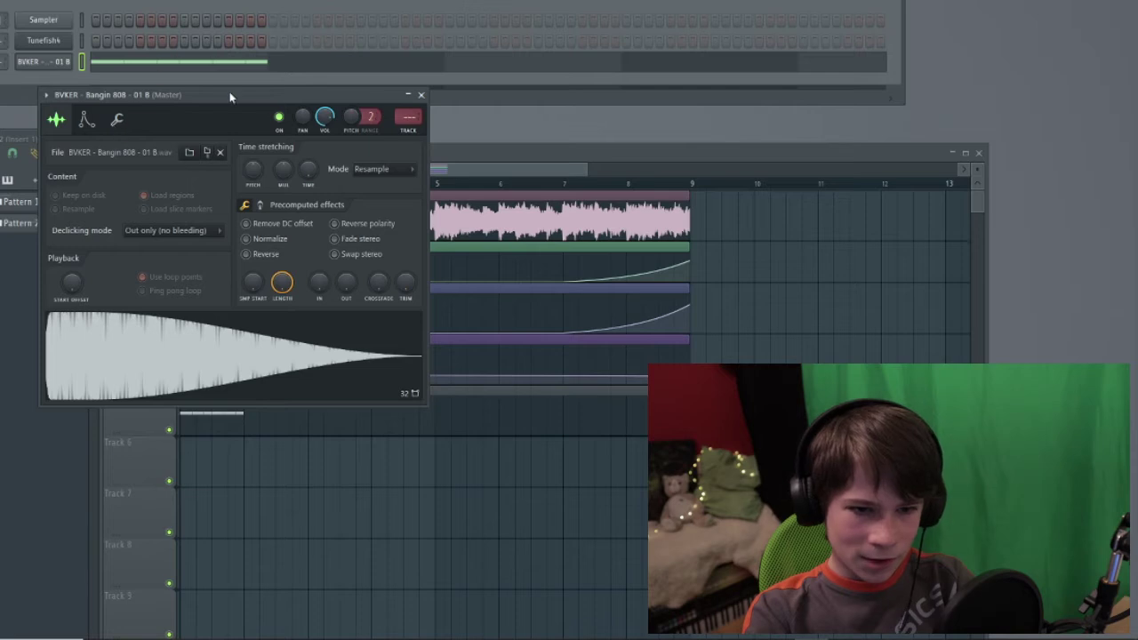
left_click(121, 121)
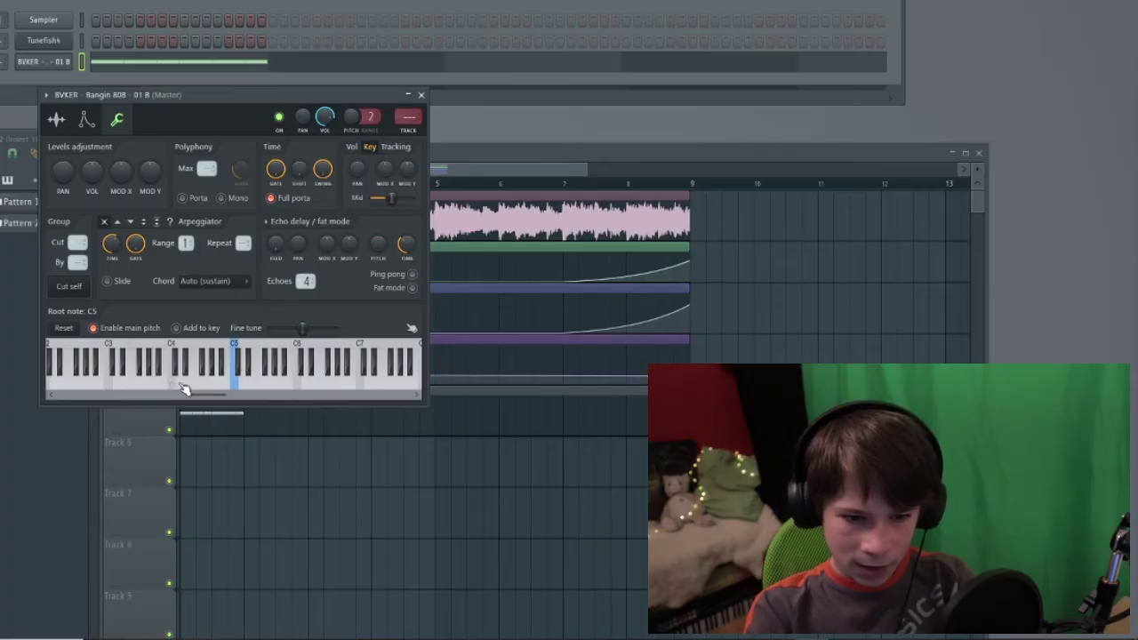
right_click(229, 382)
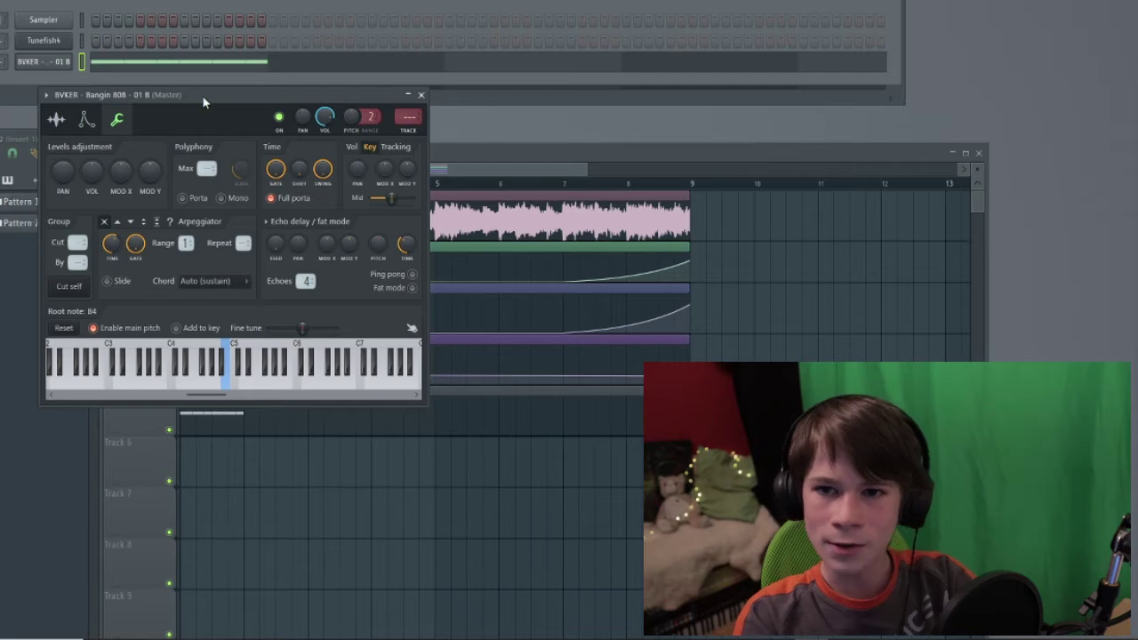
left_click(68, 121)
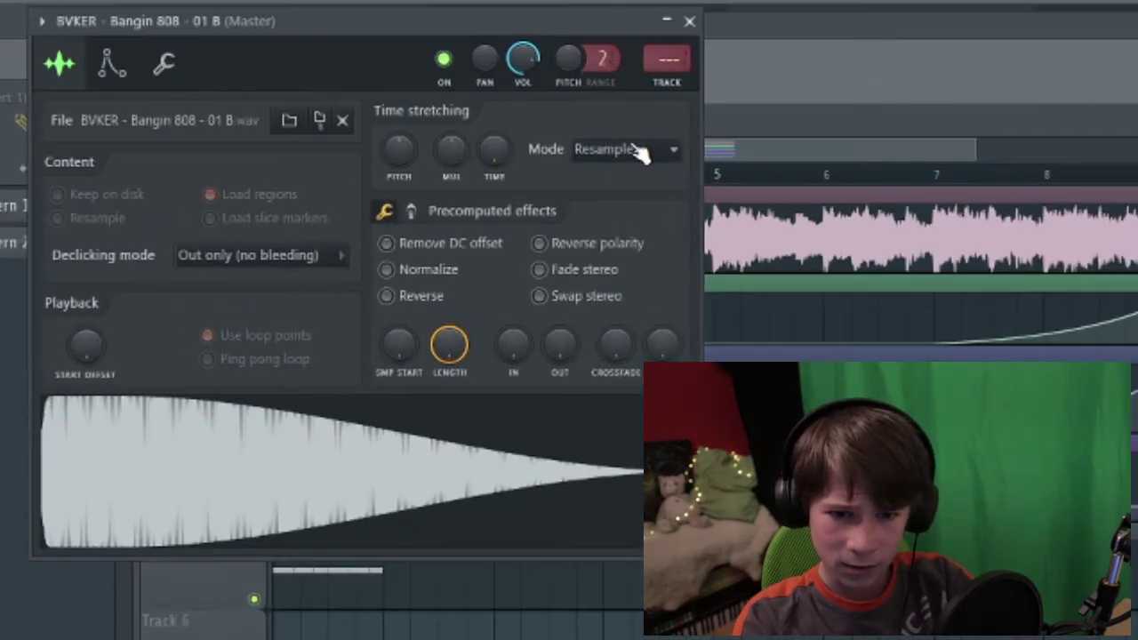
left_click(389, 170)
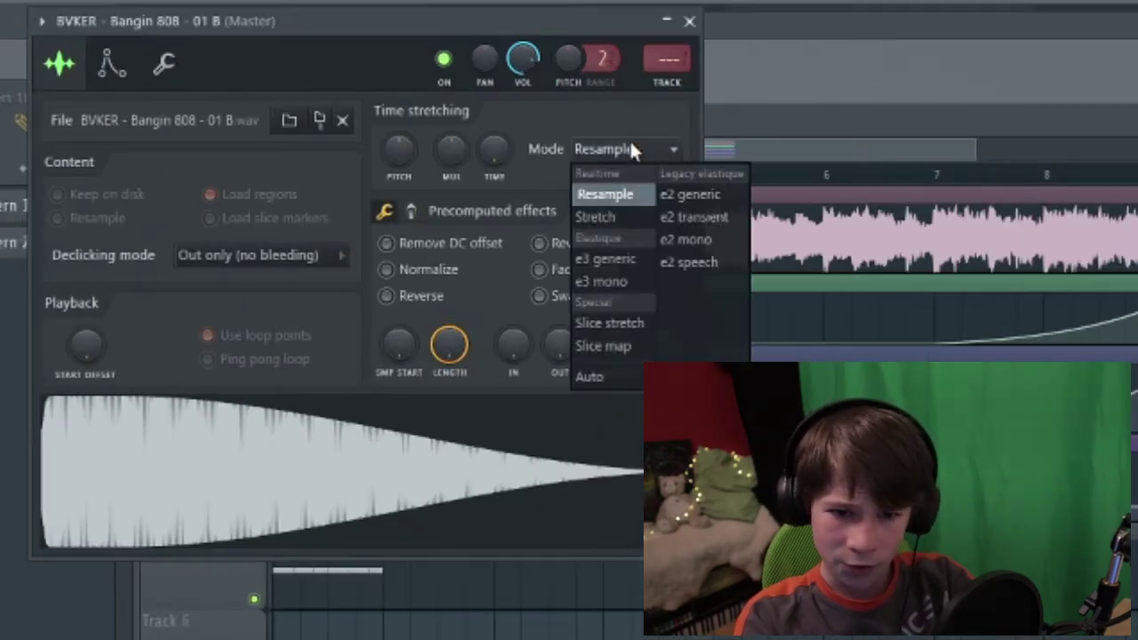
left_click(620, 217)
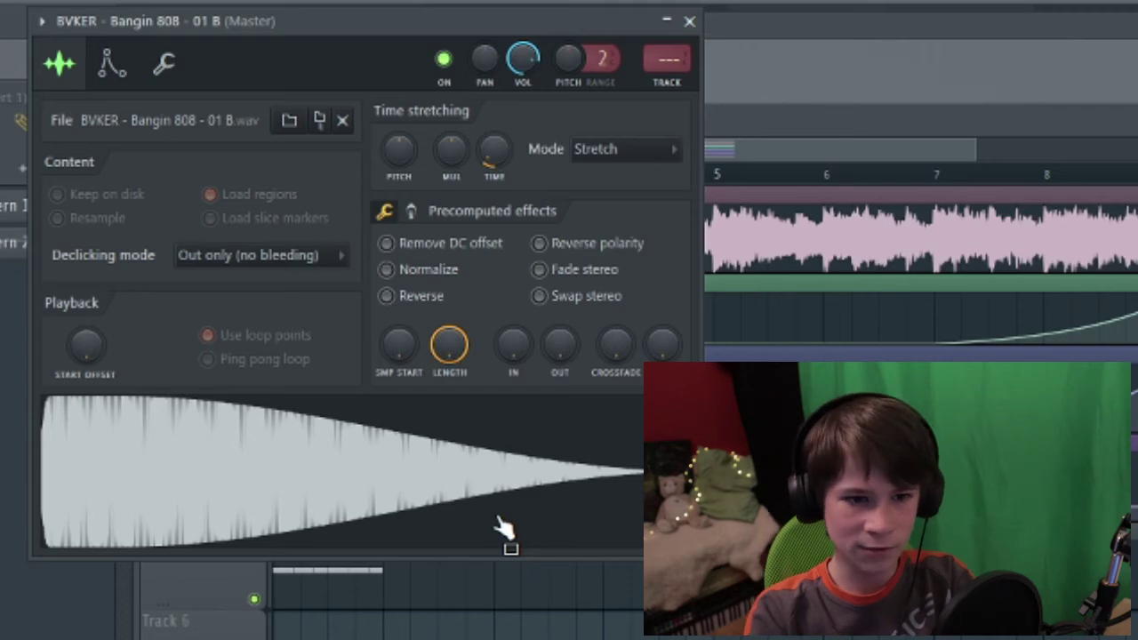
Shape the 808's volume envelope with maximum hold and minimum attack, decay, sustain and release.
left_click(110, 71)
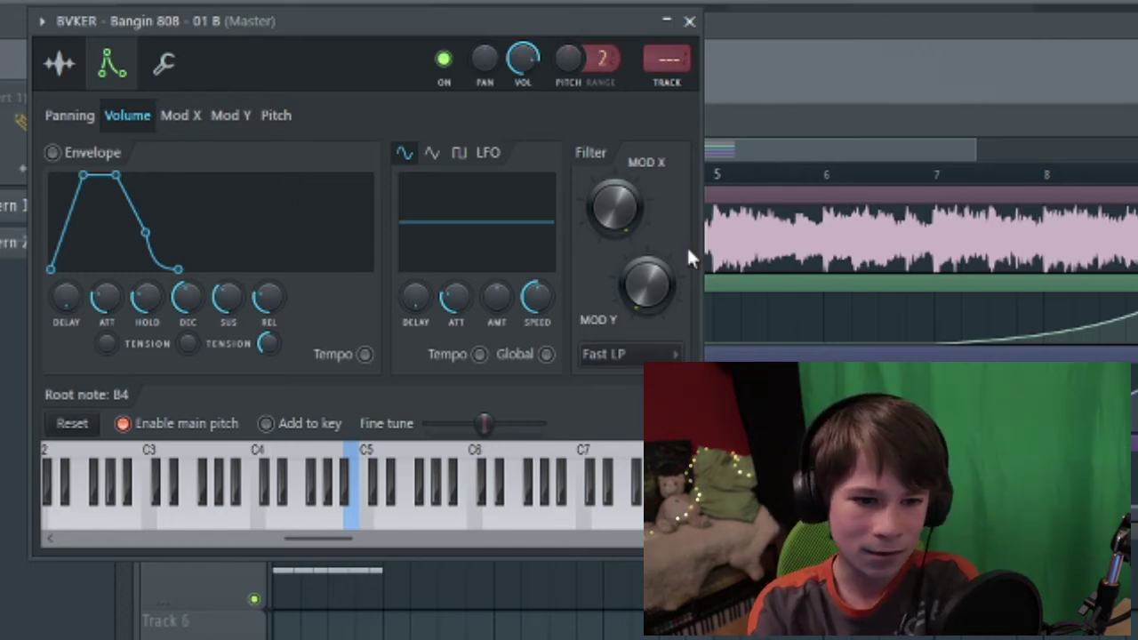
left_click_drag(101, 304, 122, 346)
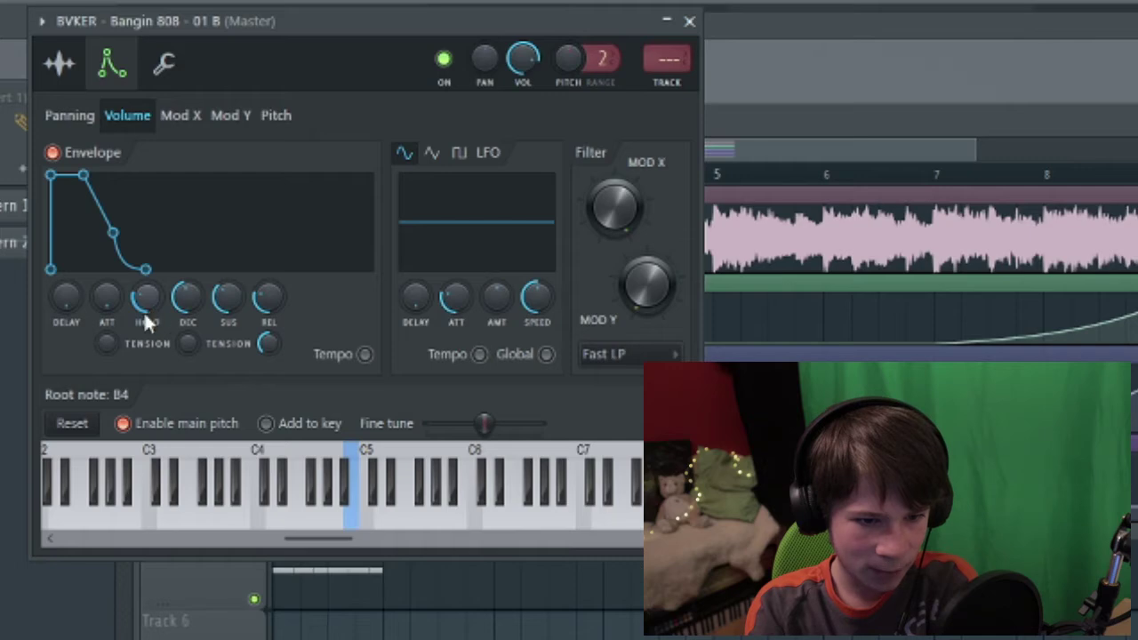
left_click_drag(106, 299, 155, 278)
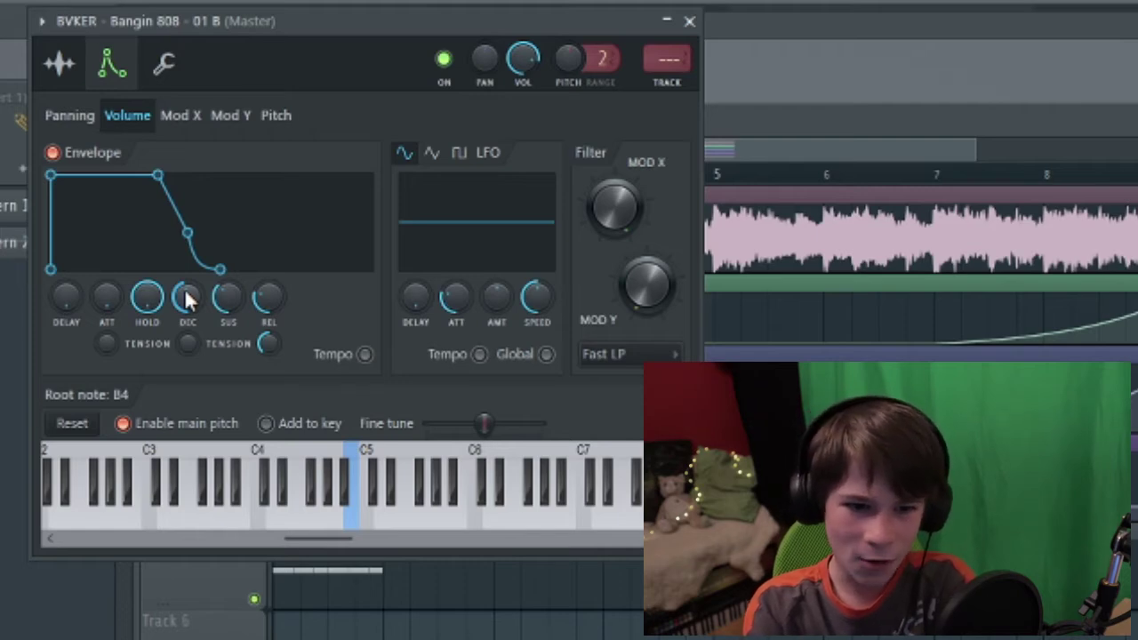
left_click_drag(187, 297, 187, 347)
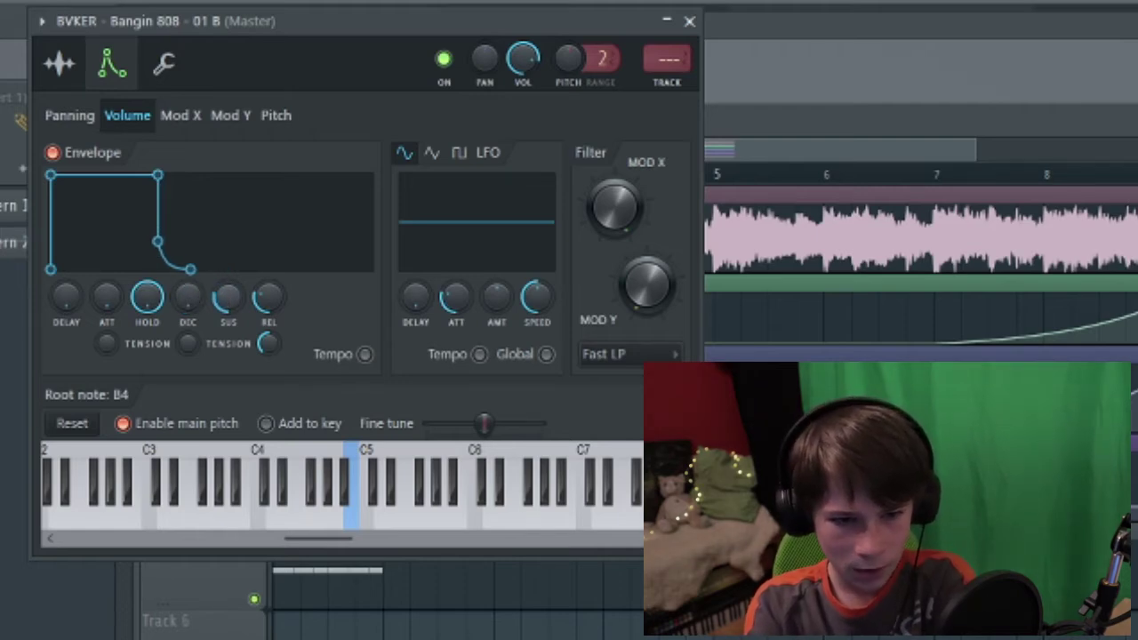
left_click_drag(227, 300, 227, 333)
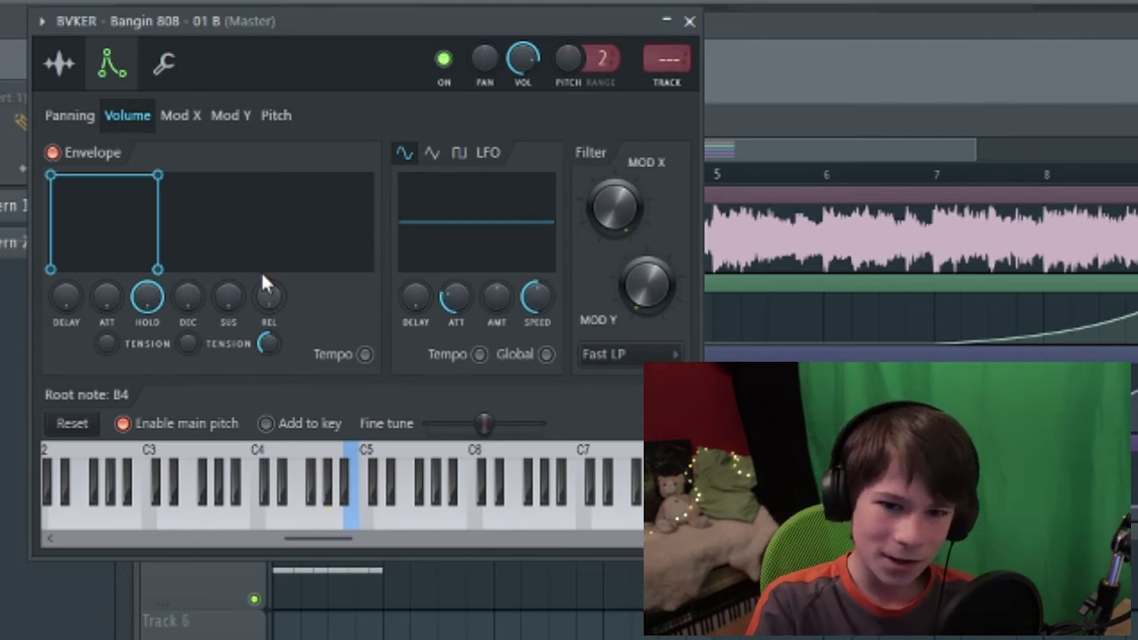
Rework the 808's bar 1 pattern into longer G6 notes in the piano roll while playing the song.
left_click(531, 167)
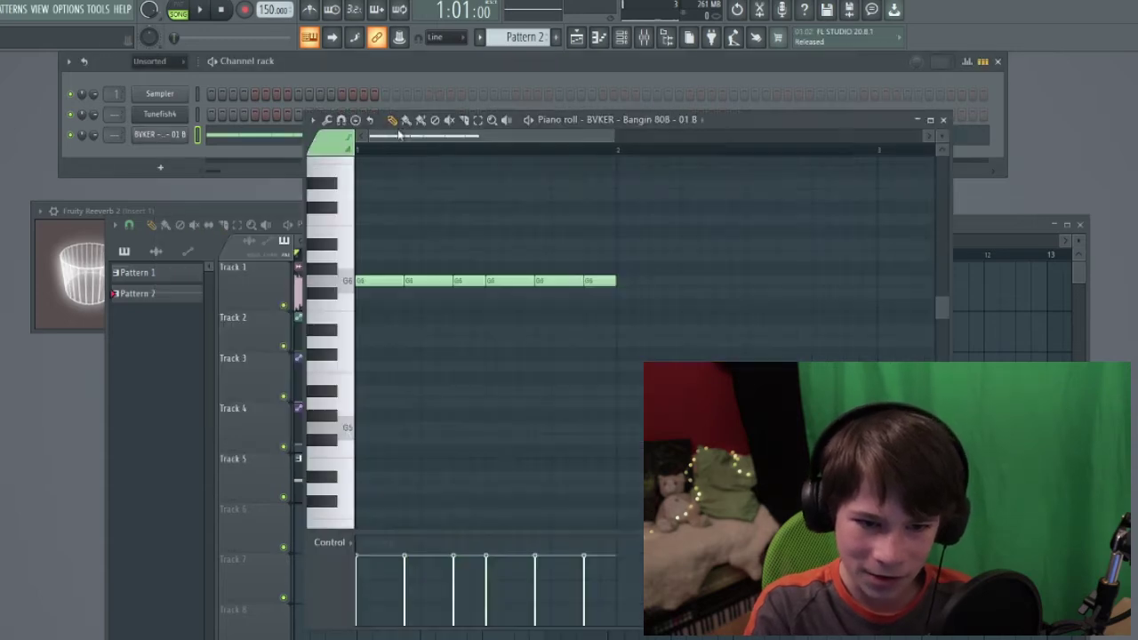
left_click(204, 12)
left_click(543, 291)
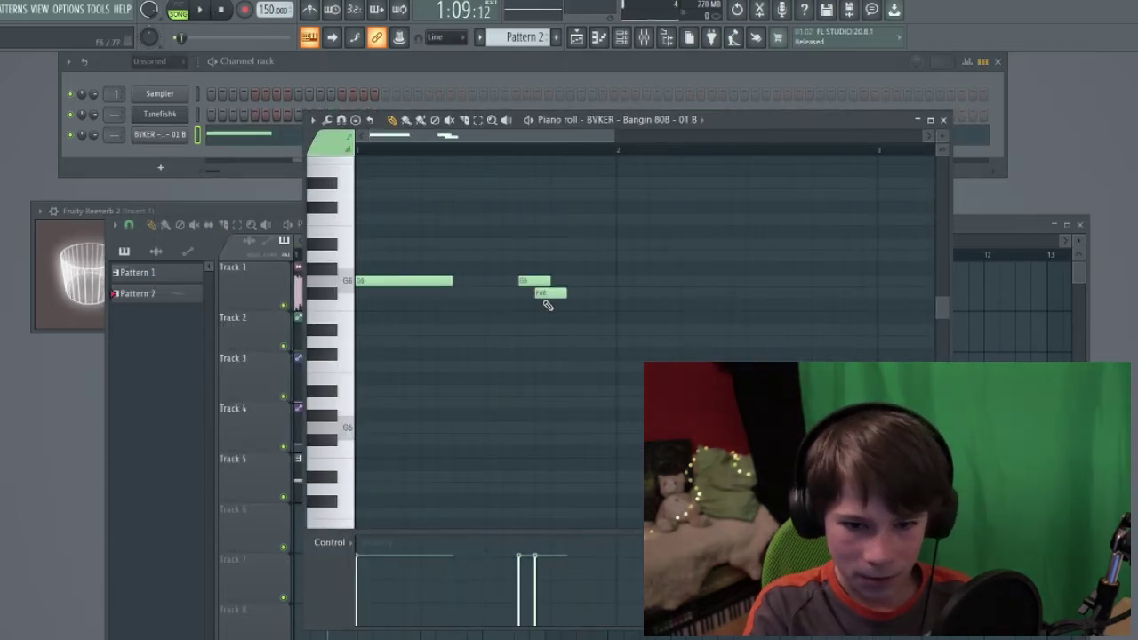
left_click_drag(452, 281, 518, 281)
left_click_drag(548, 281, 615, 281)
key("space")
Add and resize further G6 notes so the 808 phrase runs to the end of bar 2, checking it against playback.
left_click(544, 282)
mouse_move(534, 282)
left_mouse_down()
mouse_move(513, 282)
mouse_move(566, 281)
left_mouse_up()
left_click(208, 12)
left_click(540, 281)
left_click_drag(532, 281, 556, 281)
left_click(584, 281)
mouse_move(578, 281)
left_mouse_down()
mouse_move(567, 281)
mouse_move(712, 281)
left_mouse_up()
Copy the two-bar G6 phrase to bars 3 and 4, lowered to D#6.
left_click_drag(660, 137, 801, 137)
key("ctrl+a")
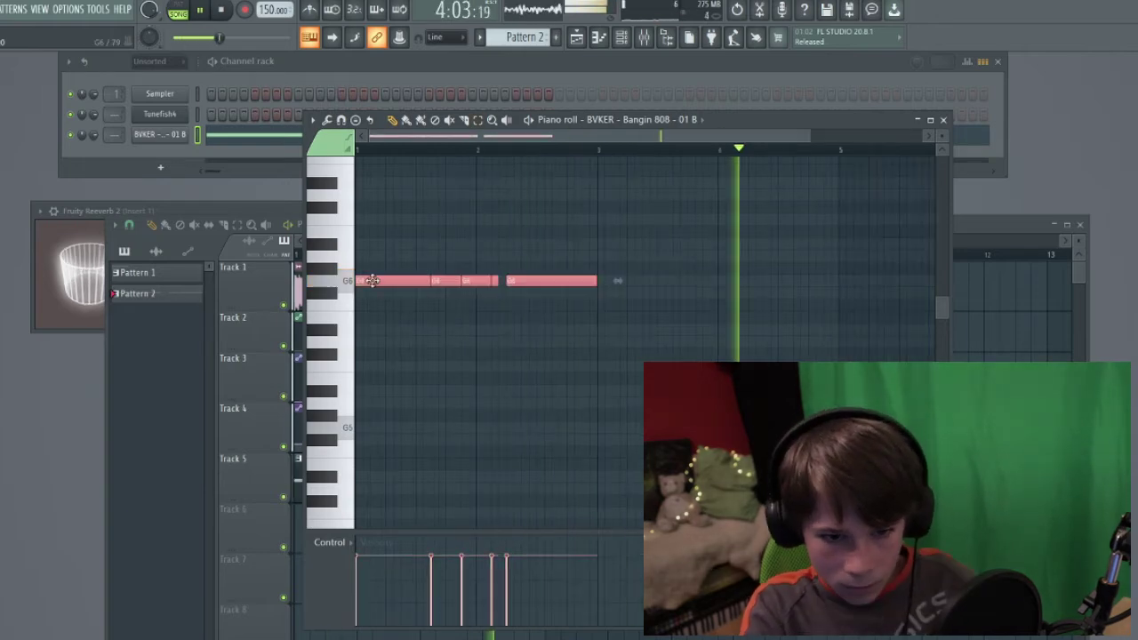
mouse_move(392, 280)
left_mouse_down()
mouse_move(625, 280)
mouse_move(640, 330)
left_mouse_up()
Transpose all 808 notes down one octave, duplicate the four-bar phrase from bar 5 onward and stop playback.
left_click_drag(695, 137, 873, 136)
key("ctrl+a")
key("ctrl+Down")
key("ctrl+b")
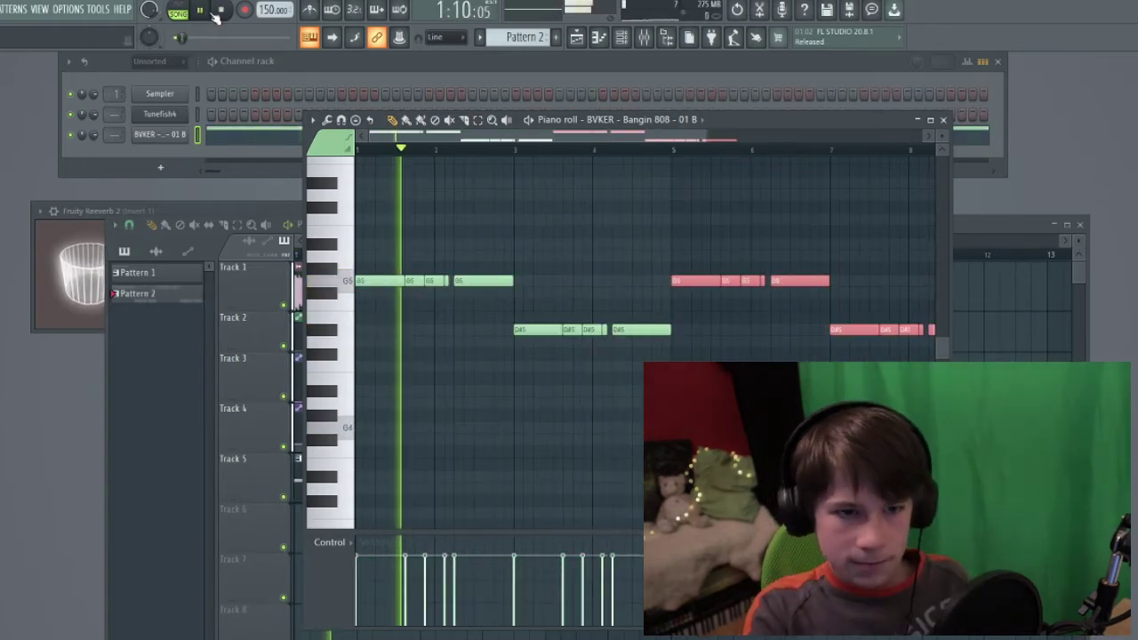
left_click(221, 11)
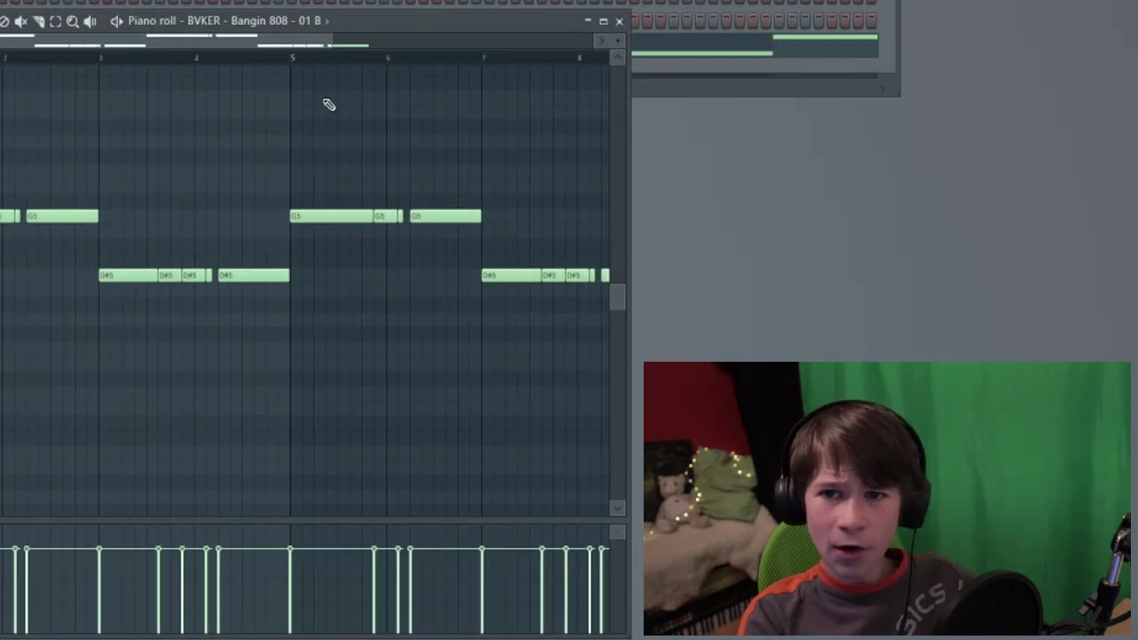
scroll(287, 140, "up", 5)
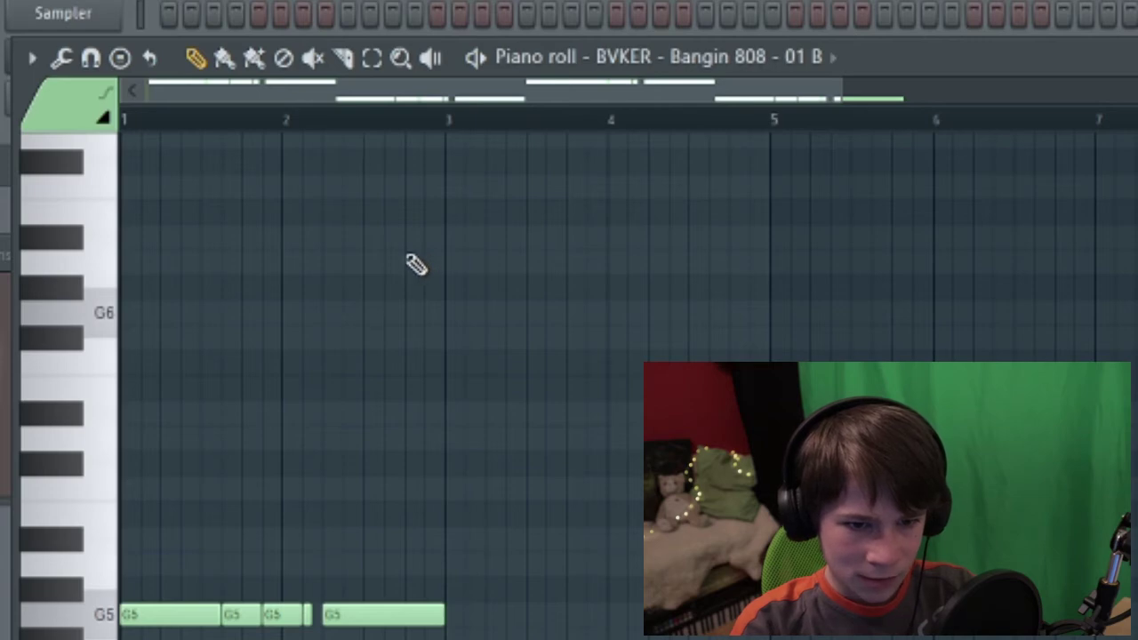
Add a G6 slide note to the 808 pattern, shorten it to the last beat of bar 2, and play it back.
left_click(412, 318)
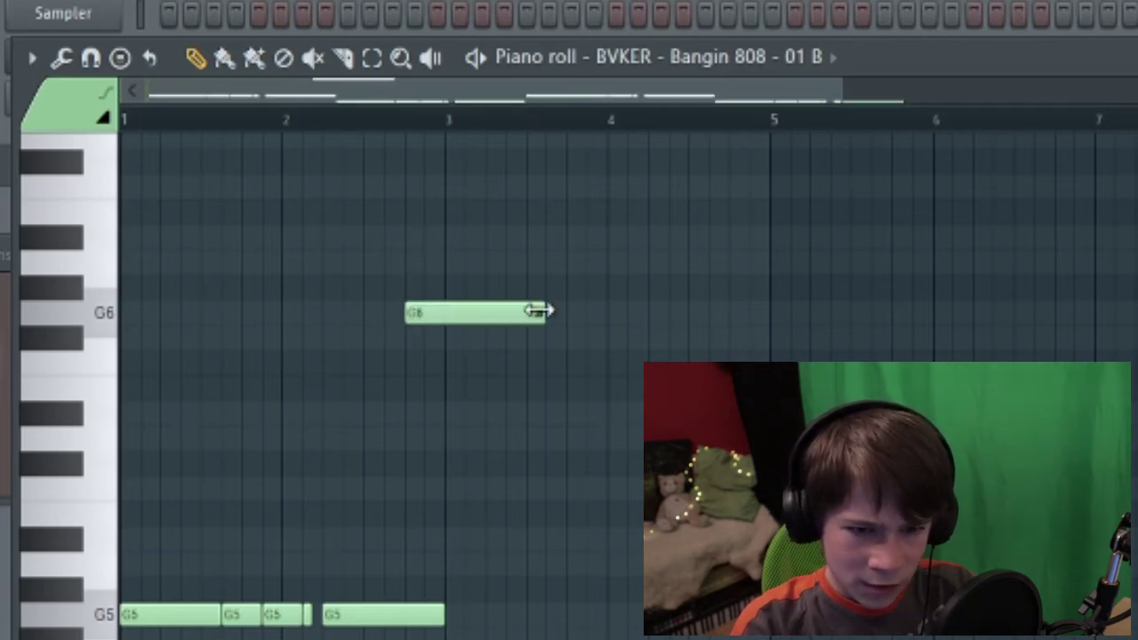
left_click_drag(540, 313, 441, 350)
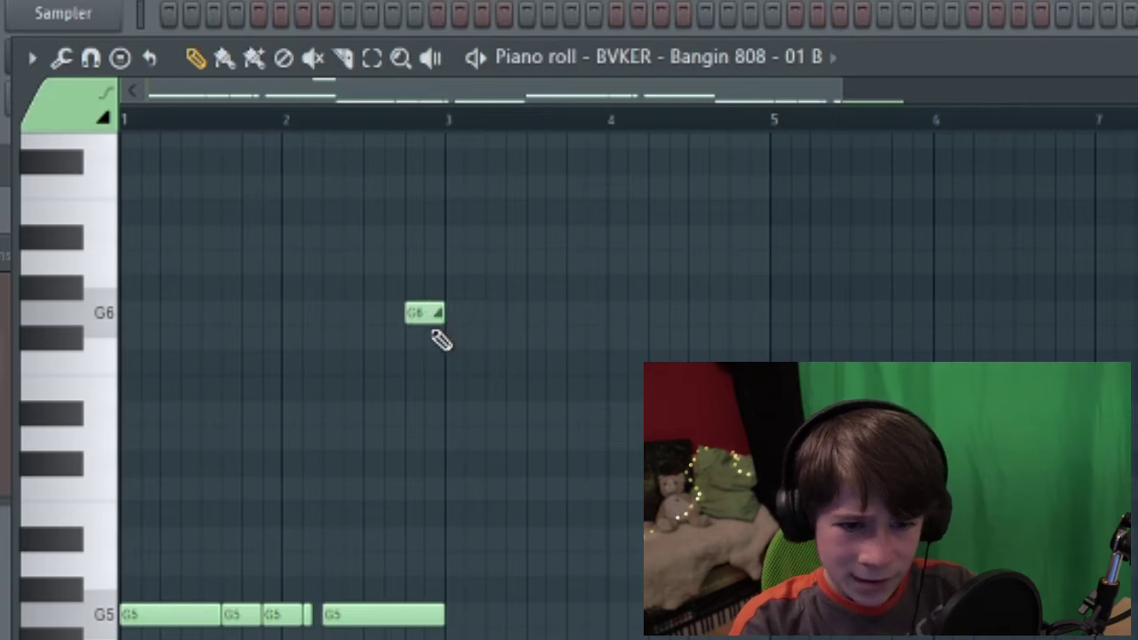
left_click_drag(841, 94, 407, 121)
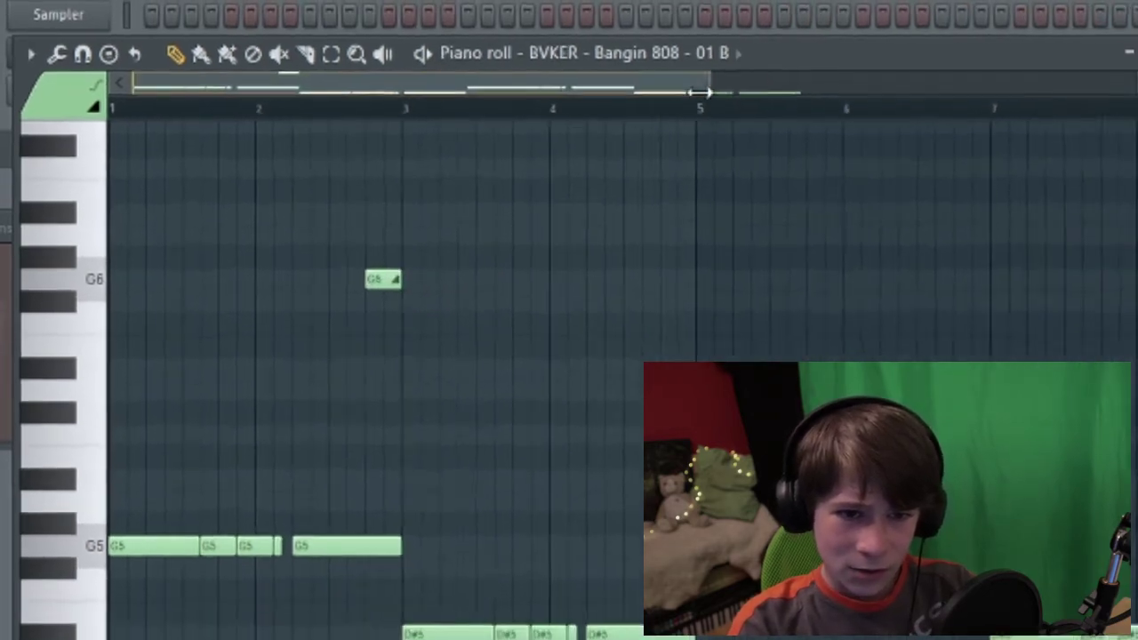
left_click_drag(306, 96, 276, 75)
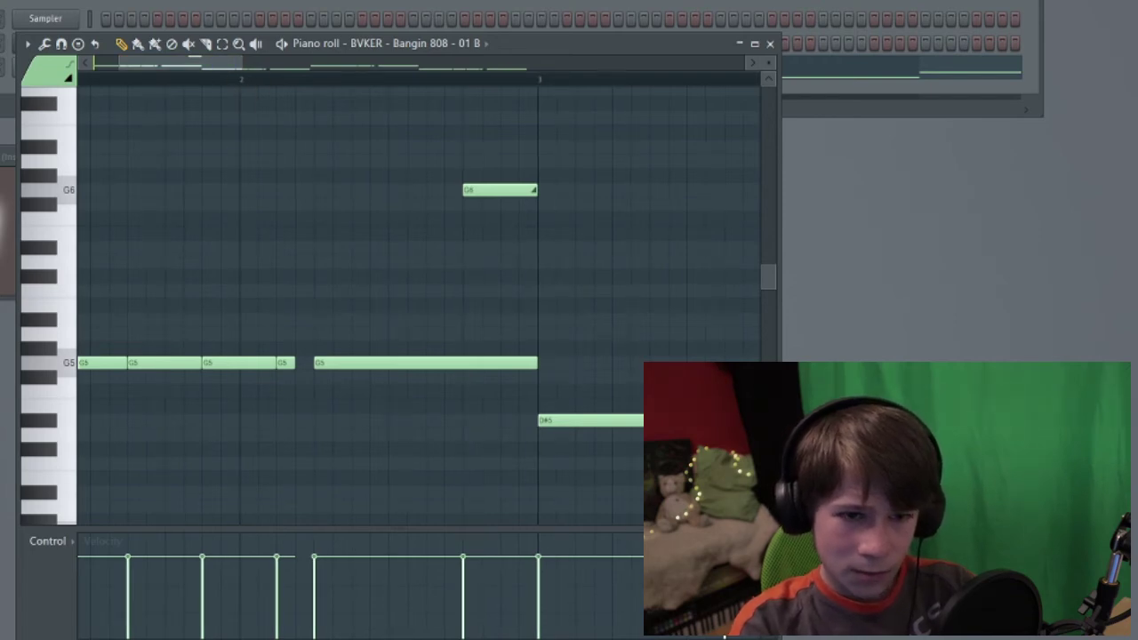
key("space")
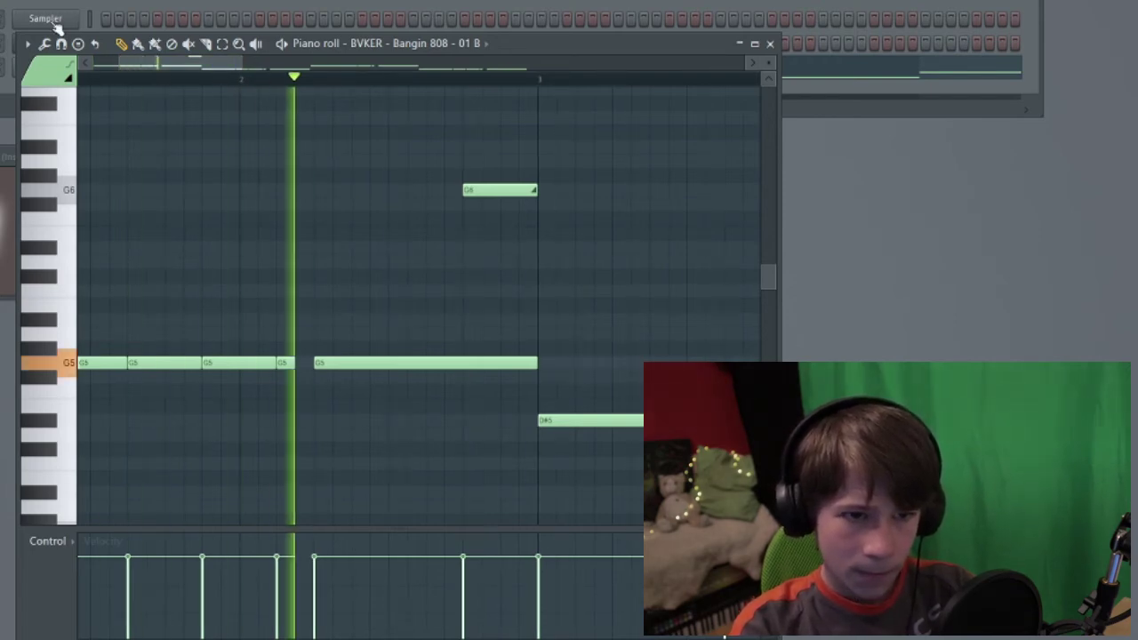
key("space")
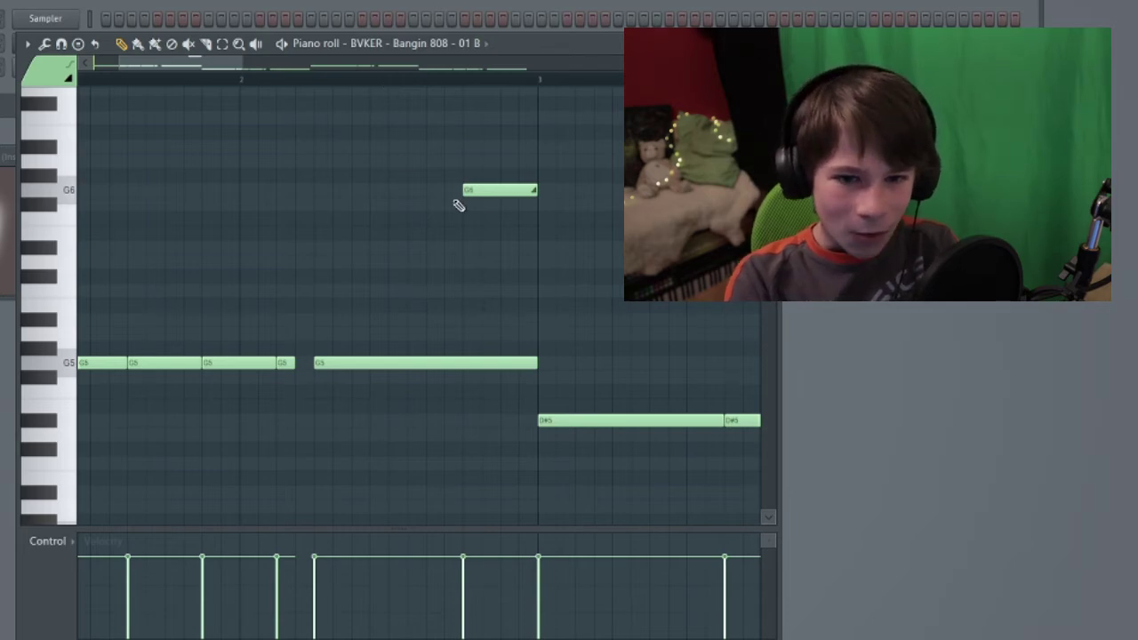
Replace the G6 slide note in bar 2 with a regular G6 note and play it for comparison.
right_click(485, 191)
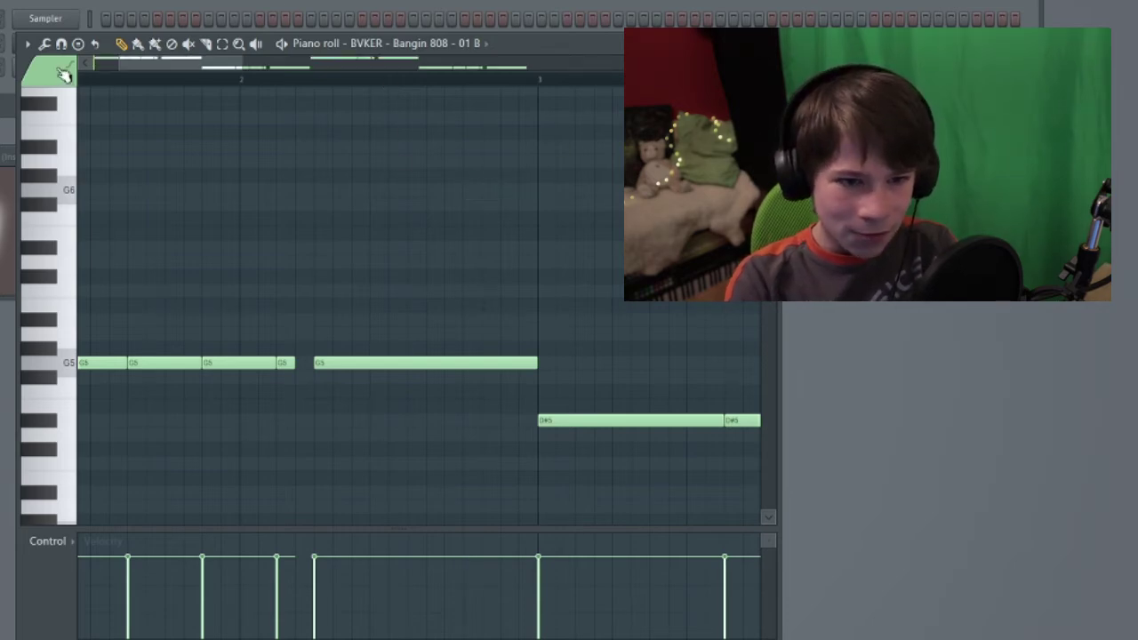
left_click(482, 188)
key("space")
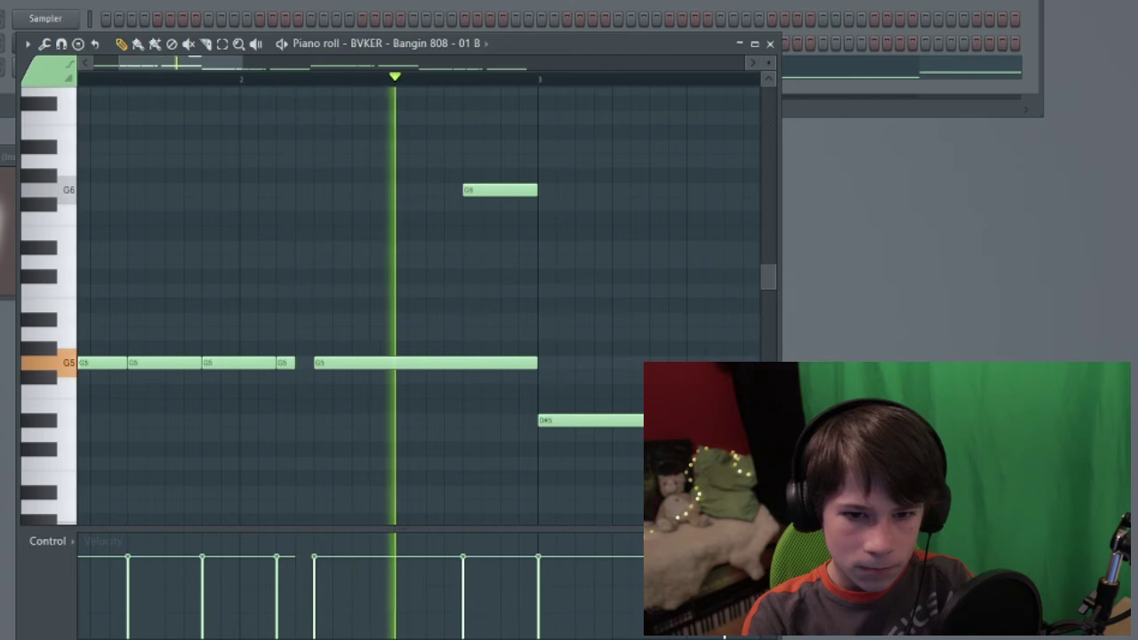
key("space")
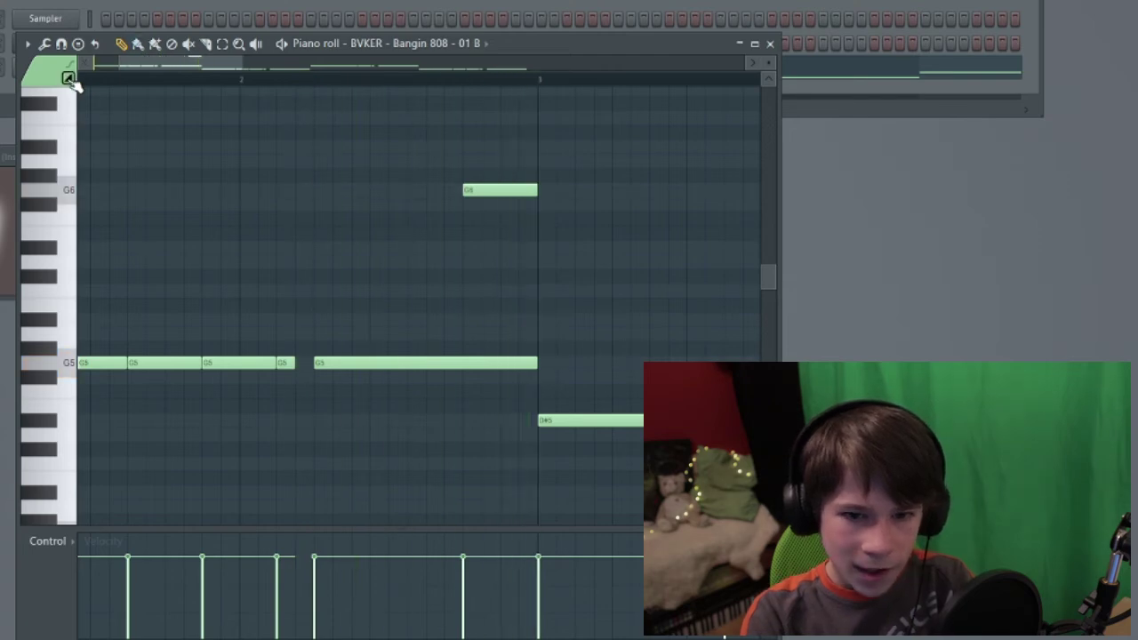
Replace the regular G6 note on the last beat of bar 2 with a slide note and play it back.
right_click(471, 188)
left_click(471, 187)
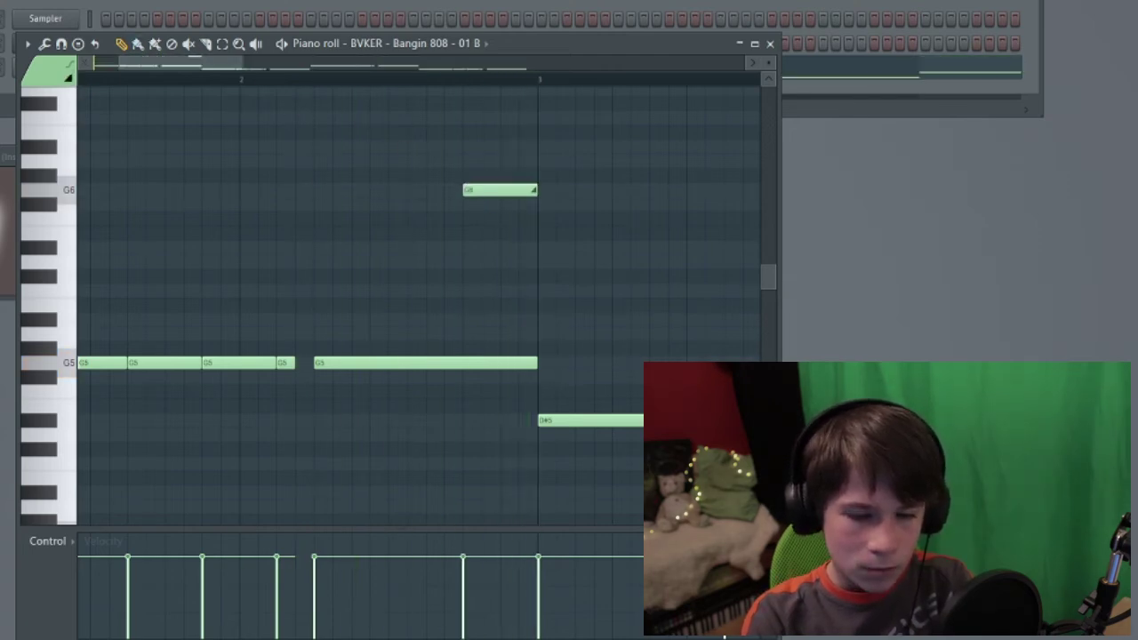
key("space")
key("space")
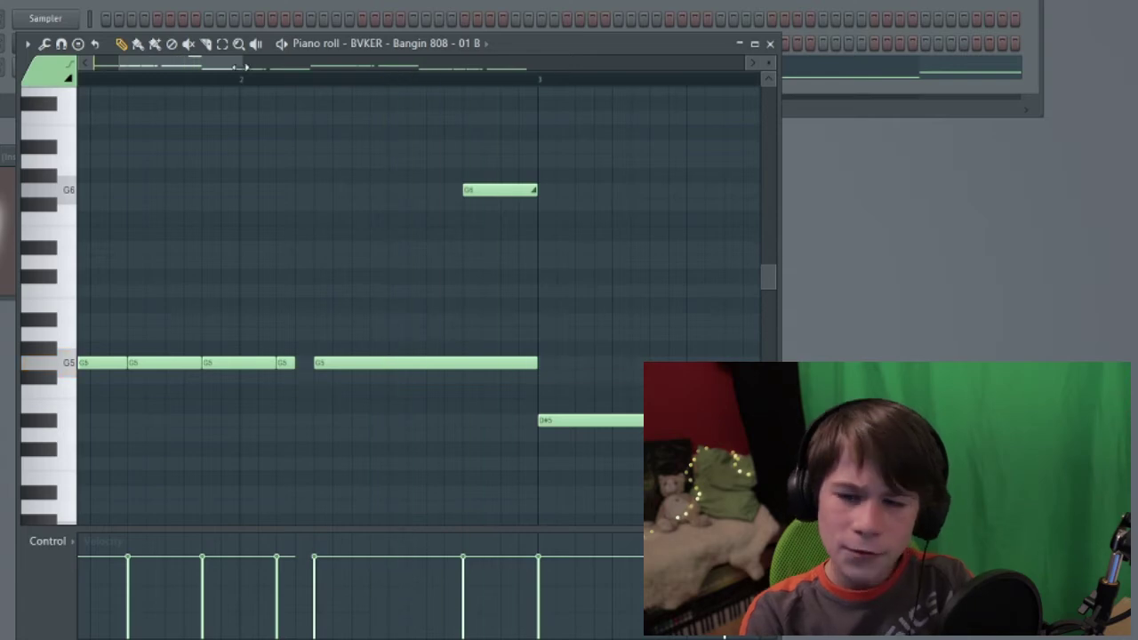
left_click_drag(241, 63, 264, 83)
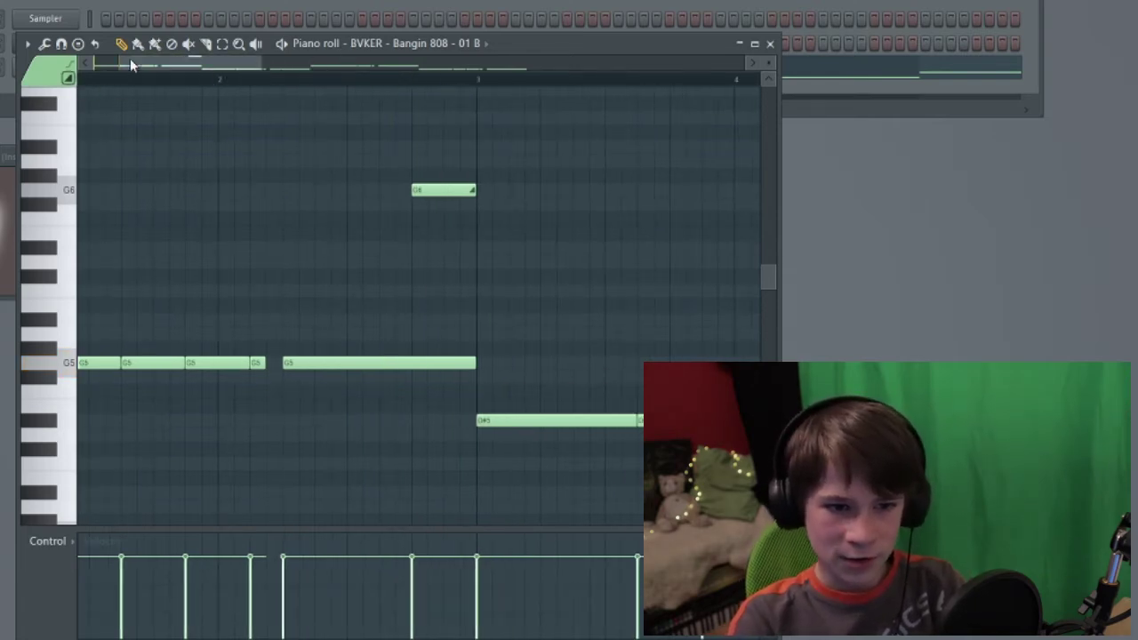
left_click_drag(129, 62, 100, 65)
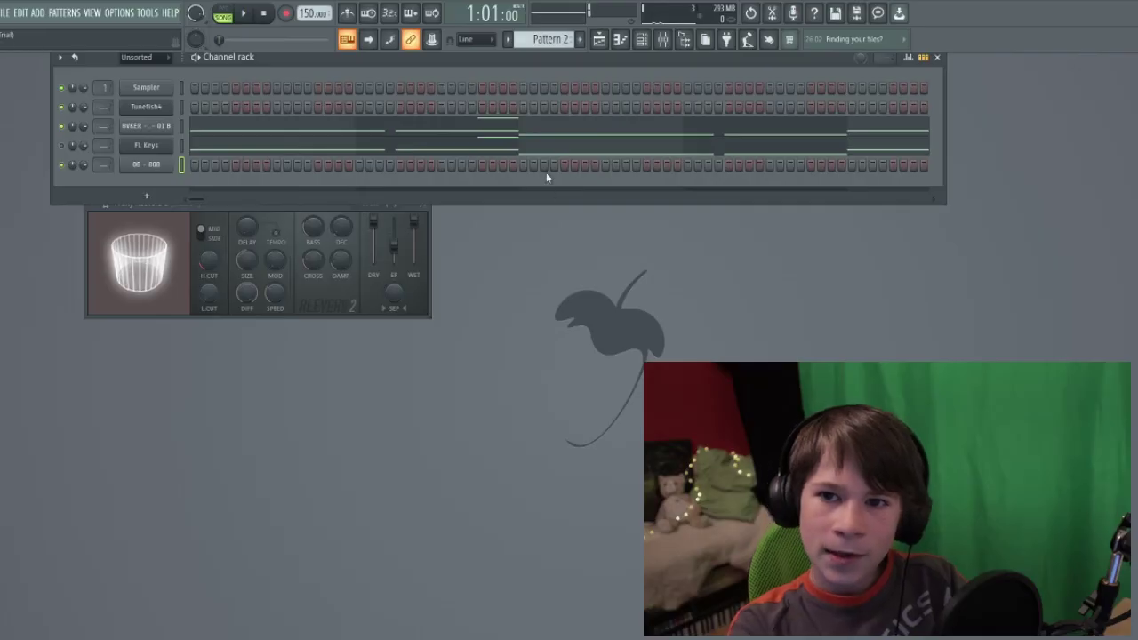
Open the 08 - 808 sample channel's settings and set its time stretching mode to Stretch.
left_click_drag(704, 57, 776, 143)
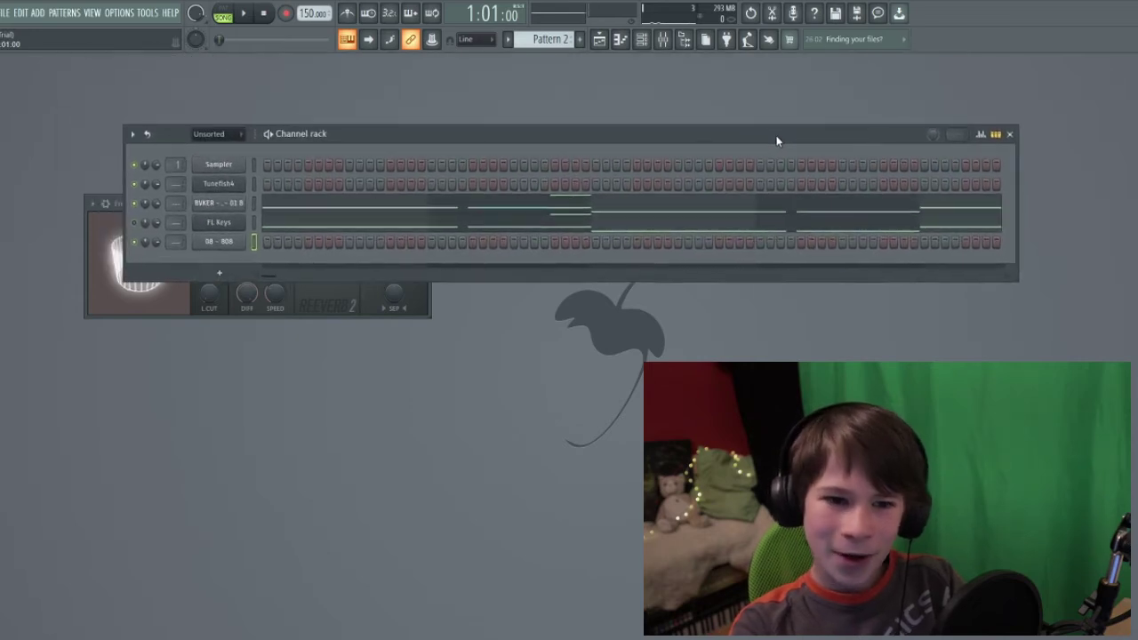
left_click(219, 242)
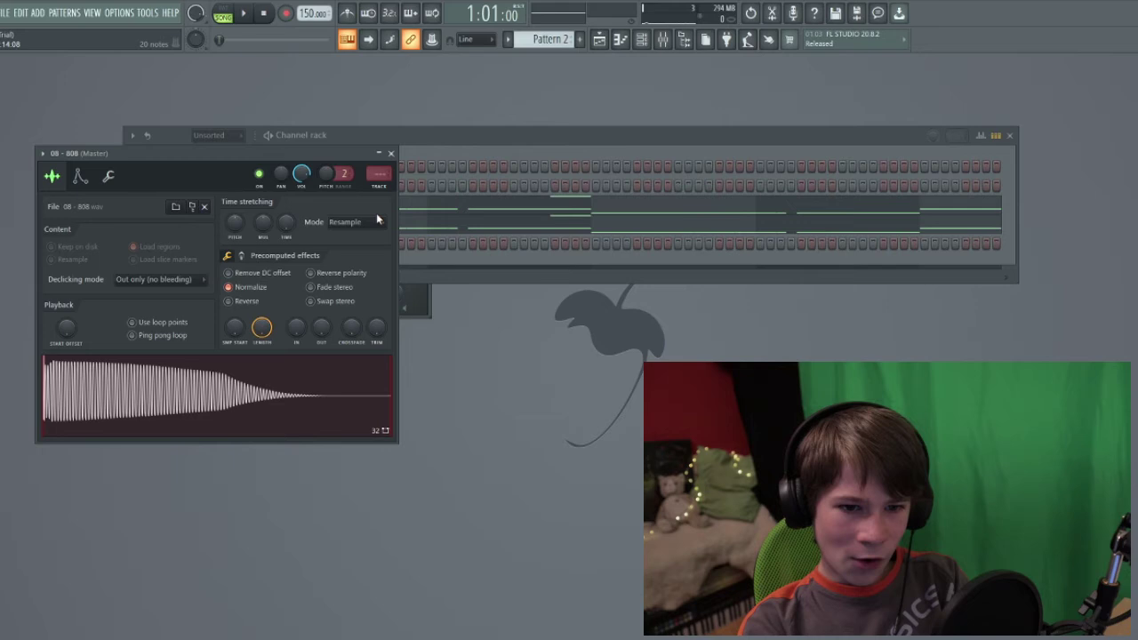
left_click(373, 222)
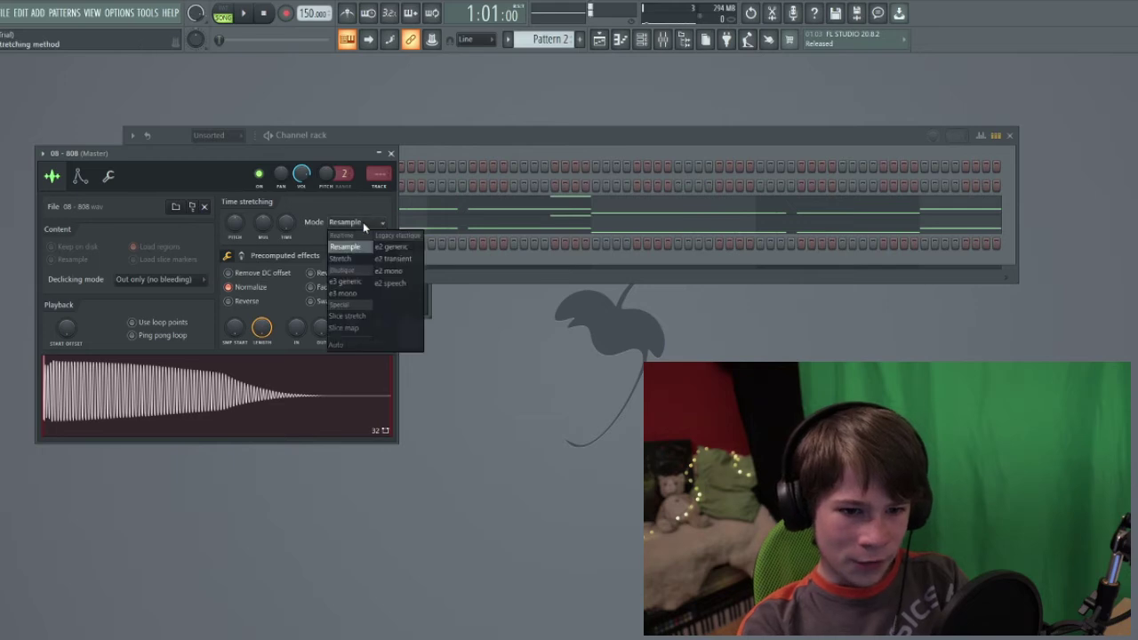
left_click(349, 258)
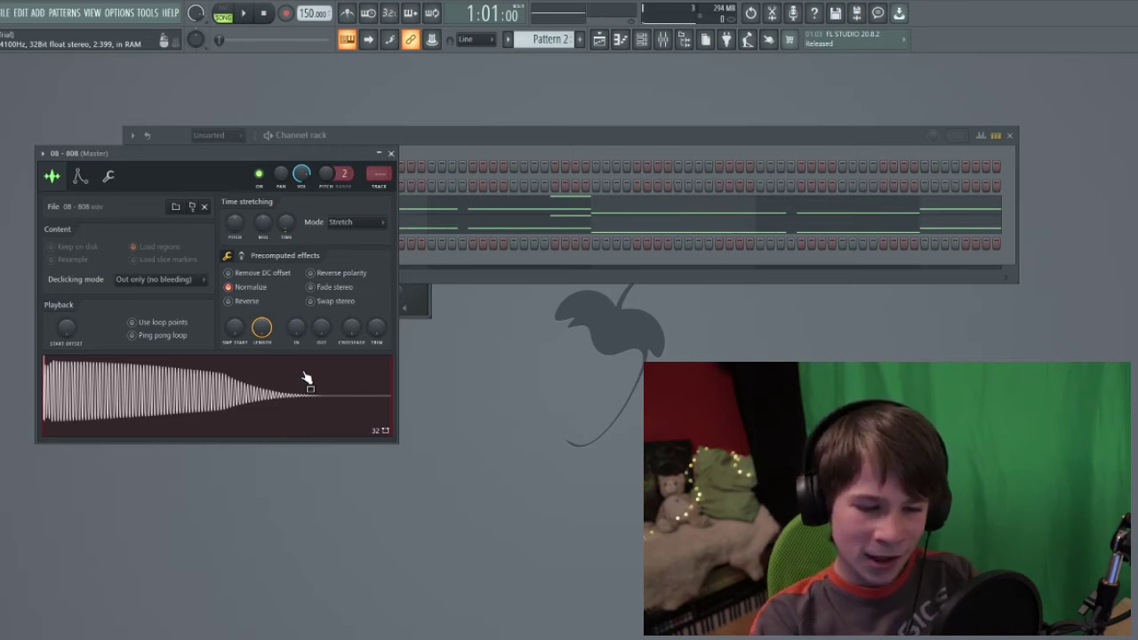
Open the bass sample in the audio editor, detect its pitch regions to identify the root note, and close the editor.
right_click(381, 429)
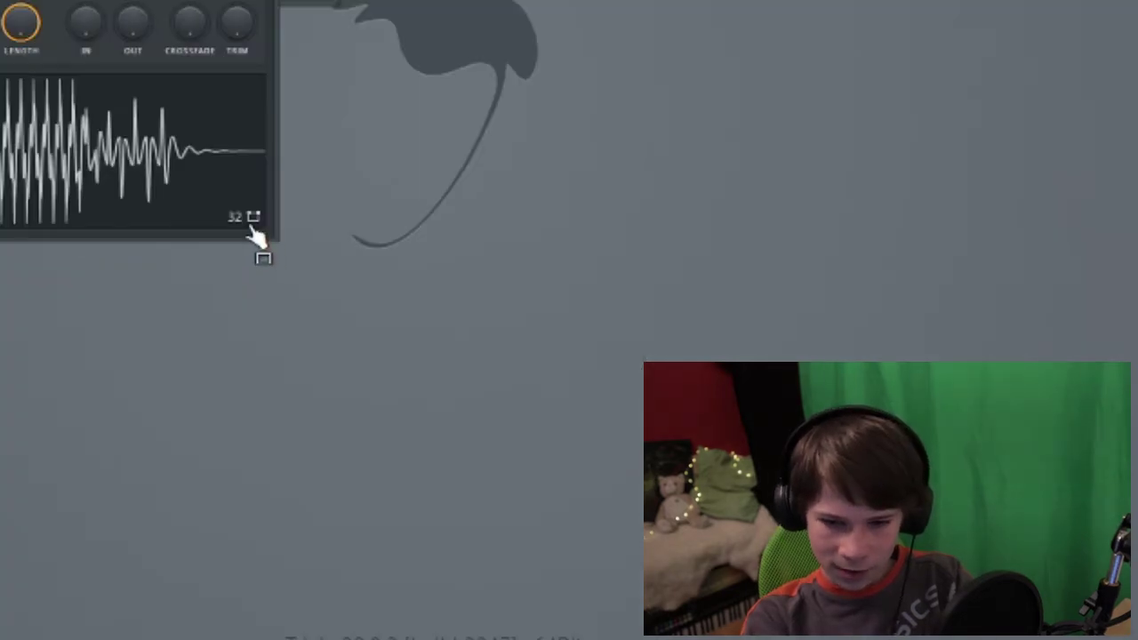
right_click(252, 231)
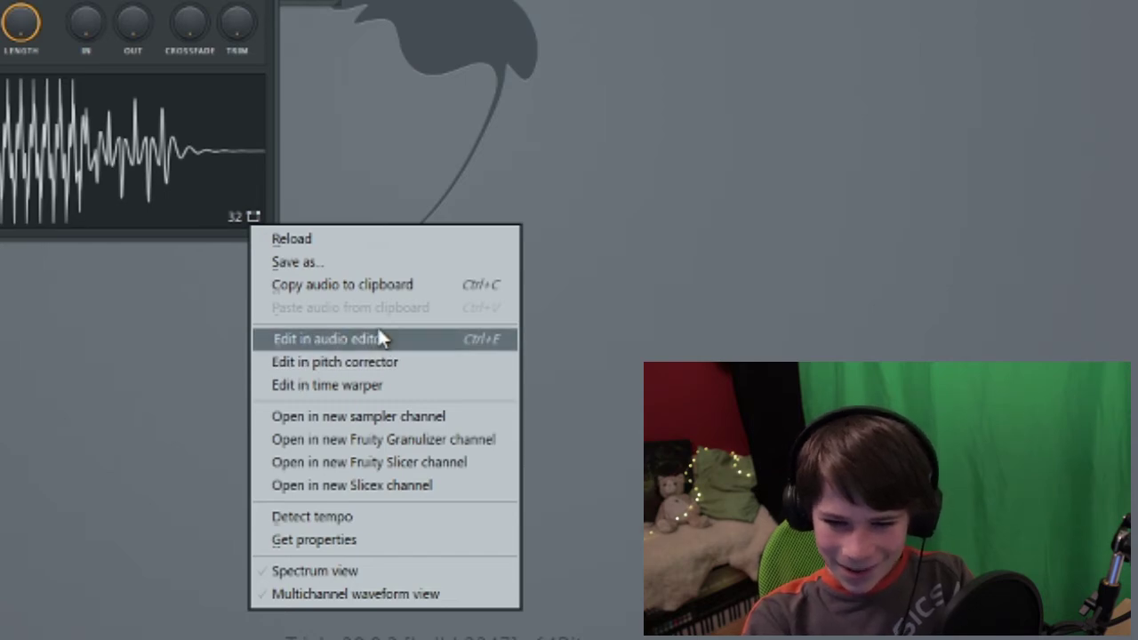
left_click(381, 339)
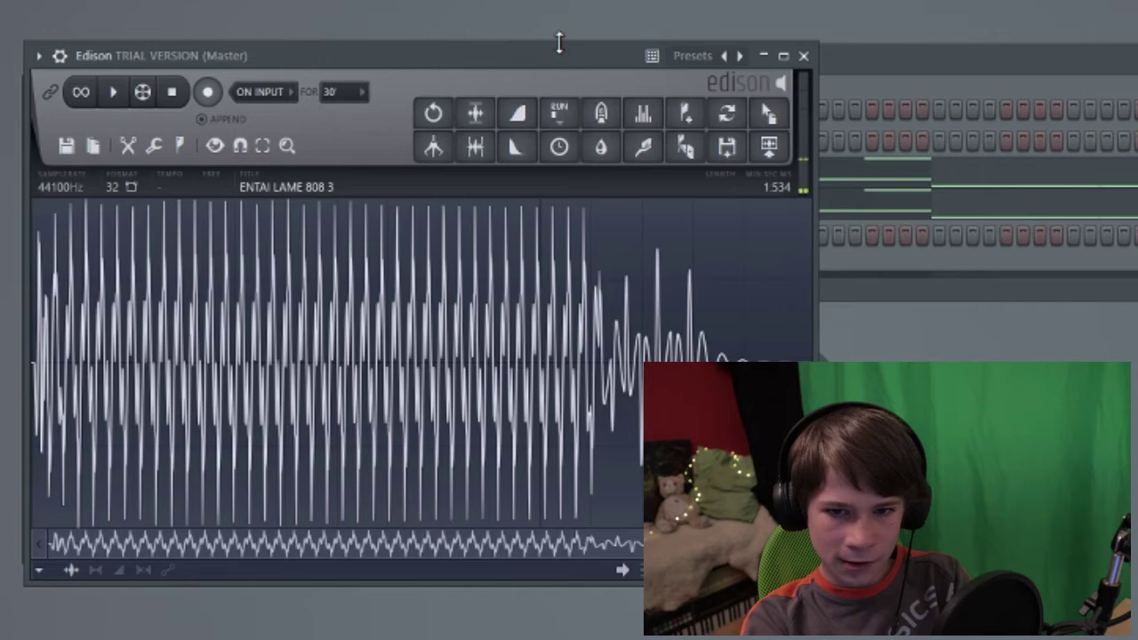
left_click_drag(560, 42, 544, 6)
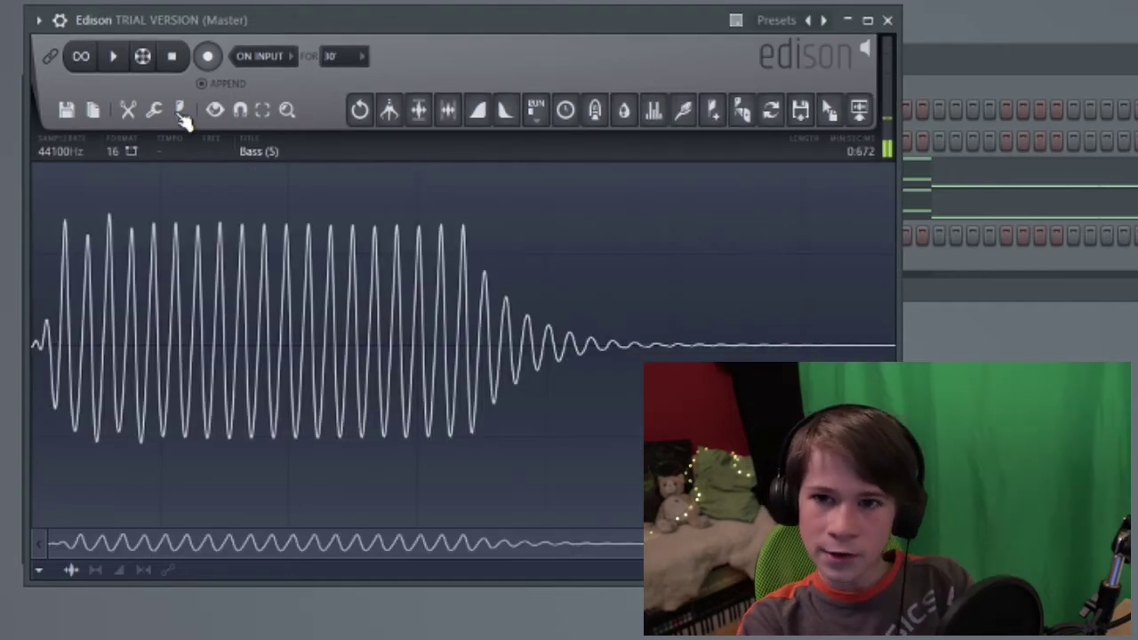
left_click(182, 111)
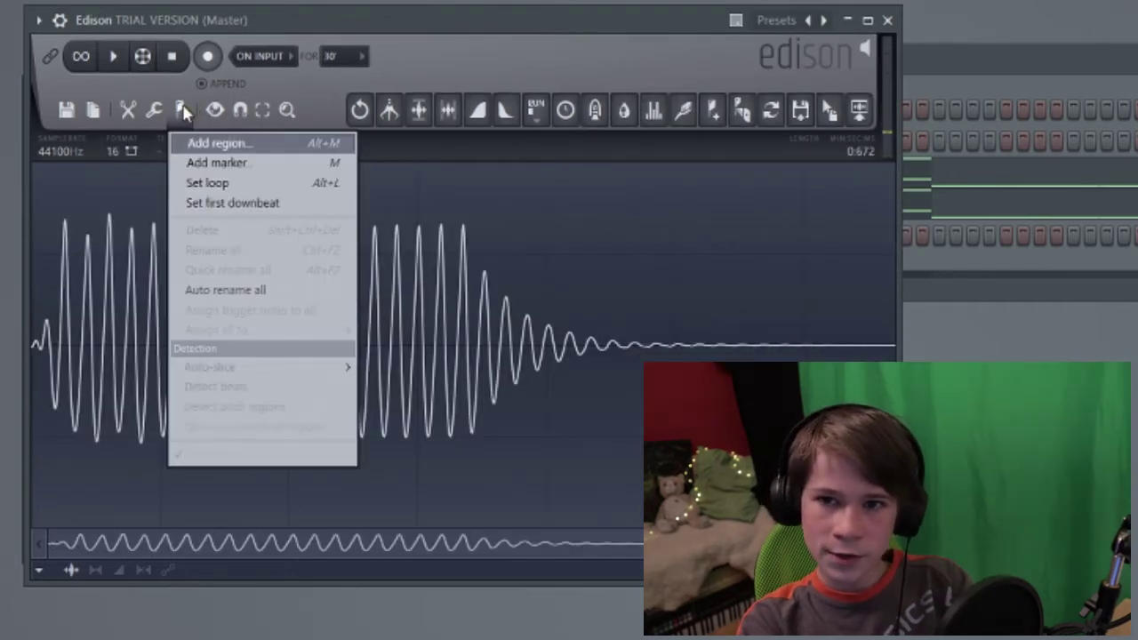
left_click(293, 406)
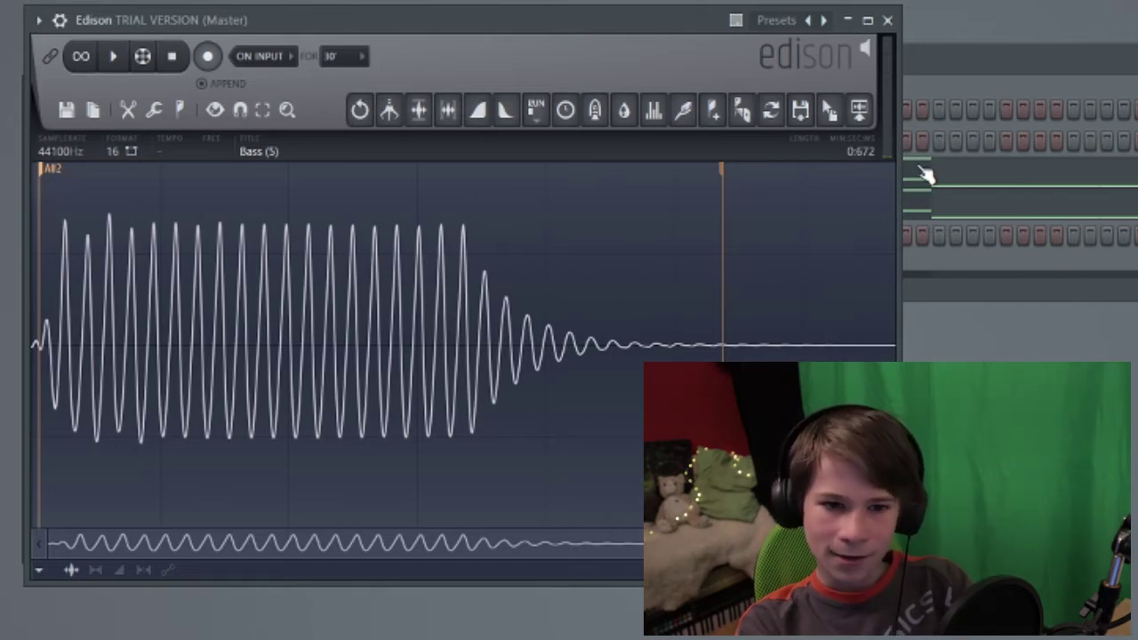
left_click(887, 20)
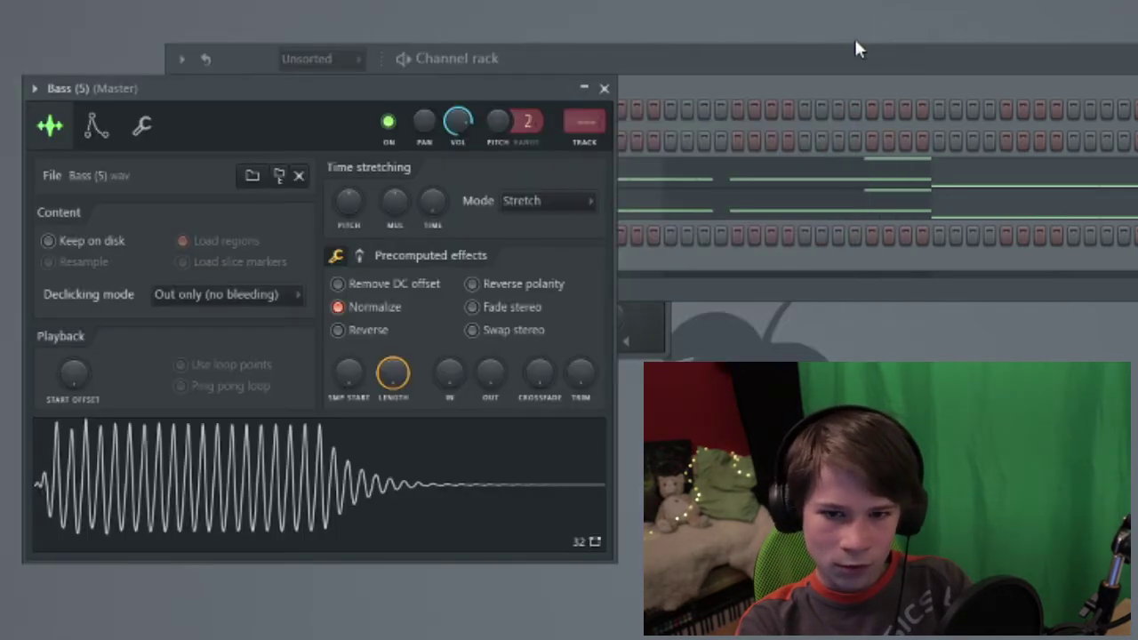
Set the Bass (5) channel's root note to A#4 and close its settings.
left_click(142, 127)
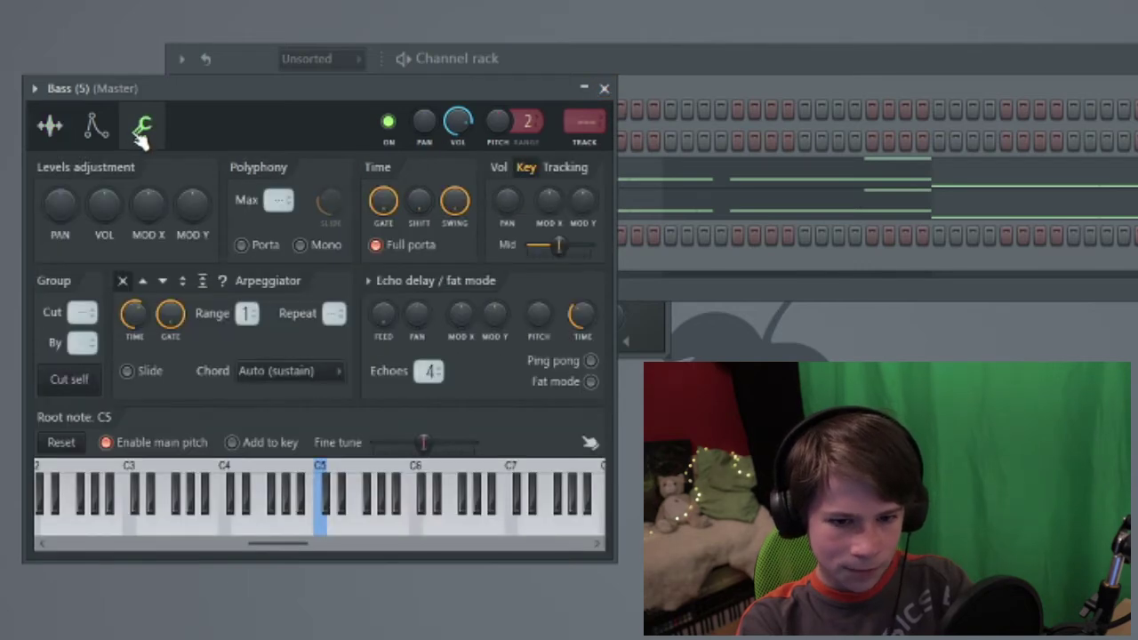
right_click(304, 502)
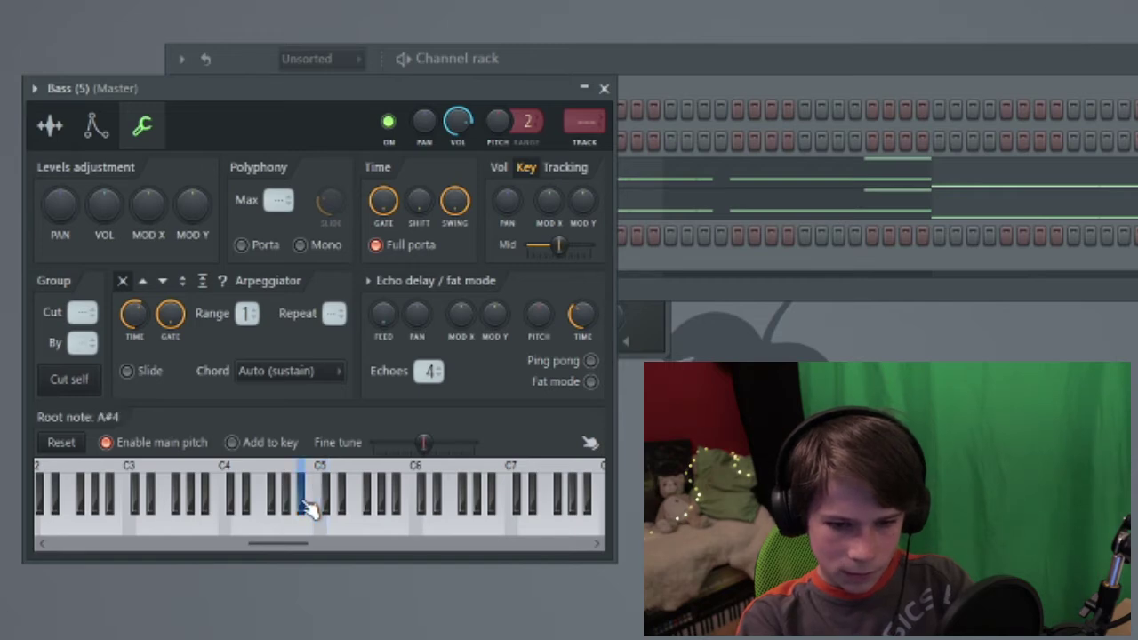
left_click(606, 89)
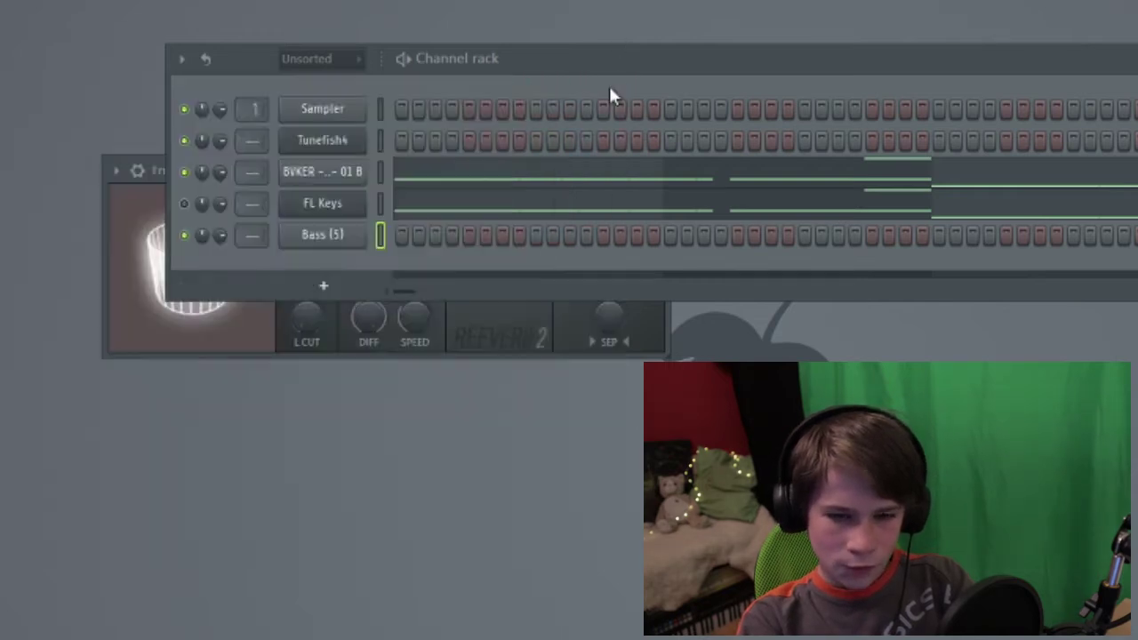
Route the Bass (5) channel to mixer track 3 and close its settings.
left_click(351, 239)
left_click(50, 125)
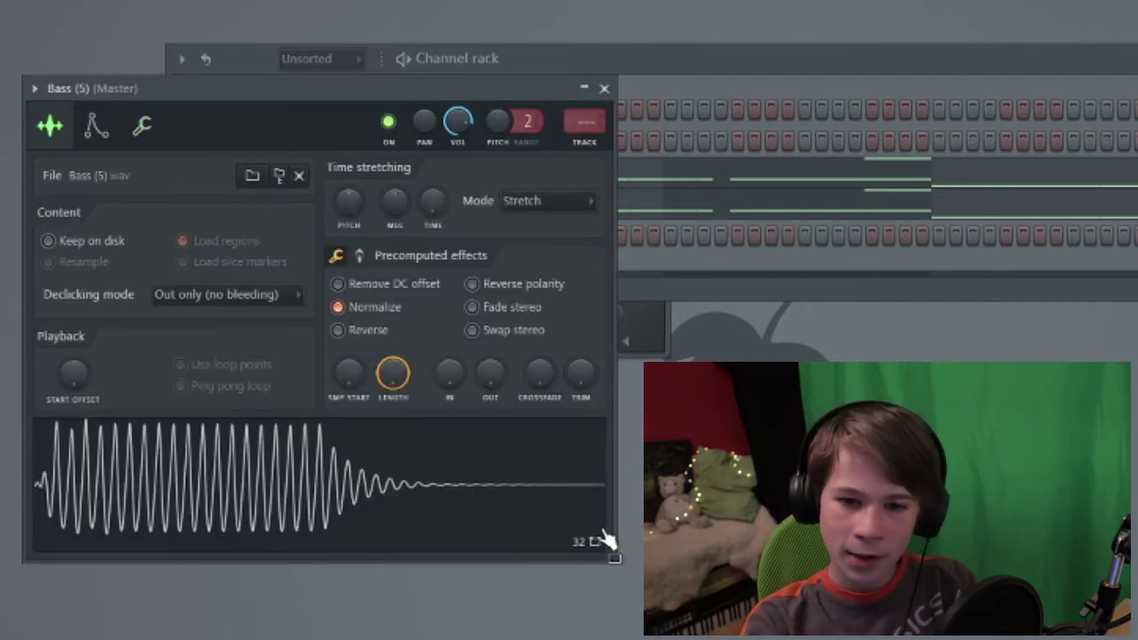
scroll(595, 120, "up", 2)
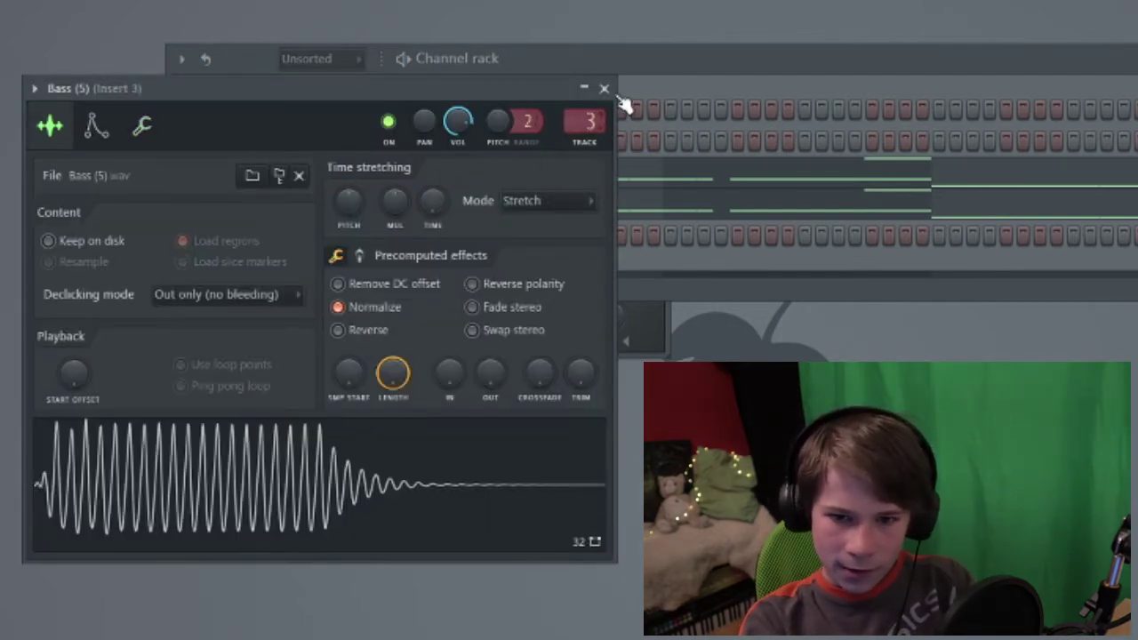
left_click(603, 88)
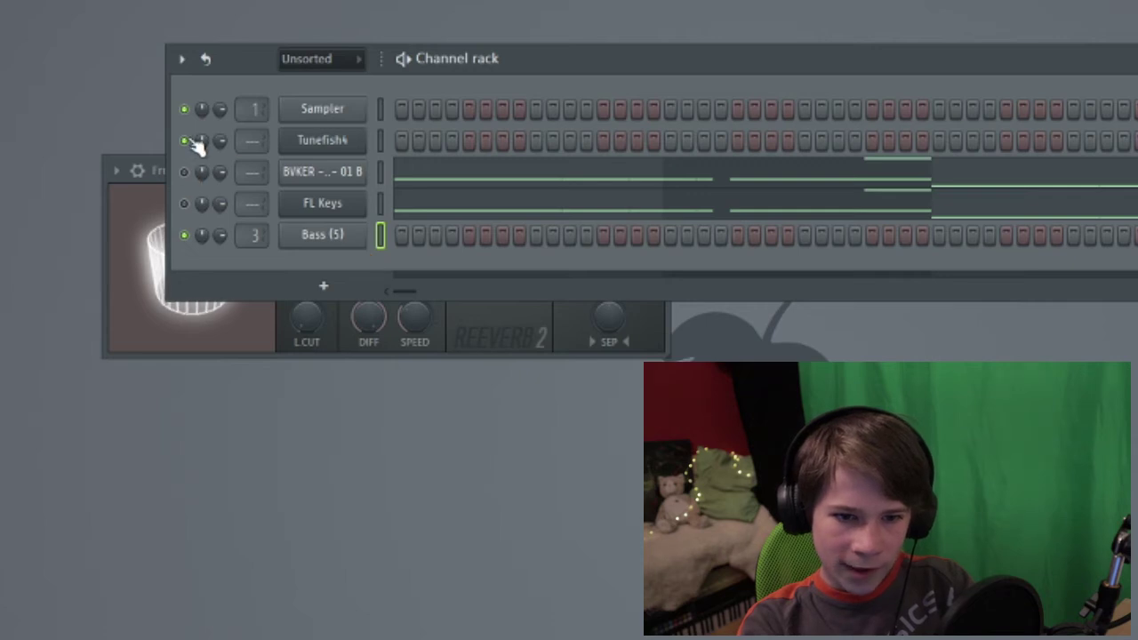
Play Pattern 2 repeatedly to check the pitch of the Bass (5) channel in the Tuner on mixer insert 3.
key("space")
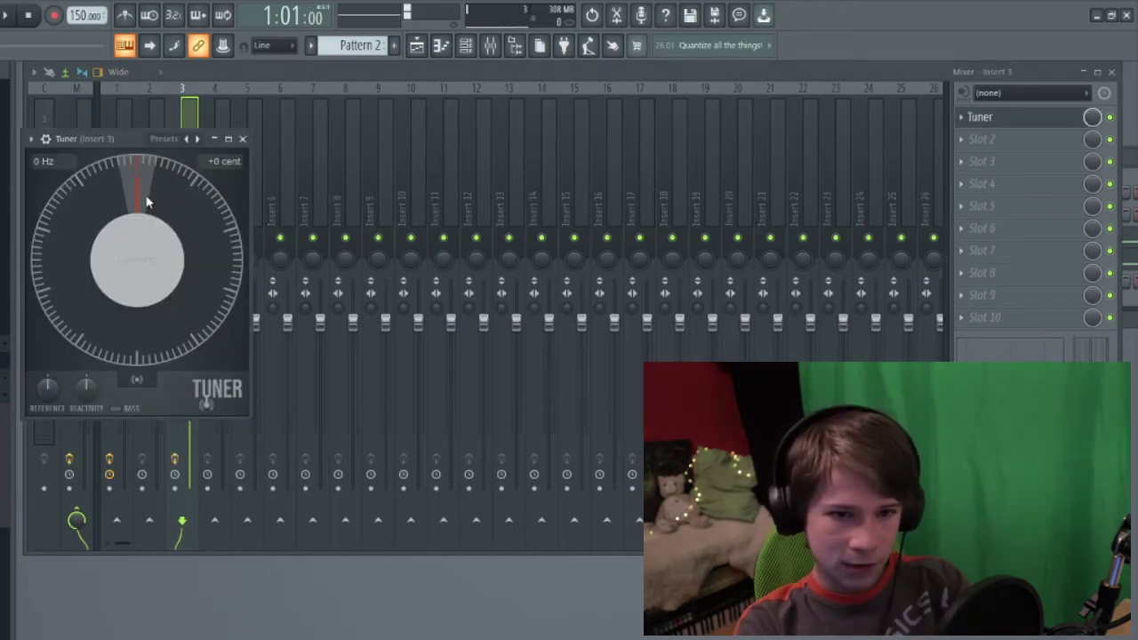
left_click(9, 16)
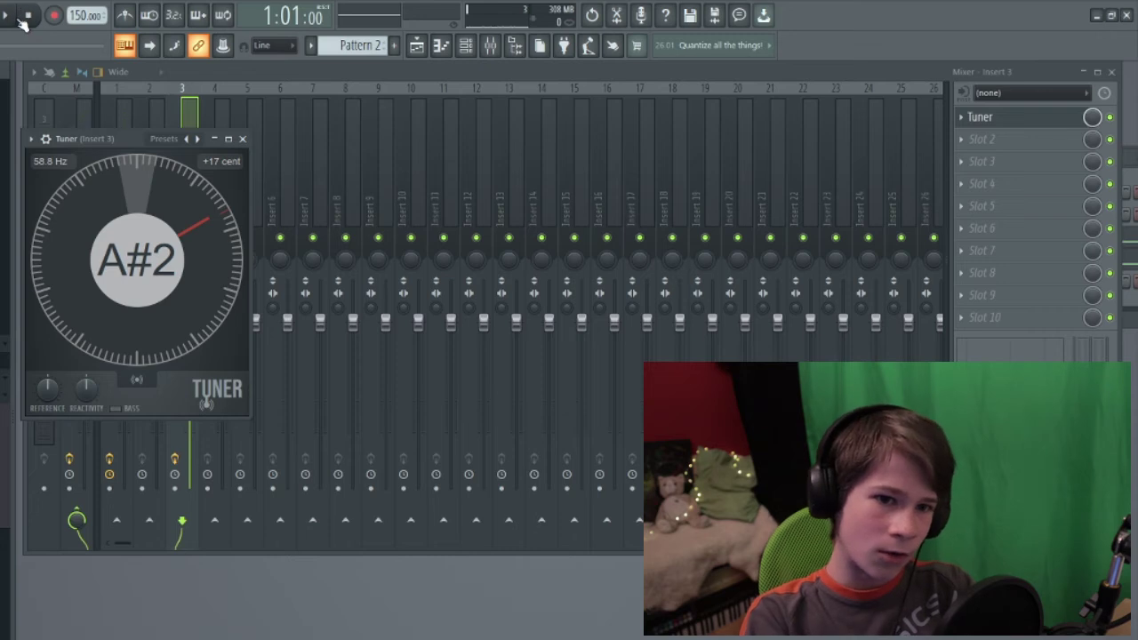
left_click(6, 16)
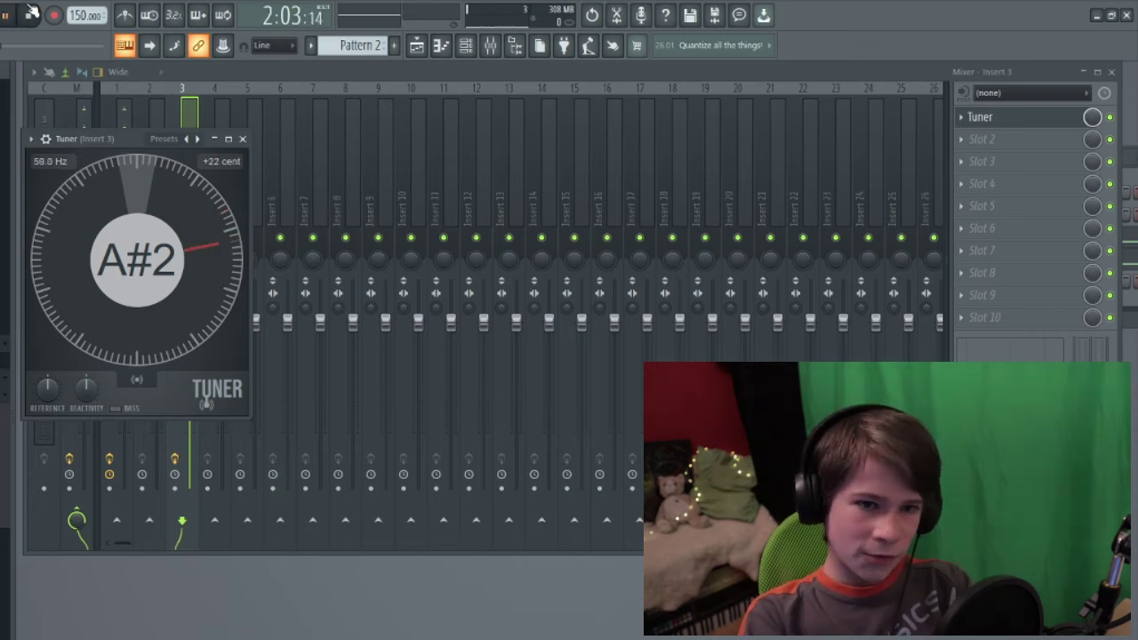
left_click(28, 15)
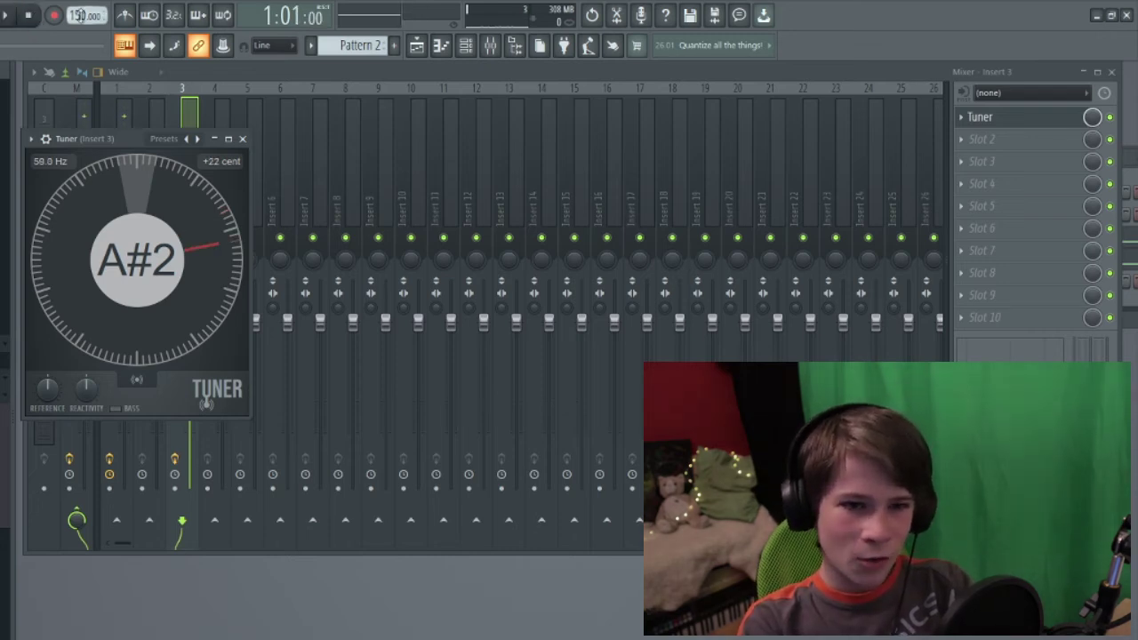
left_click(8, 16)
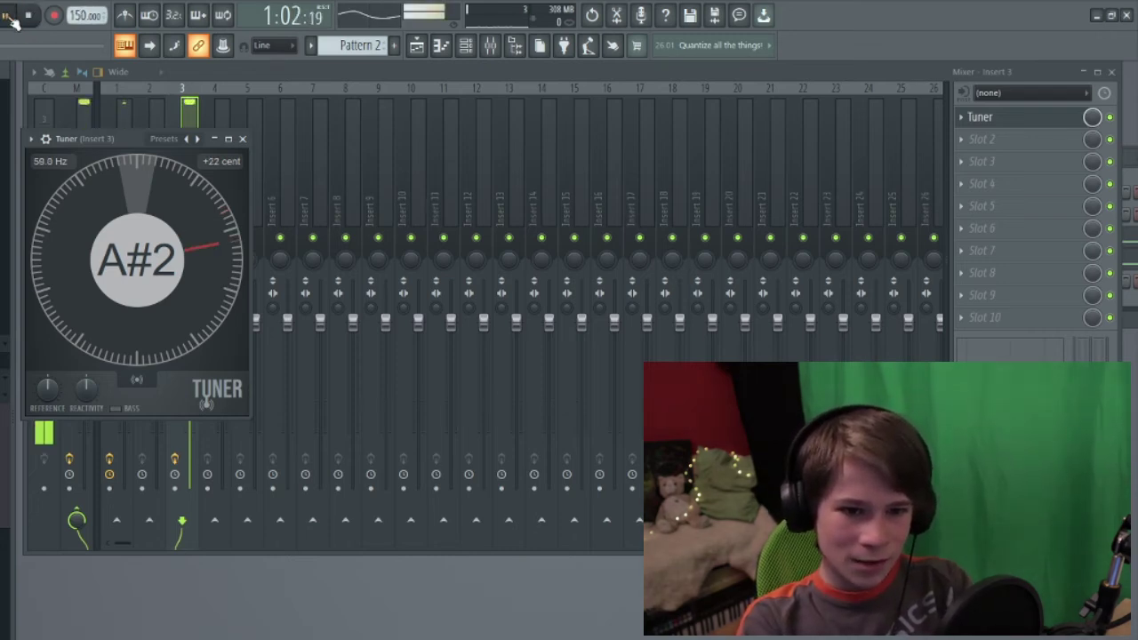
left_click(29, 17)
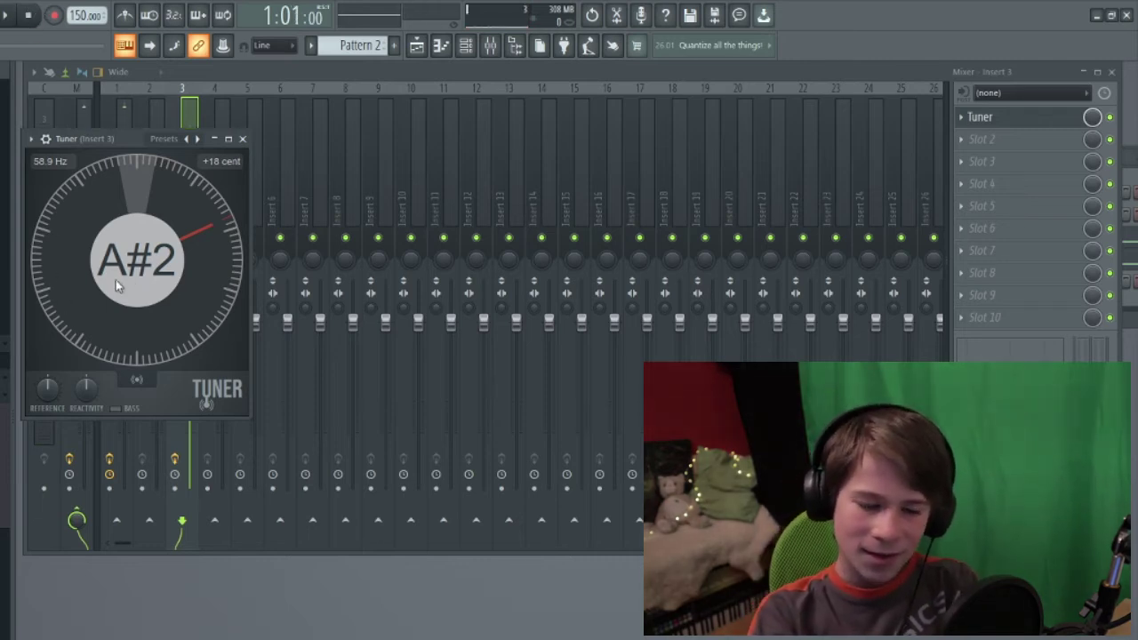
left_click(8, 16)
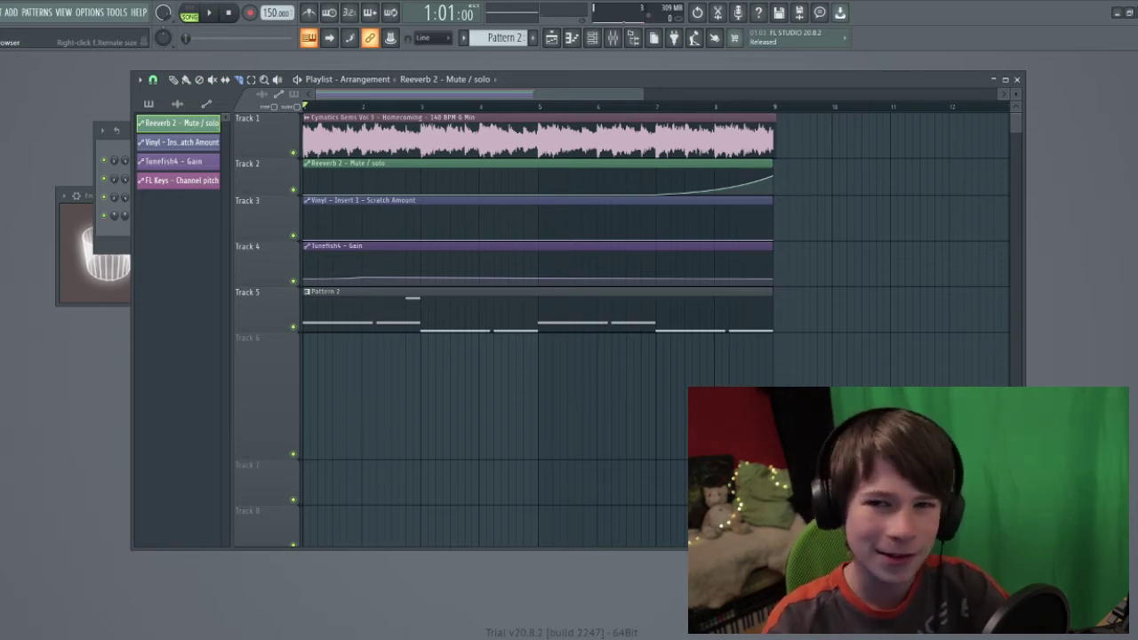
Place Cymatics - Empire Full Drum Loop 5 - 140 BPM from the Empire Hip Hop Sample Pack at the start of playlist track 6.
left_click_drag(0, 178, 172, 193)
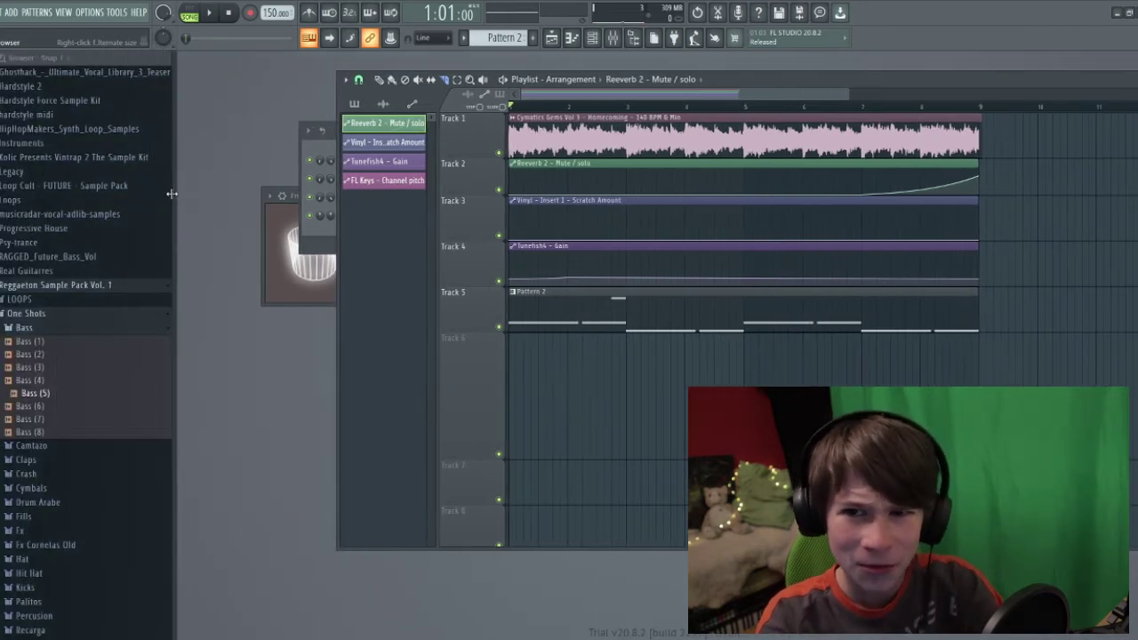
left_click(8, 286)
scroll(12, 258, "up", 5)
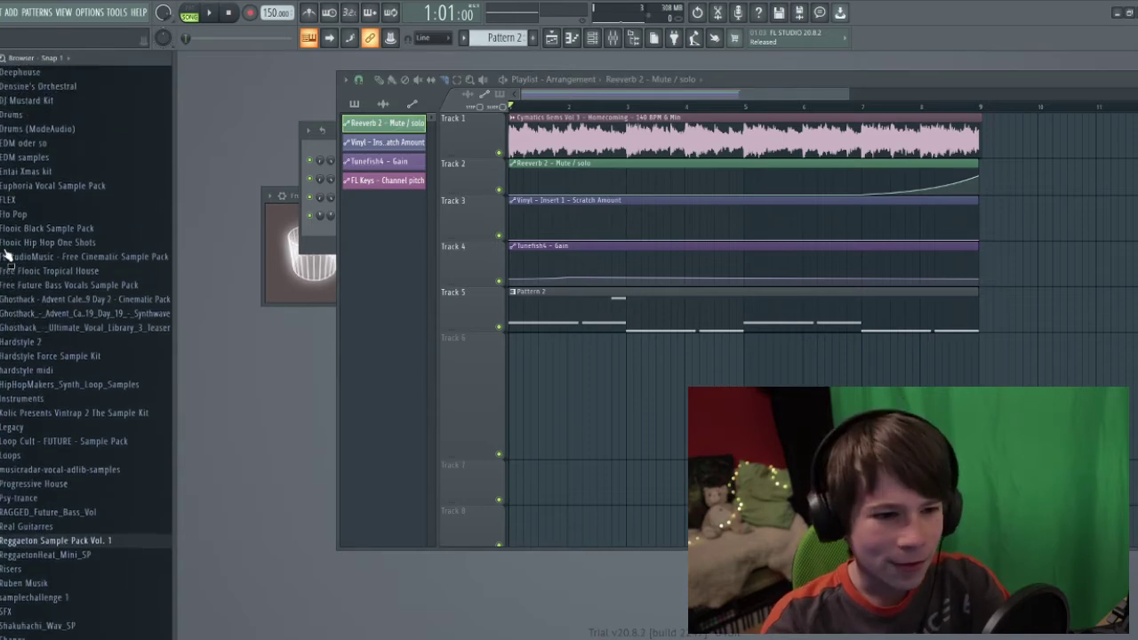
scroll(64, 398, "up", 3)
scroll(58, 356, "up", 5)
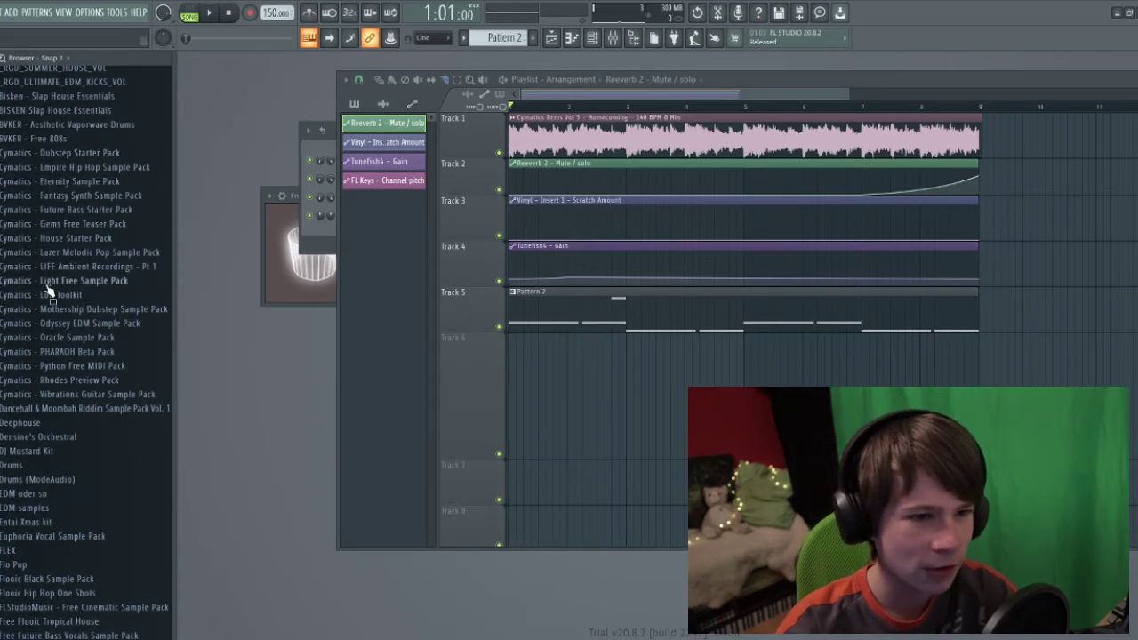
left_click(4, 168)
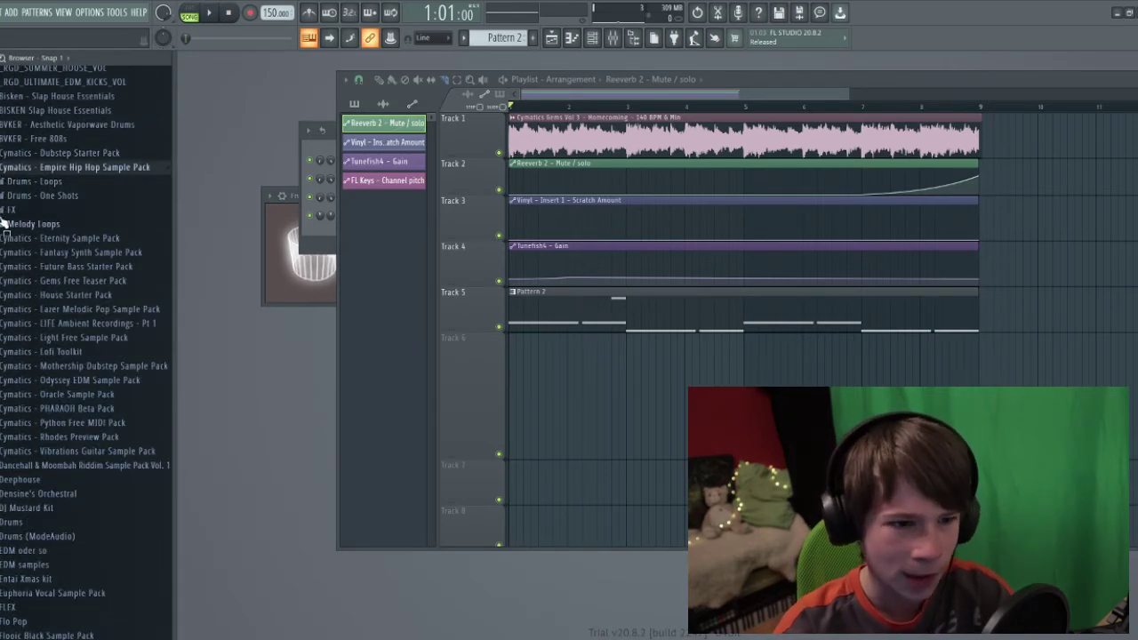
left_click(4, 181)
left_click(9, 195)
left_click_drag(89, 260, 543, 382)
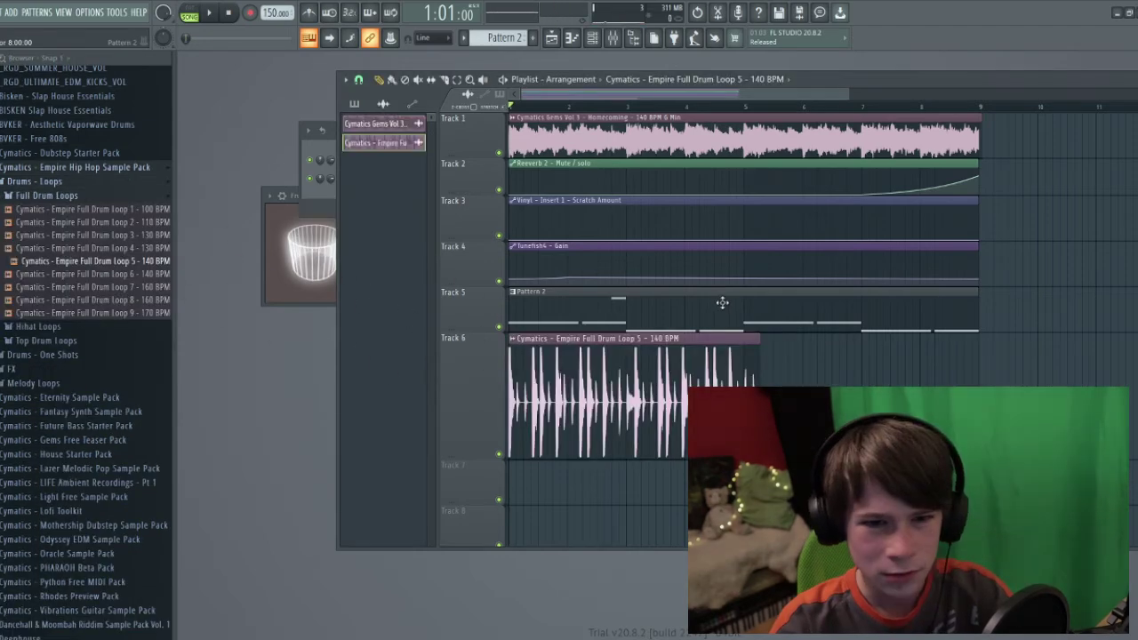
Time-stretch the drum loop clip on track 6 so that it ends exactly at bar 5.
left_click_drag(772, 363, 756, 363)
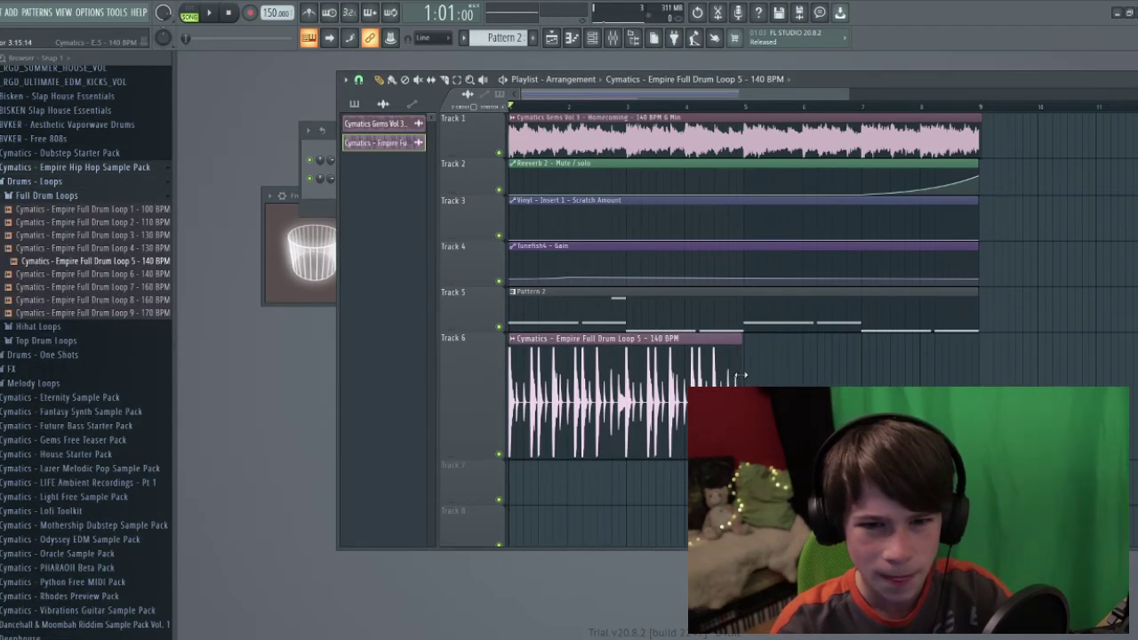
left_click_drag(848, 94, 636, 96)
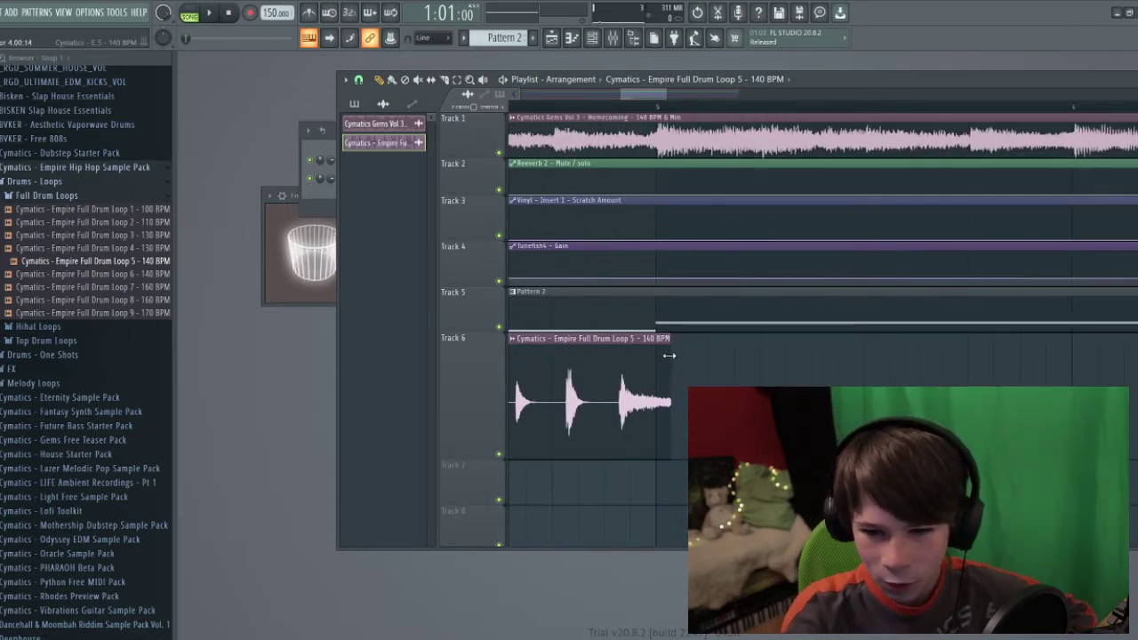
left_click_drag(669, 355, 654, 363)
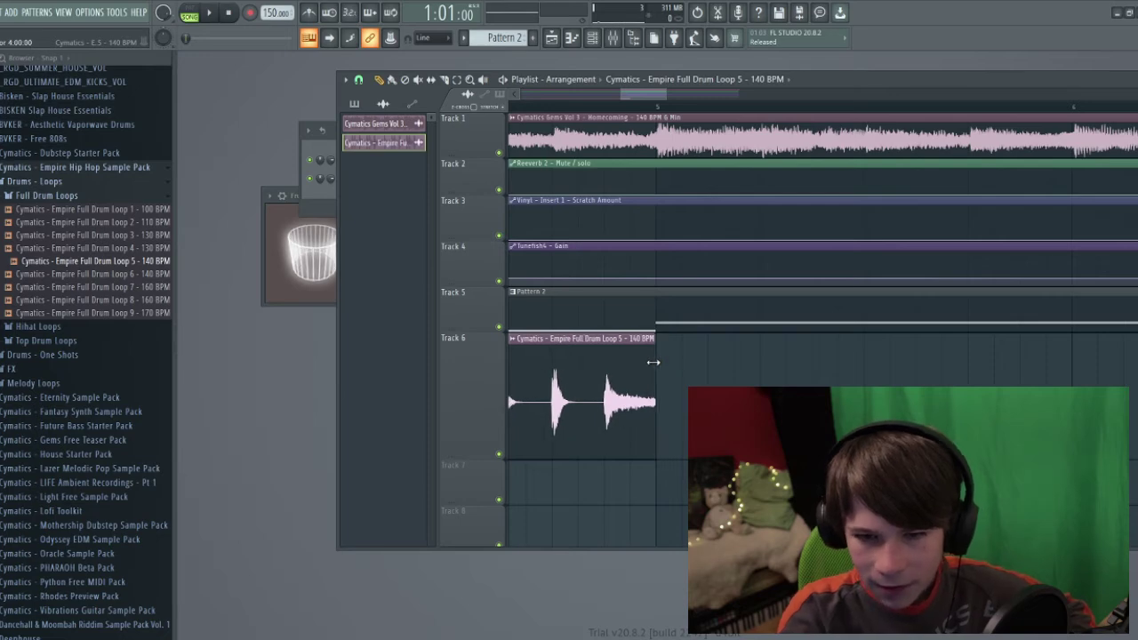
left_click_drag(621, 90, 142, 103)
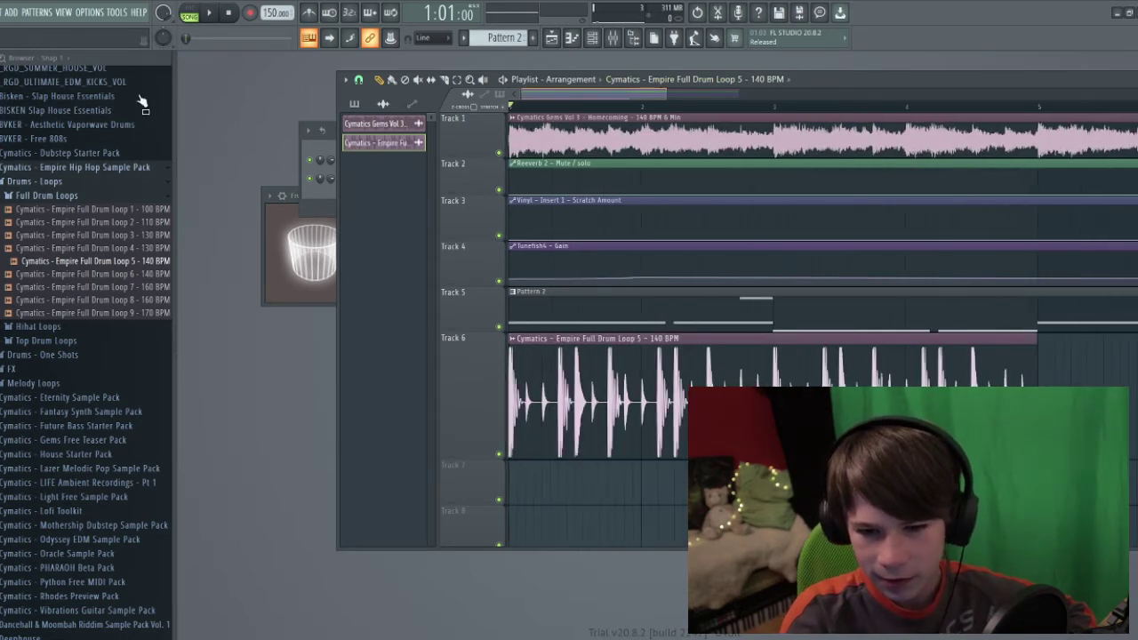
Set the drum loop's time stretching mode to Stretch and close its channel settings.
double_click(706, 339)
left_click(538, 230)
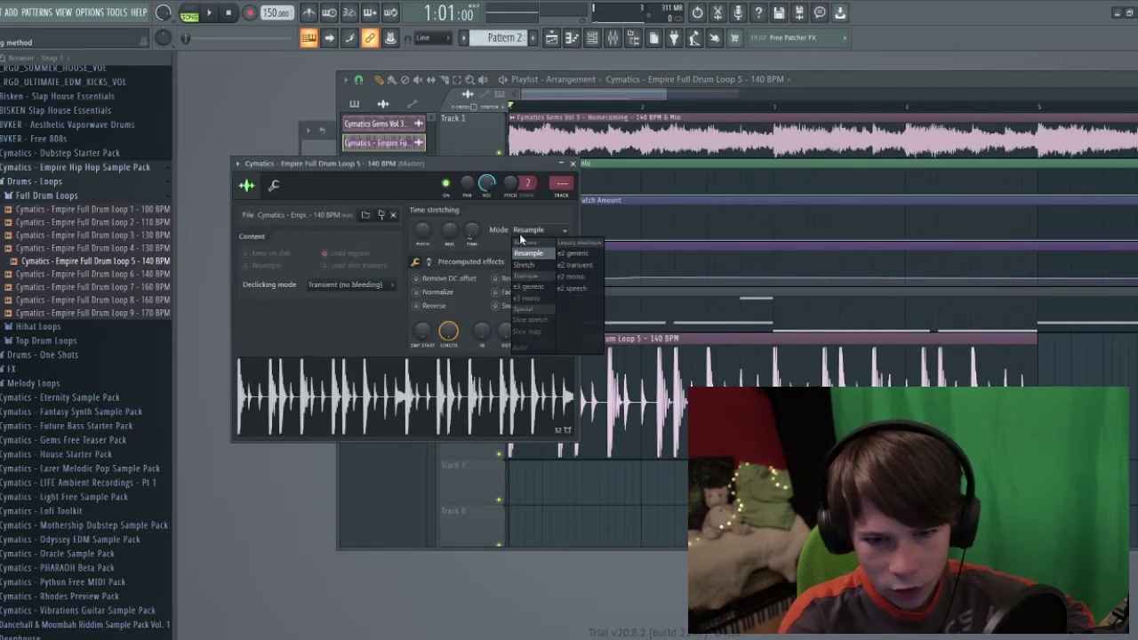
left_click(542, 266)
left_click(572, 163)
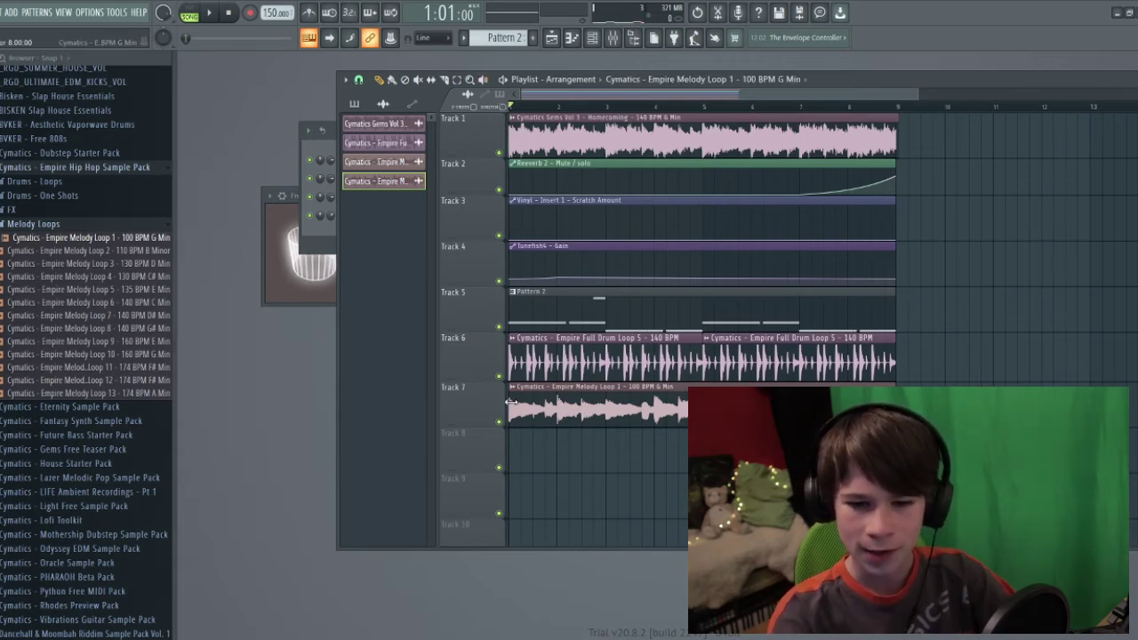
Trim the start of the Empire Melody Loop 1 clip to just before bar 5 and set its declicking mode to Crossfade (bleeding).
left_click_drag(510, 398, 698, 398)
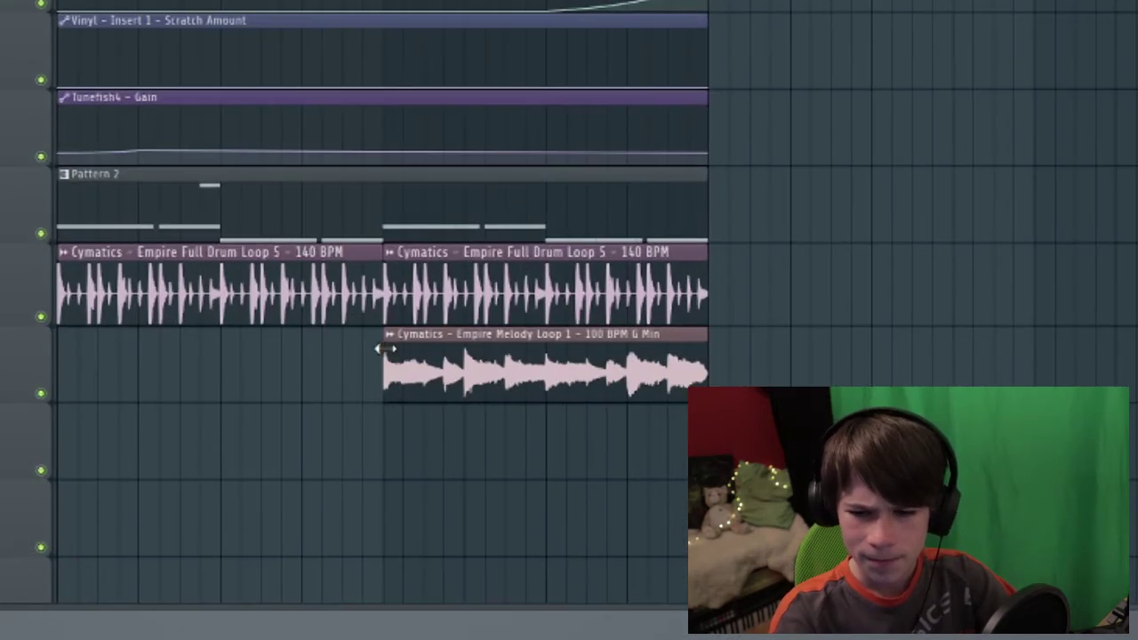
left_click_drag(384, 348, 363, 349)
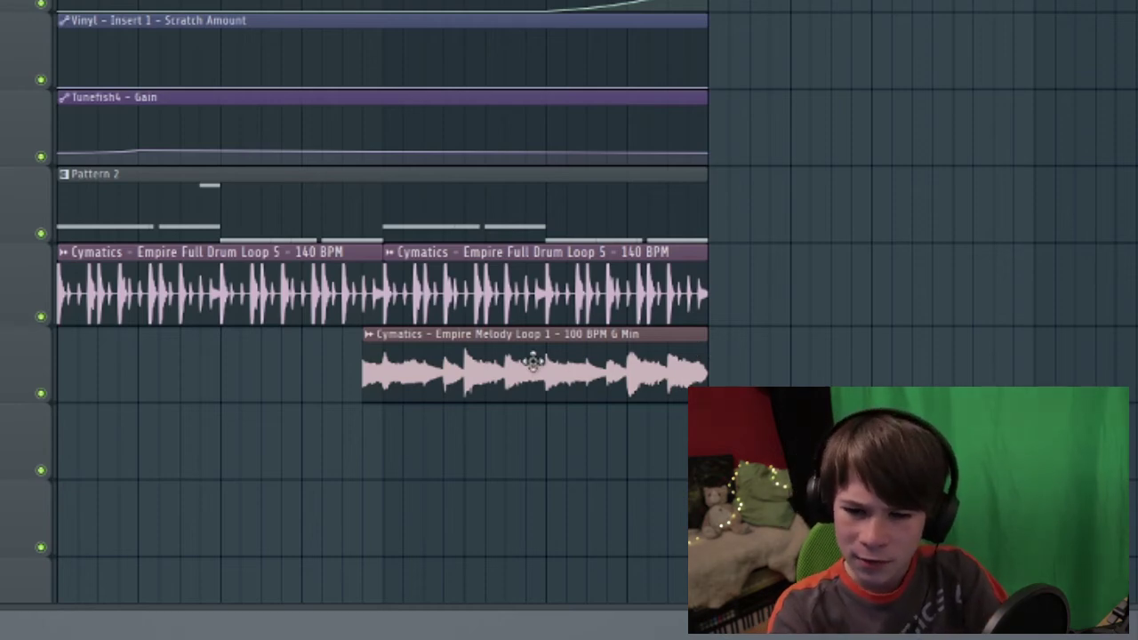
double_click(435, 362)
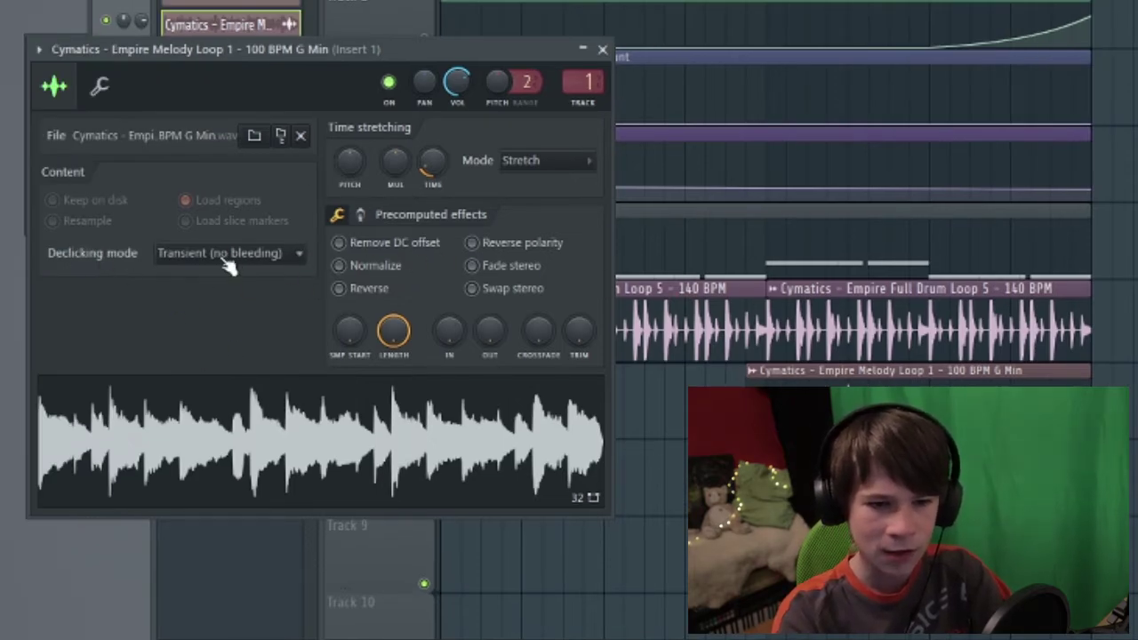
left_click(242, 256)
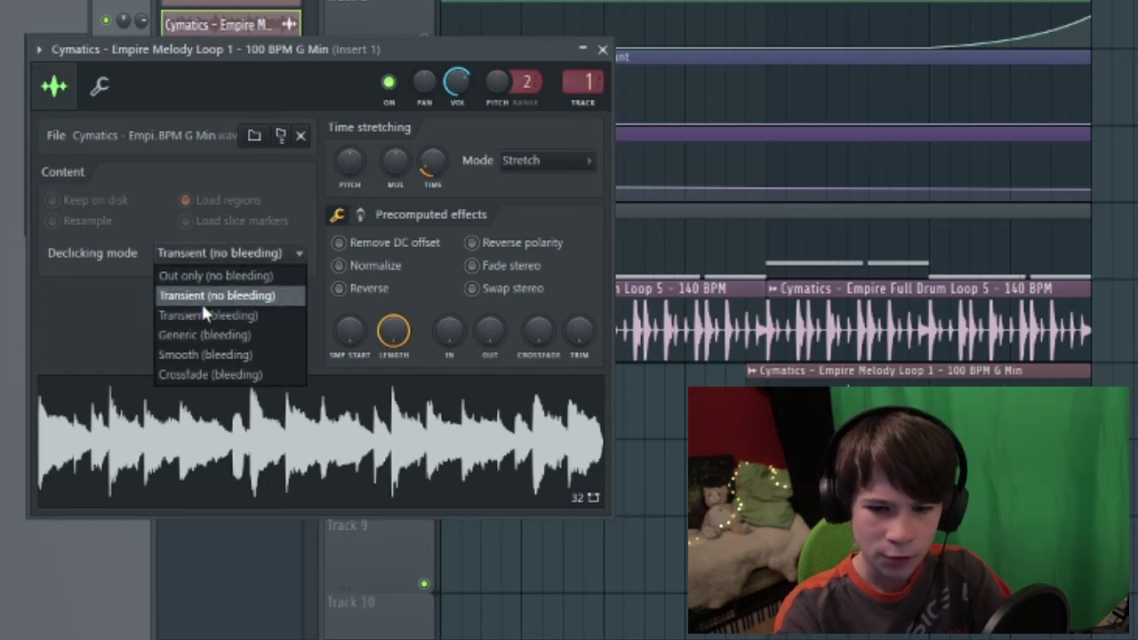
left_click(247, 356)
left_click(220, 253)
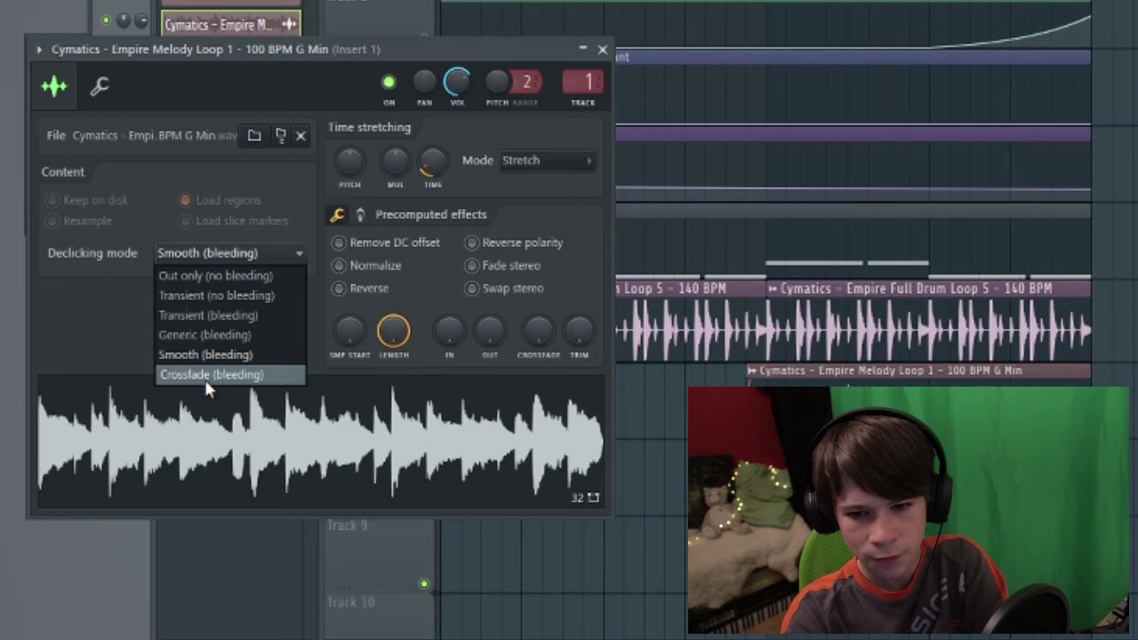
left_click(209, 378)
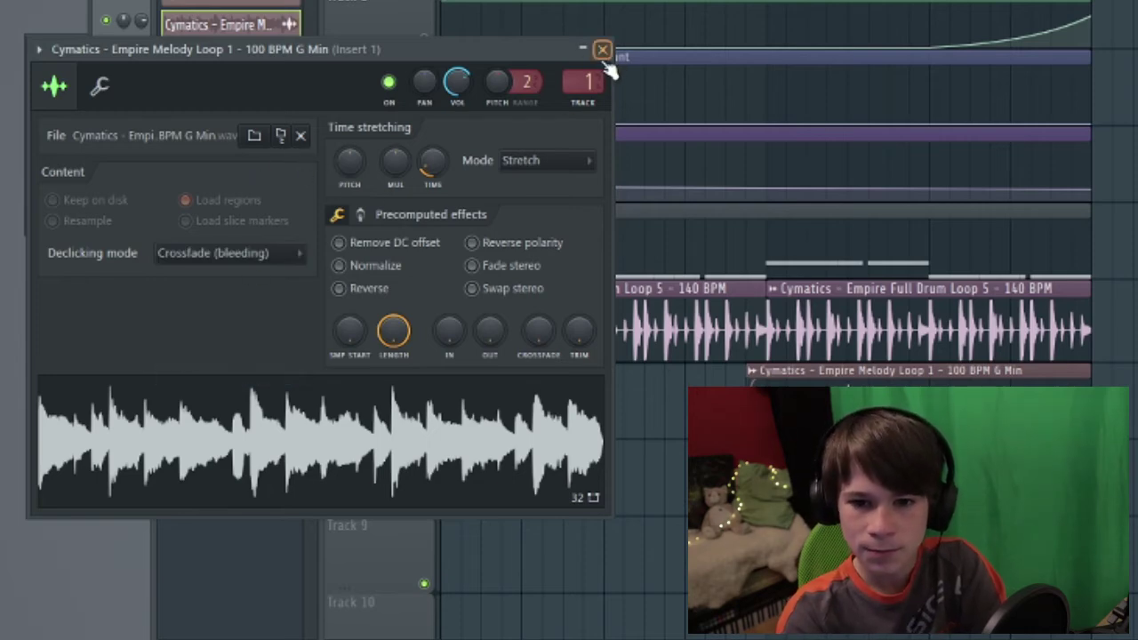
left_click(604, 51)
Fine-tune the melody loop clip's start to just before bar 5 on track 7 and play the transition.
scroll(765, 266, "right", 5)
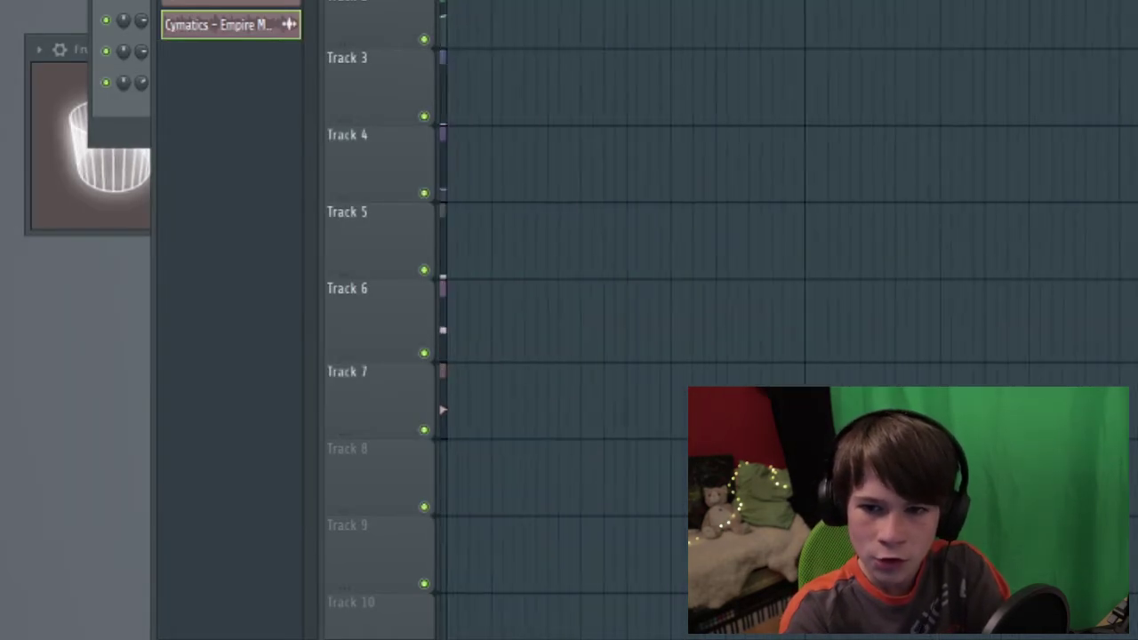
scroll(622, 267, "left", 5)
left_click_drag(447, 394, 579, 395)
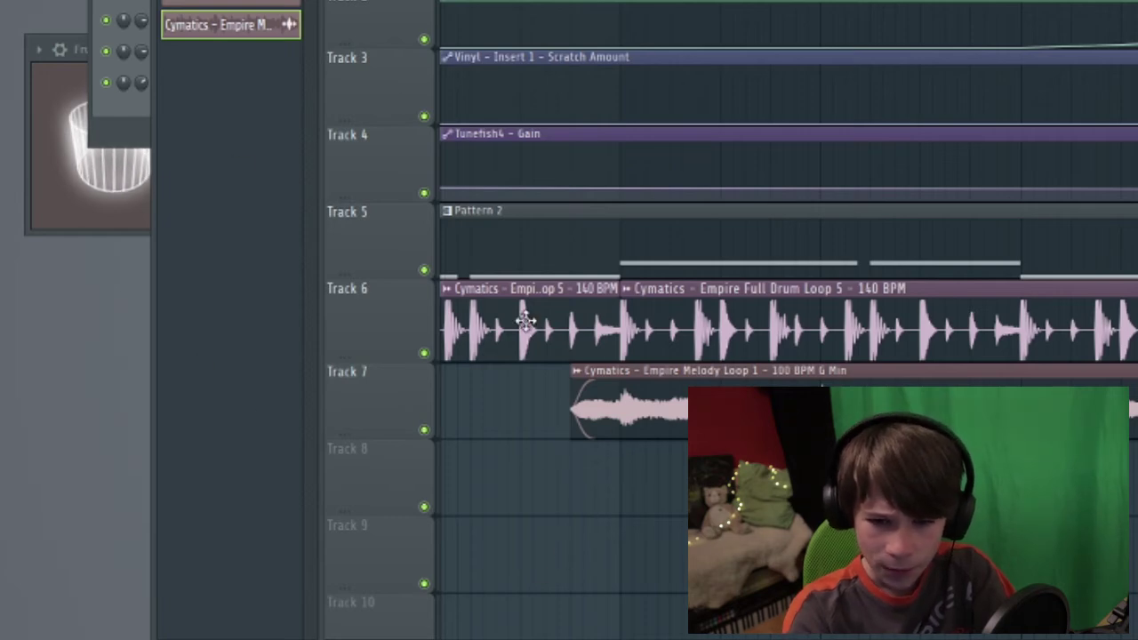
mouse_move(571, 388)
left_mouse_down()
mouse_move(614, 387)
mouse_move(586, 390)
left_mouse_up()
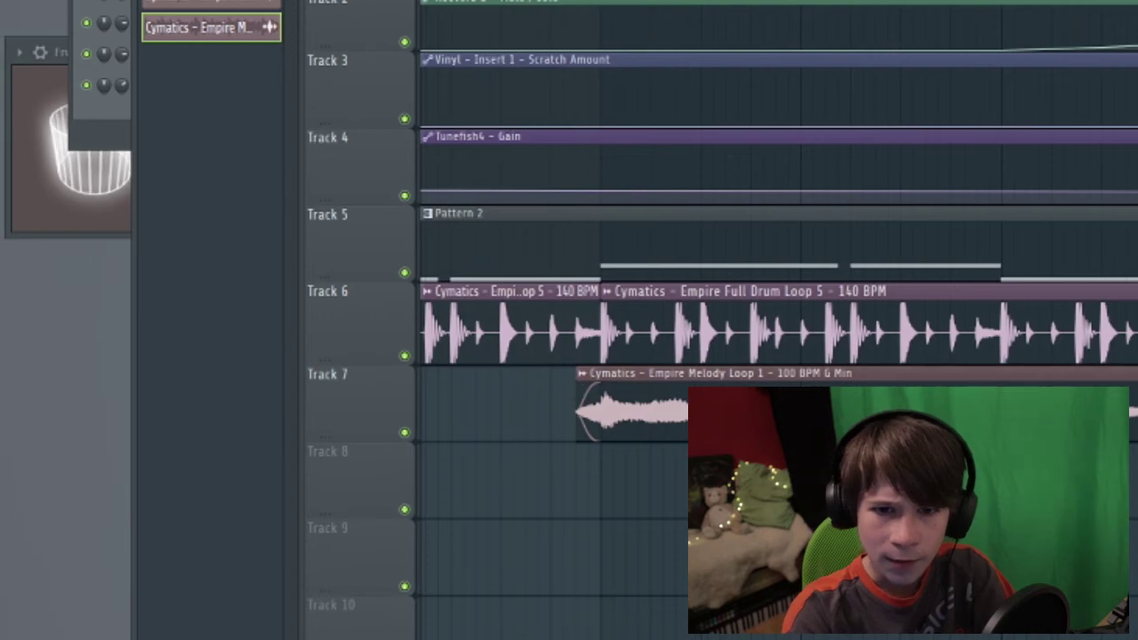
key("space")
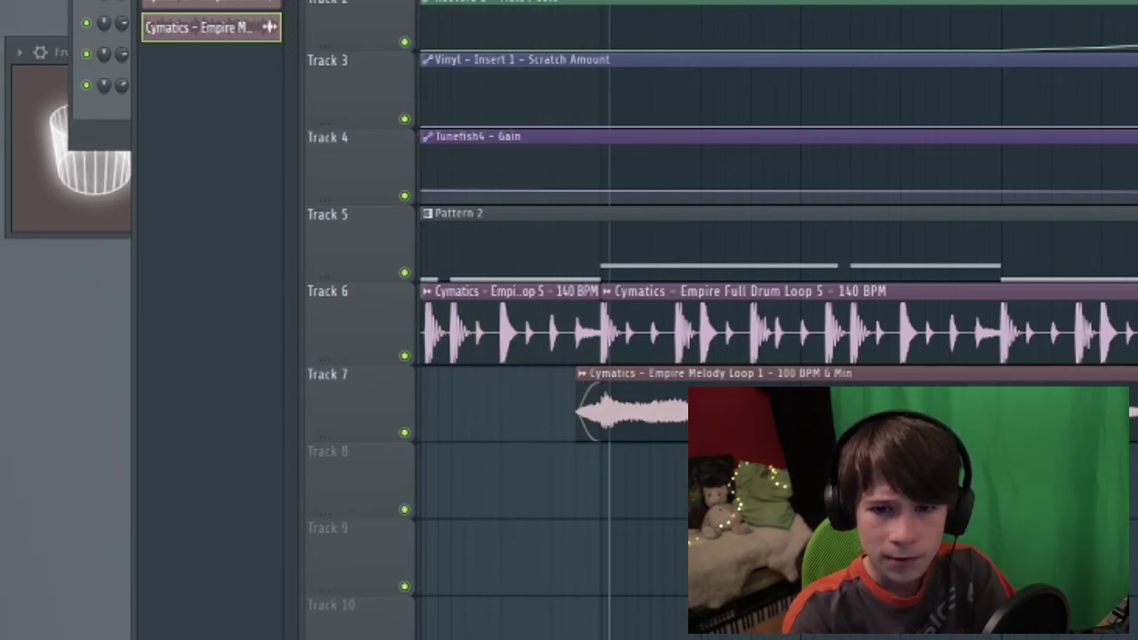
left_click(564, 2)
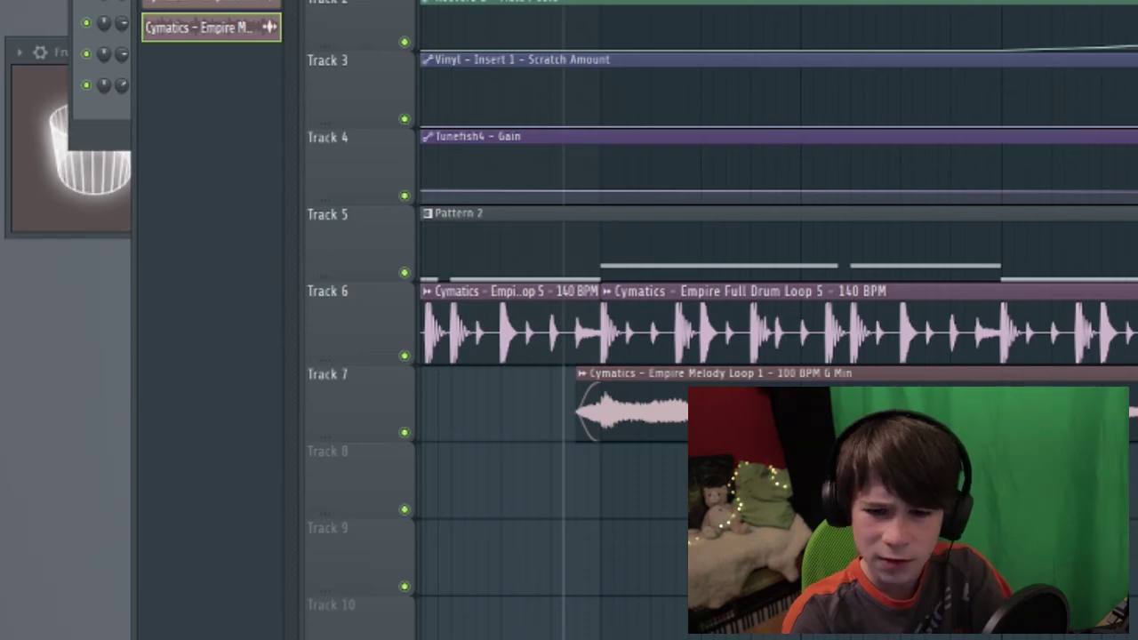
key("space")
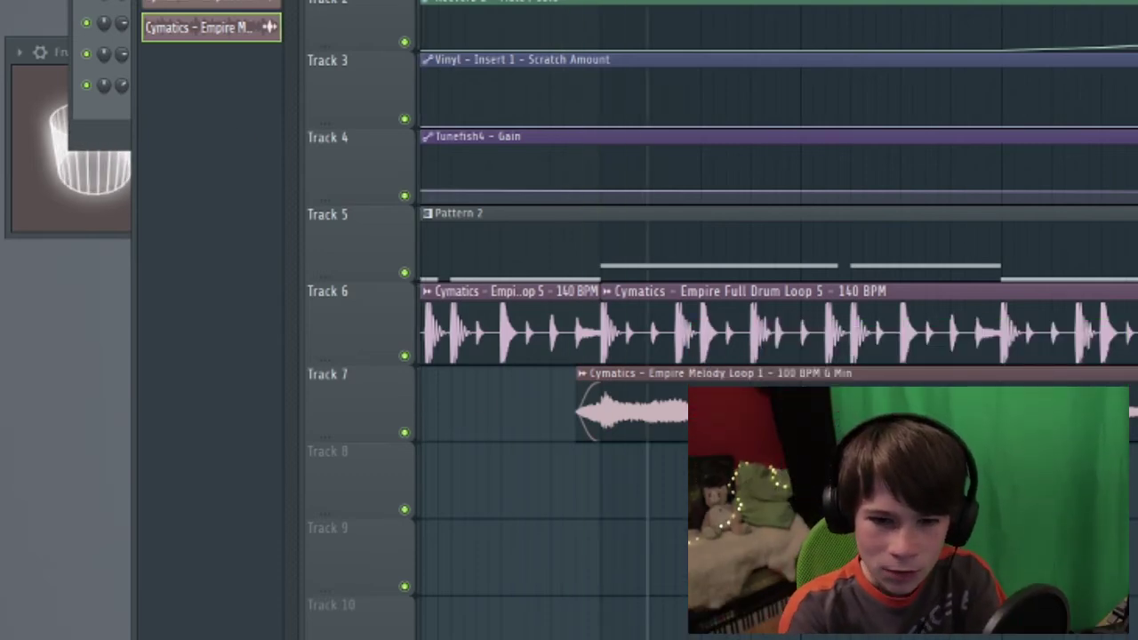
Set the melody loop's declicking mode to Out only (no bleeding) and play the transition into bar 5 for comparison.
double_click(712, 404)
left_click(203, 256)
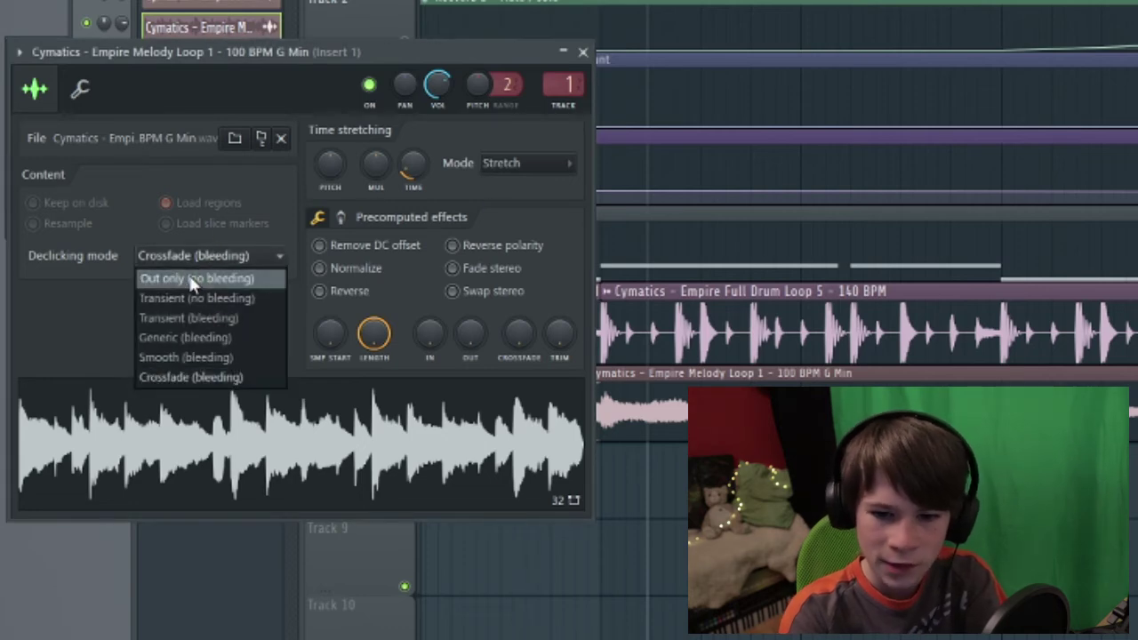
left_click(194, 279)
left_click(498, 2)
key("space")
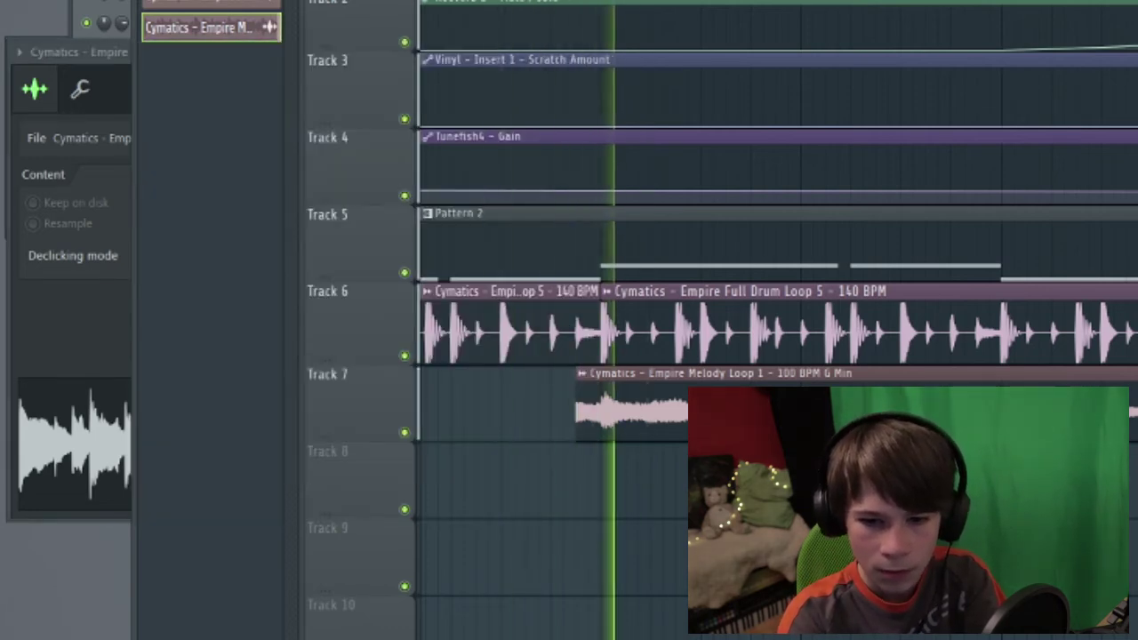
key("space")
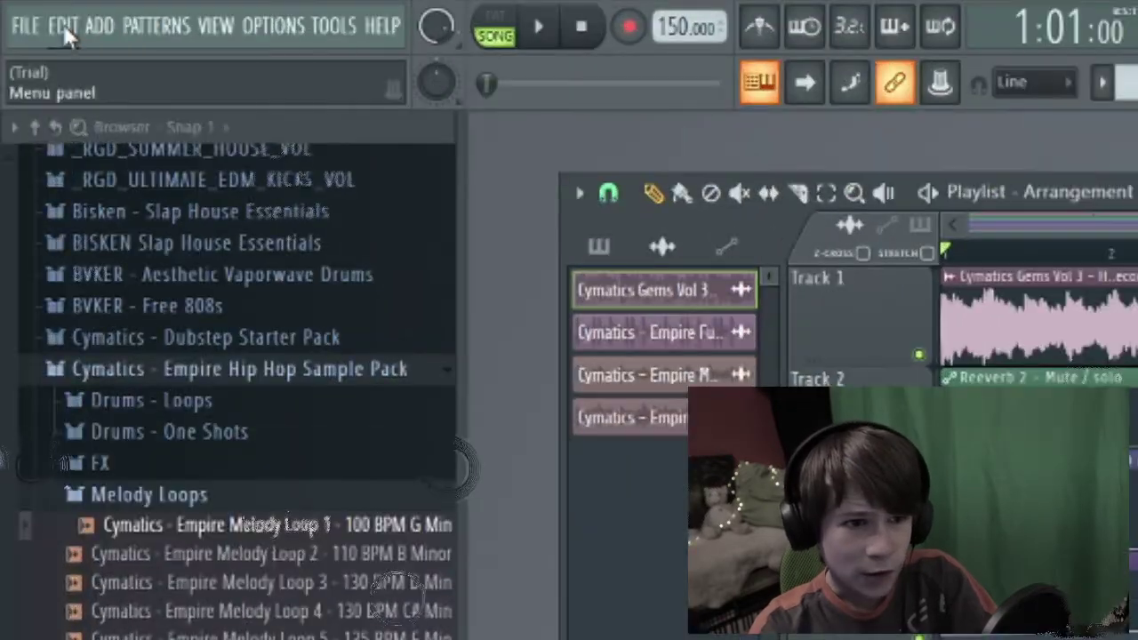
Undo and redo the most recent playlist edits one action at a time.
left_click(62, 24)
left_click(85, 56)
left_click(67, 27)
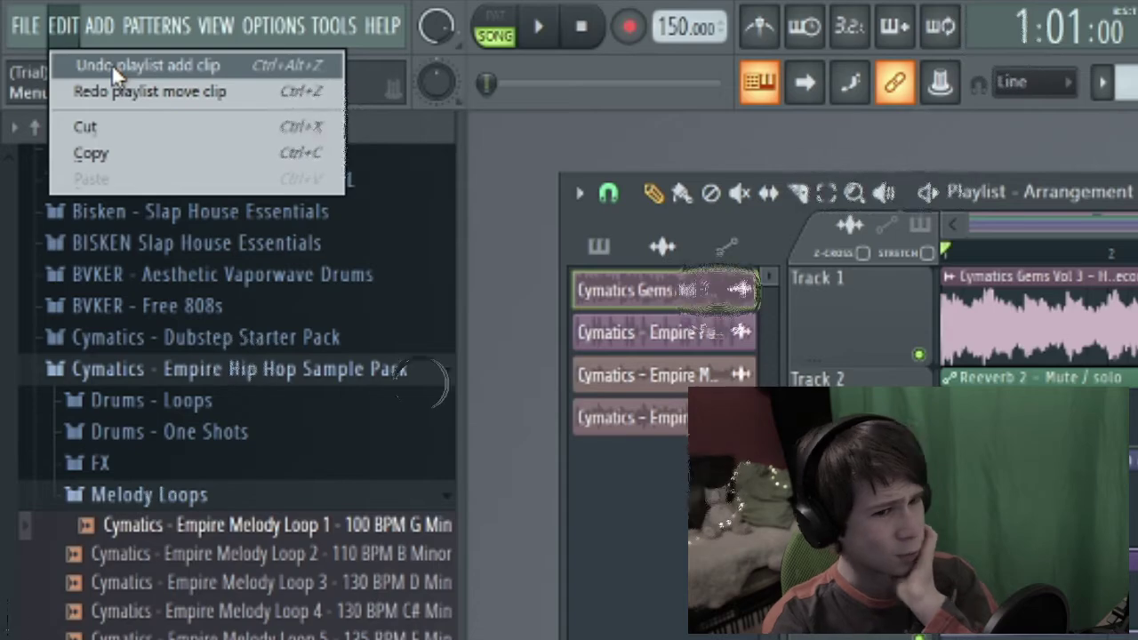
left_click(111, 64)
left_click(62, 27)
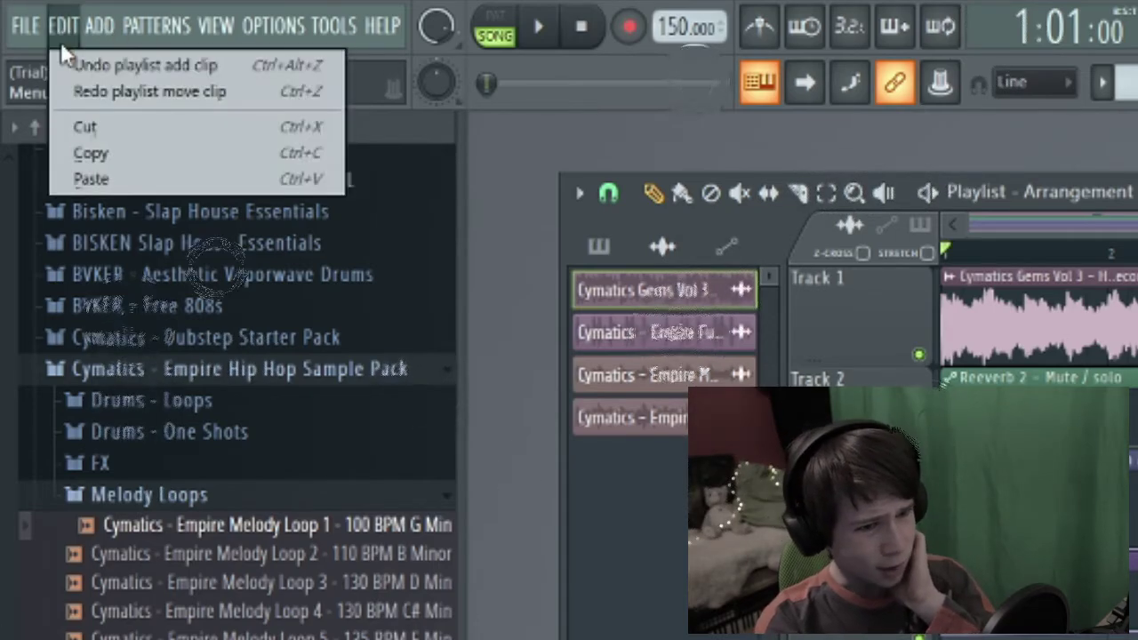
left_click(65, 56)
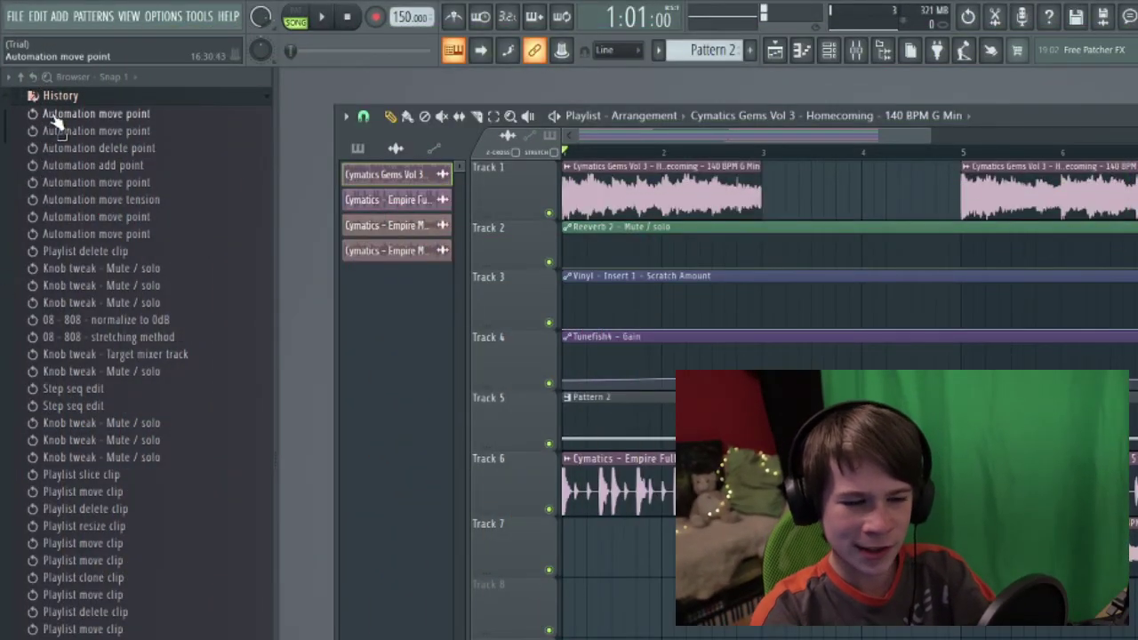
Revert the project to the second playlist move after the latest slice entry in the undo history.
scroll(36, 178, "up", 1)
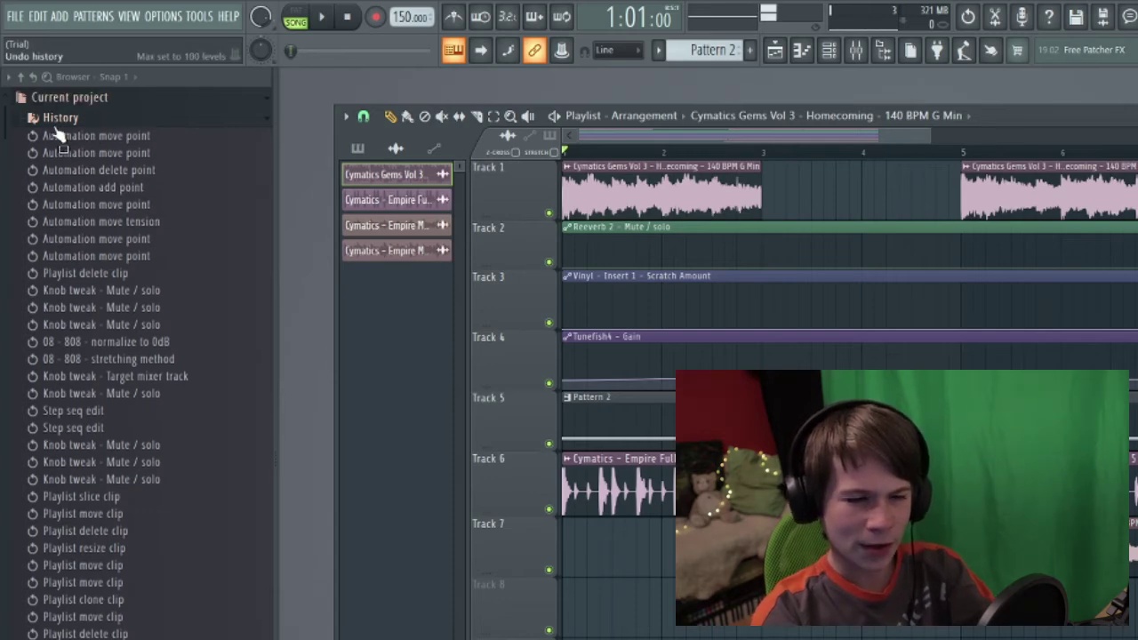
scroll(142, 311, "down", 5)
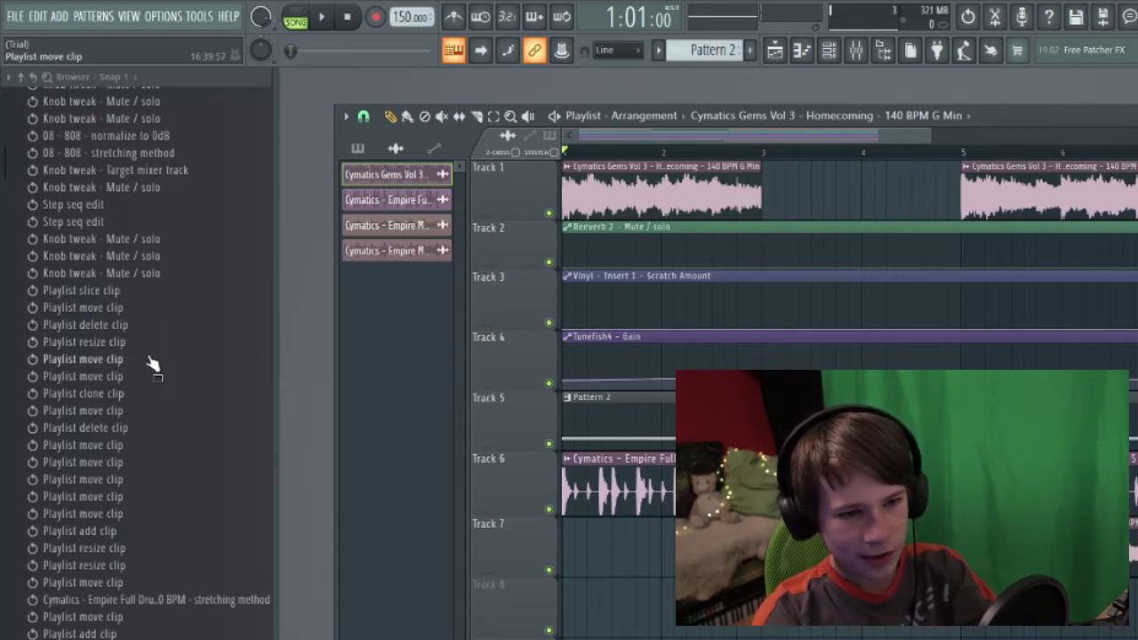
scroll(78, 302, "up", 3)
scroll(44, 133, "up", 6)
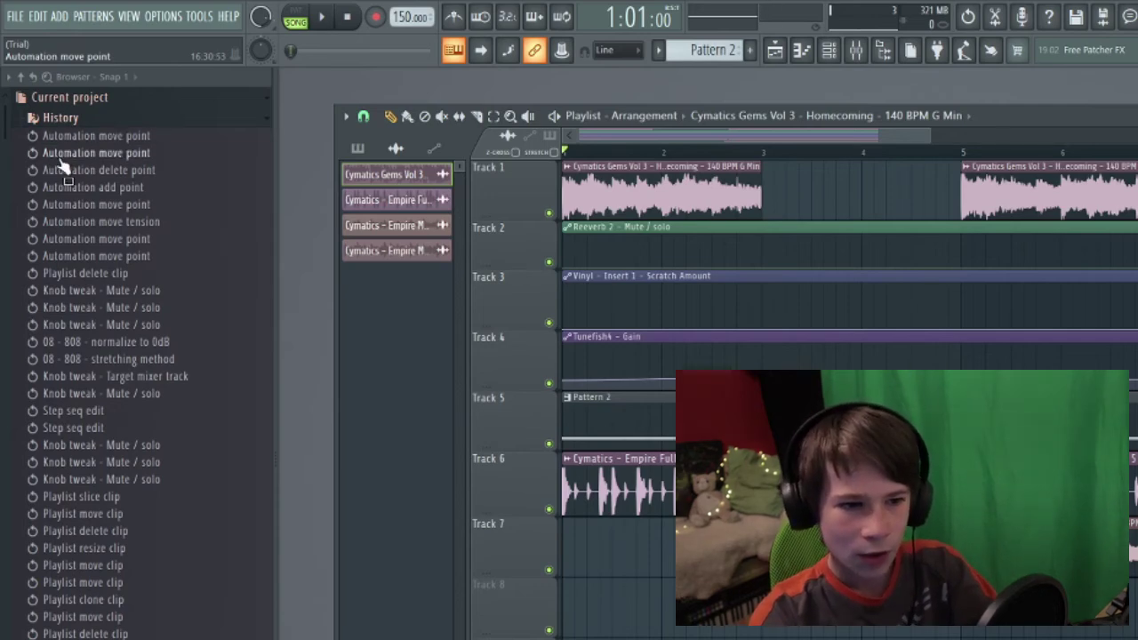
scroll(178, 401, "down", 15)
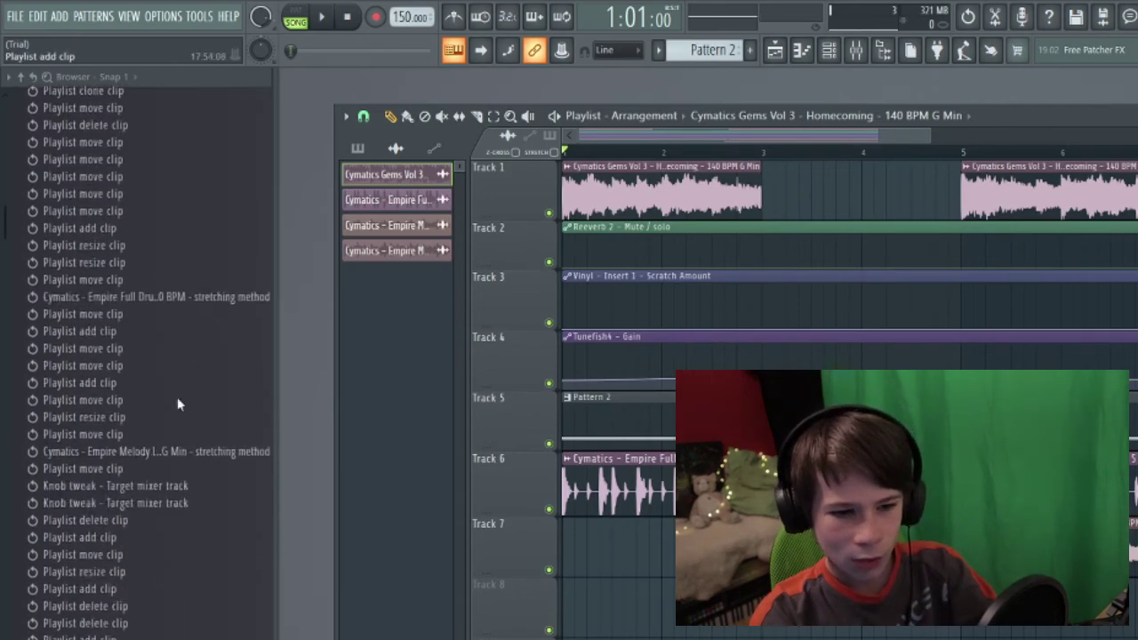
scroll(96, 586, "up", 10)
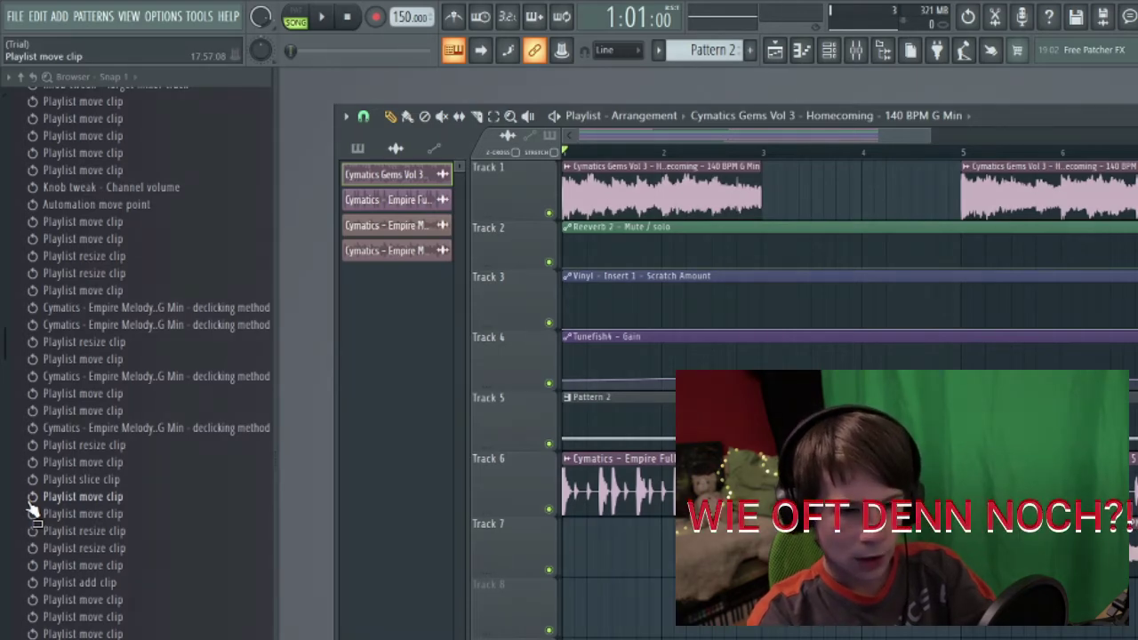
left_click(32, 513)
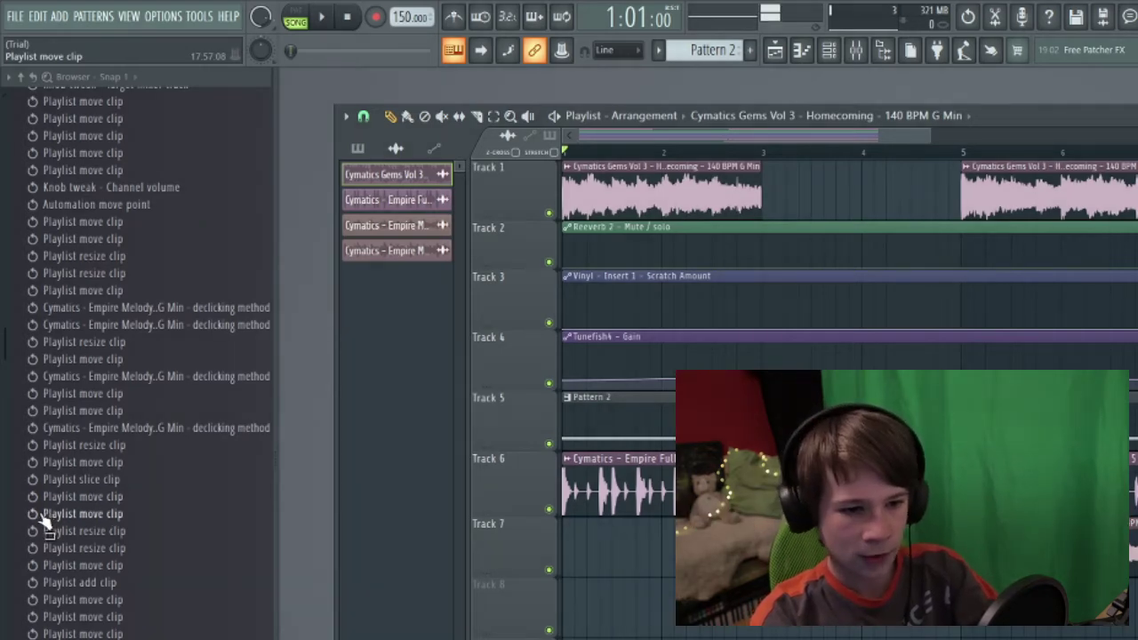
left_click(34, 519)
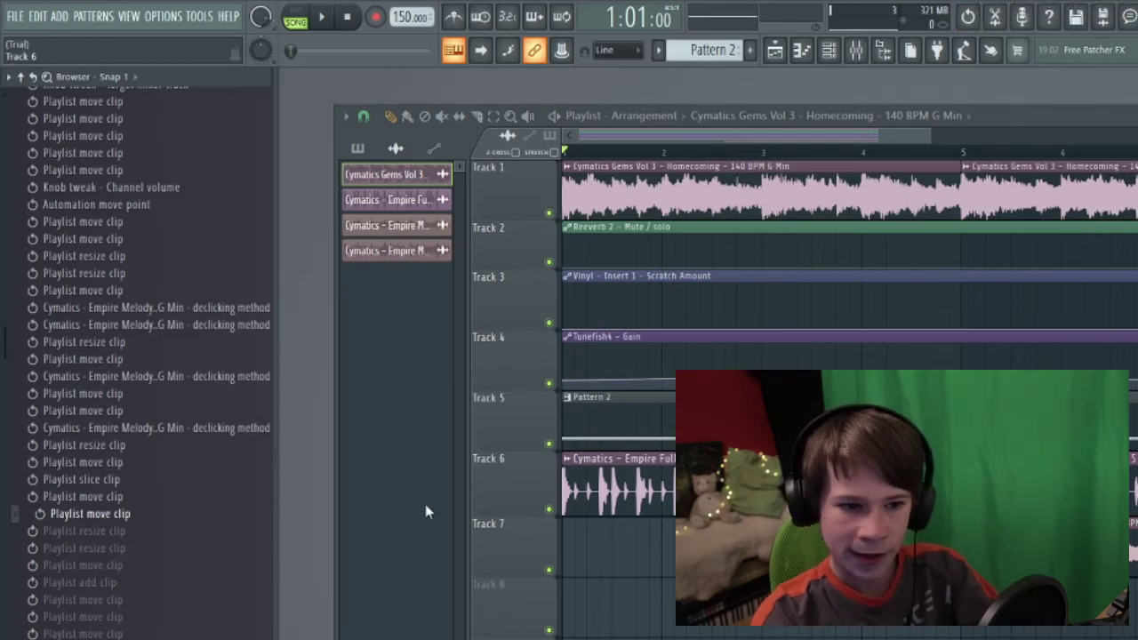
Step further back through the undo history and settle on the playlist move entry just before the latest slice.
left_click(73, 496)
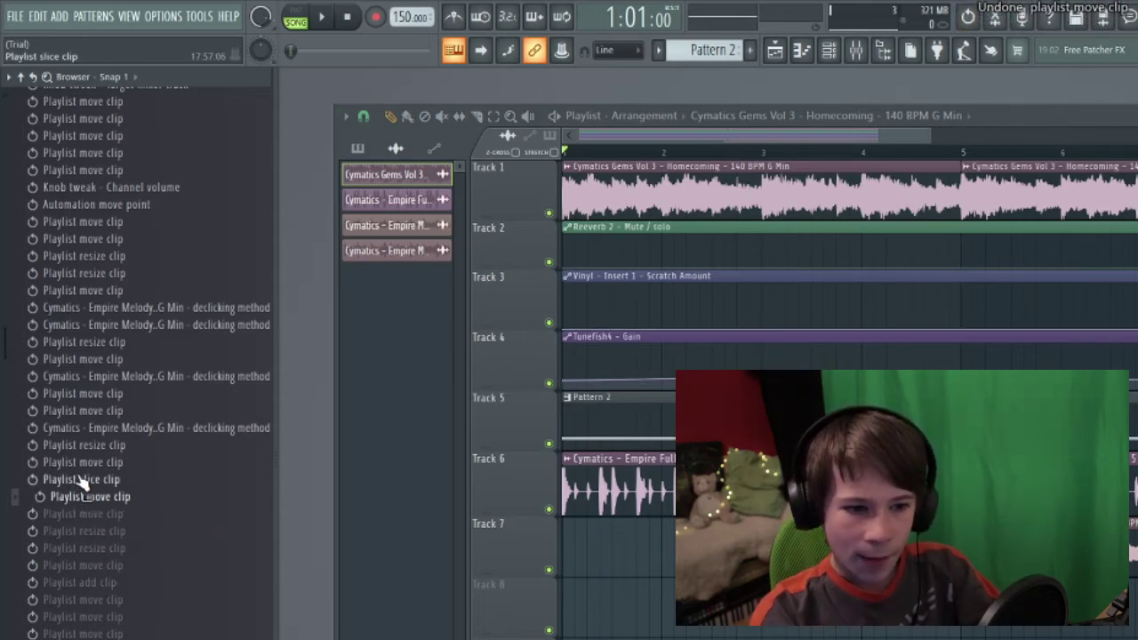
left_click(84, 479)
left_click(89, 462)
left_click(93, 445)
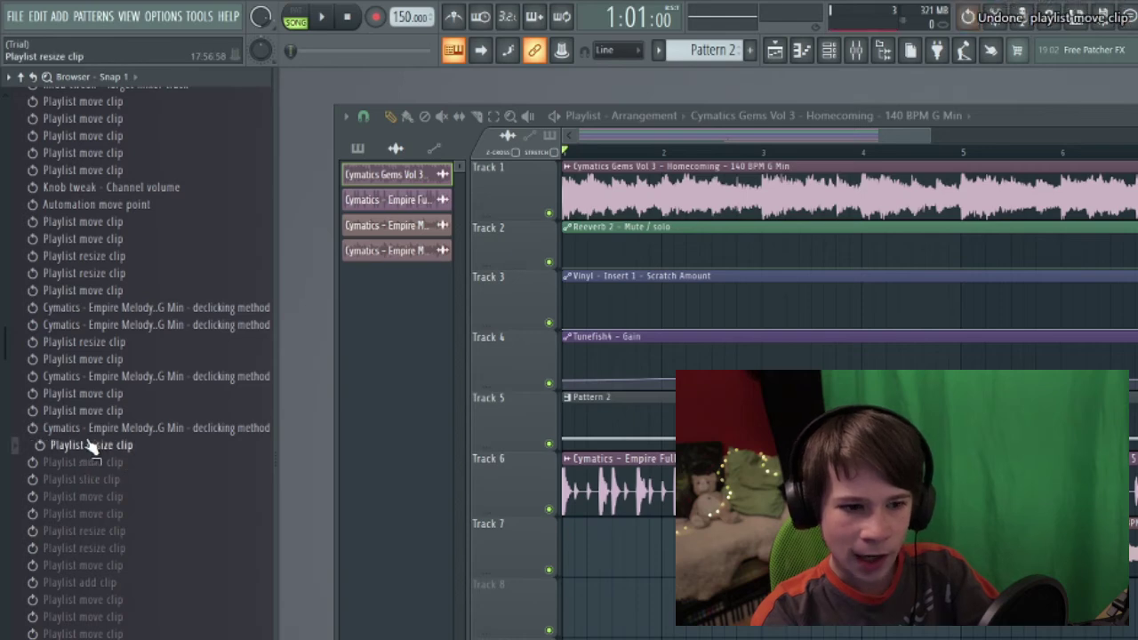
left_click(94, 463)
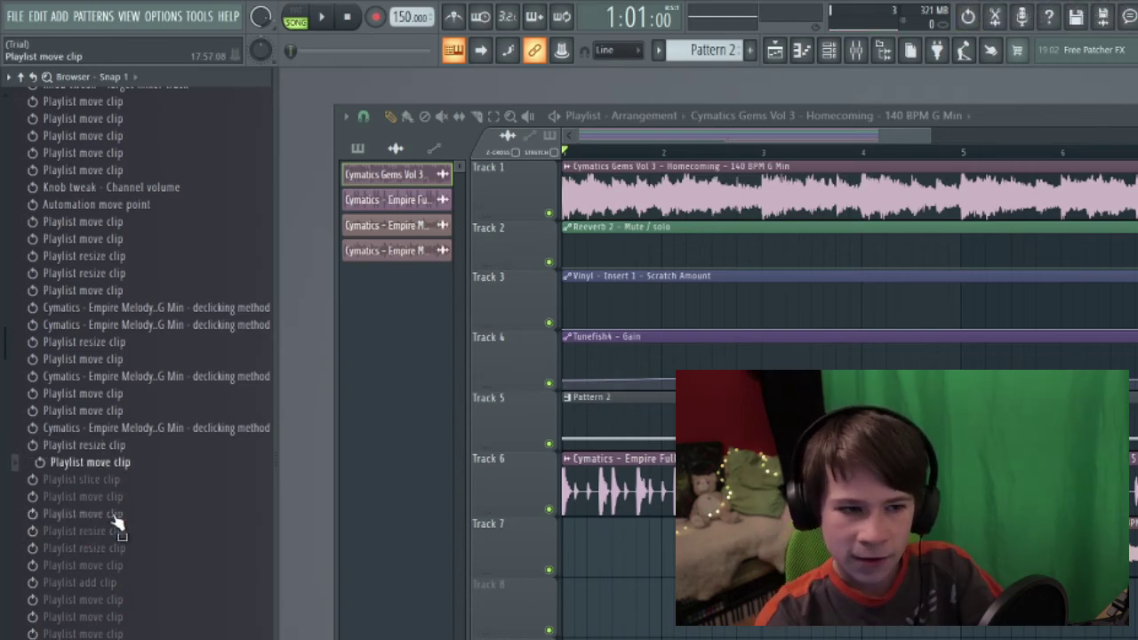
Examine the undo history back to its oldest entries, and collapse the History and Current project folders.
scroll(120, 453, "up", 5)
scroll(129, 438, "up", 3)
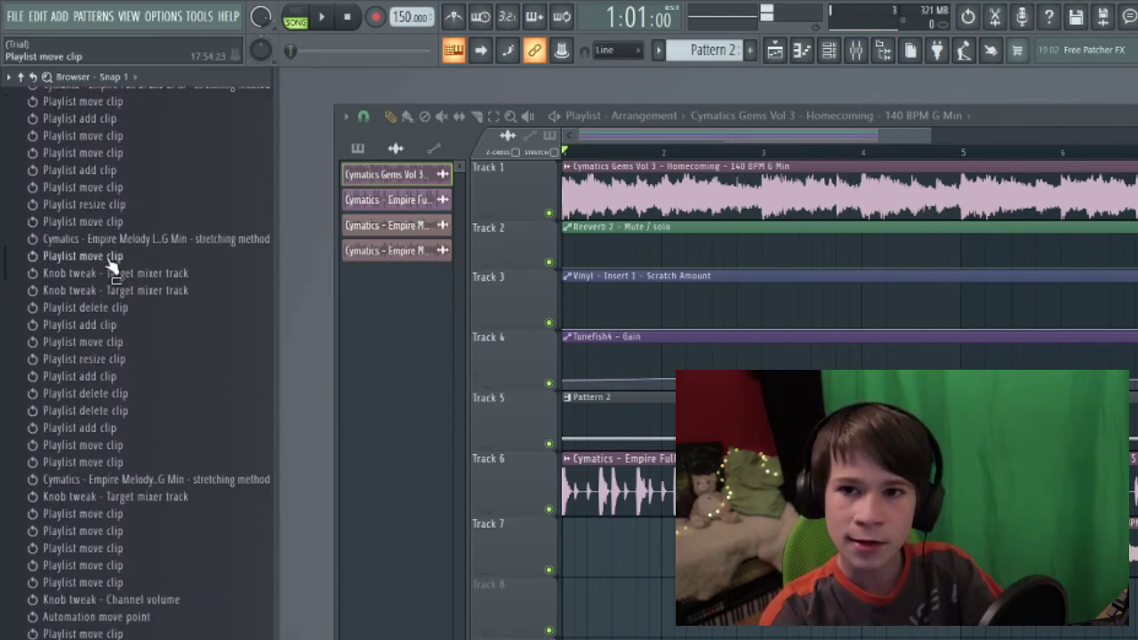
scroll(93, 307, "up", 2)
key("ctrl+z")
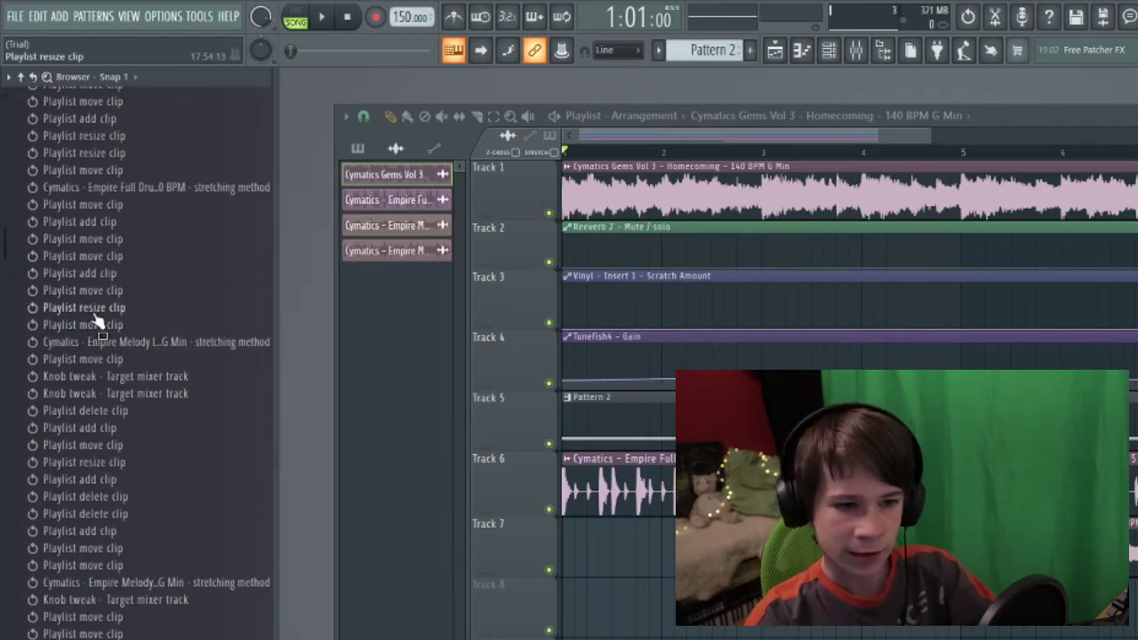
scroll(95, 320, "down", 7)
scroll(102, 573, "up", 9)
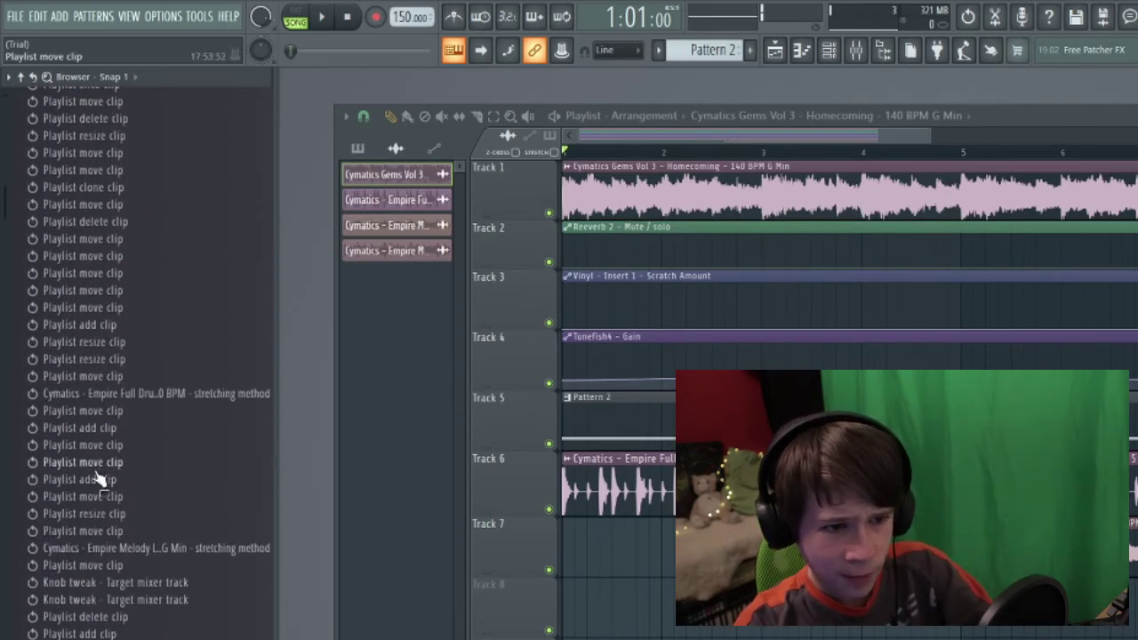
scroll(52, 249, "up", 2)
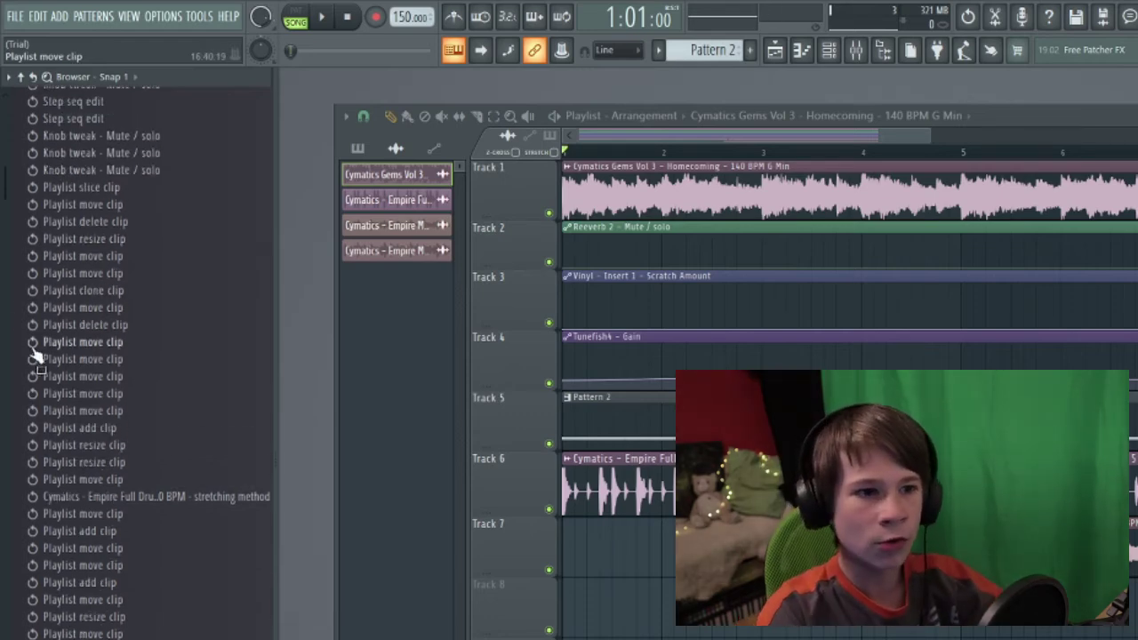
scroll(29, 207, "up", 6)
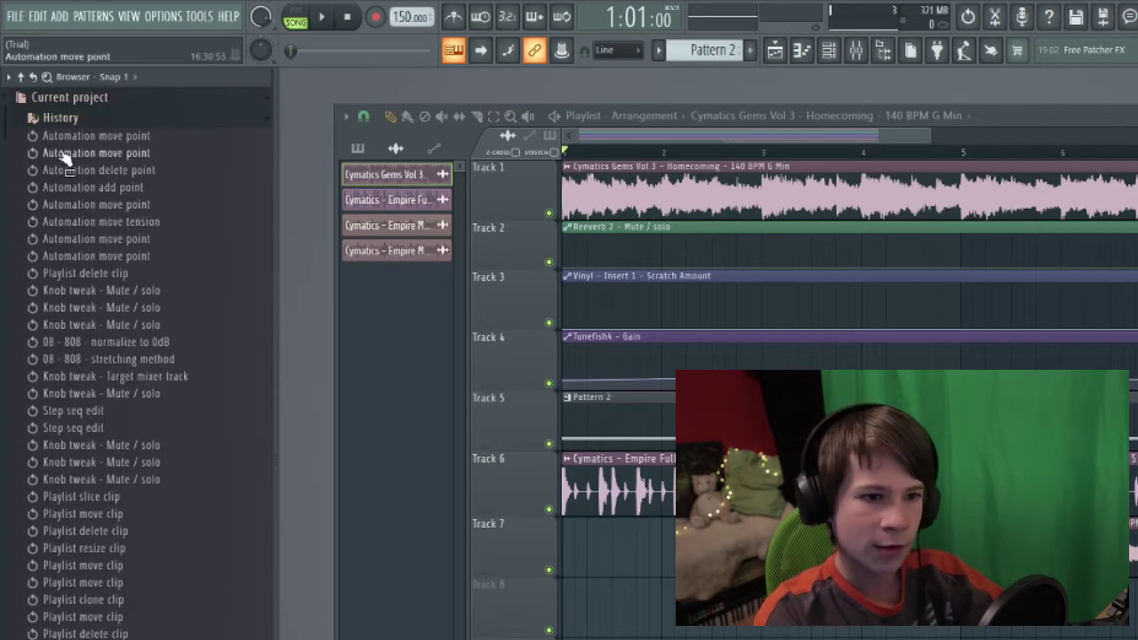
left_click(32, 117)
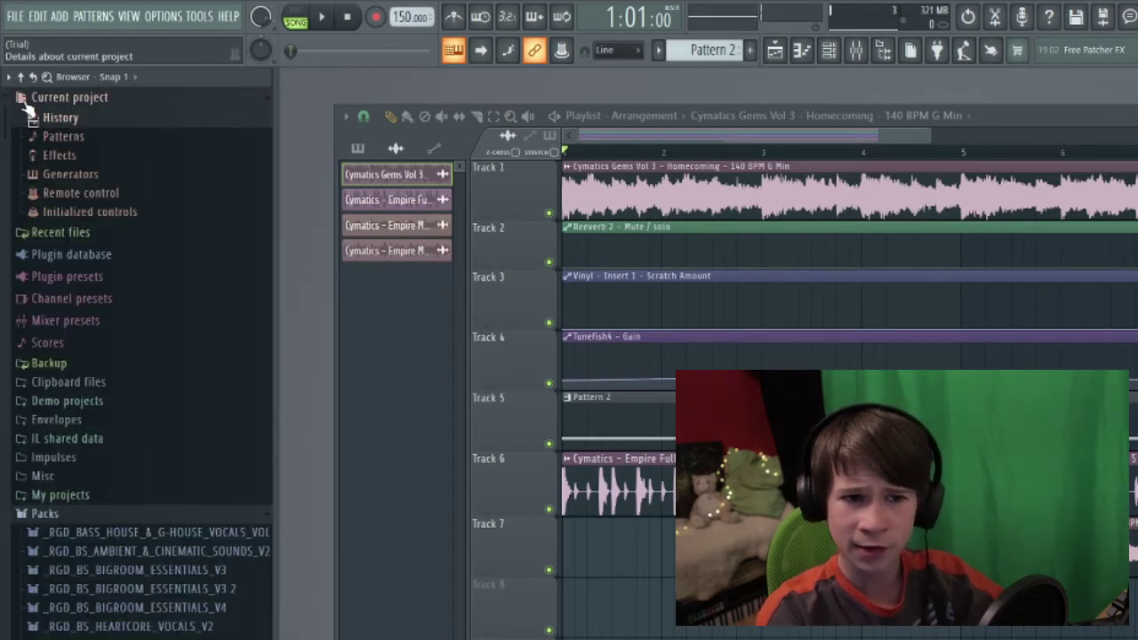
left_click(27, 98)
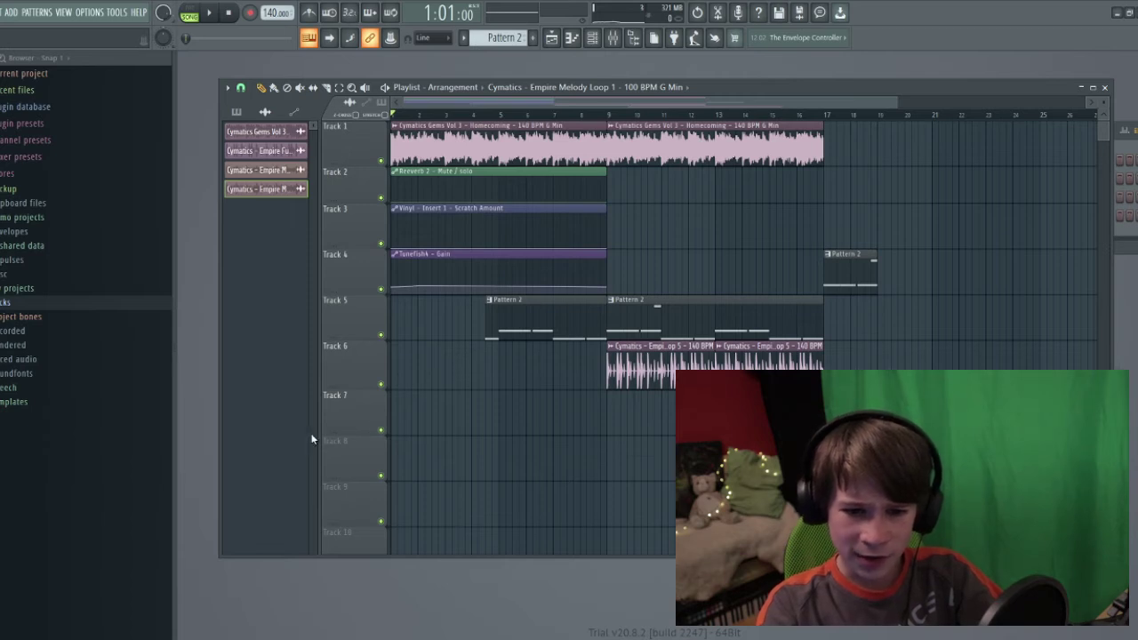
Mute playlist tracks 6 up to 1 one after another.
left_click(382, 385)
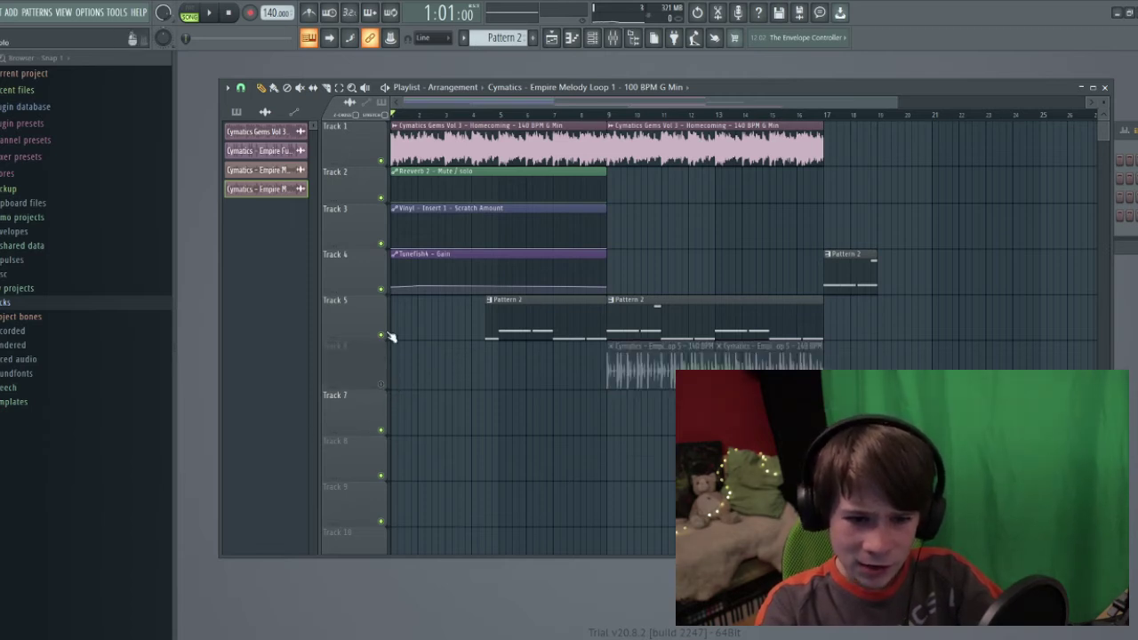
left_click(381, 336)
left_click(381, 289)
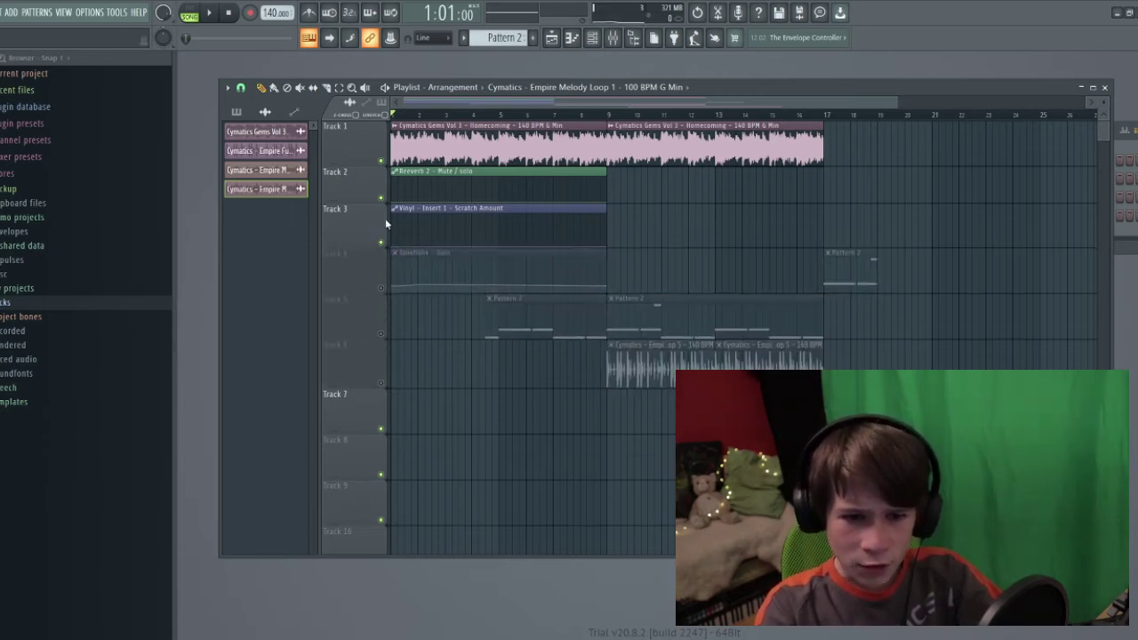
left_click(381, 242)
left_click(381, 197)
left_click(382, 161)
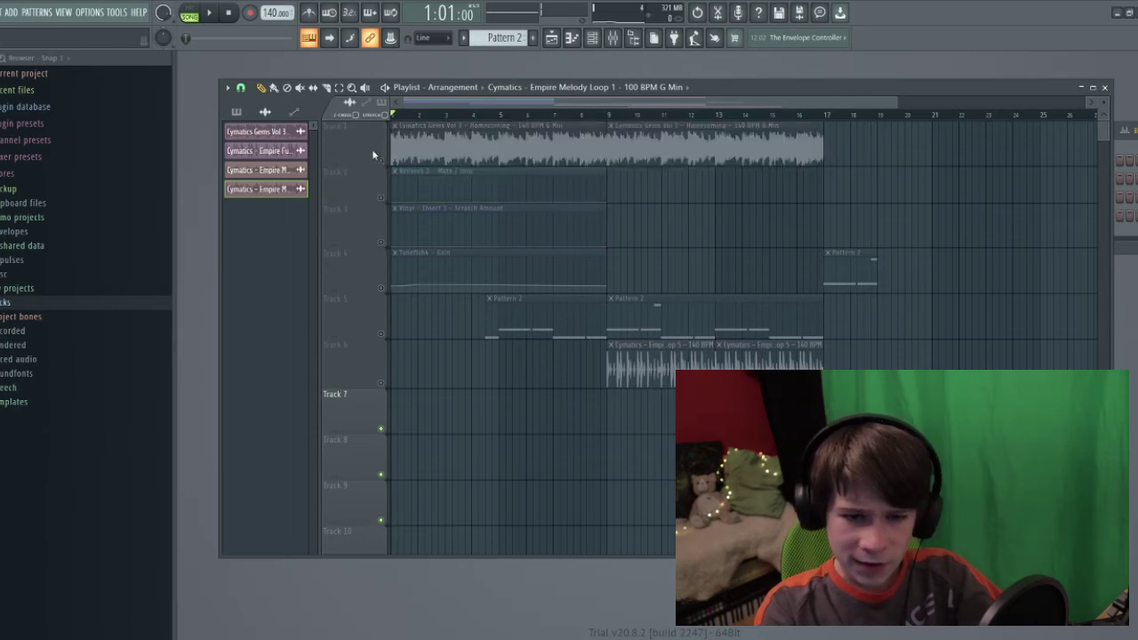
Unmute playlist tracks 1 to 6 one after another.
left_click(382, 161)
left_click(381, 197)
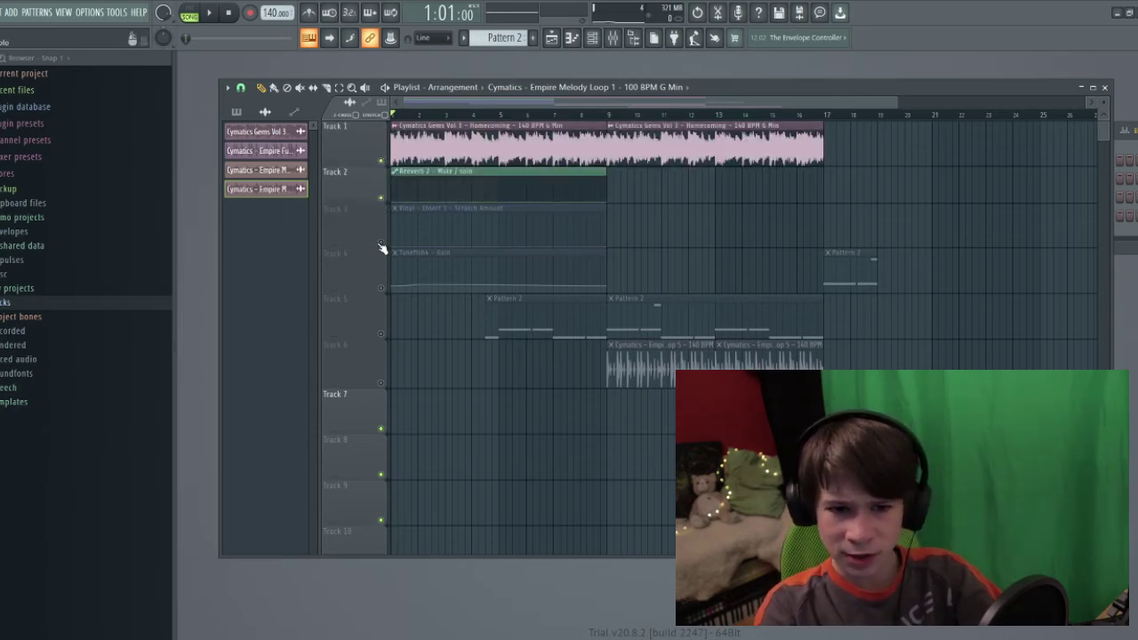
left_click(382, 241)
left_click(381, 289)
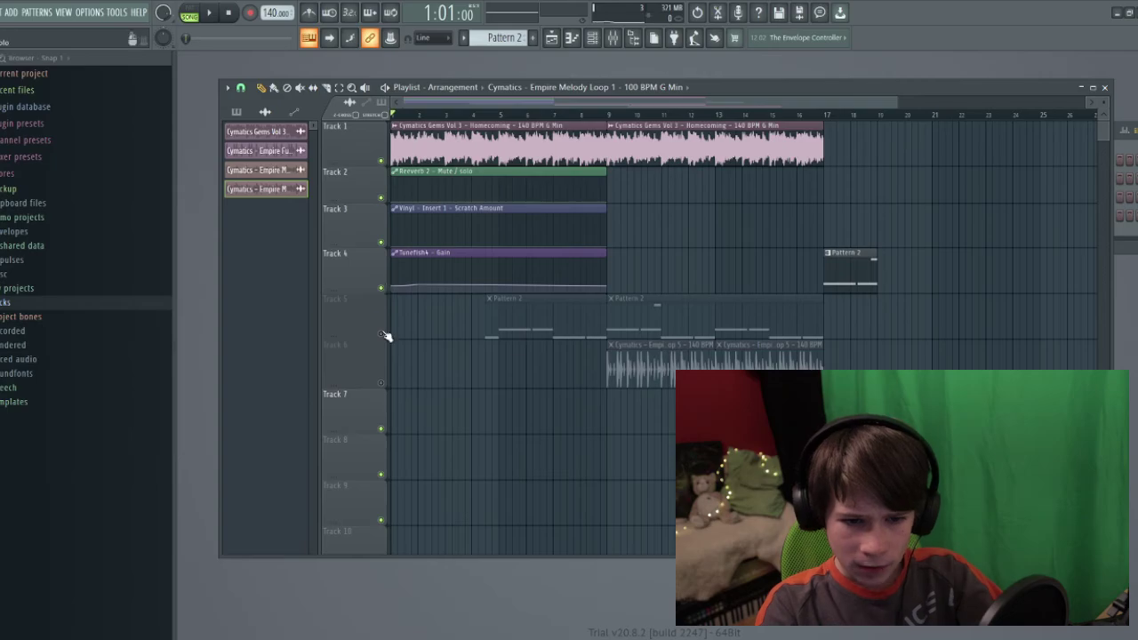
left_click(382, 335)
left_click(382, 382)
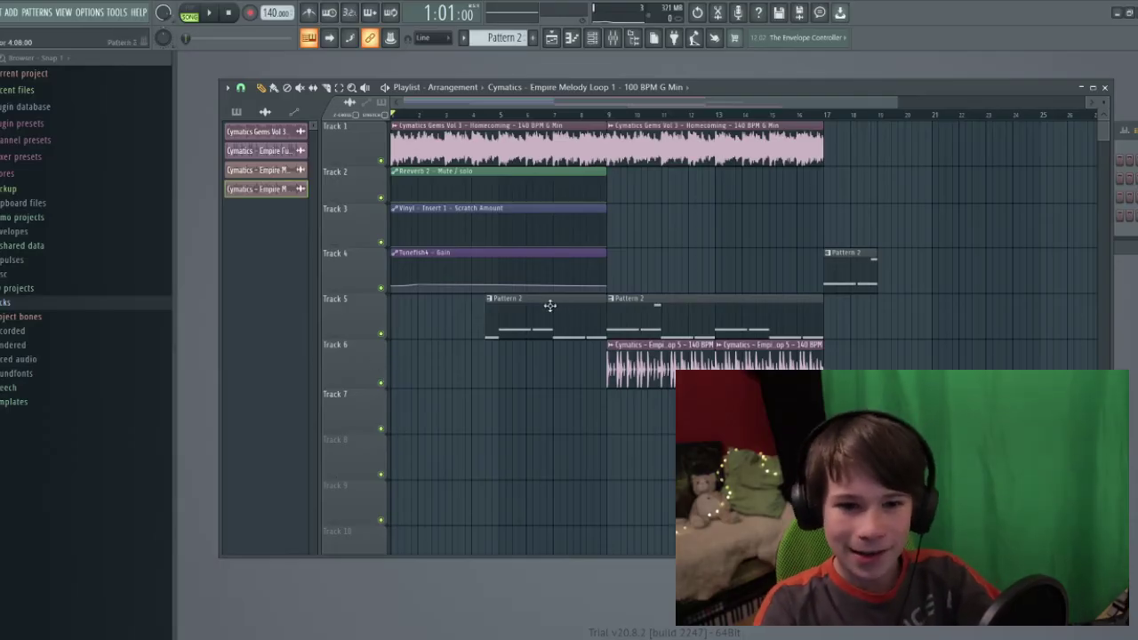
Solo playlist track 7 and release the solo again.
right_click(382, 431)
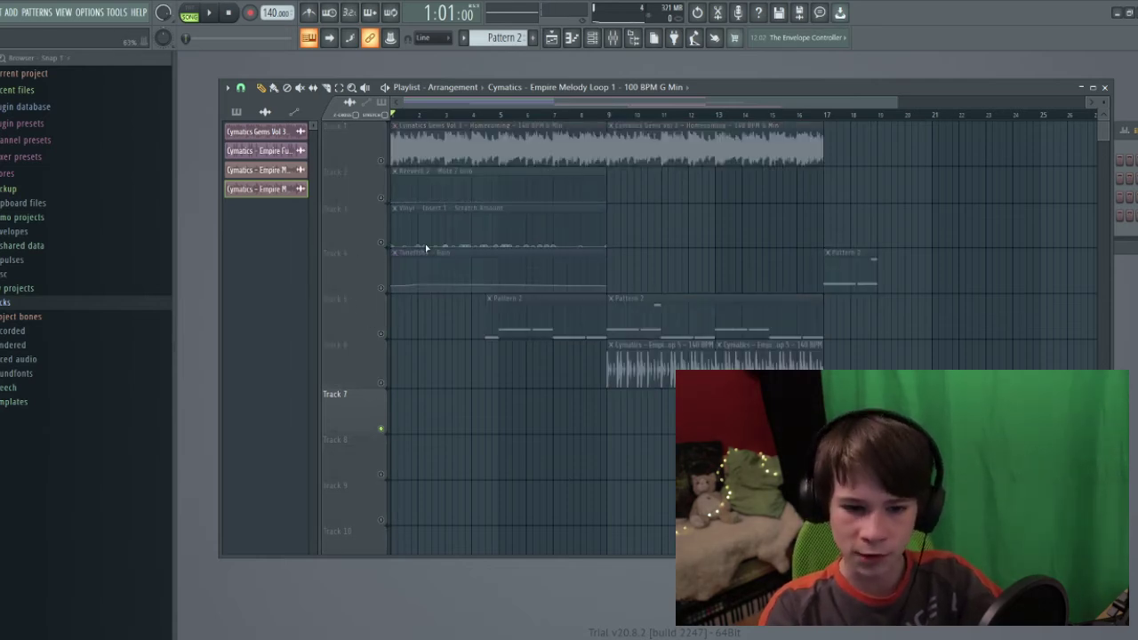
right_click(381, 432)
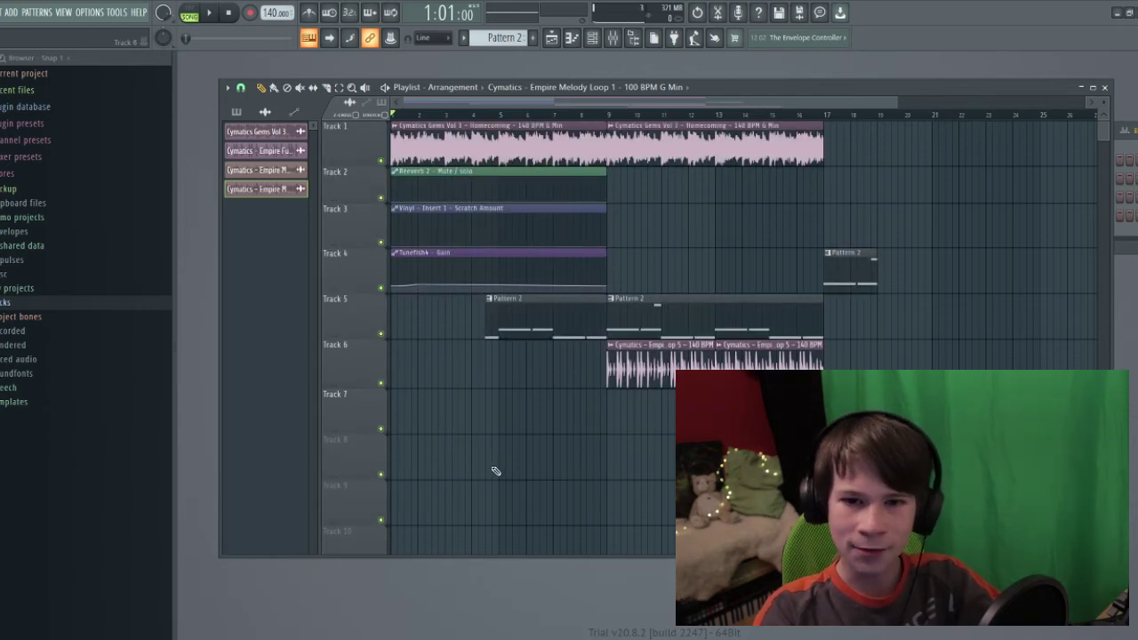
Open the channel rack above the playlist and view the mute/solo options of the second audio channel.
left_click(593, 37)
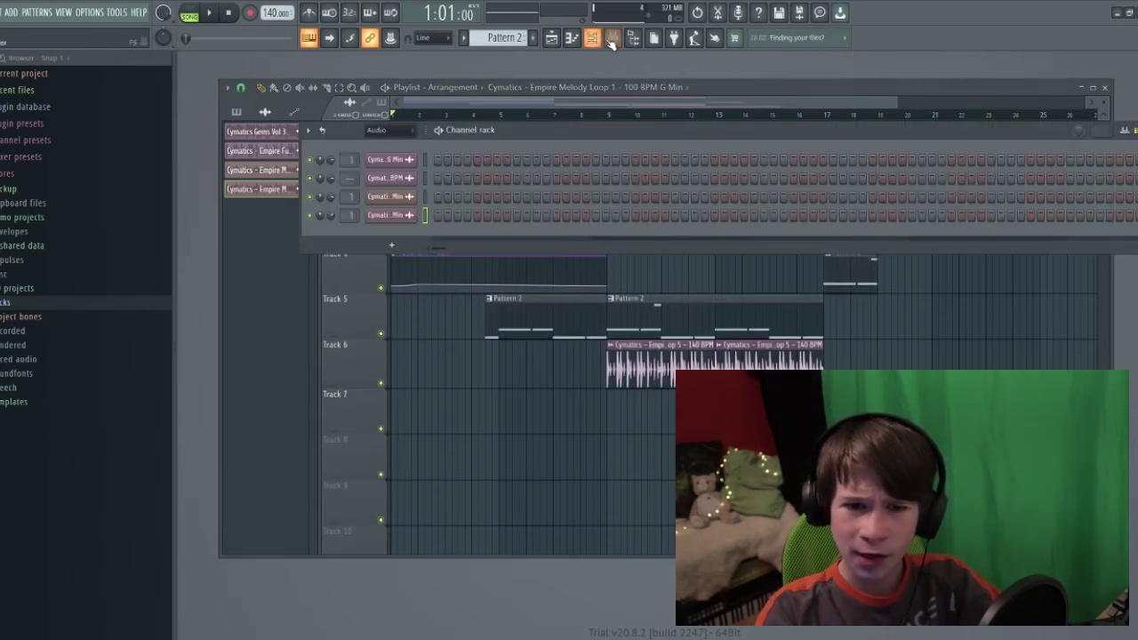
left_click_drag(534, 132, 455, 56)
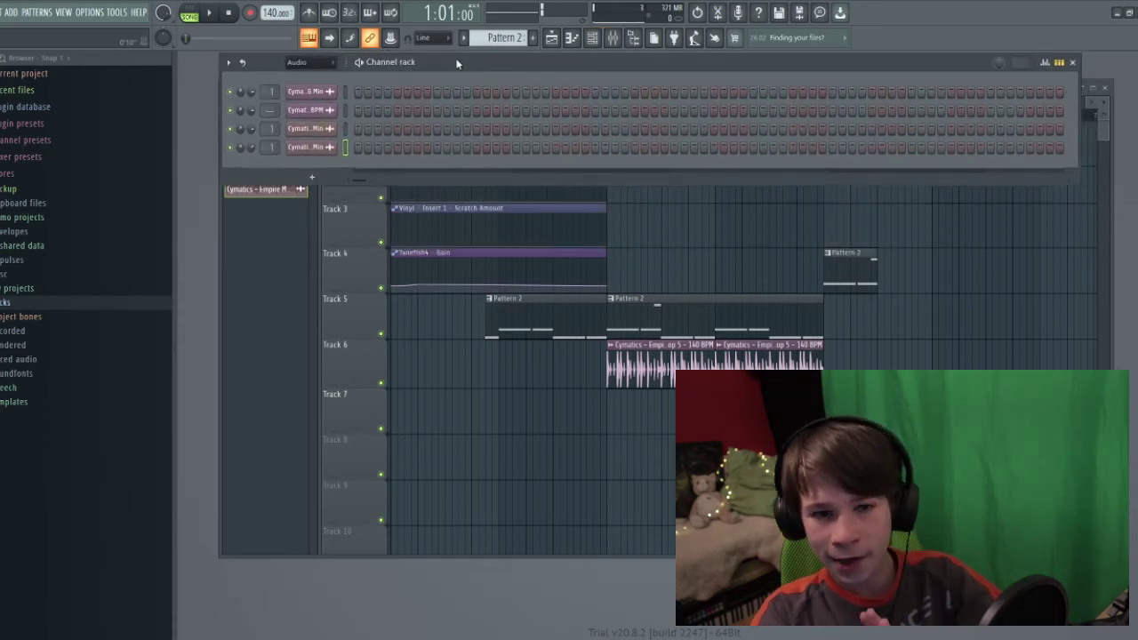
right_click(232, 112)
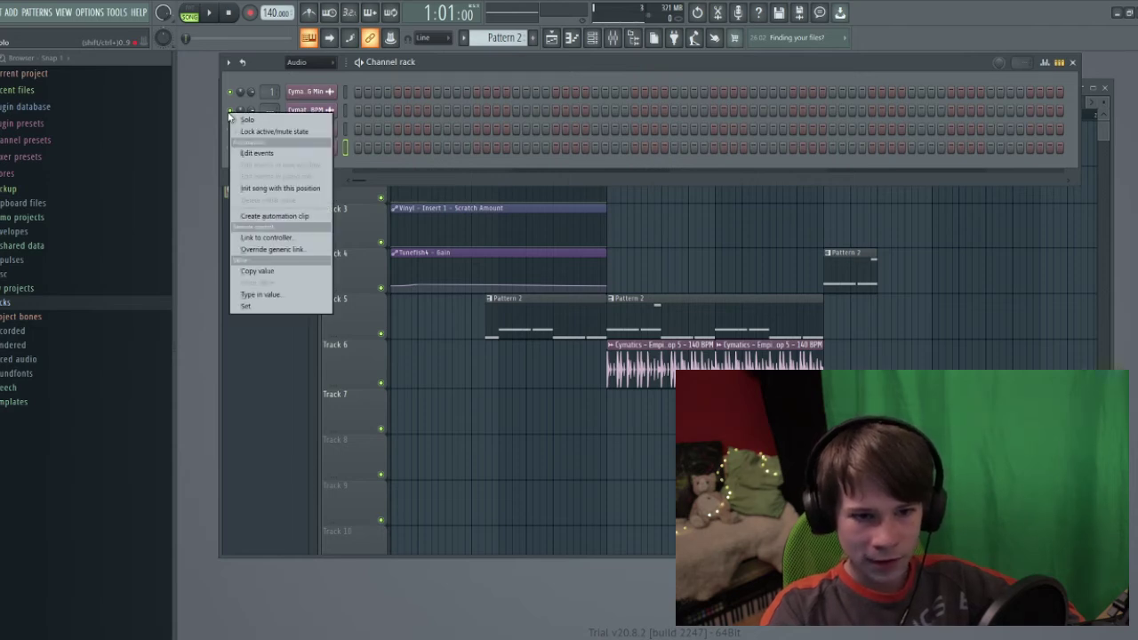
left_click(360, 163)
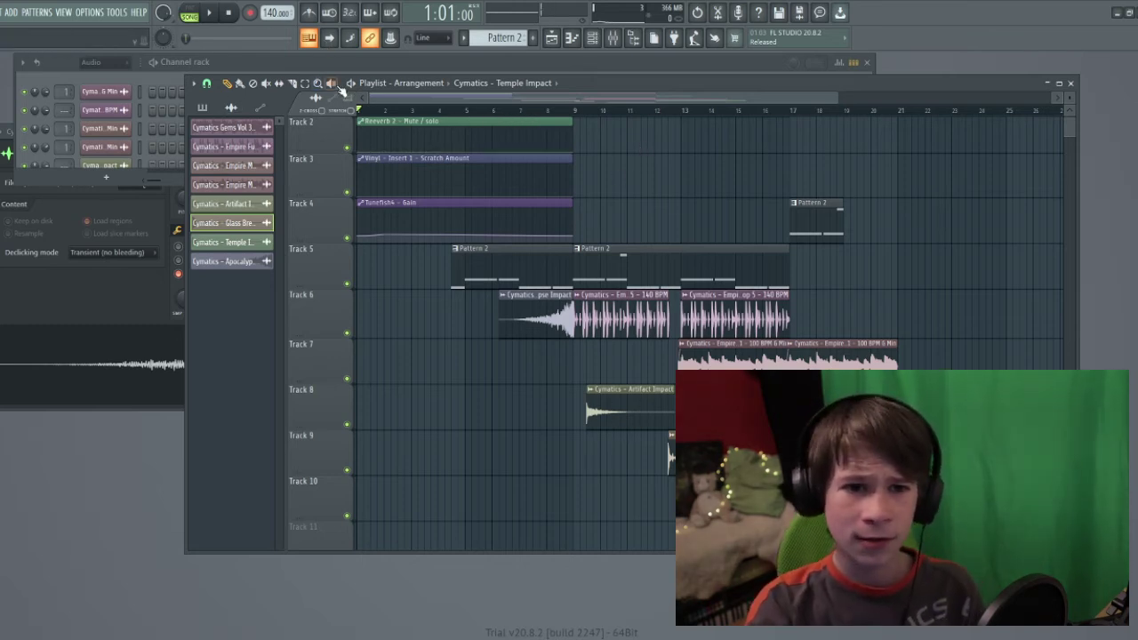
Activate the playlist's Playback tool and audition individual clips on tracks 8, 9 and 10.
scroll(338, 91, "down", 1)
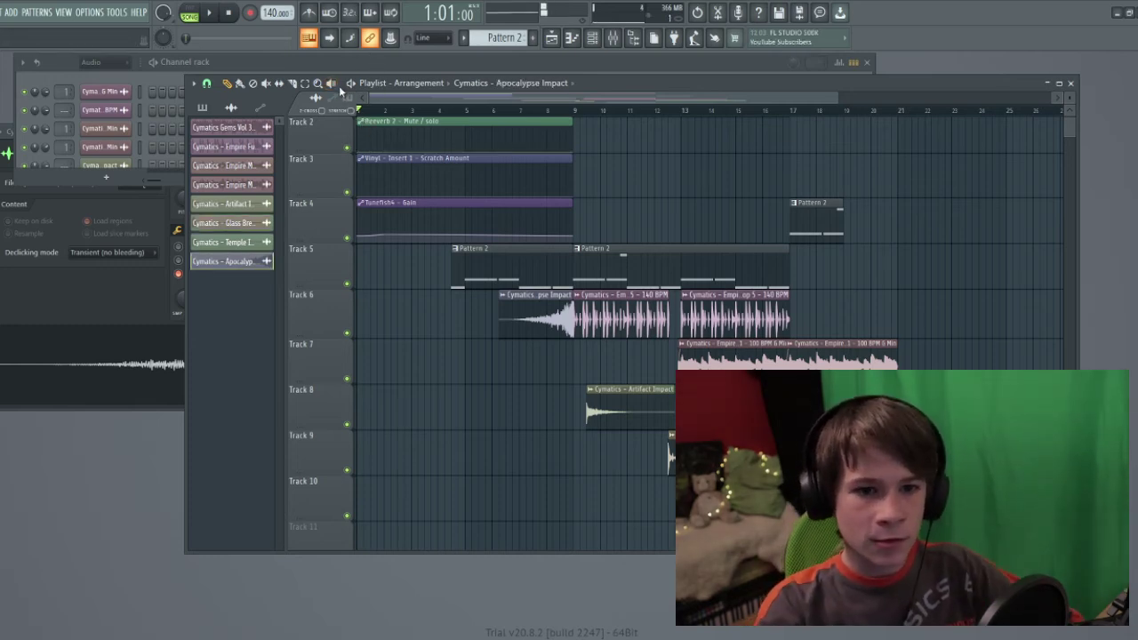
left_click(334, 85)
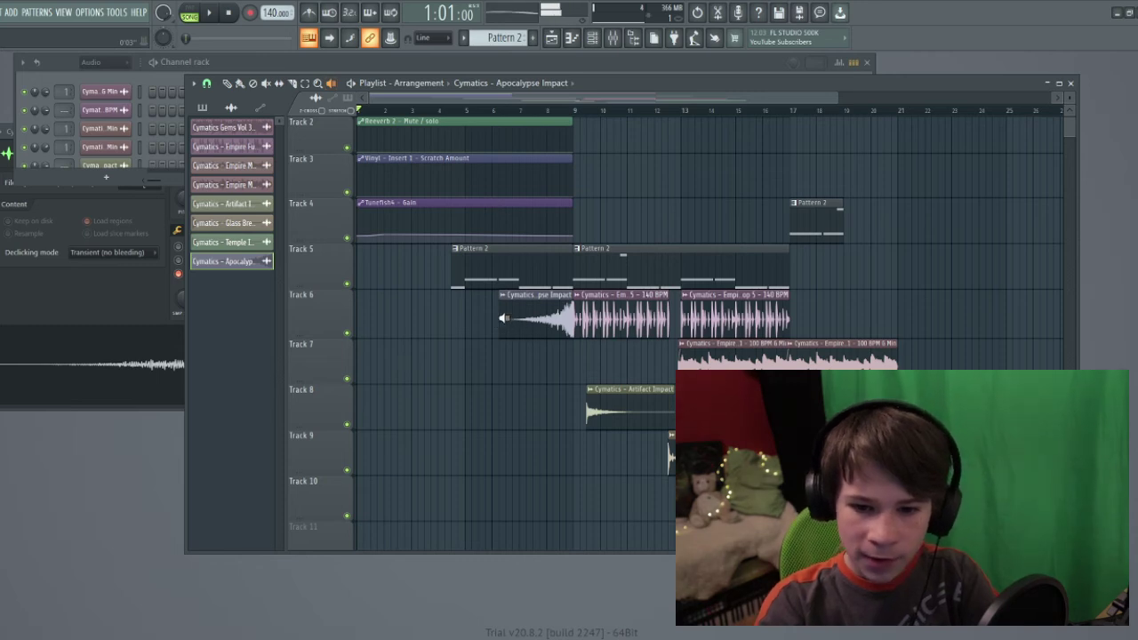
left_click_drag(583, 403, 625, 406)
left_click(672, 449)
left_click(789, 498)
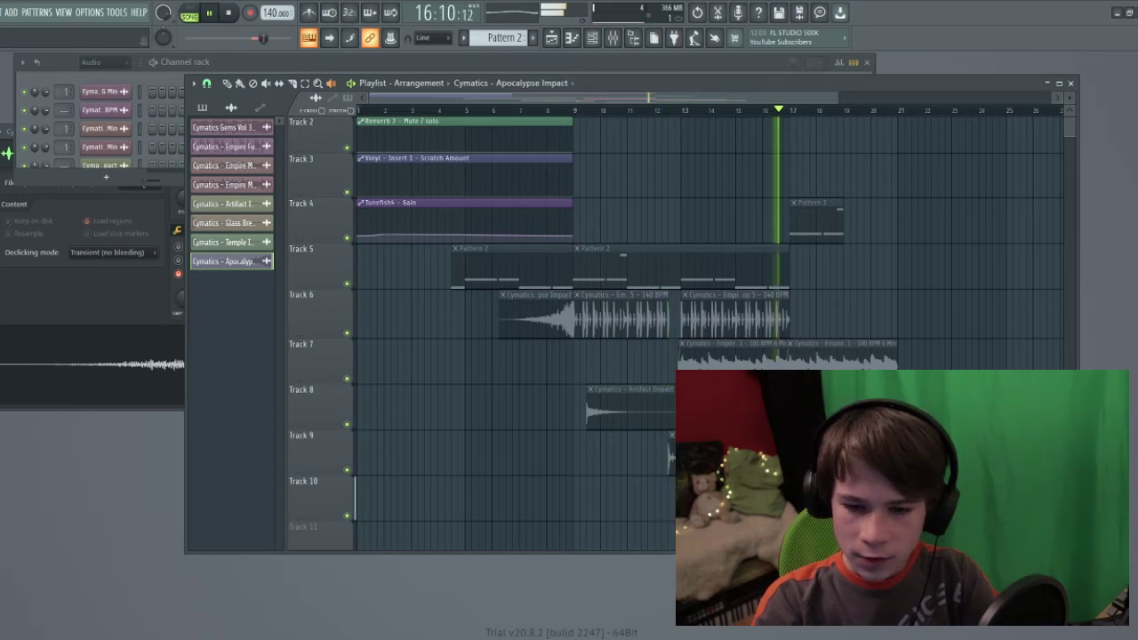
Audition individual clips on playlist tracks 7, 5 and 4, and switch back to the Draw tool.
left_click(733, 357)
left_click(707, 271)
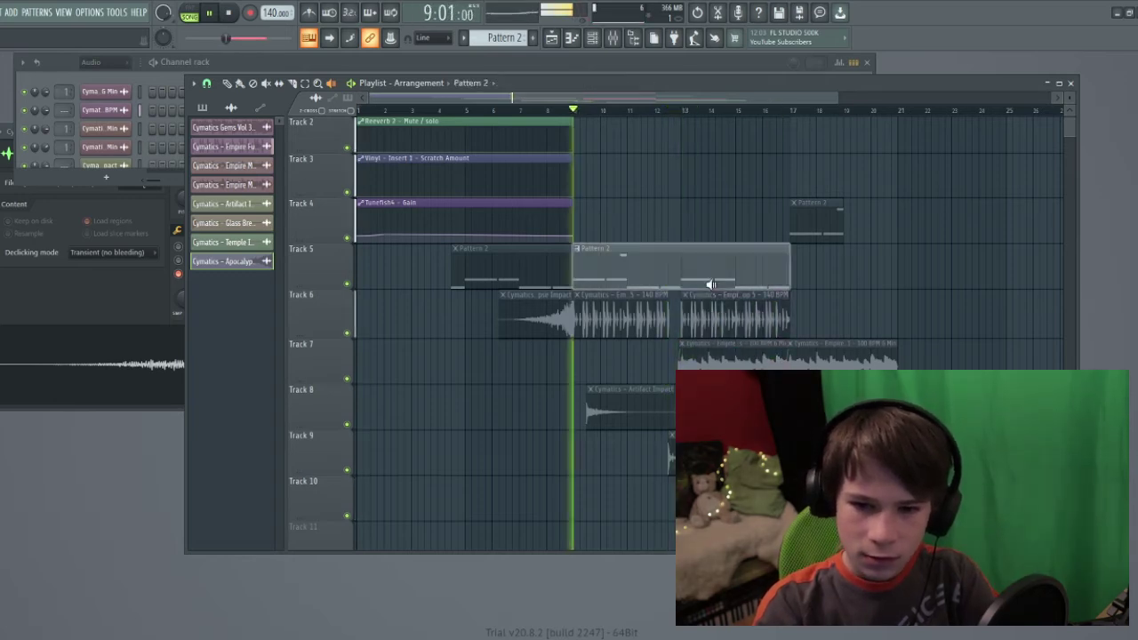
left_click(551, 267)
left_click(513, 221)
left_click(720, 281)
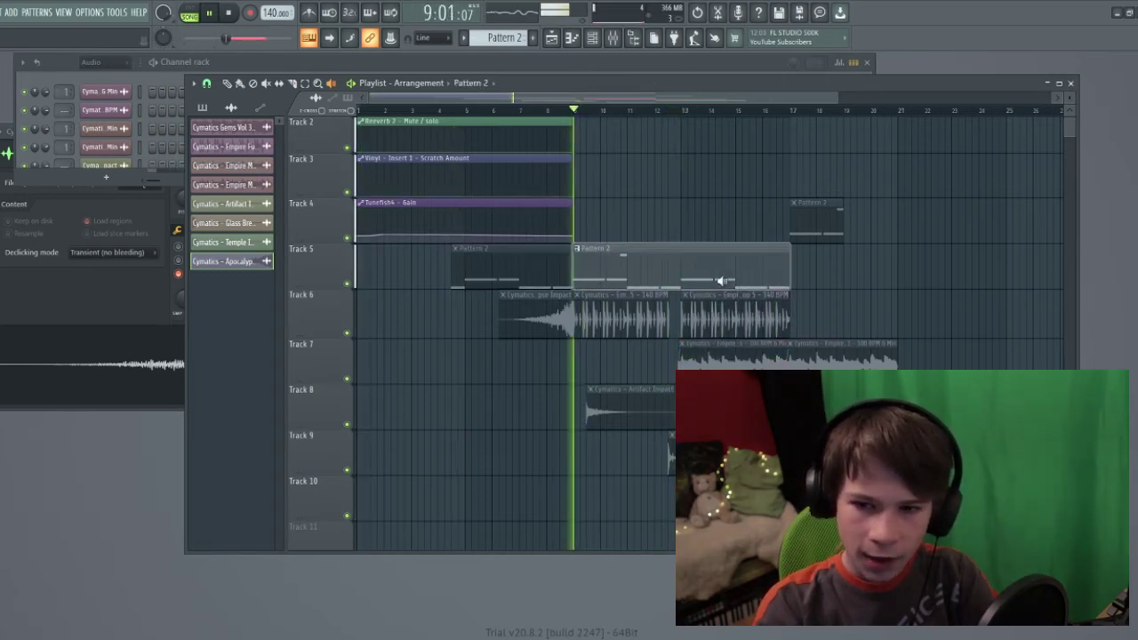
left_click(813, 225)
left_click(708, 267)
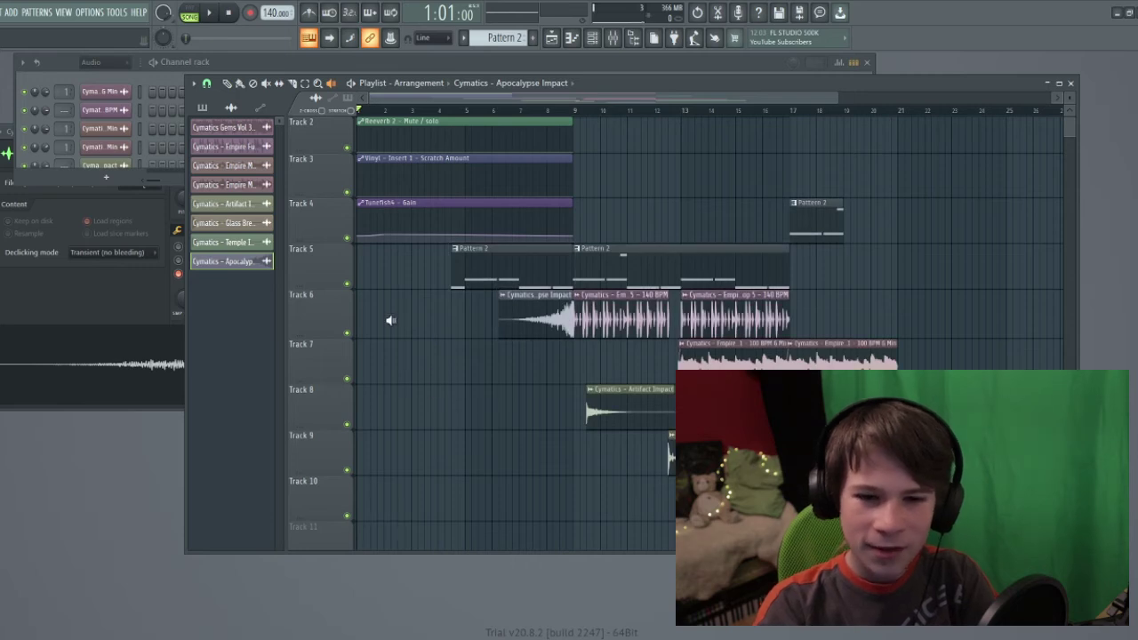
left_click(227, 83)
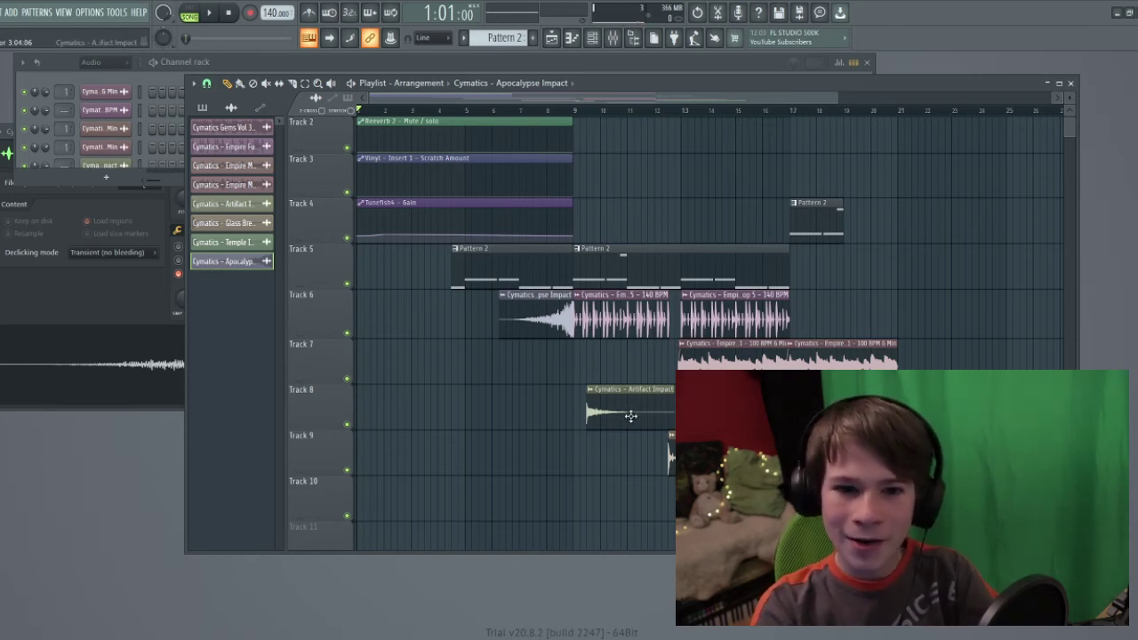
Play the song from bar 9 to listen to the vocal line clips on tracks 11 and 12.
scroll(524, 285, "up", 1)
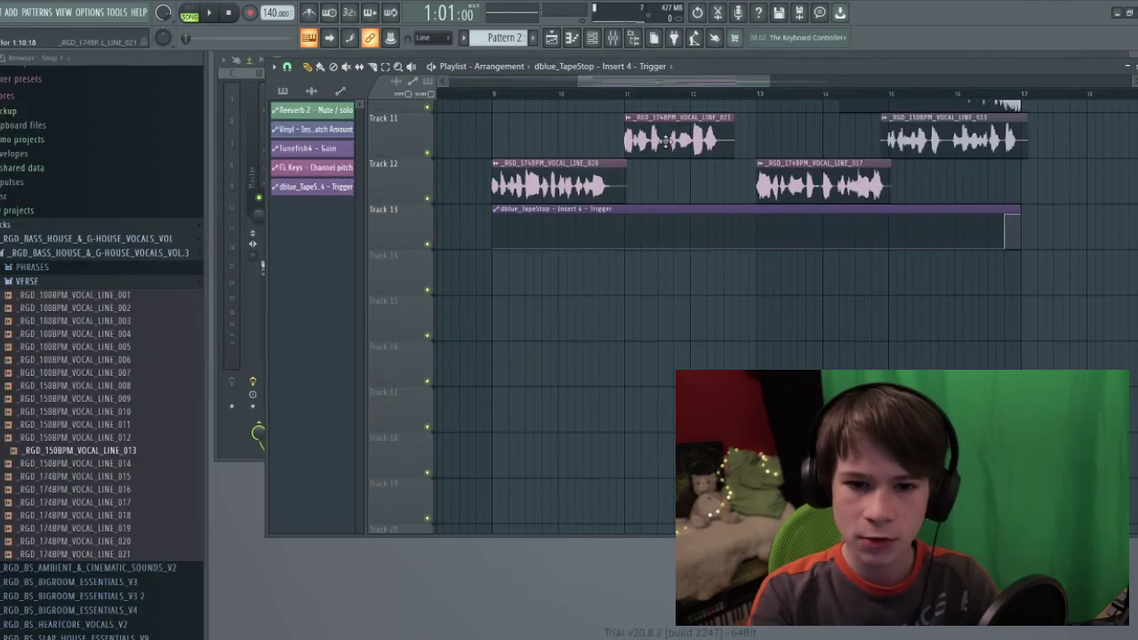
left_click(496, 95)
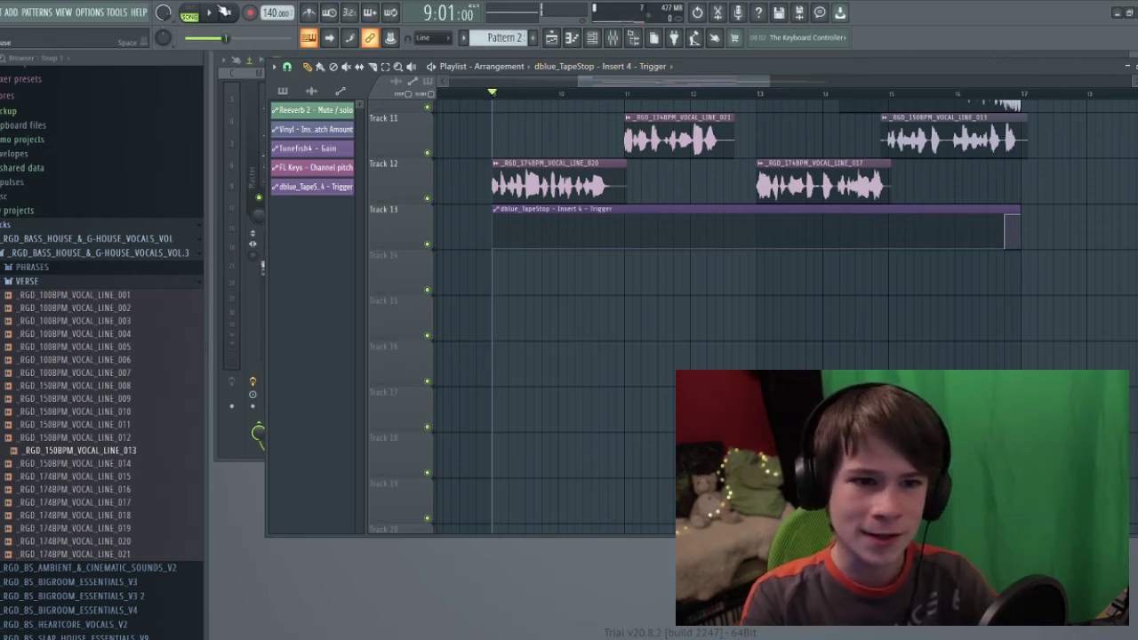
left_click(213, 13)
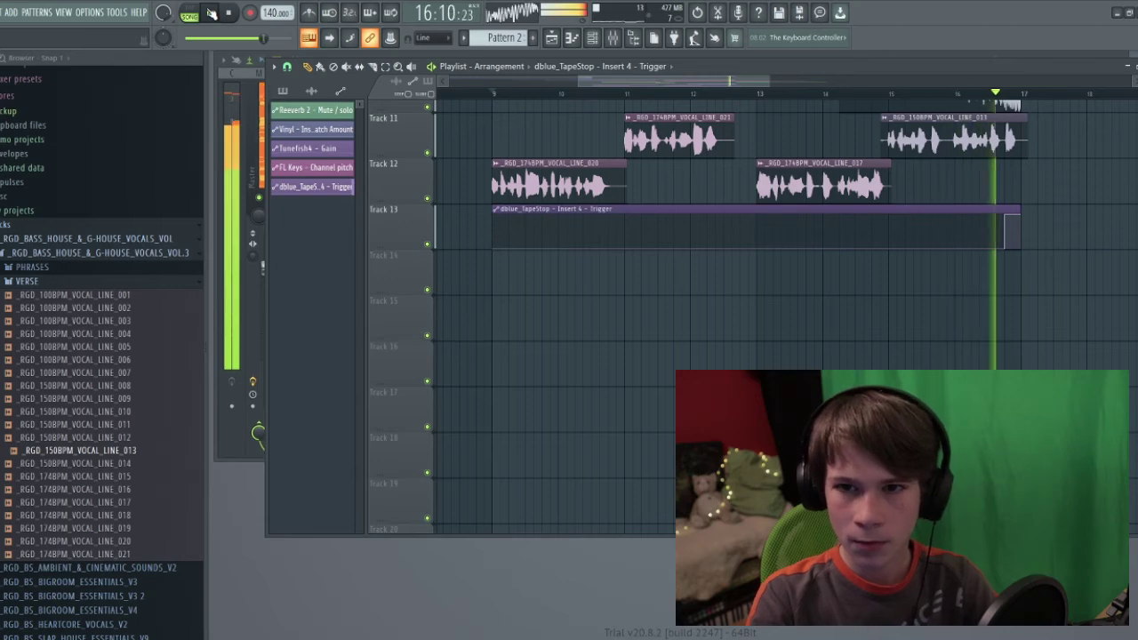
key("space")
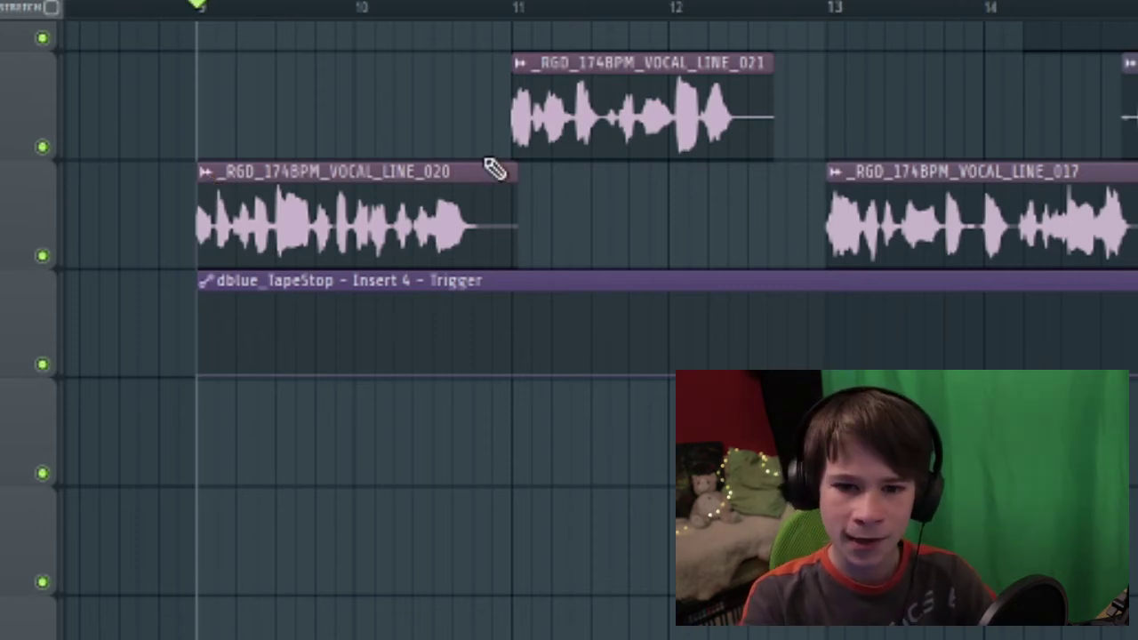
Delete the _RGD_174BPM_VOCAL_LINE_020 clip on track 12 and undo the deletion.
right_click(427, 216)
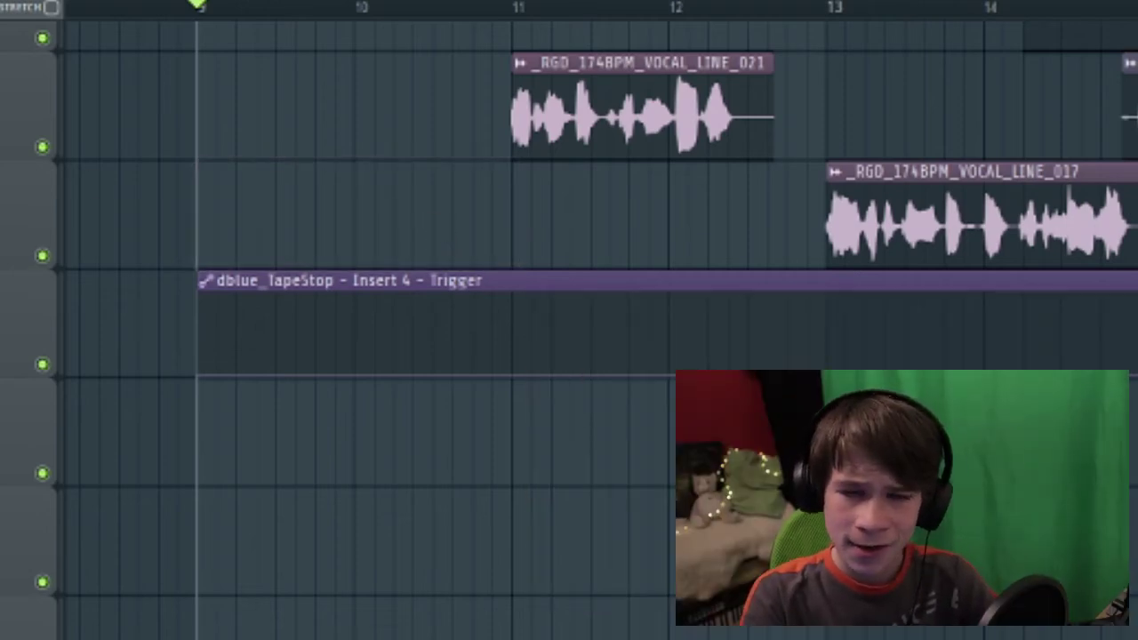
key("ctrl+z")
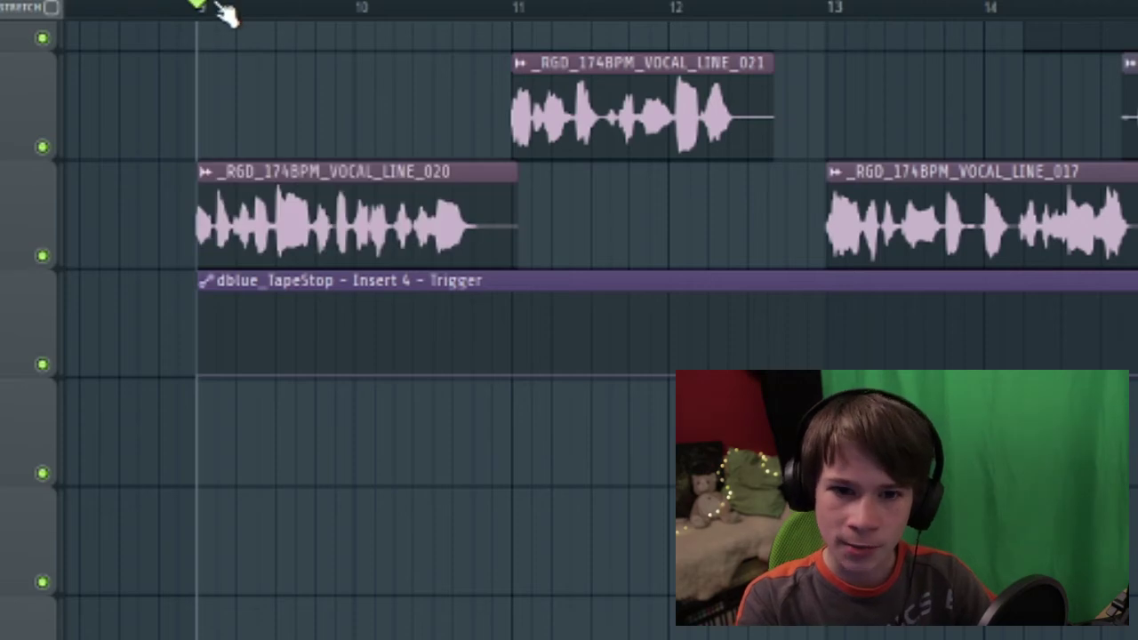
Move the playhead just before bar 9, and rename the _RGD_174BPM_VOCAL_LINE_020 clip as cat with a green color.
left_click_drag(197, 7, 167, 23)
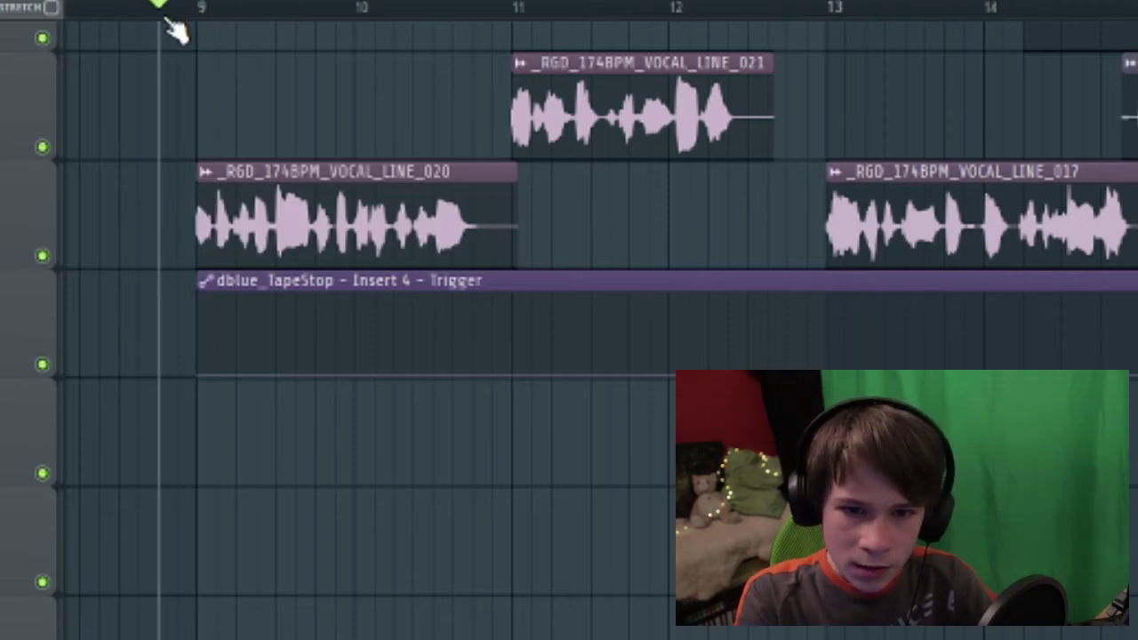
left_click(205, 175)
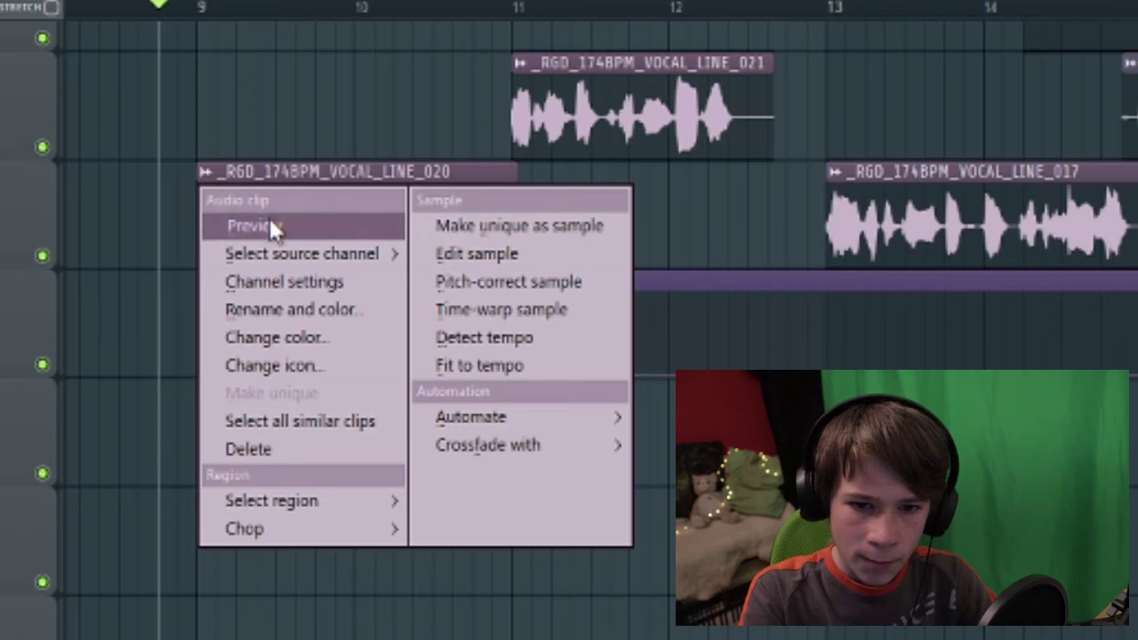
mouse_move(313, 255)
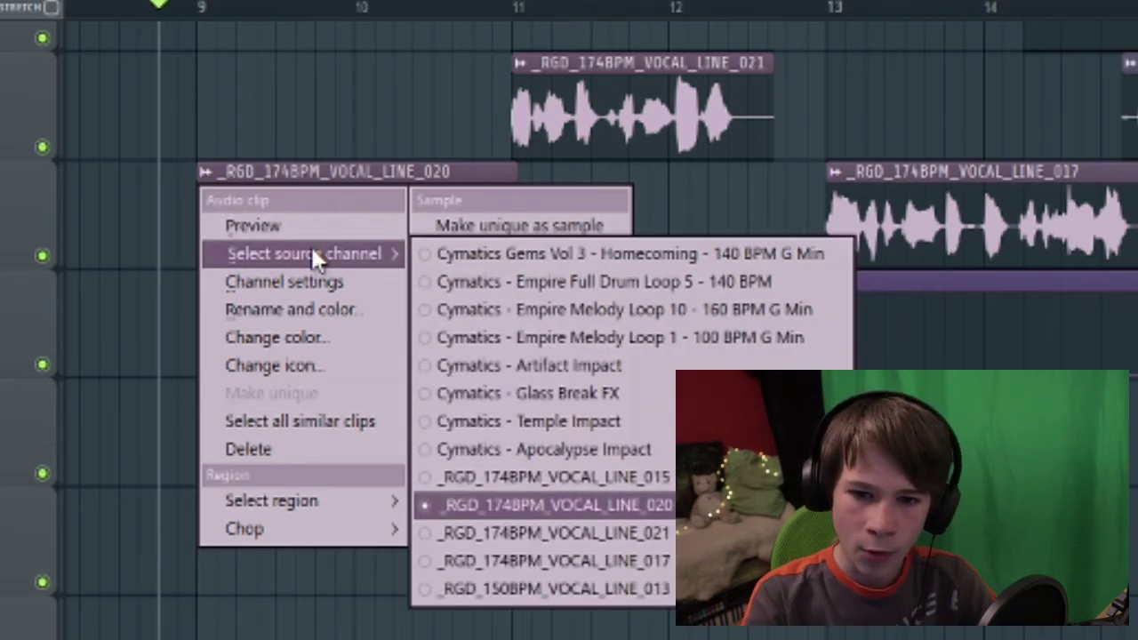
left_click(271, 309)
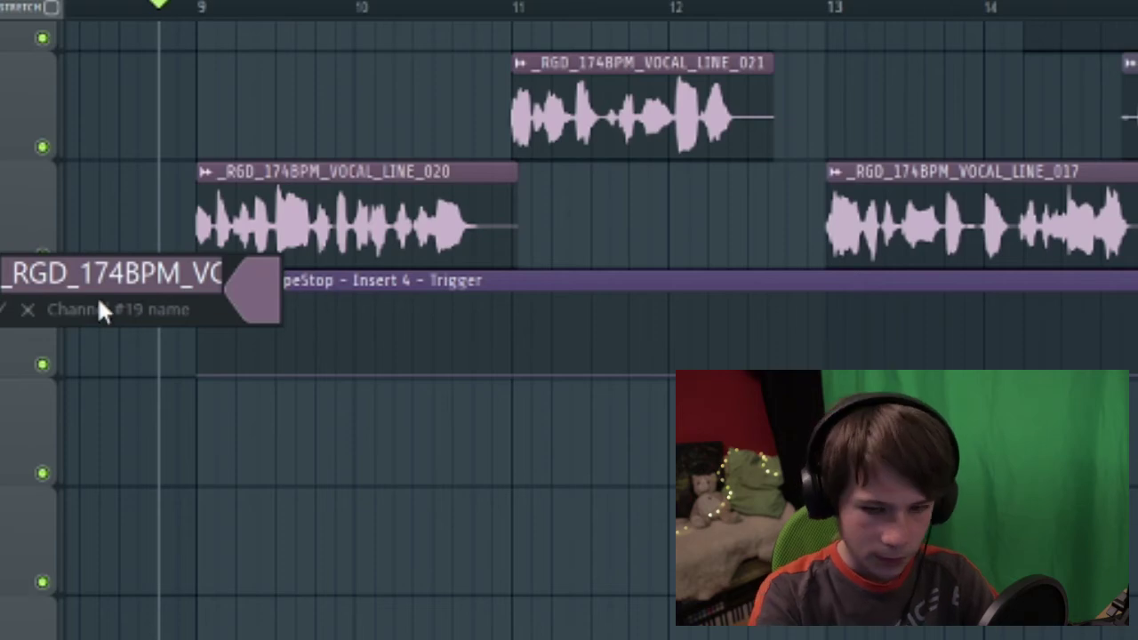
key("BackSpace")
left_click(255, 298)
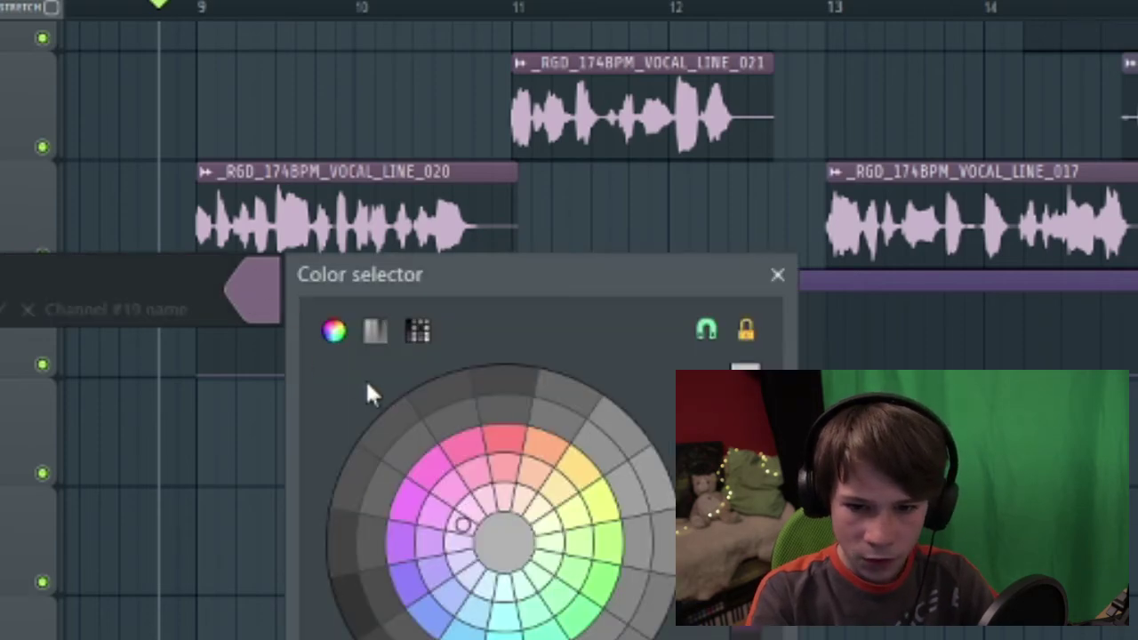
mouse_move(602, 599)
left_mouse_down()
mouse_move(574, 569)
mouse_move(592, 567)
mouse_move(571, 571)
left_mouse_up()
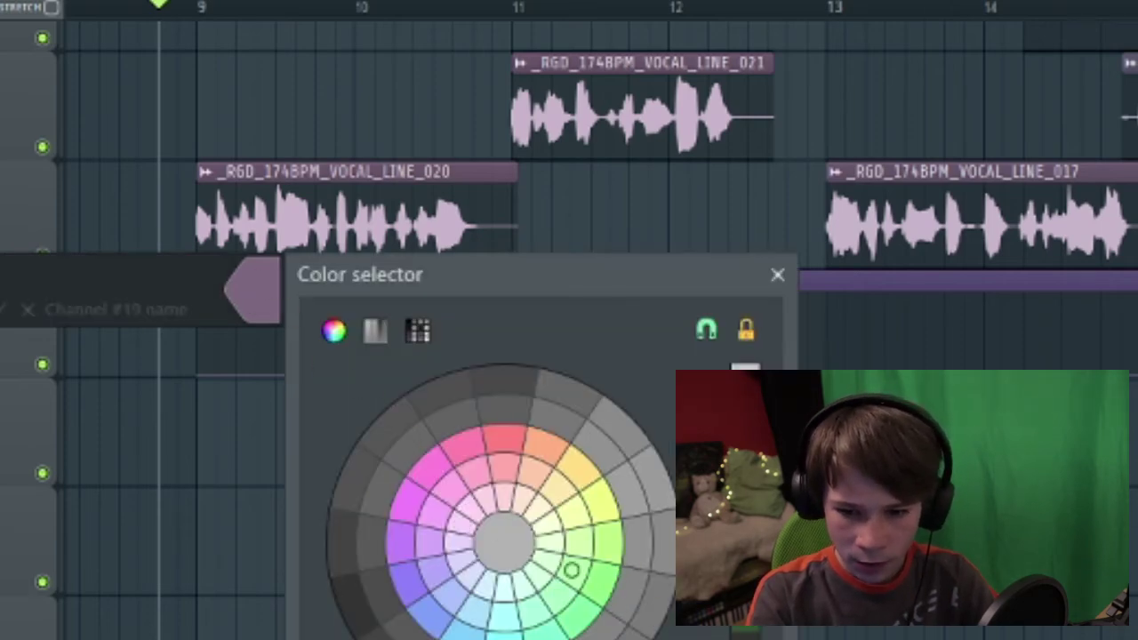
key("Return")
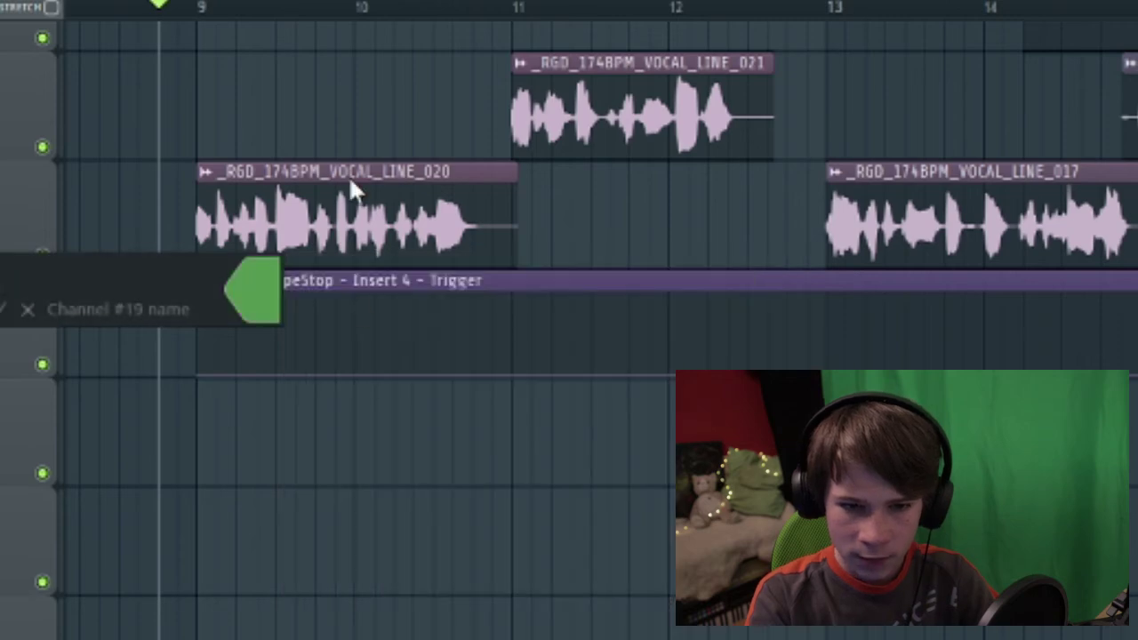
type("cat")
left_click(9, 310)
Automate the cat clip's panning with an envelope falling from maximum at its start to minimum at its end, and play it.
left_click(204, 174)
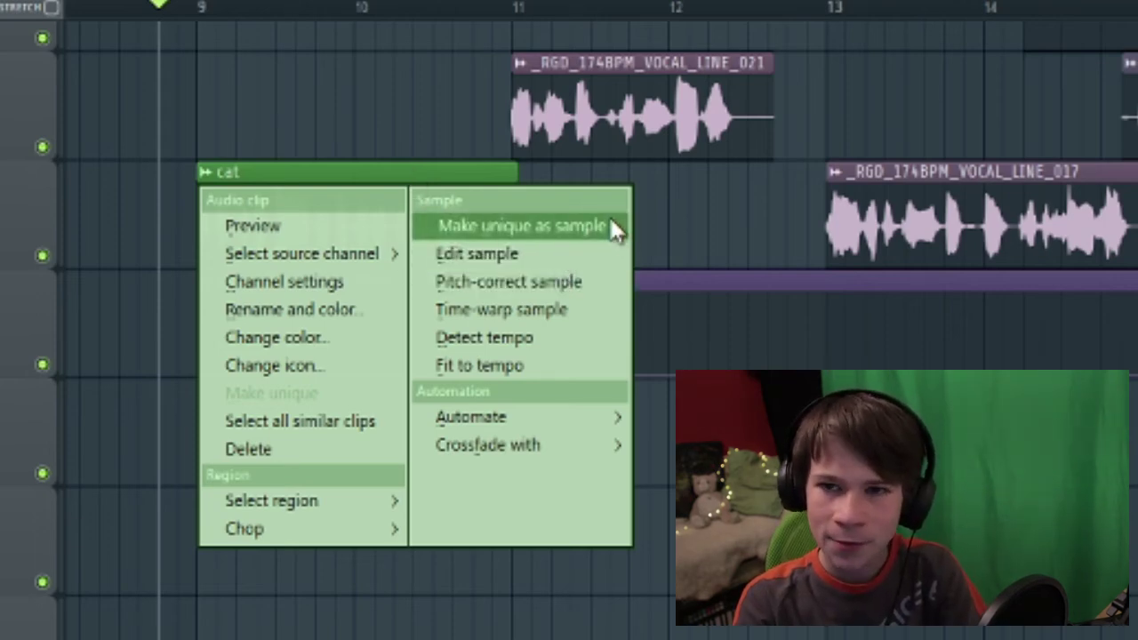
mouse_move(494, 414)
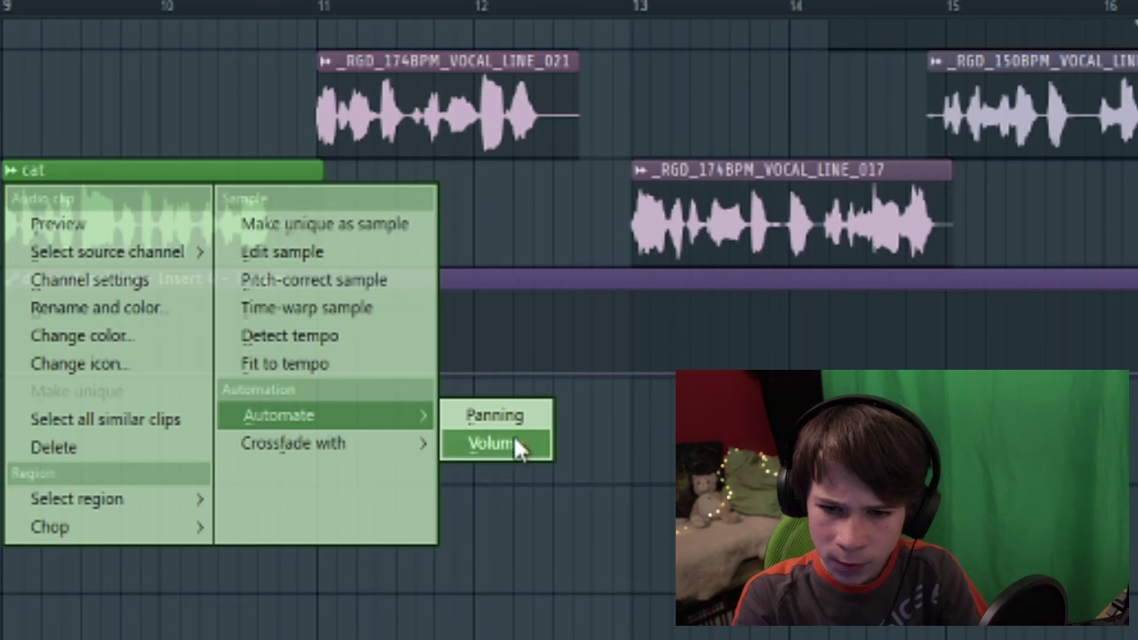
left_click(500, 415)
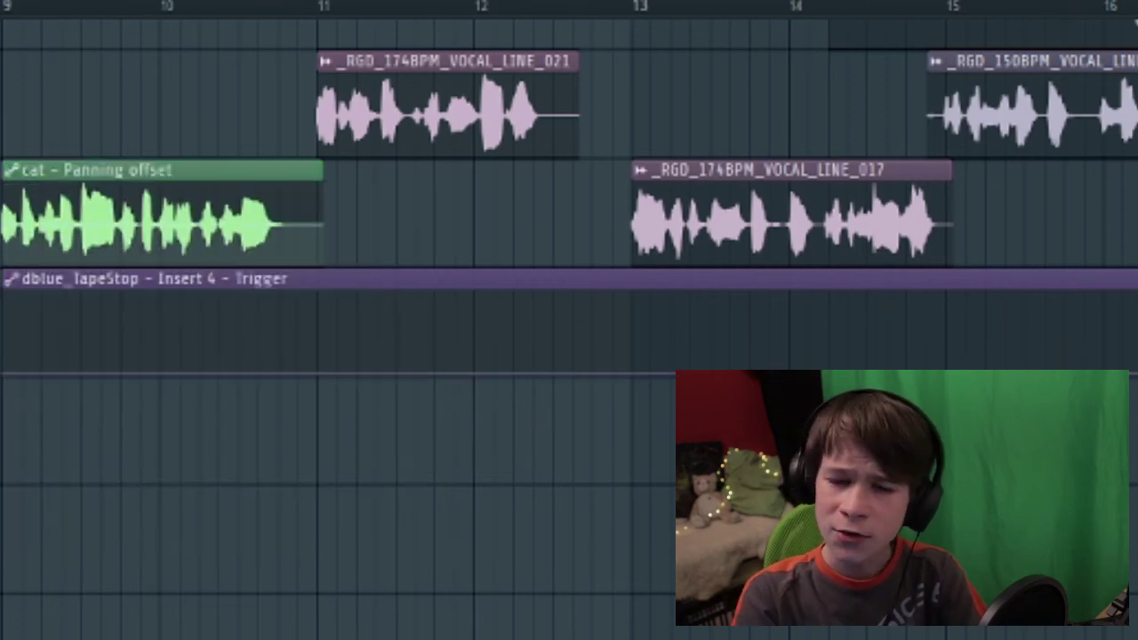
scroll(368, 20, "up", 5)
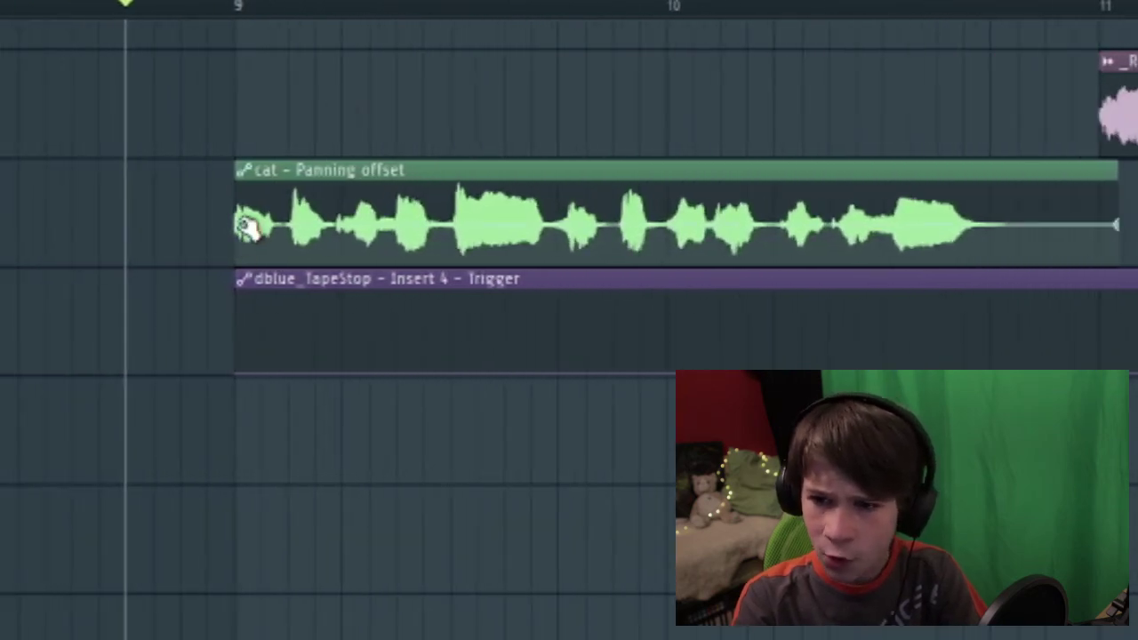
left_click_drag(240, 223, 234, 172)
left_click_drag(1118, 225, 1113, 280)
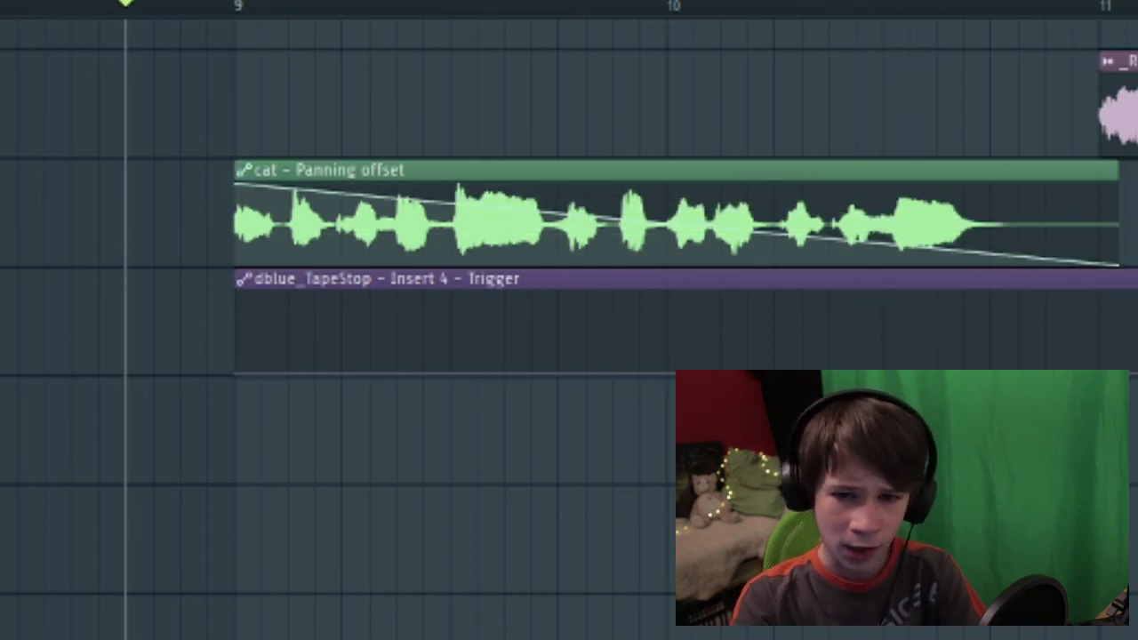
key("space")
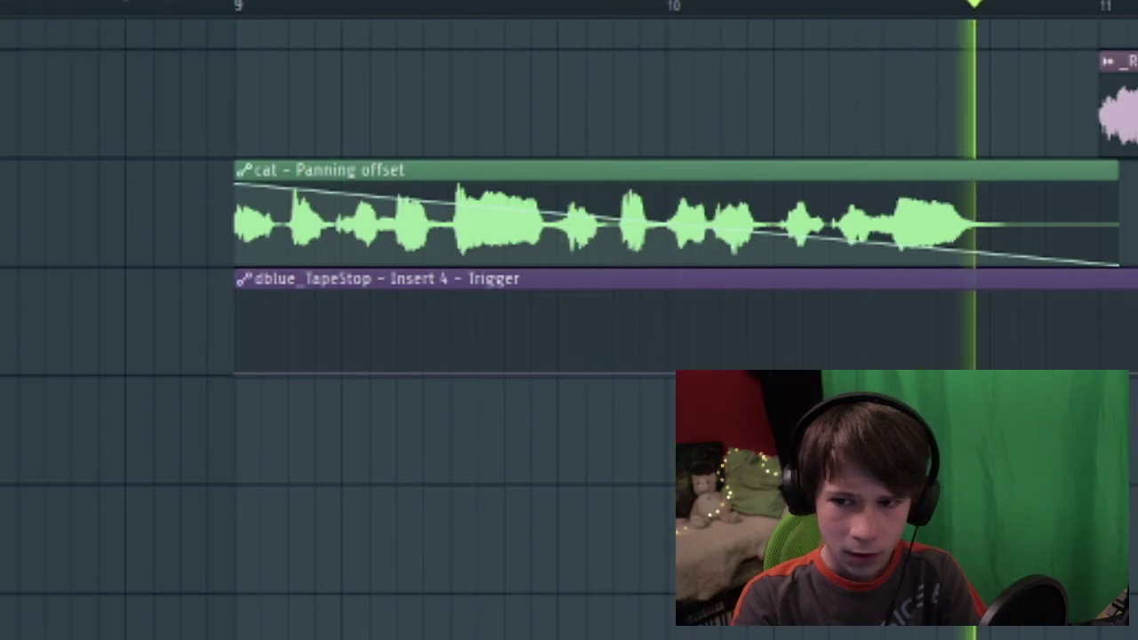
key("space")
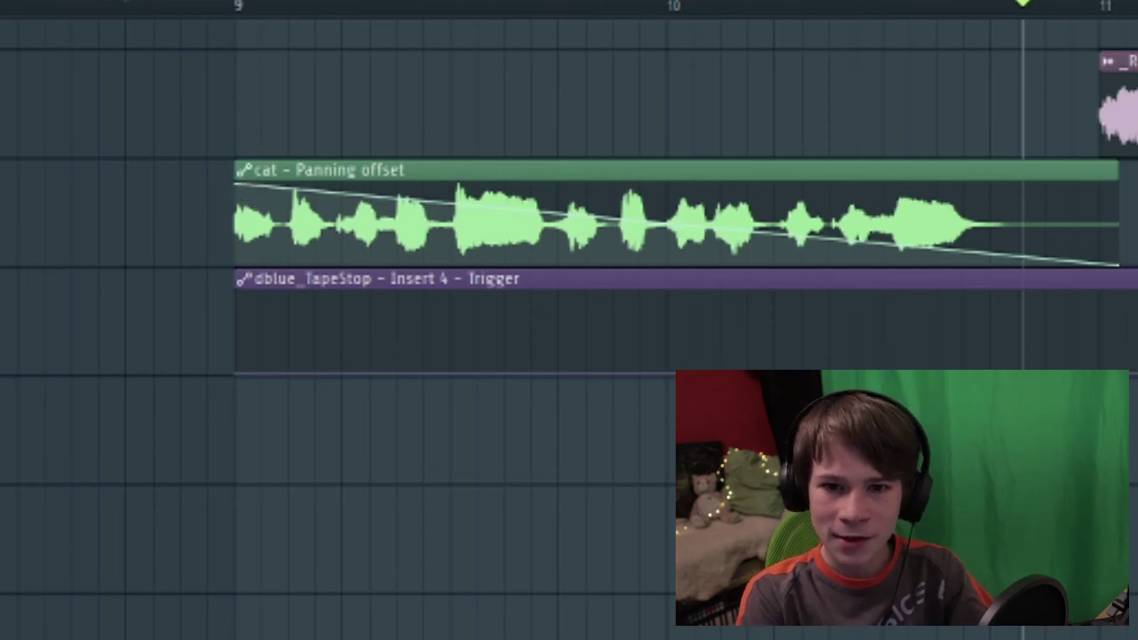
Examine the automation options of the Insert 4 panning knob in the mixer and return to the playlist.
left_click(811, 8)
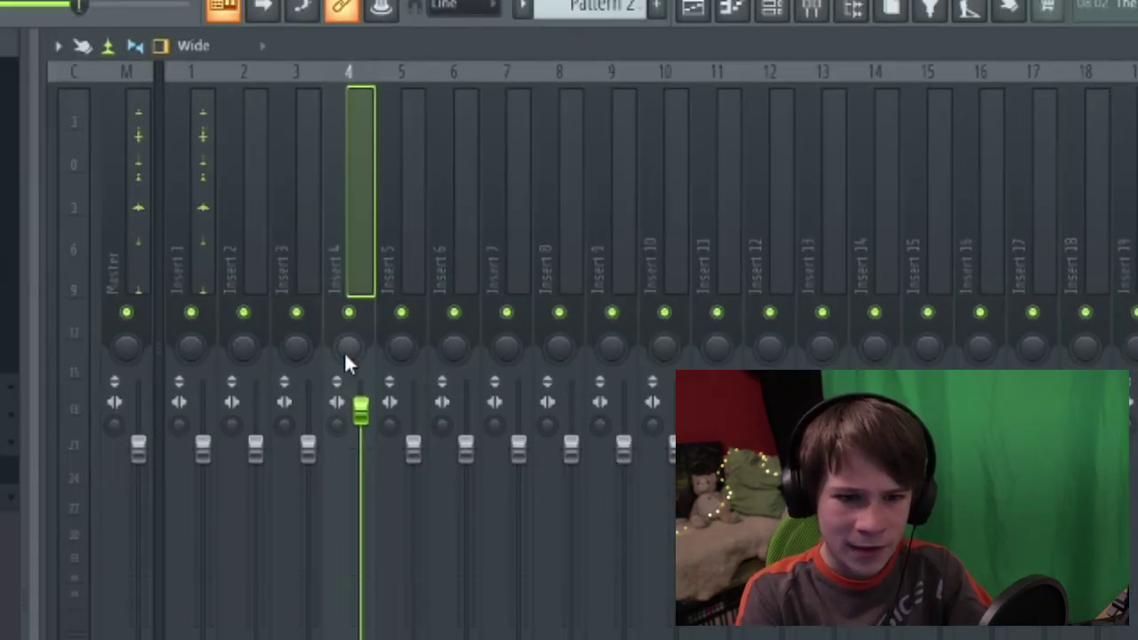
right_click(345, 355)
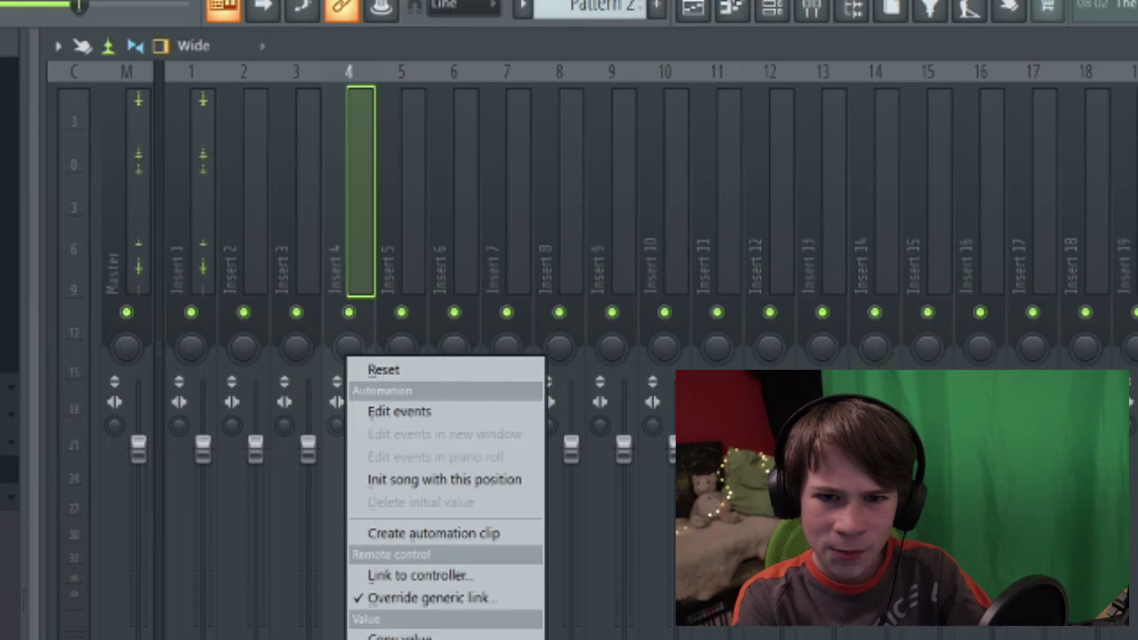
left_click(702, 11)
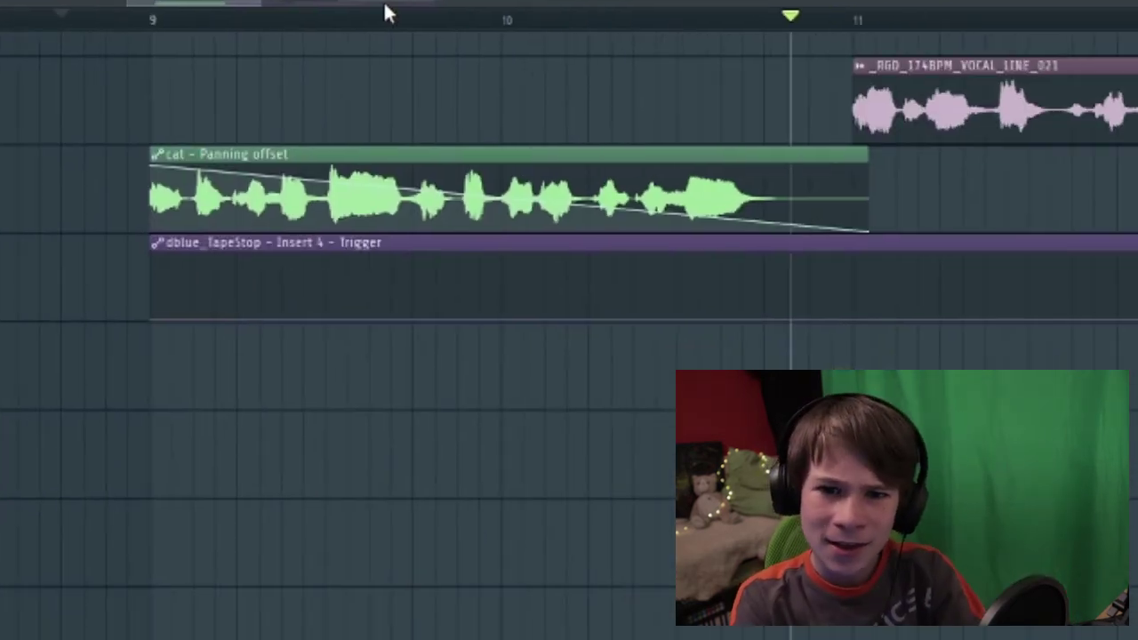
Move the playhead to bar 9 and flatten the cat panning envelope by setting both end points to the centre.
left_click(152, 27)
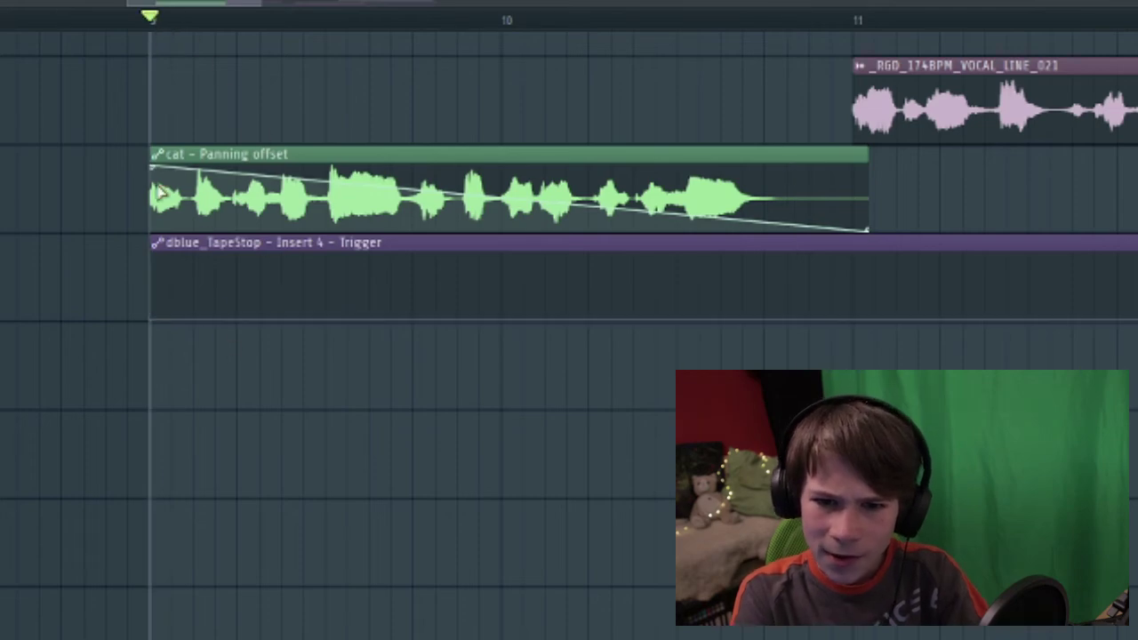
left_click_drag(152, 163, 145, 200)
left_click_drag(875, 233, 874, 201)
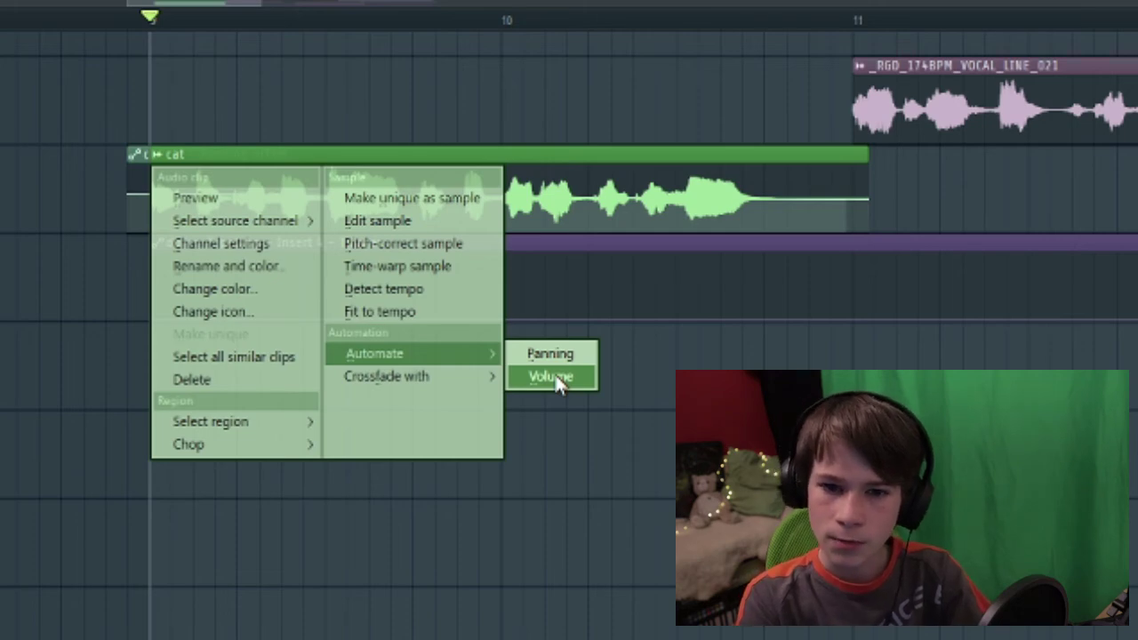
Create a crossfade from the cat clip to Cymatics - Empire Full Drum Loop 5 - 140 BPM and play it.
mouse_move(382, 377)
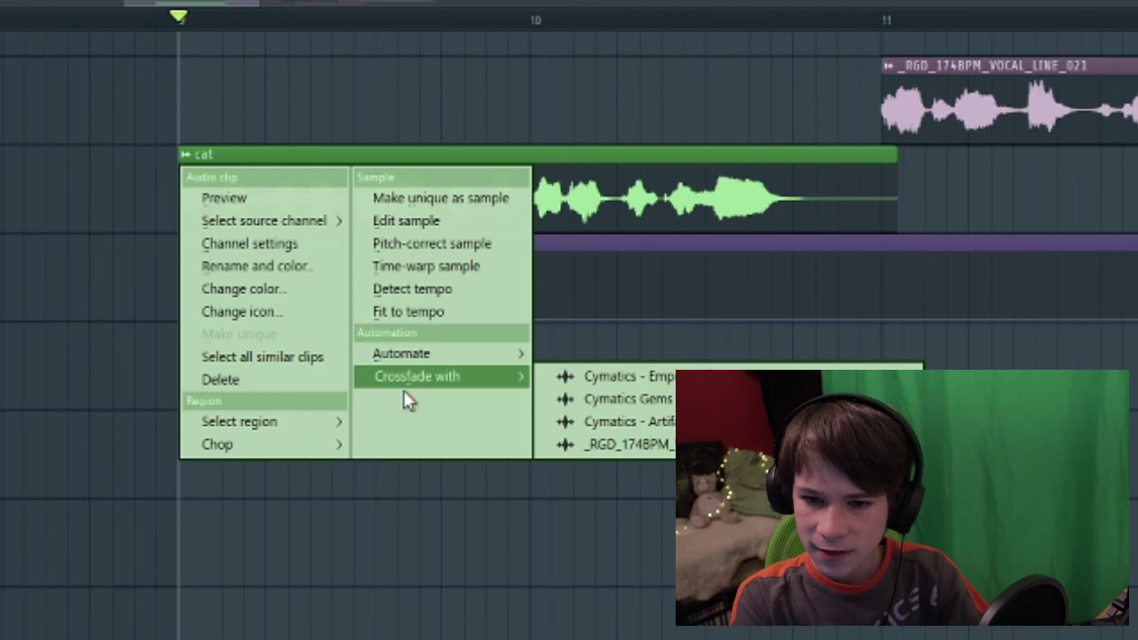
left_click(622, 376)
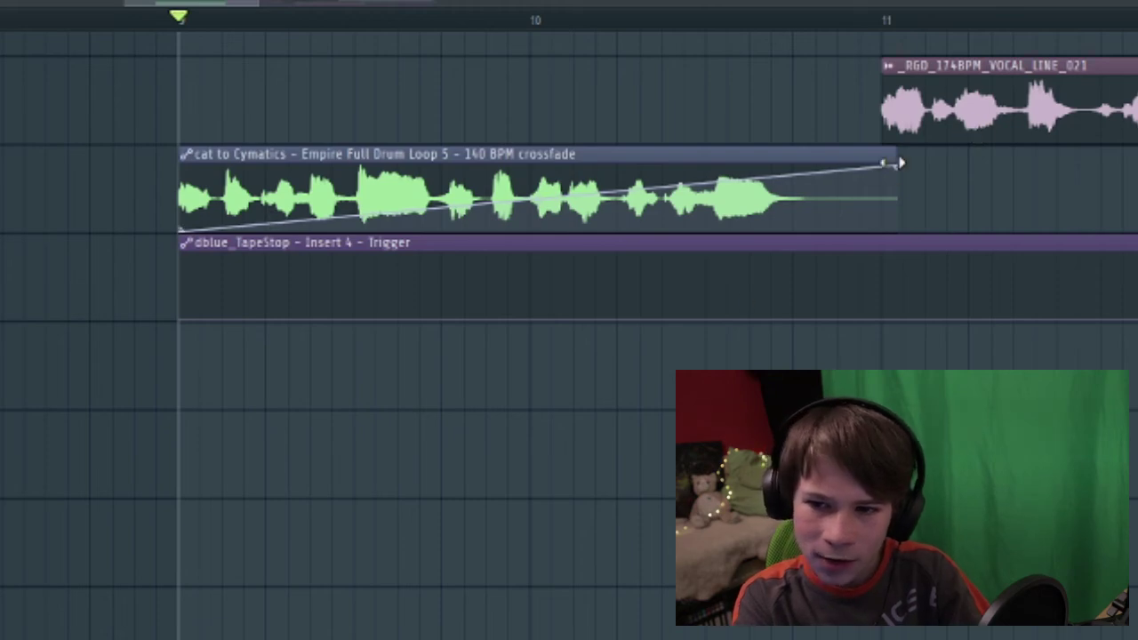
scroll(894, 209, "up", 3)
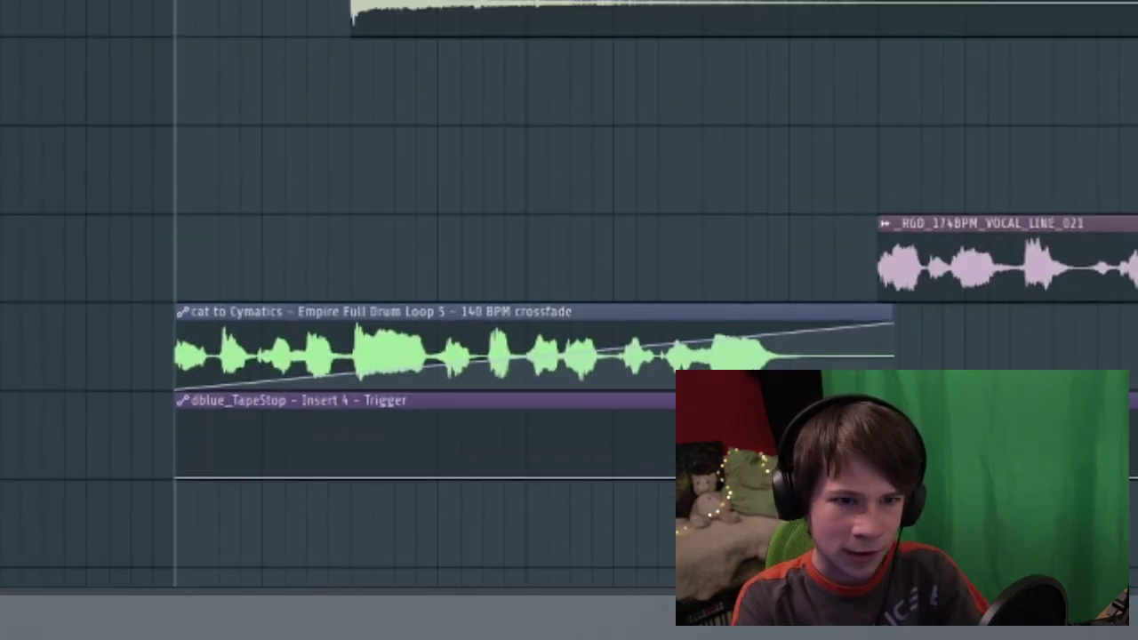
key("space")
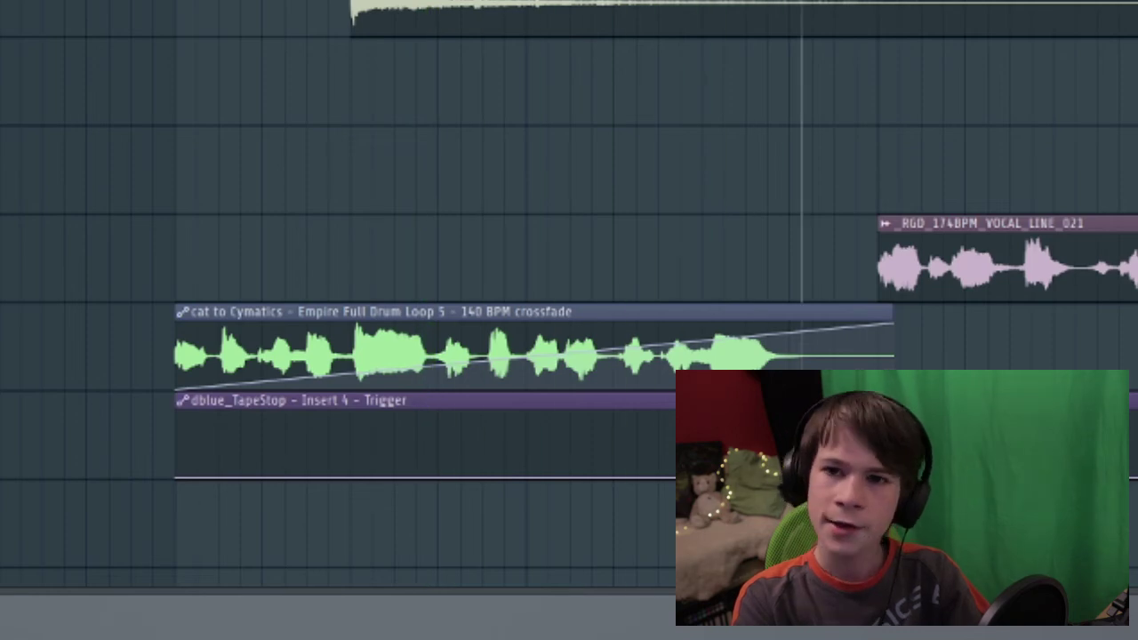
scroll(421, 20, "down", 3)
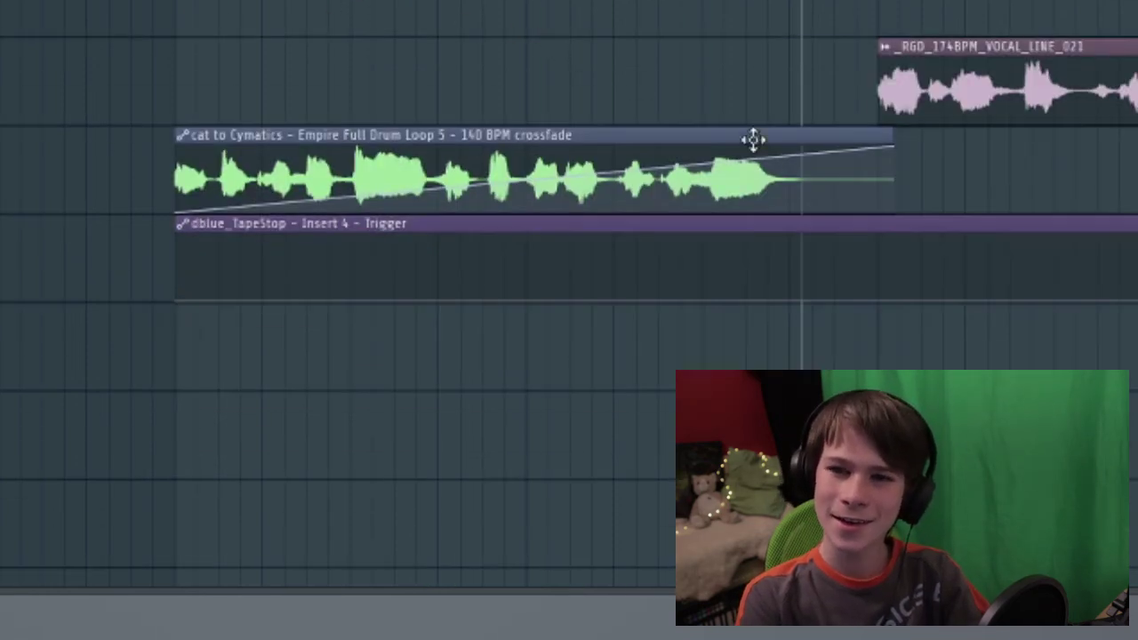
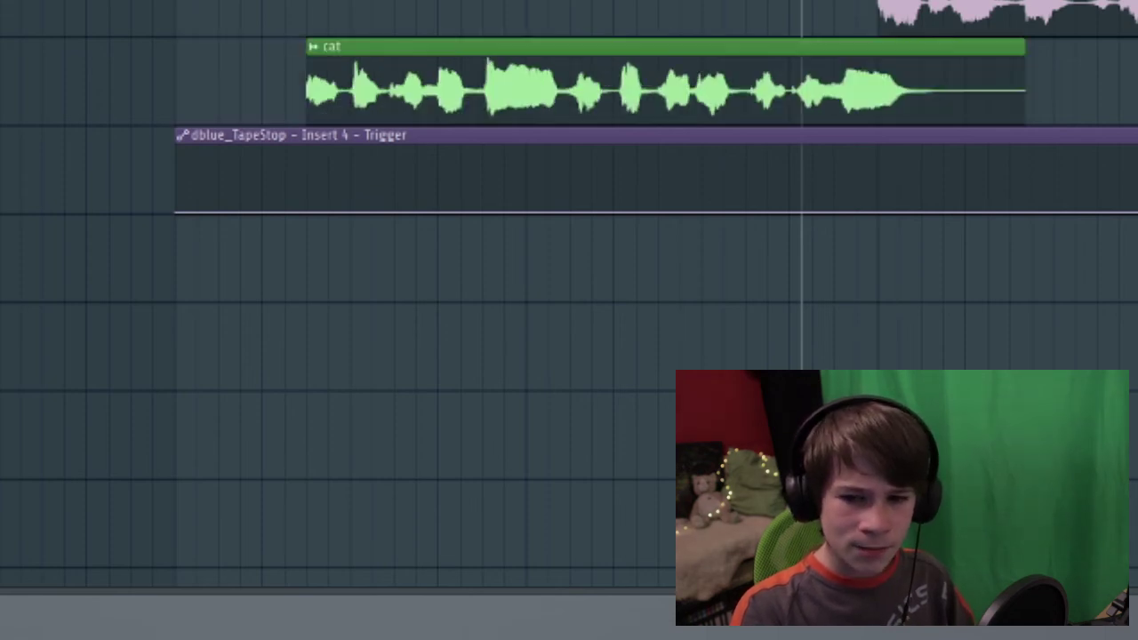
Chop the cat clip into separate slices with Dull auto-slicing and deselect the slices.
left_click(183, 46)
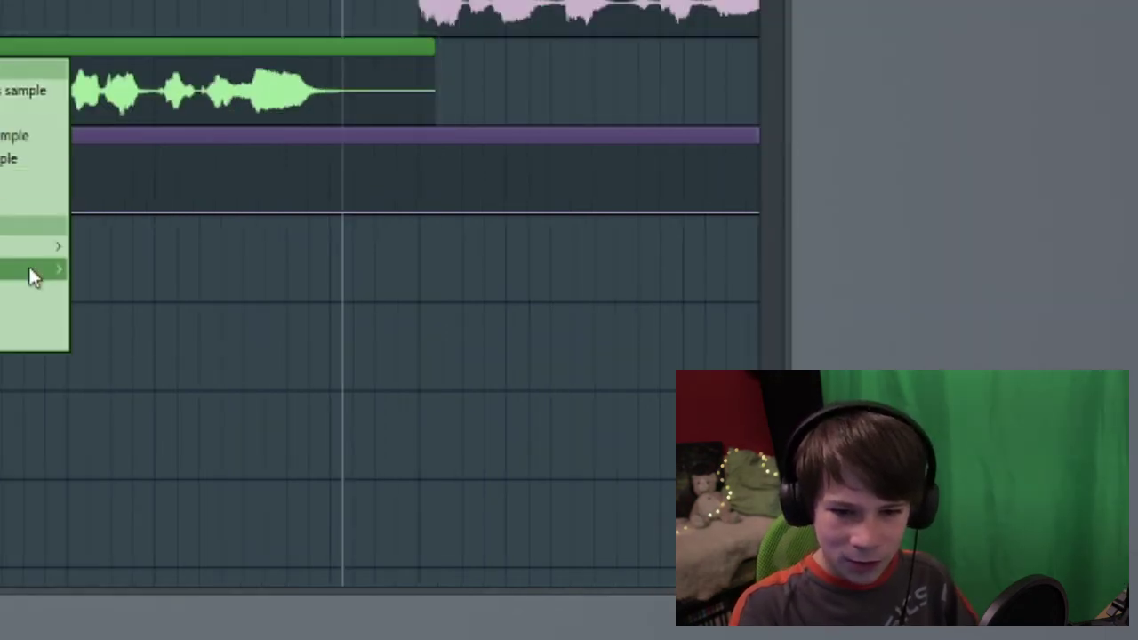
mouse_move(103, 351)
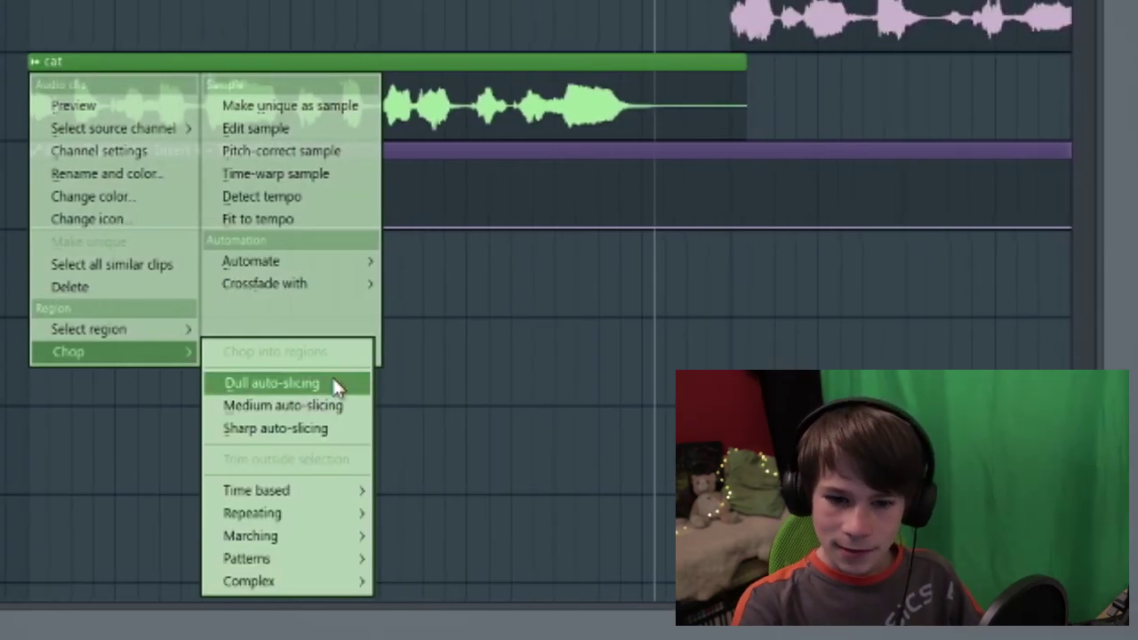
left_click(332, 384)
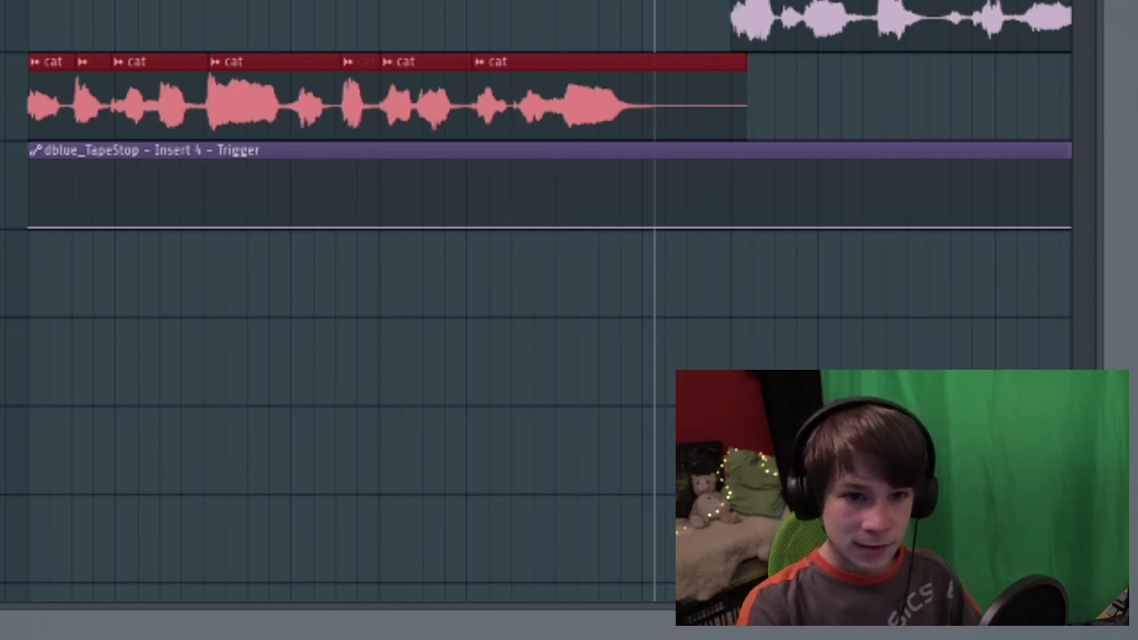
key("space")
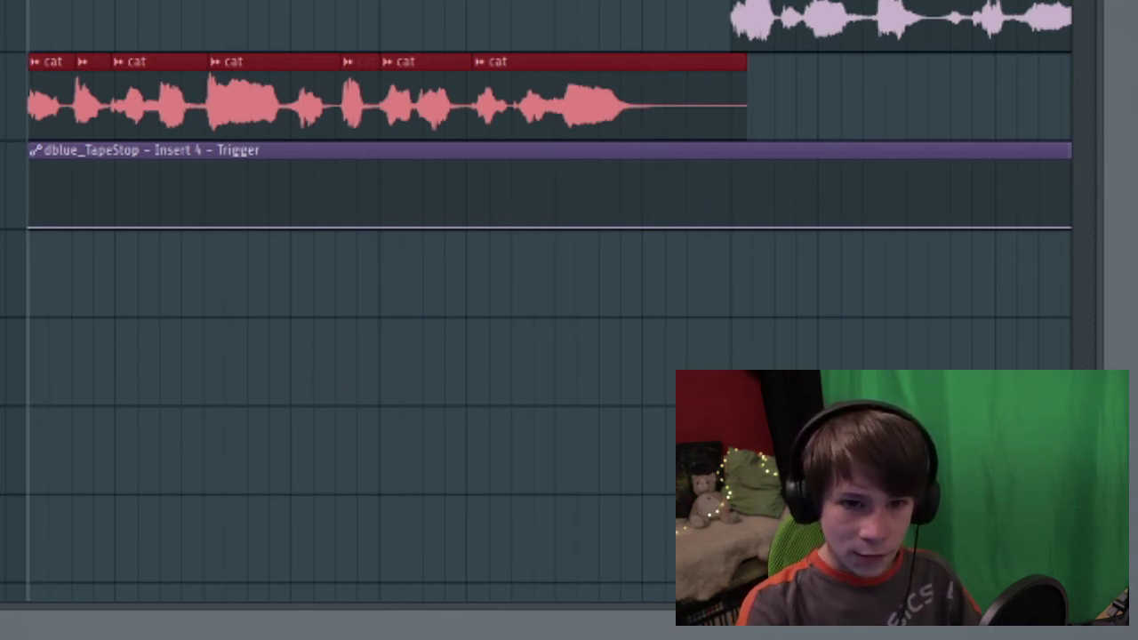
scroll(536, 302, "up", 5)
scroll(536, 302, "right", 5)
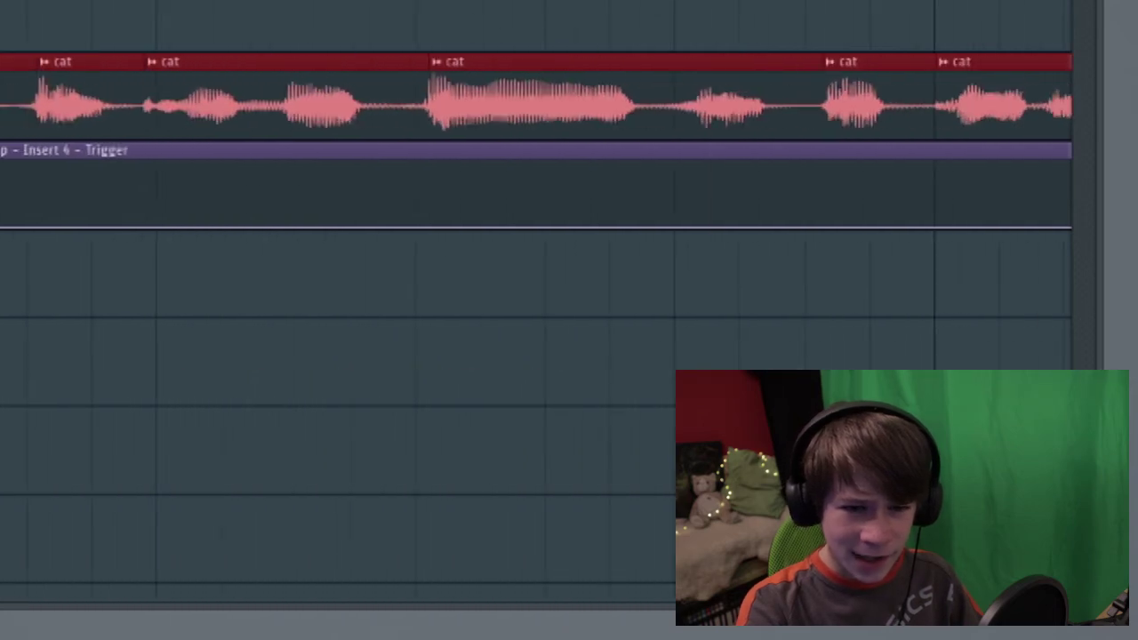
key("ctrl+d")
mouse_move(67, 102)
left_mouse_down()
mouse_move(71, 10)
mouse_move(67, 119)
left_mouse_up()
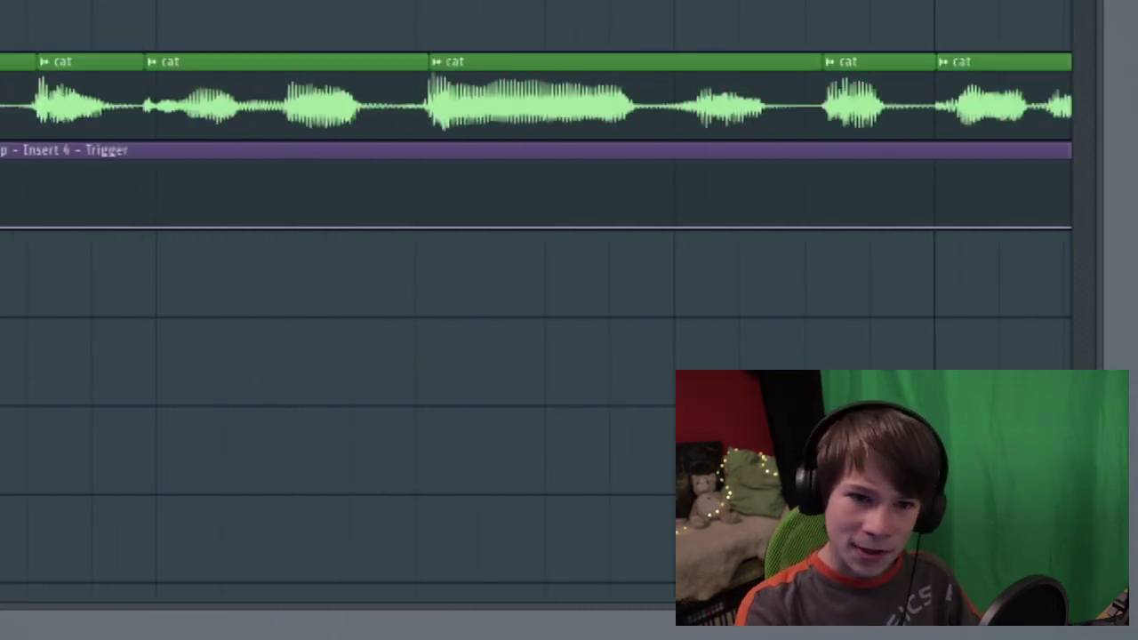
Move the second and third cat slices up to Track 11 and shift the first slice forward in time on Track 12.
scroll(533, 267, "down", 2)
scroll(534, 266, "up", 6)
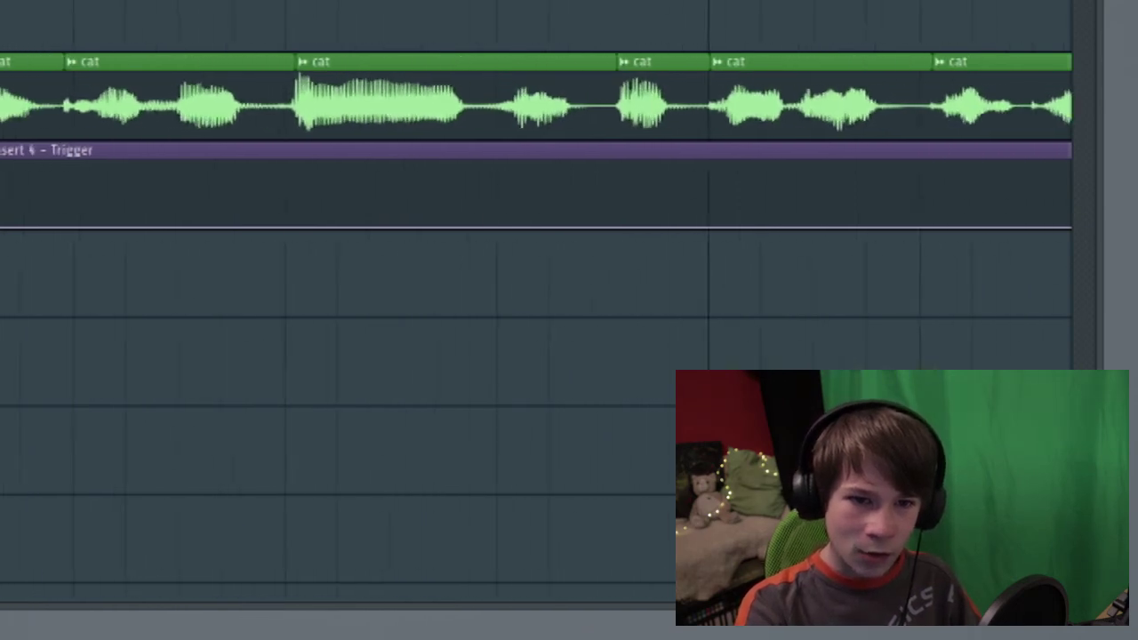
scroll(534, 266, "down", 3)
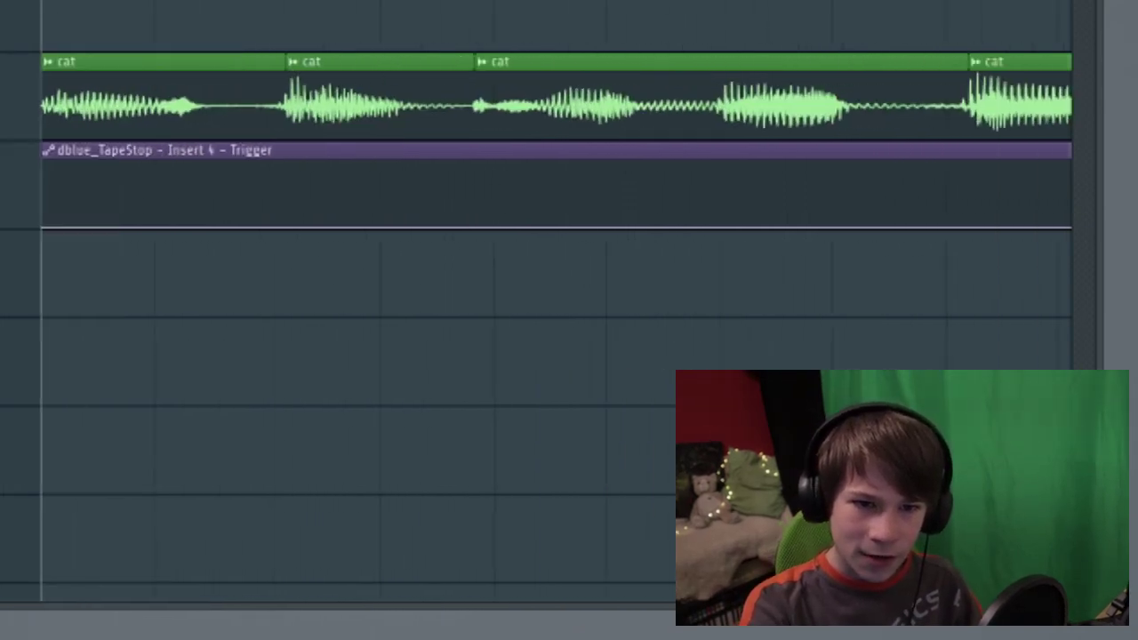
scroll(533, 106, "up", 2)
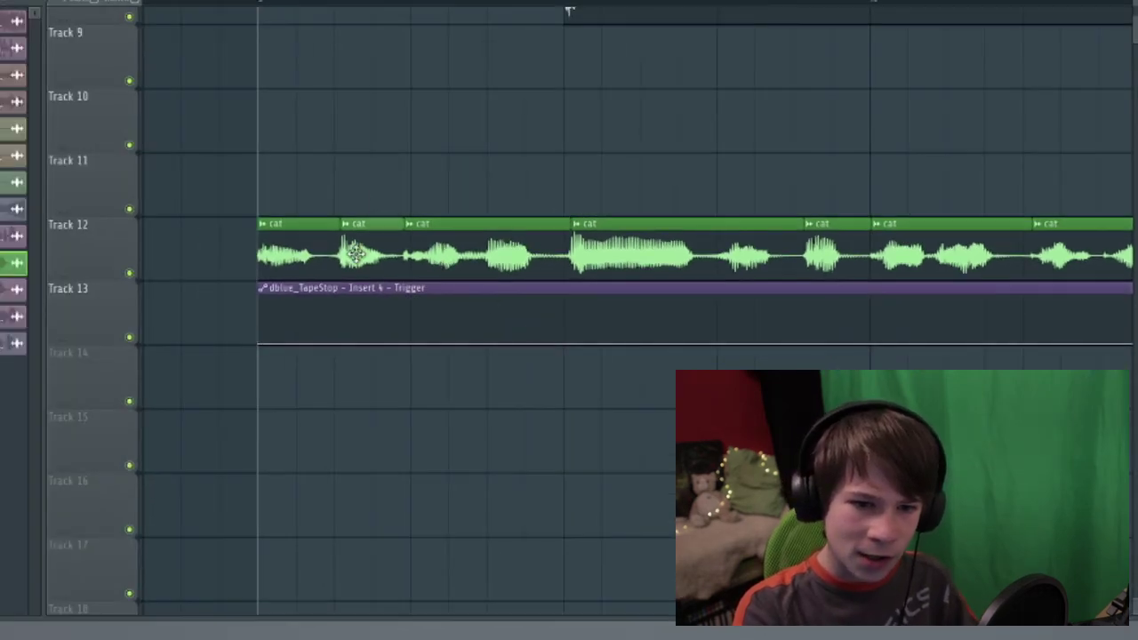
left_click_drag(358, 236, 269, 175)
left_click_drag(271, 233, 347, 233)
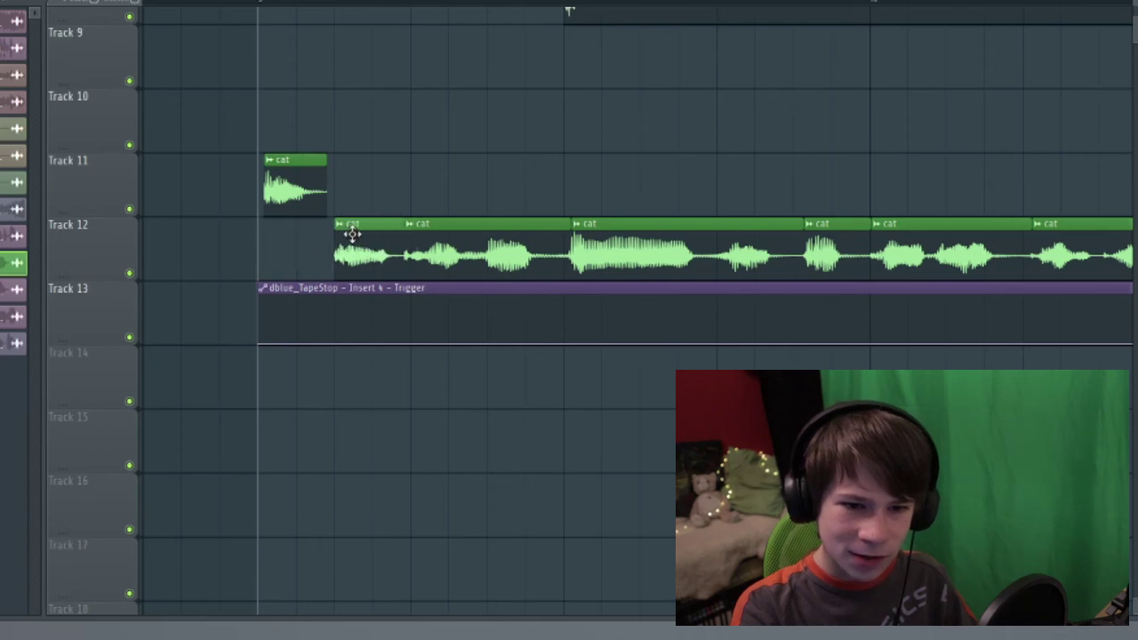
left_click_drag(436, 233, 702, 169)
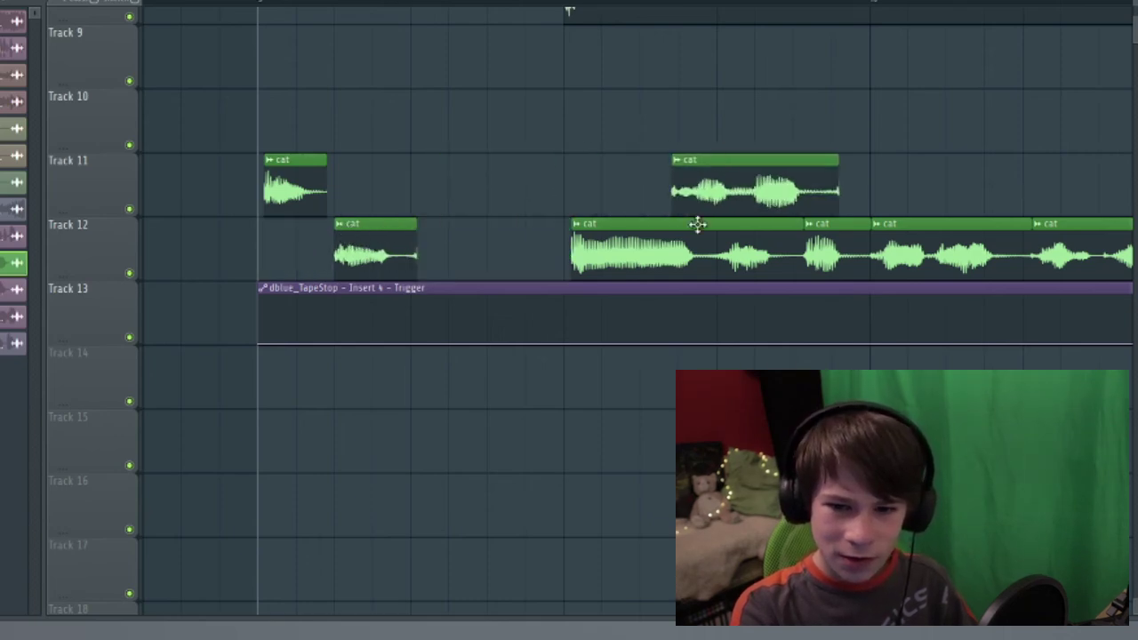
Butt the long cat slice against the first one on Track 12 and line up the other longer slices end to end on Track 11.
left_click_drag(678, 286, 516, 254)
left_click_drag(761, 170, 712, 178)
left_click_drag(845, 246, 922, 168)
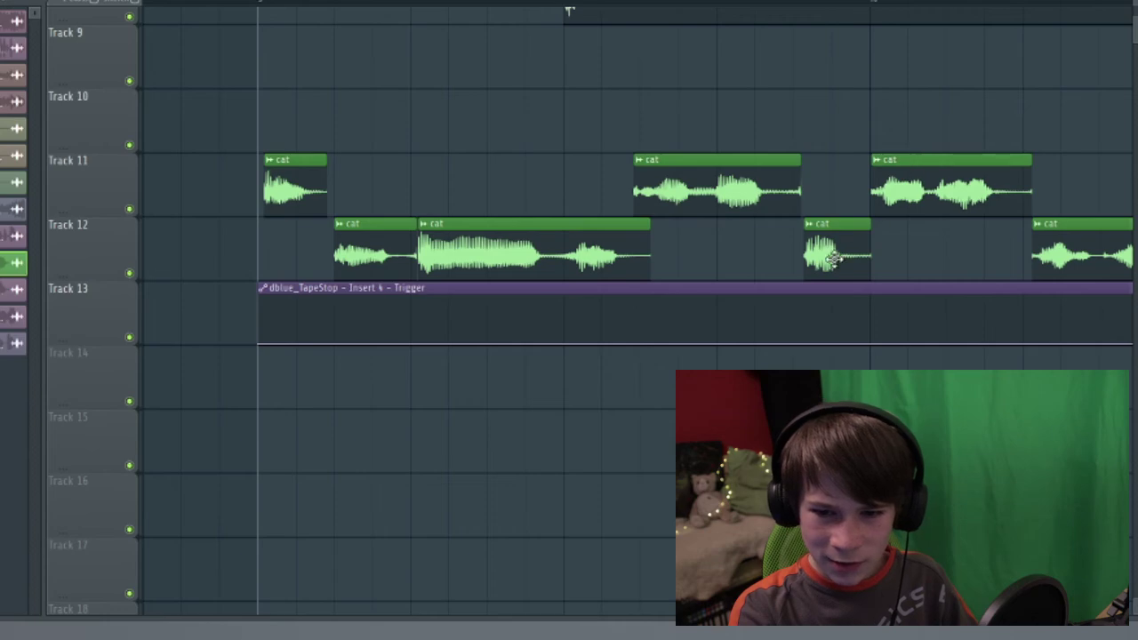
left_click_drag(833, 258, 986, 257)
left_click_drag(960, 186, 887, 194)
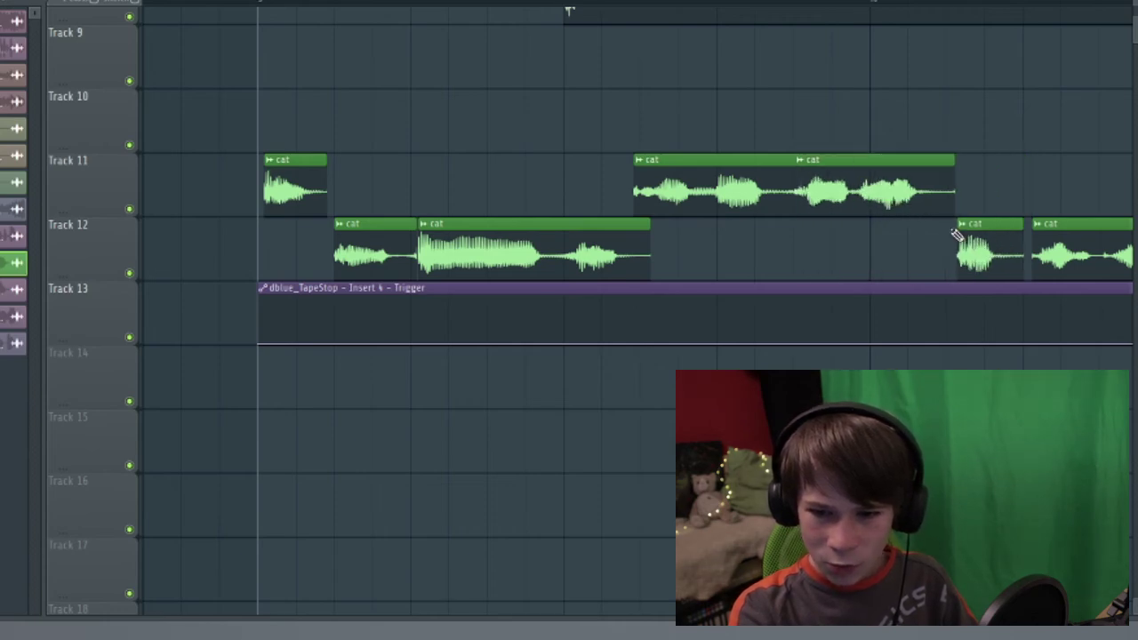
left_click_drag(1092, 251, 1021, 188)
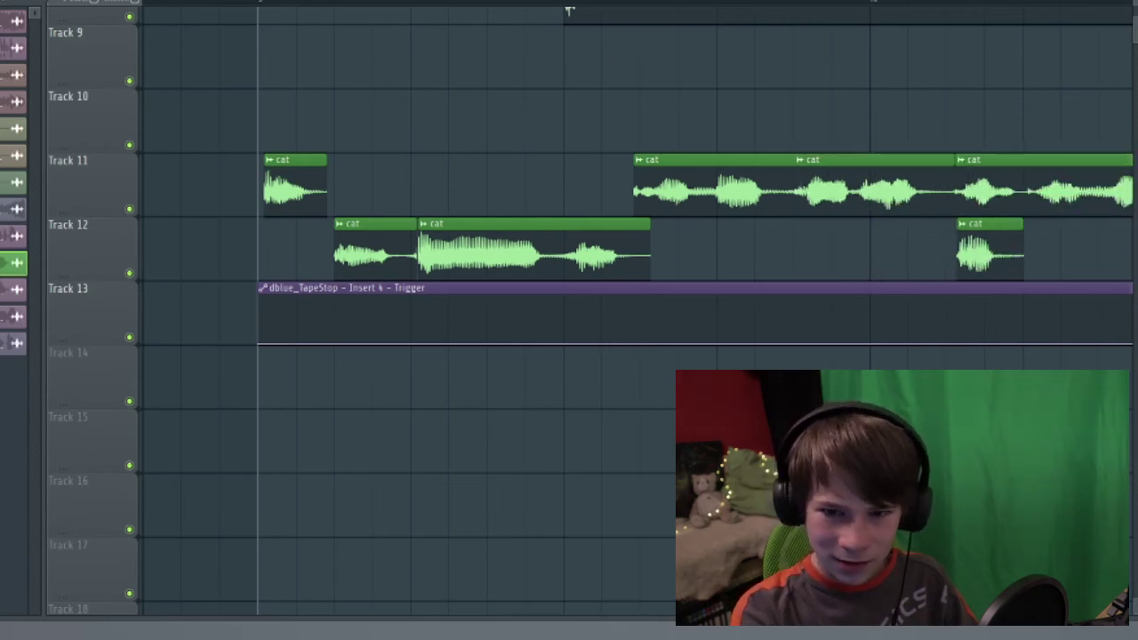
Place the short cat slice on Track 12 beneath the last Track 11 slice and play the rearranged slices from their start.
left_click_drag(569, 11, 378, 11)
left_click_drag(354, 255, 630, 234)
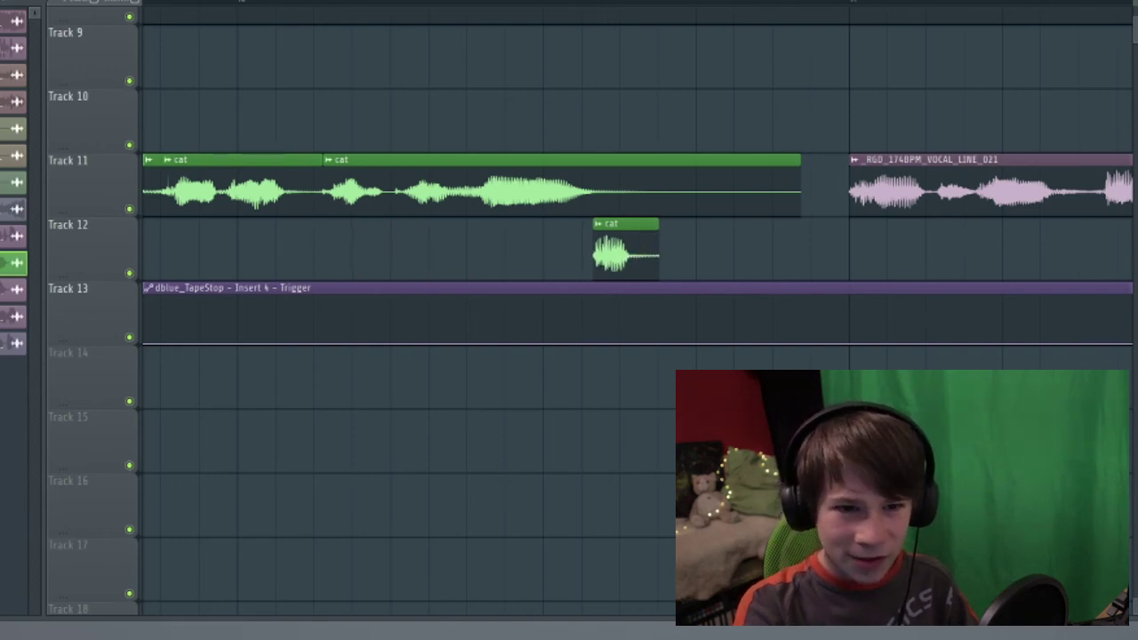
left_click_drag(365, 2, 349, 2)
left_click(176, 12)
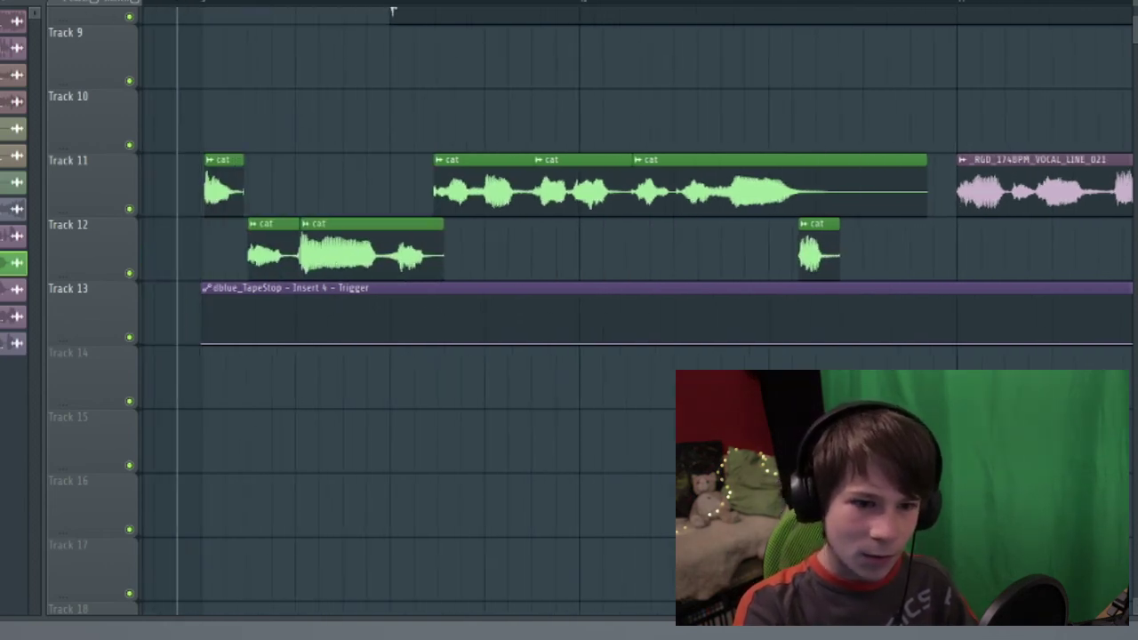
key("space")
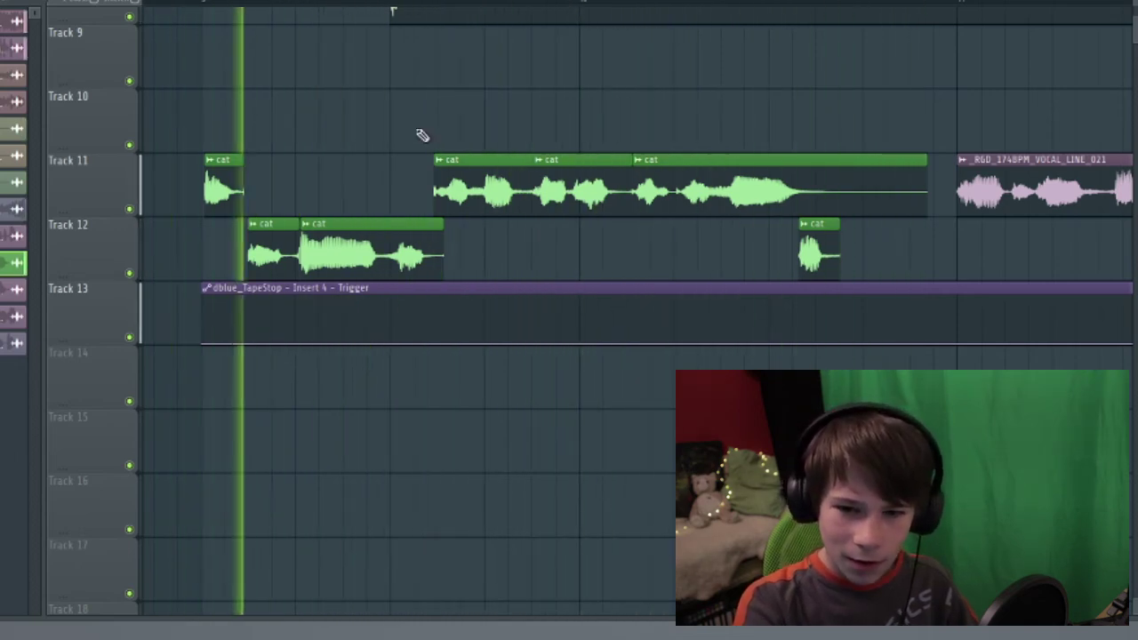
left_click_drag(809, 254, 803, 255)
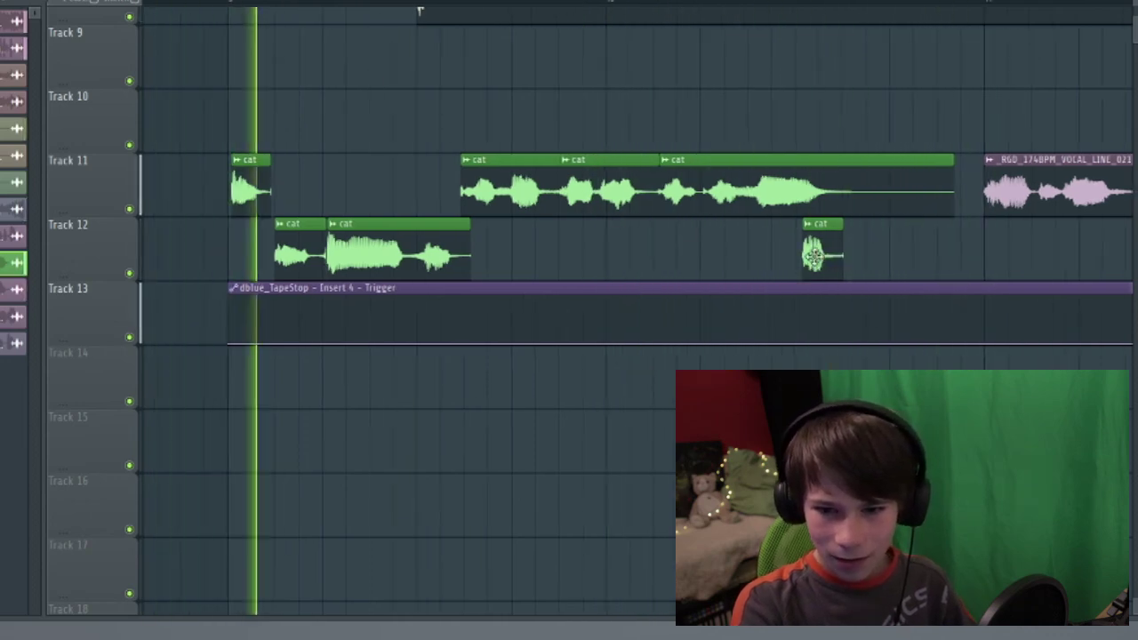
left_click_drag(811, 256, 858, 256)
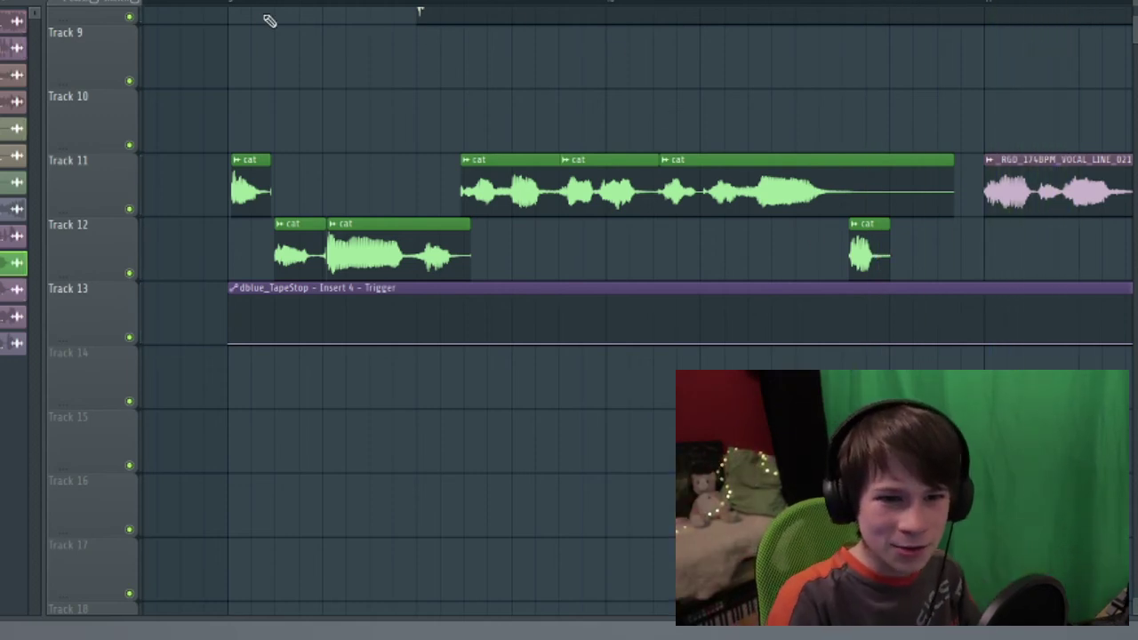
Chop the _RGD_174BPM_VOCAL_LINE_021 clip on Track 11 with Sharp auto-slicing.
scroll(373, 8, "down", 3)
scroll(364, 7, "up", 1)
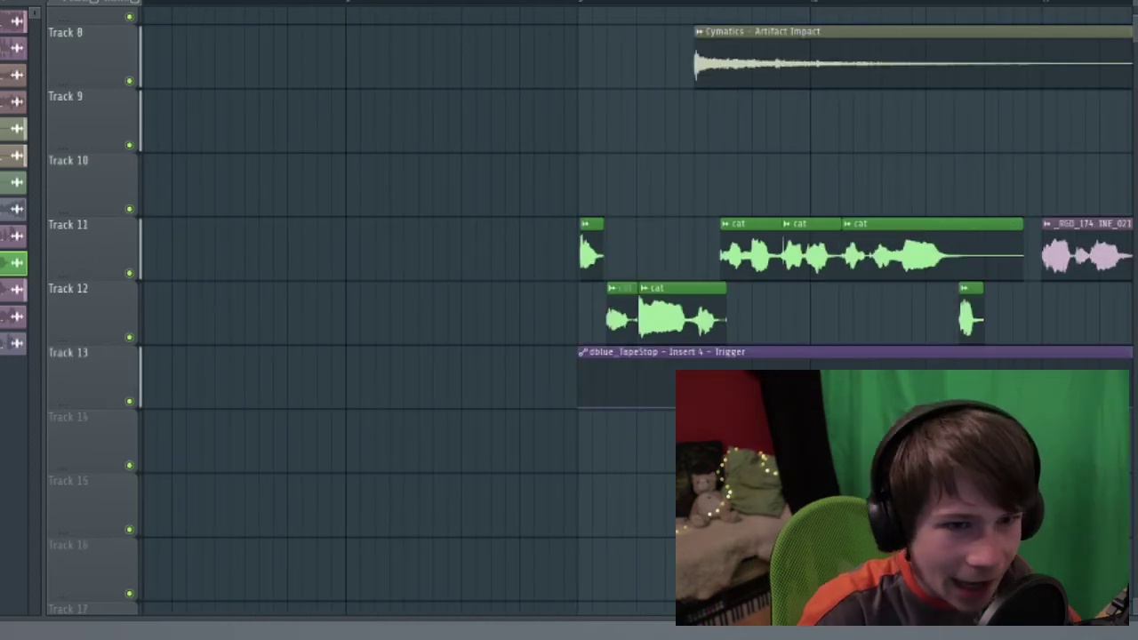
left_click(296, 223)
mouse_move(394, 433)
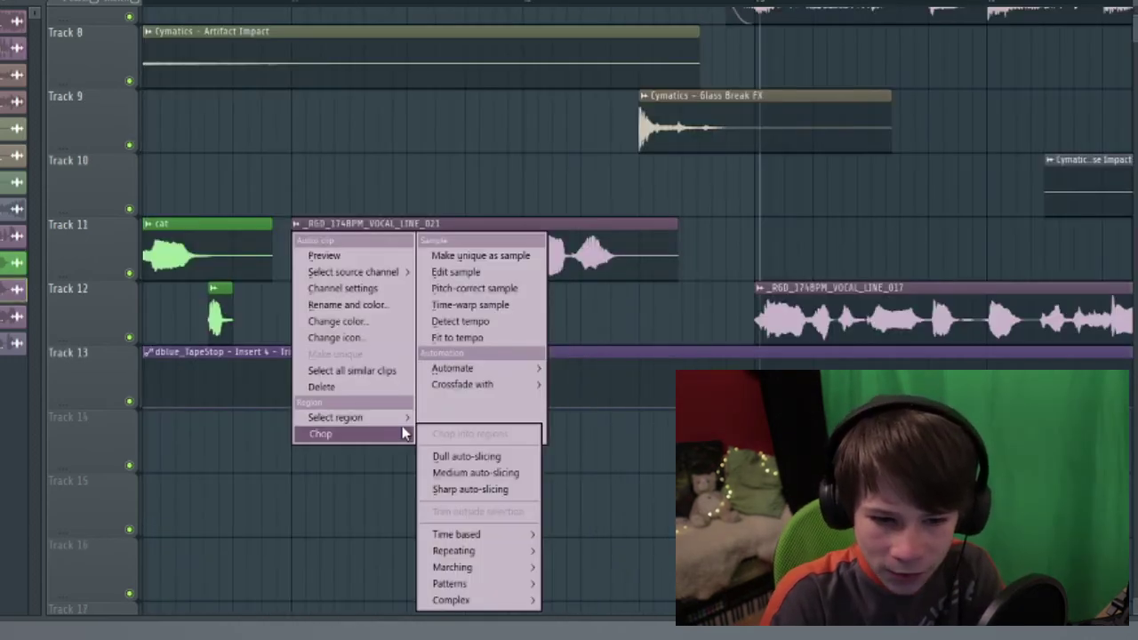
left_click(503, 490)
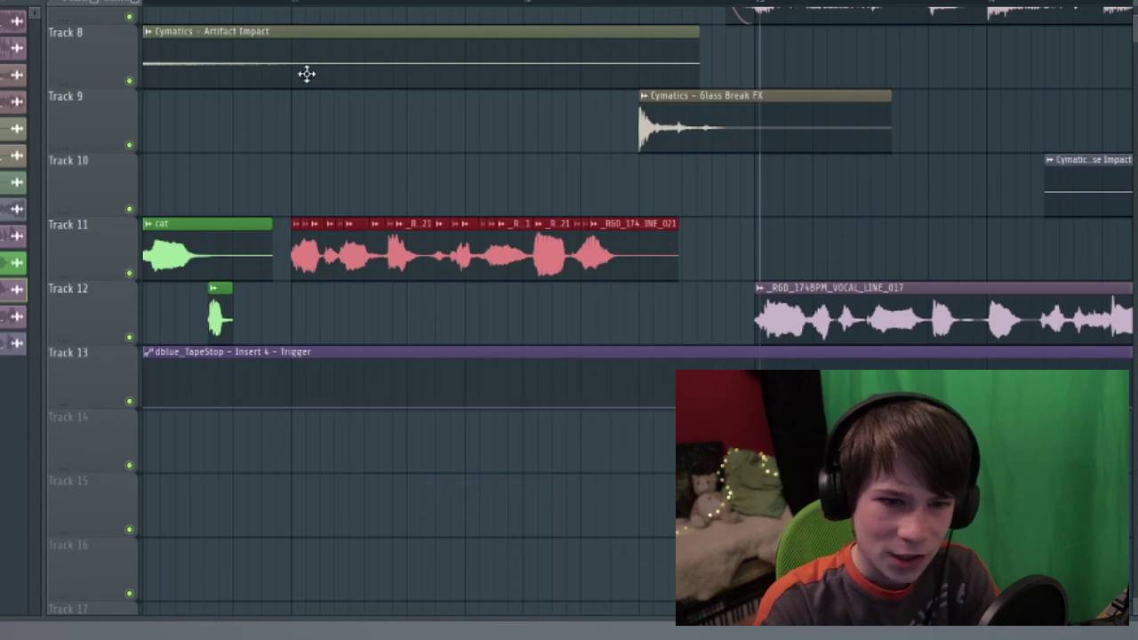
Set the playhead at the start of the chopped vocal line and move two of its small slices up to Track 10.
left_click(295, 3)
scroll(306, 191, "up", 4)
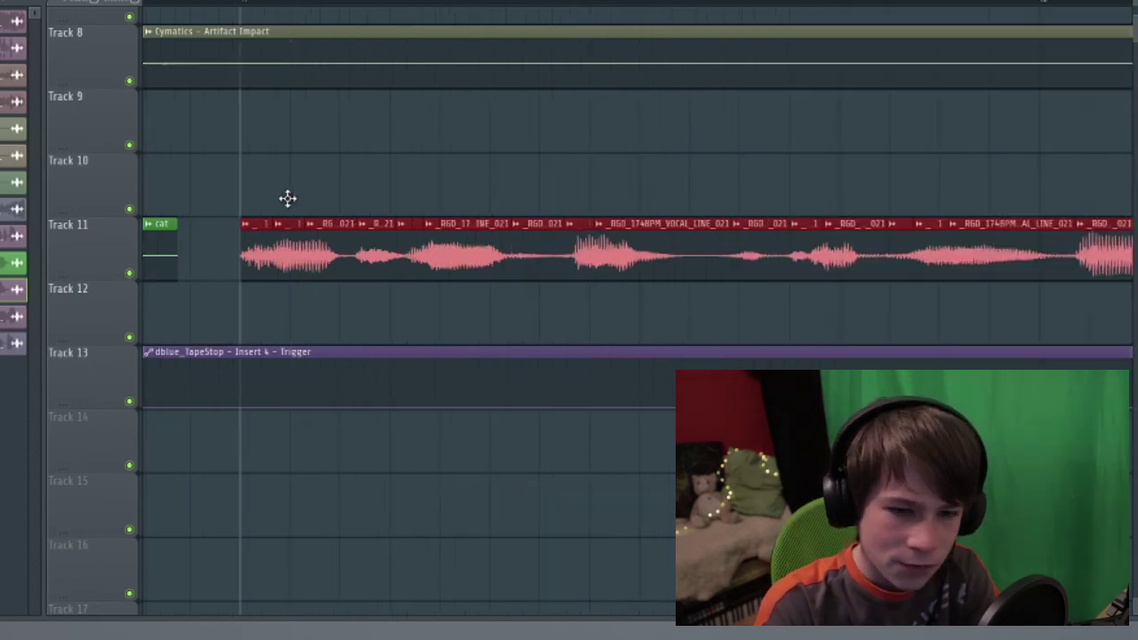
left_click(353, 187)
right_click(374, 180)
left_click_drag(288, 248, 291, 186)
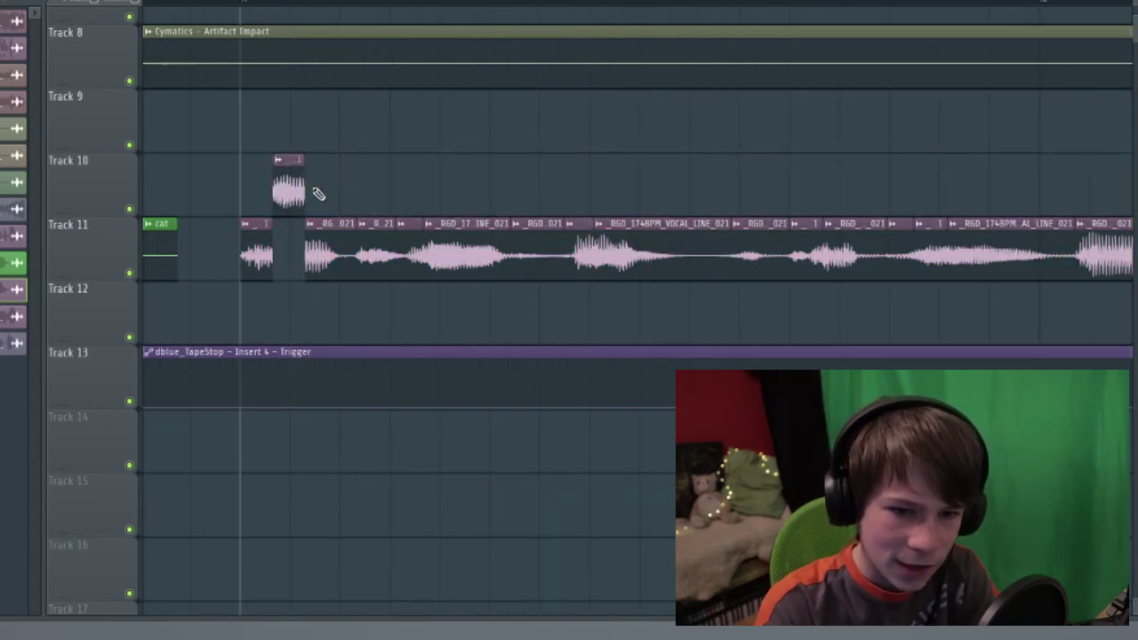
left_click_drag(376, 247, 375, 164)
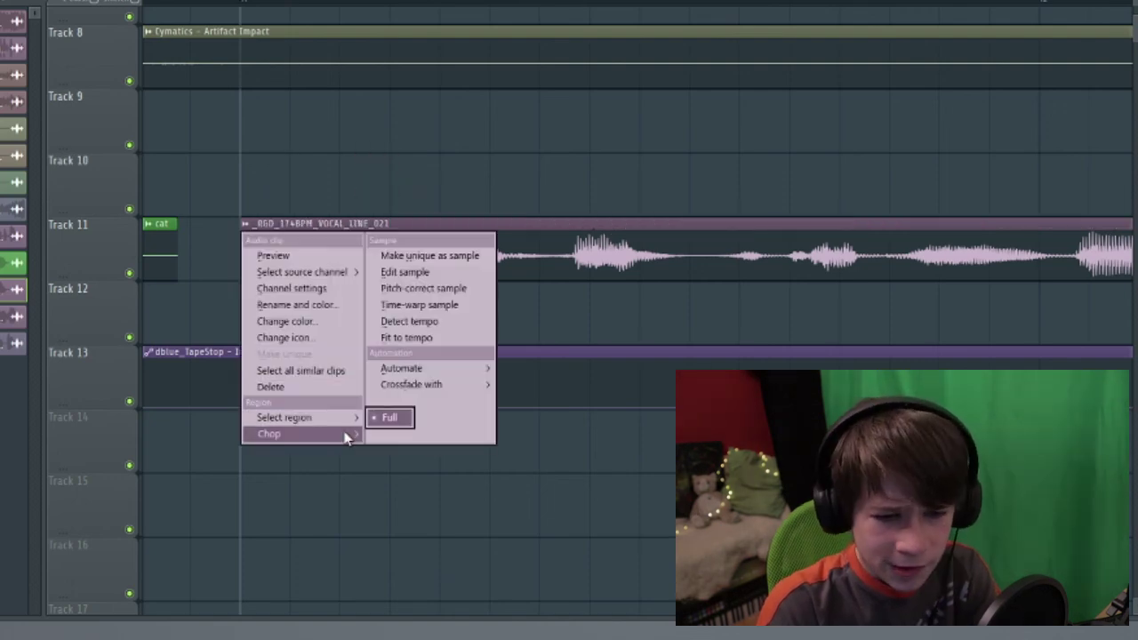
Chop the _RGD_174BPM_VOCAL_LINE_021 clip with Medium auto-slicing and undo the chop.
mouse_move(348, 433)
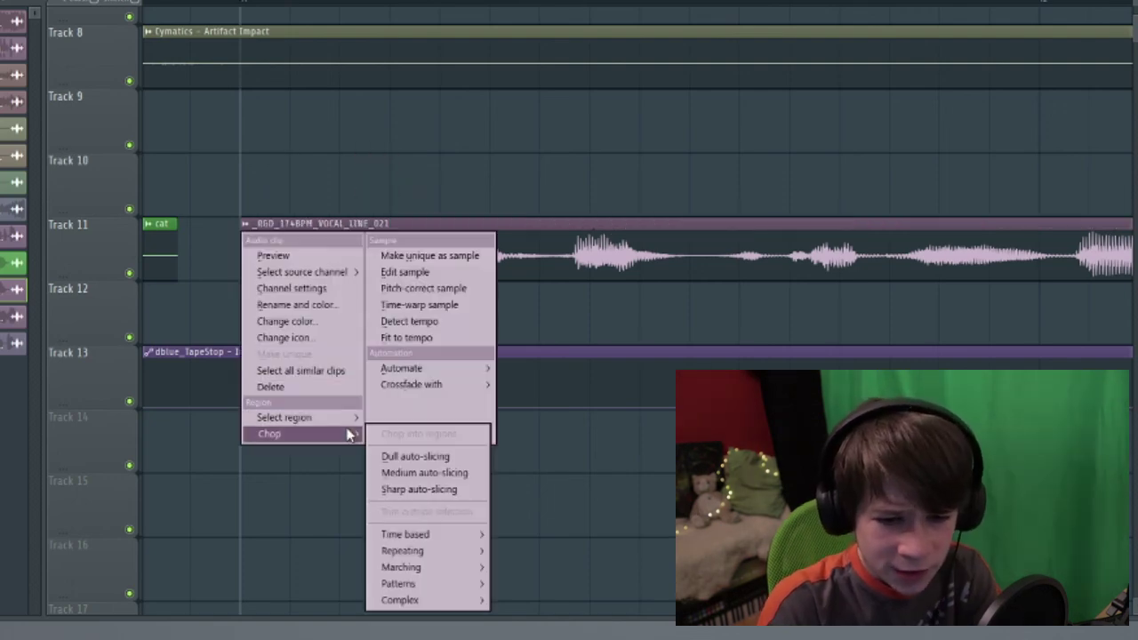
left_click(442, 473)
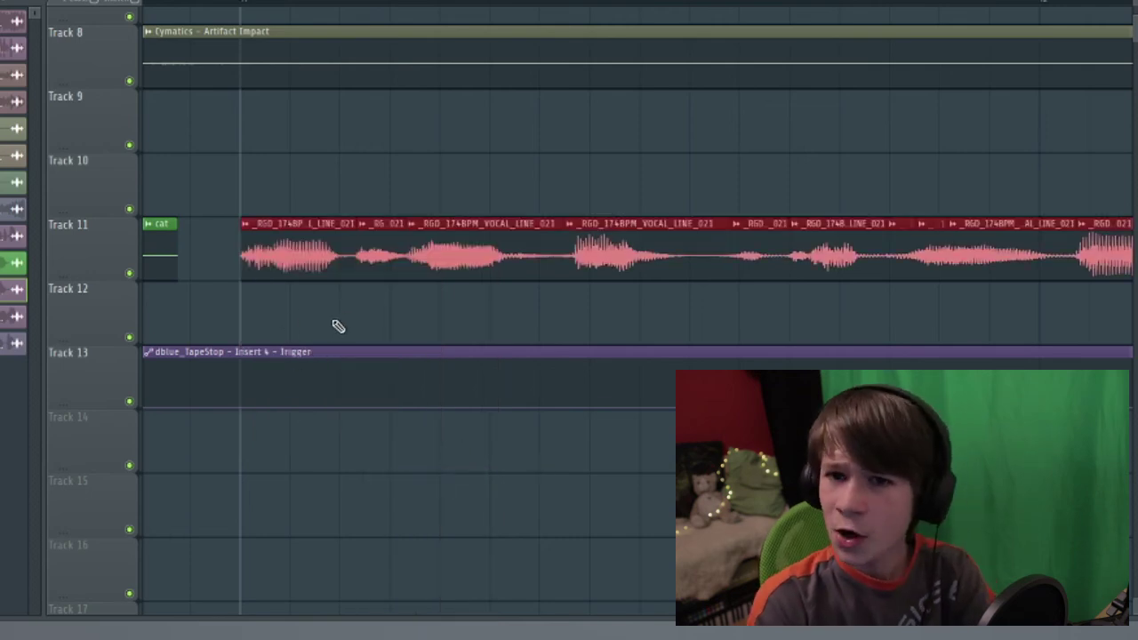
key("ctrl+z")
Select all clips similar to the first cat slice and clear the selection.
left_click(269, 224)
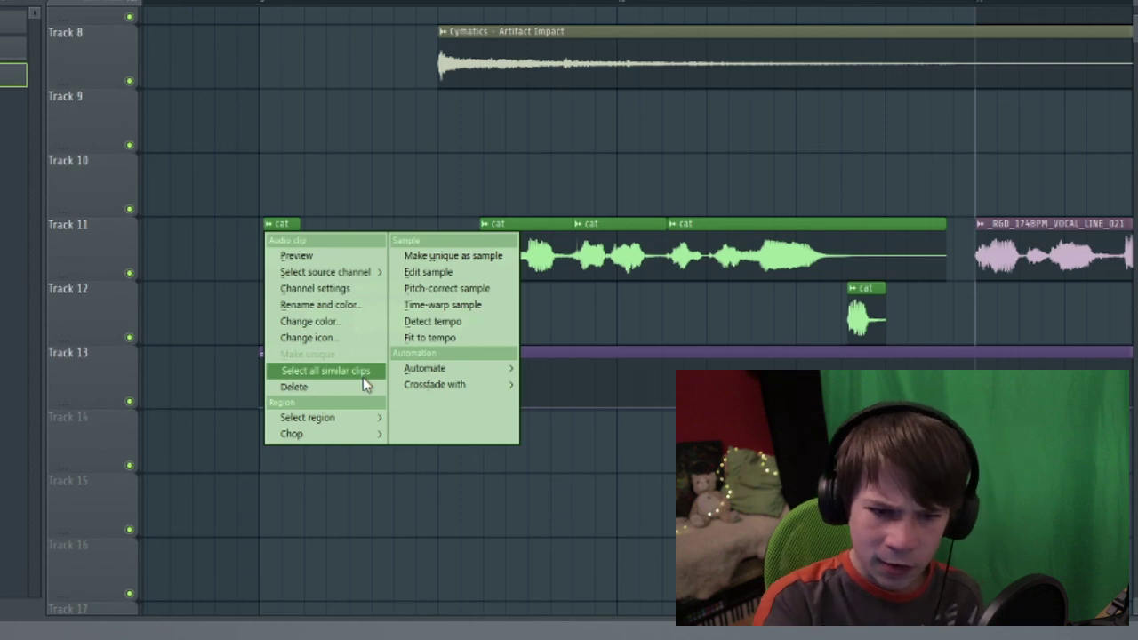
left_click(363, 374)
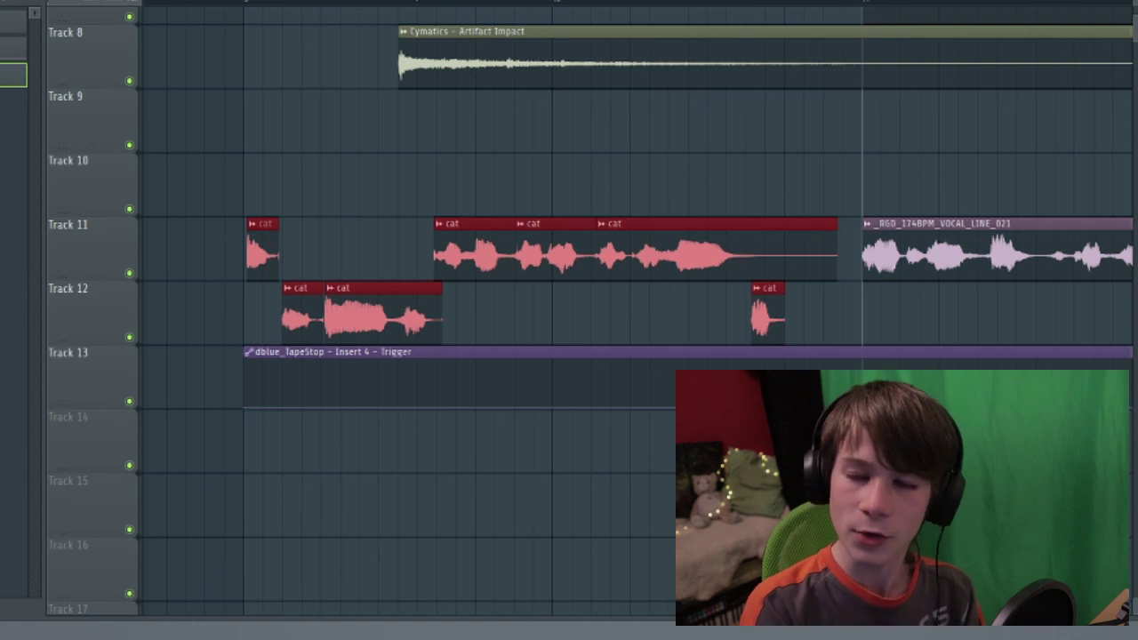
left_click_drag(590, 190, 623, 191)
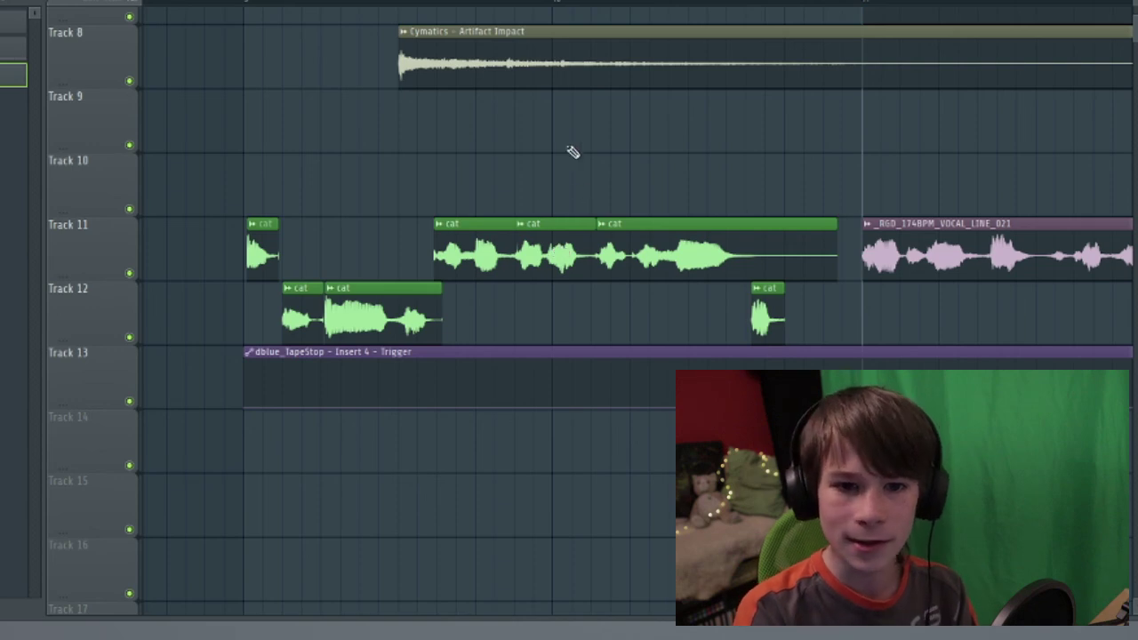
Select the Cymatics - Glass Break FX, _RGD_174BPM_VOCAL_LINE_021 and _RGD_174BPM_VOCAL_LINE_017 clips together.
left_click_drag(556, 2, 550, 2)
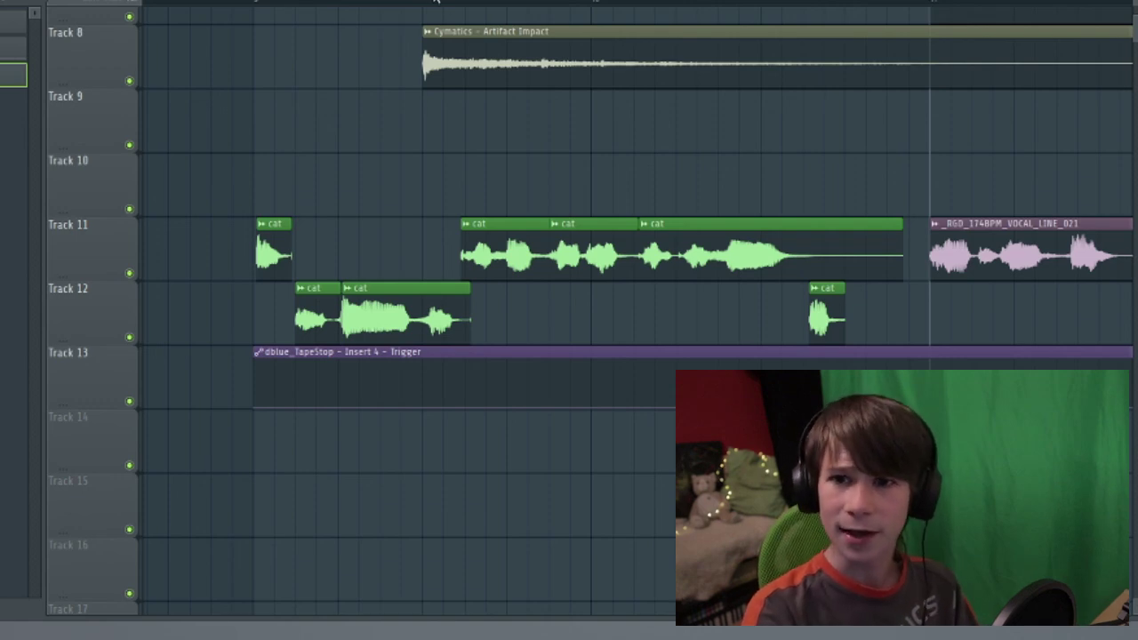
left_click_drag(549, 2, 562, 2)
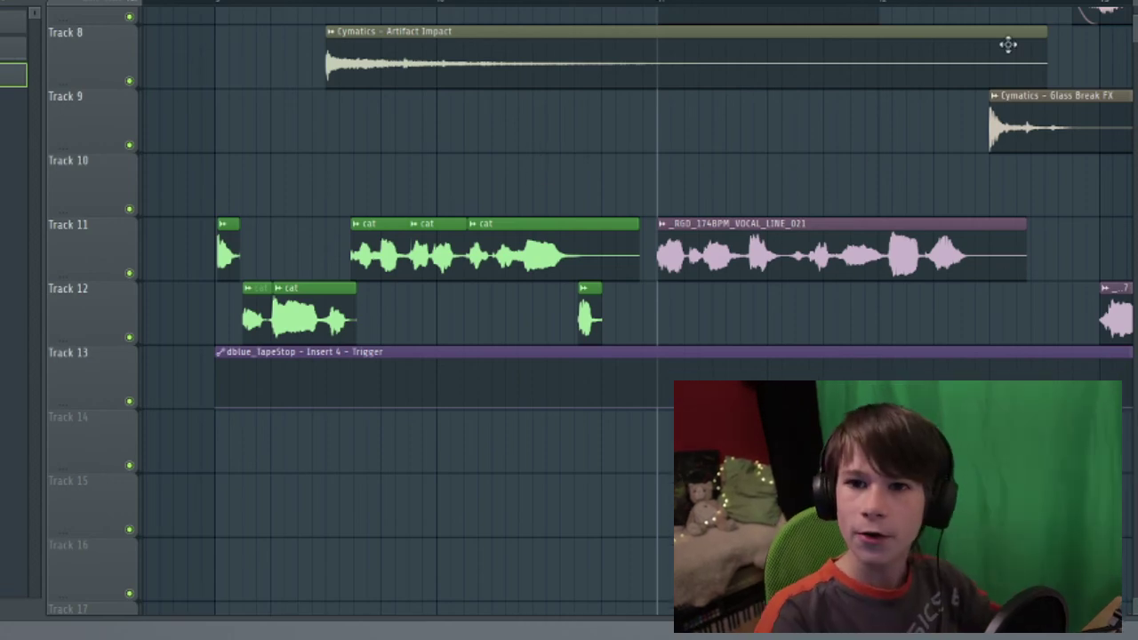
left_click_drag(743, 120, 1032, 345)
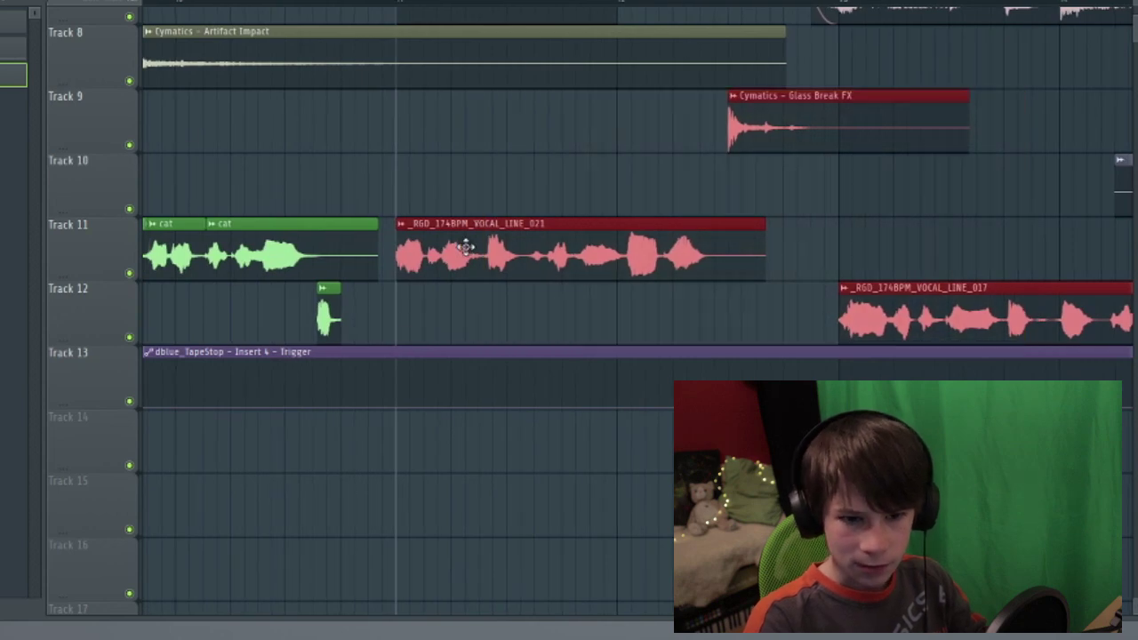
mouse_move(464, 248)
left_mouse_down()
mouse_move(503, 247)
mouse_move(466, 248)
left_mouse_up()
Clear the clip selection and remove the stray Pattern 3 clip from Track 9.
left_click(462, 136)
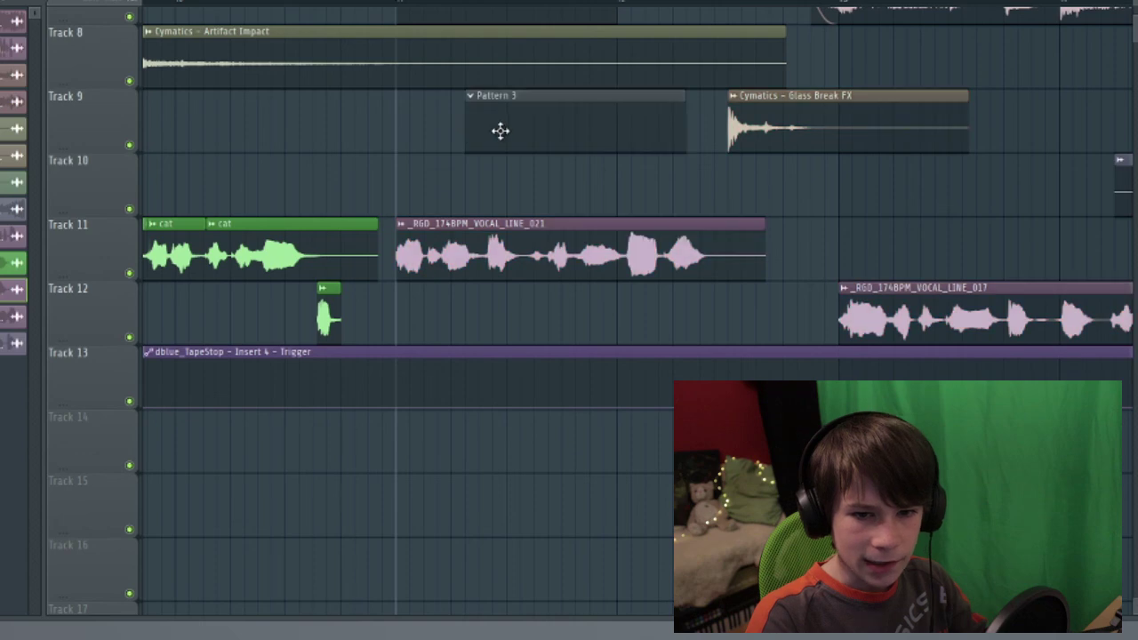
right_click(501, 131)
scroll(646, 436, "up", 2)
left_click_drag(486, 1, 711, 1)
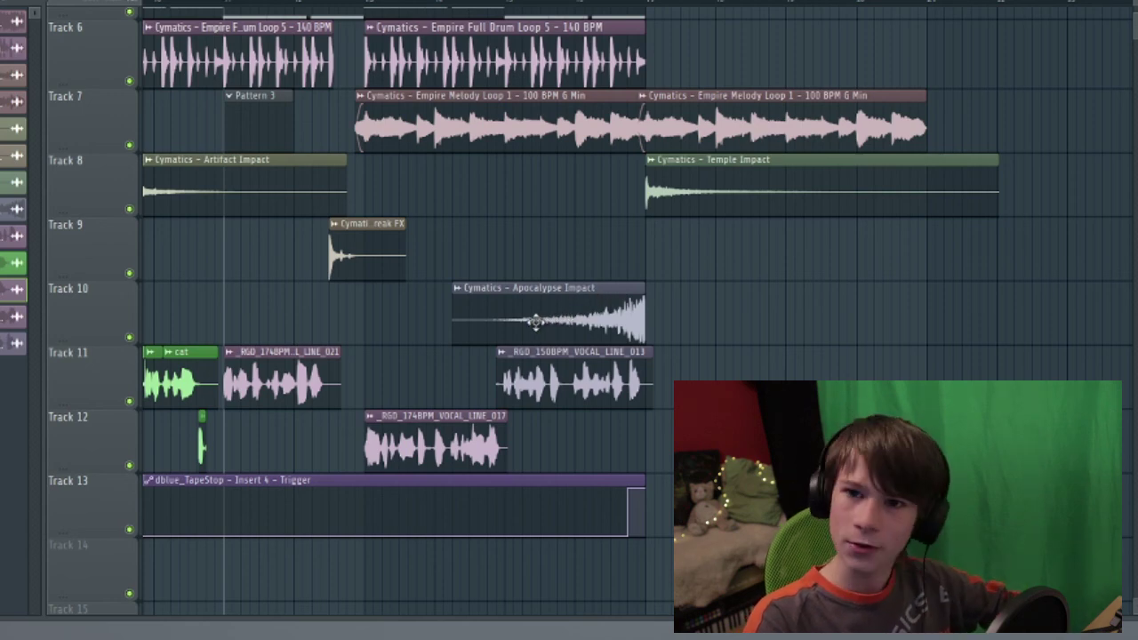
Select the impact, melody, Full Drum Loop 5, glass break and vocal clips on Tracks 6 to 12 together, then shift them along the timeline and back.
left_click(721, 187, "ctrl+shift")
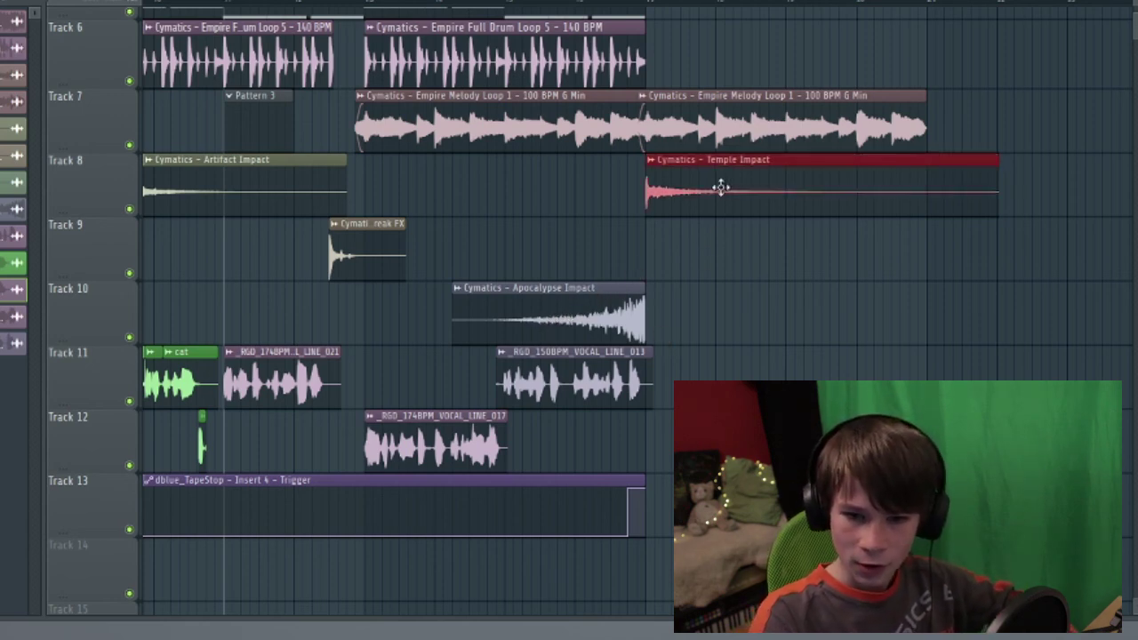
left_click(733, 136, "ctrl+shift")
left_click(533, 135, "ctrl+shift")
left_click(456, 51, "ctrl+shift")
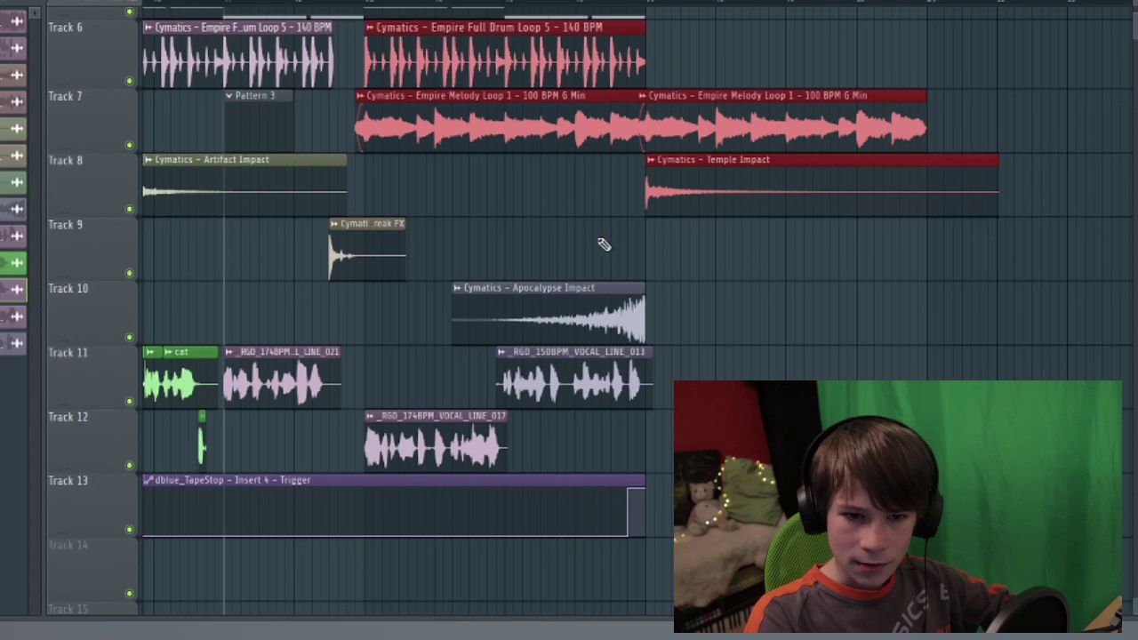
left_click(588, 324, "ctrl+shift")
left_click(600, 377, "ctrl+shift")
left_click(485, 440, "ctrl+shift")
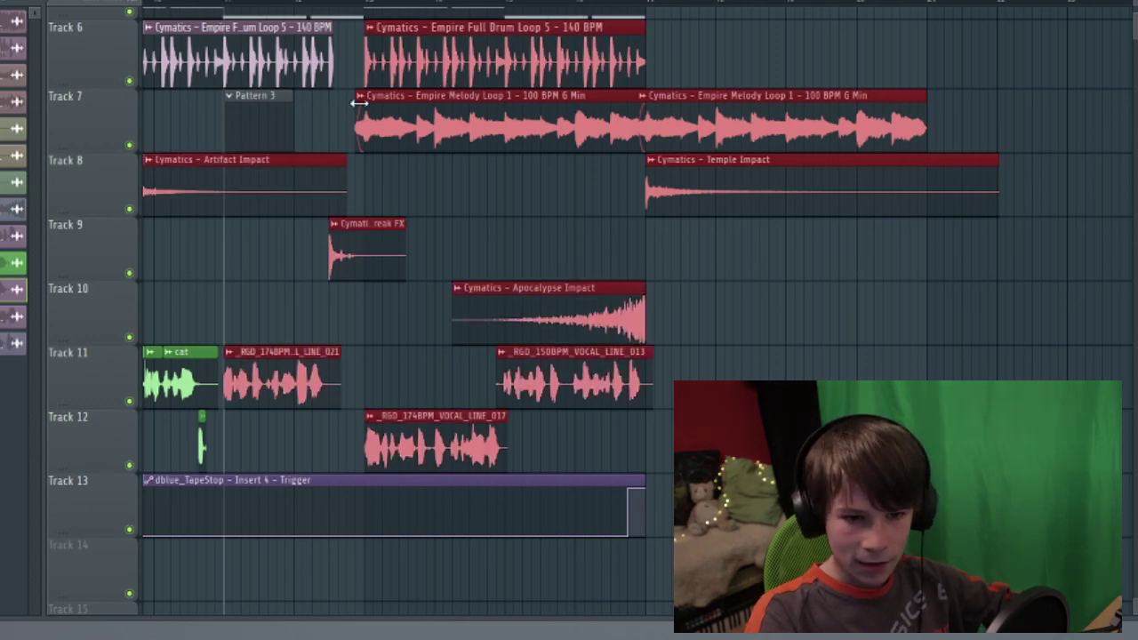
left_click_drag(299, 180, 140, 158)
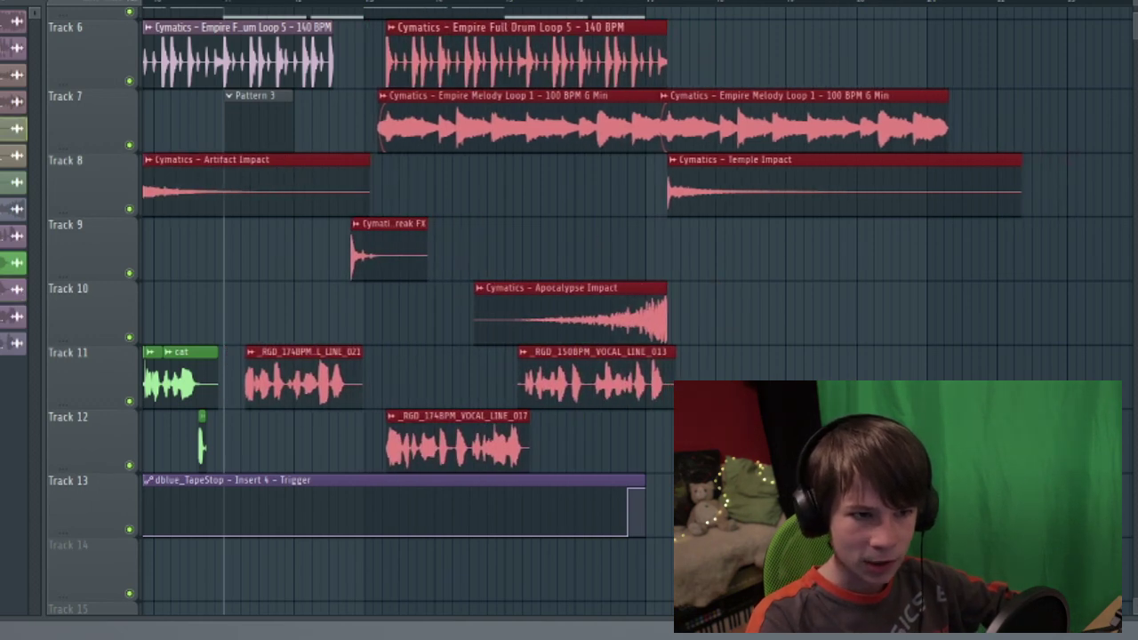
left_click_drag(670, 114, 649, 114)
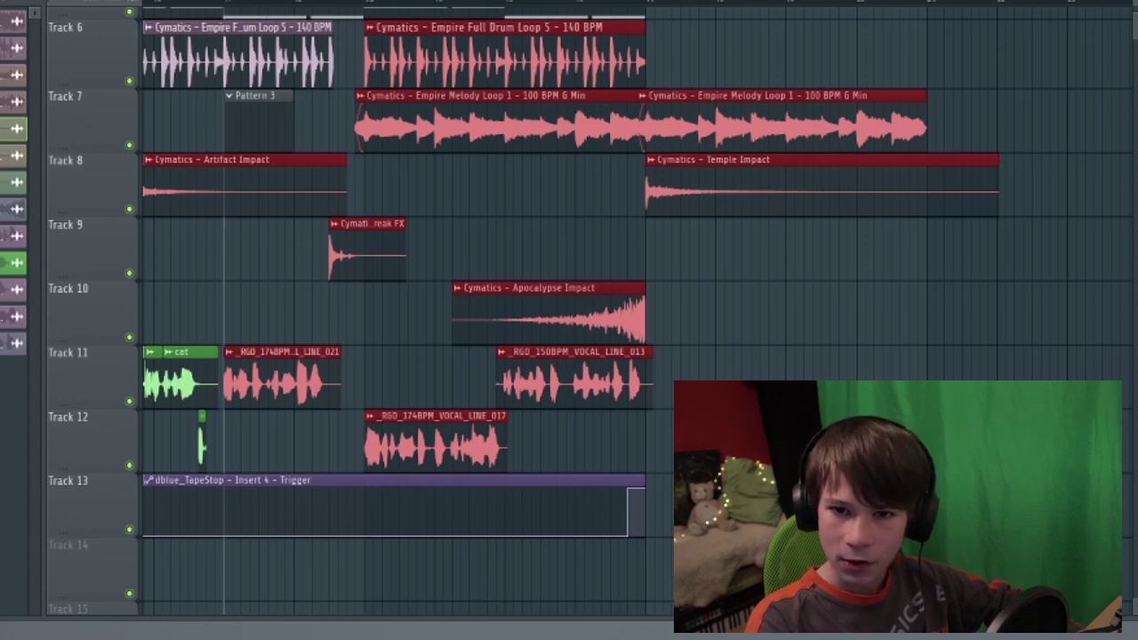
Open the piano roll and switch it to the BVKER - Bangin 808 - 01 B channel.
key("F7")
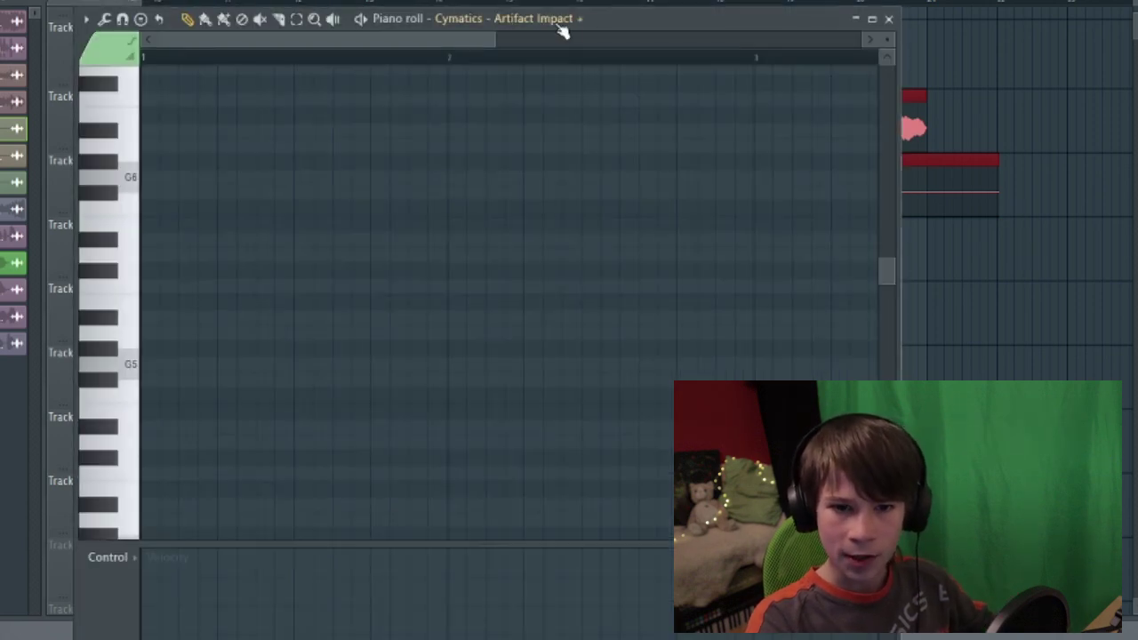
left_click(515, 19)
left_click(502, 442)
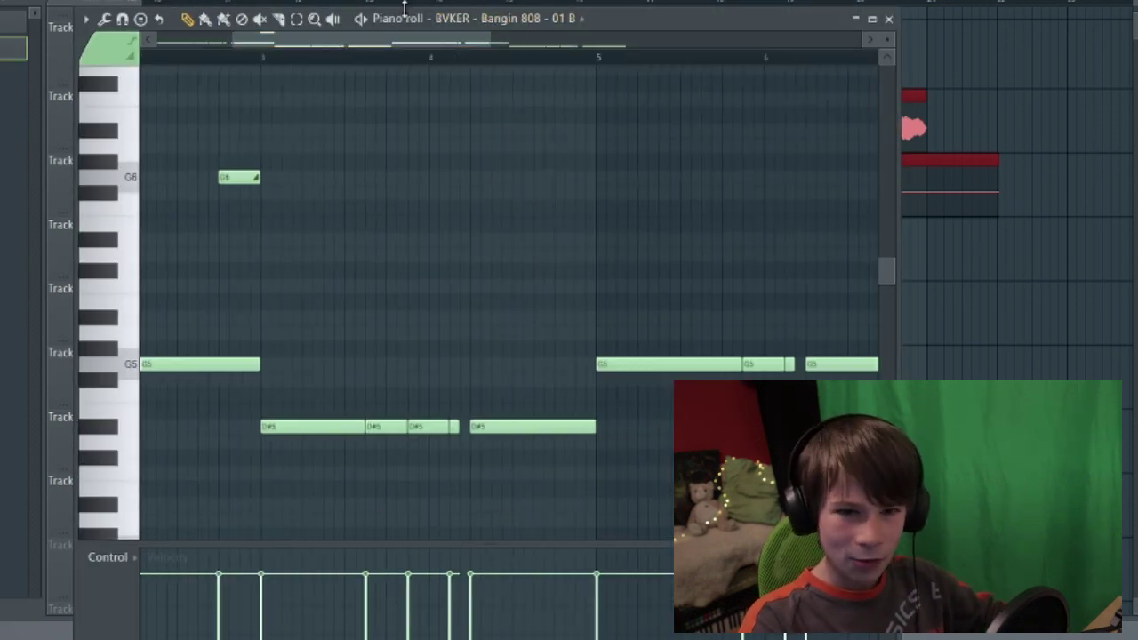
Select the first four G5 notes at the start of the 808 pattern together and return to the playlist.
left_click_drag(347, 42, 183, 42)
left_click_drag(212, 365, 349, 362)
left_click(335, 367, "ctrl+shift")
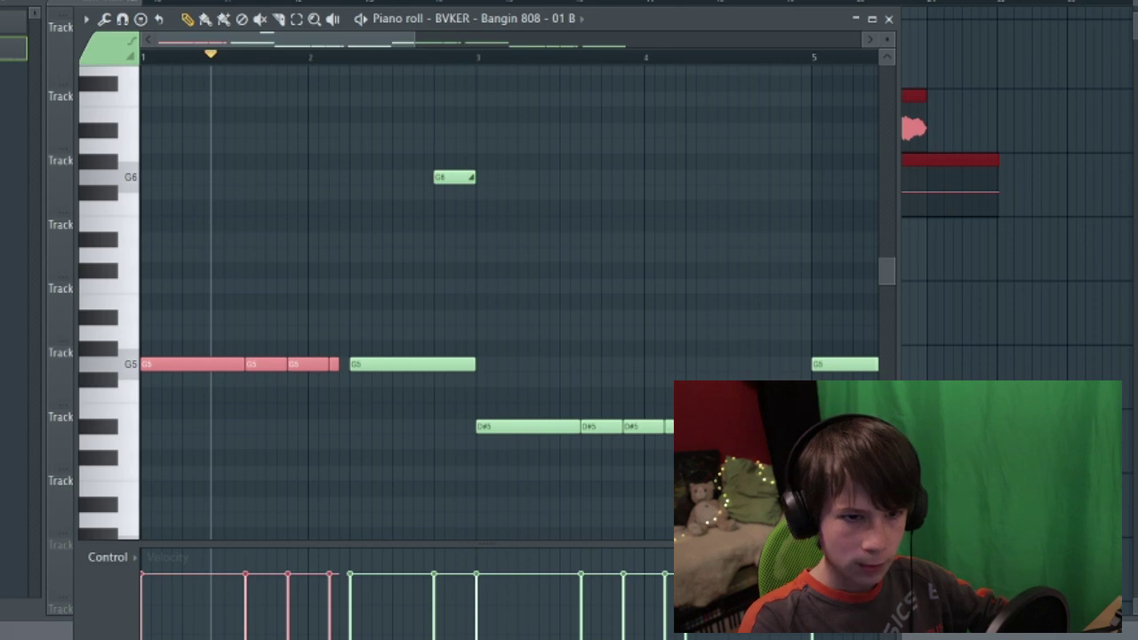
key("space")
key("F5")
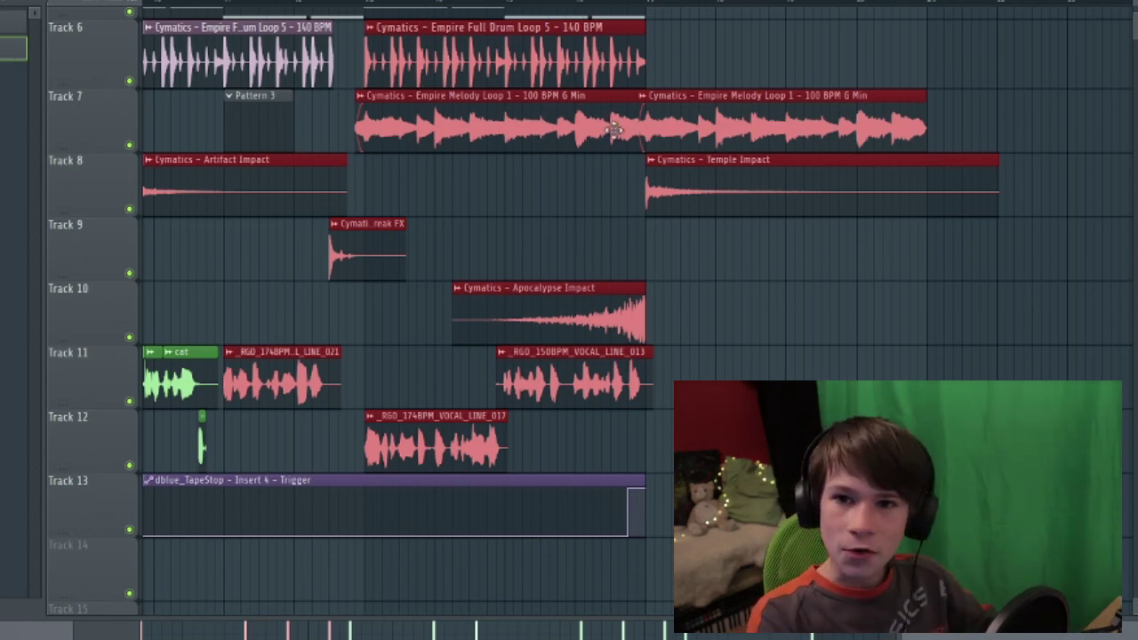
Place a copy of the selected clips further along the playlist and delete the copied clips.
left_click_drag(510, 140, 945, 123)
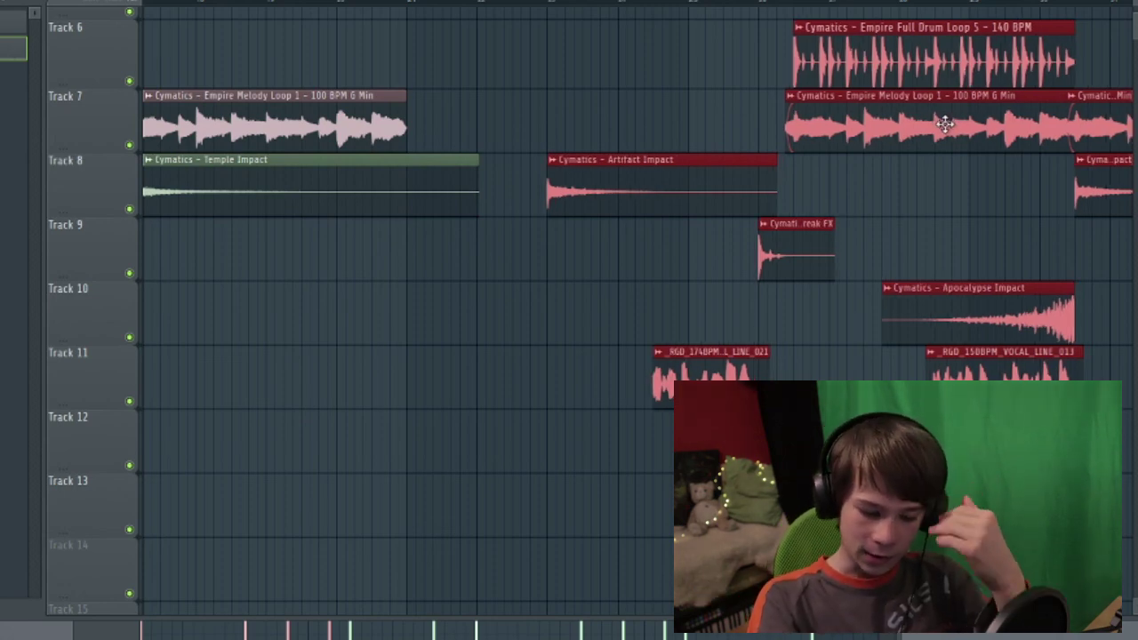
key("Delete")
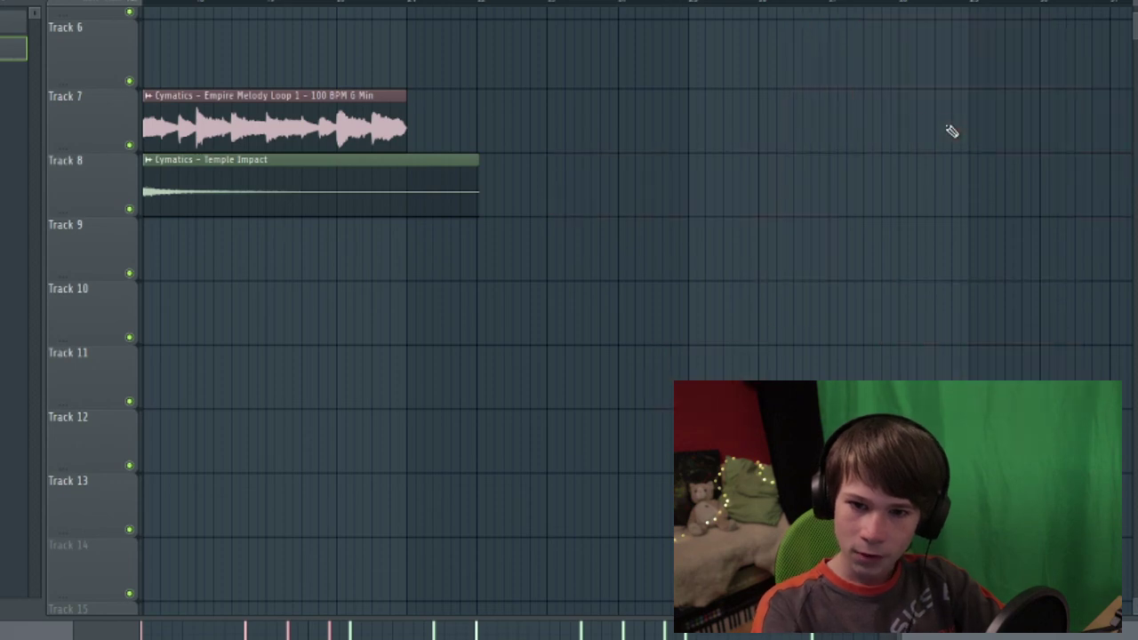
left_click_drag(643, 3, 504, 12)
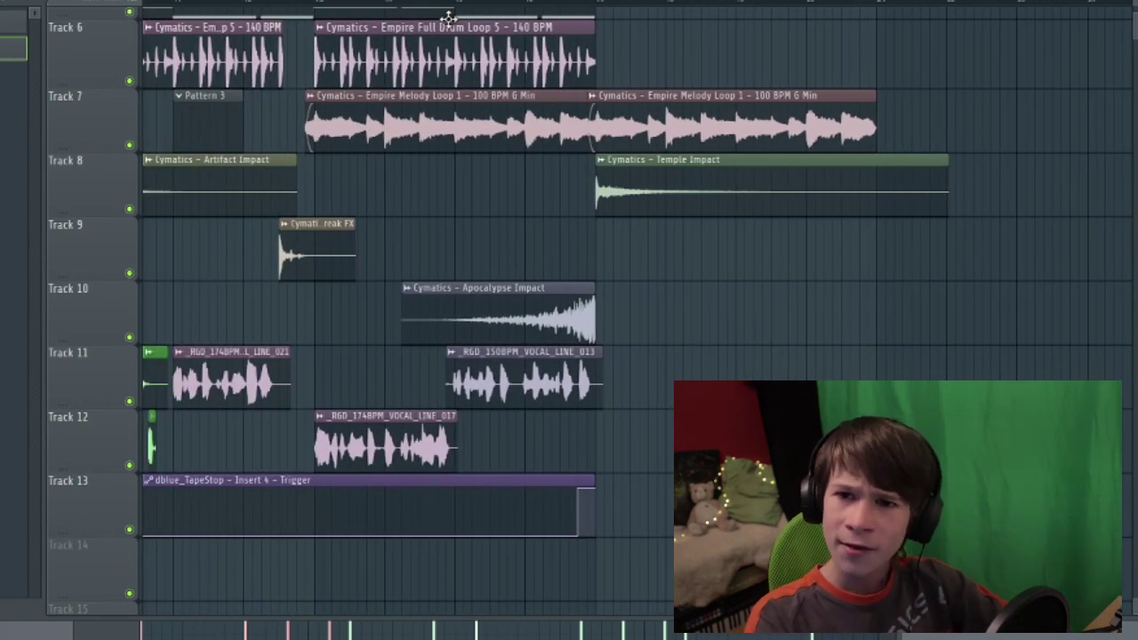